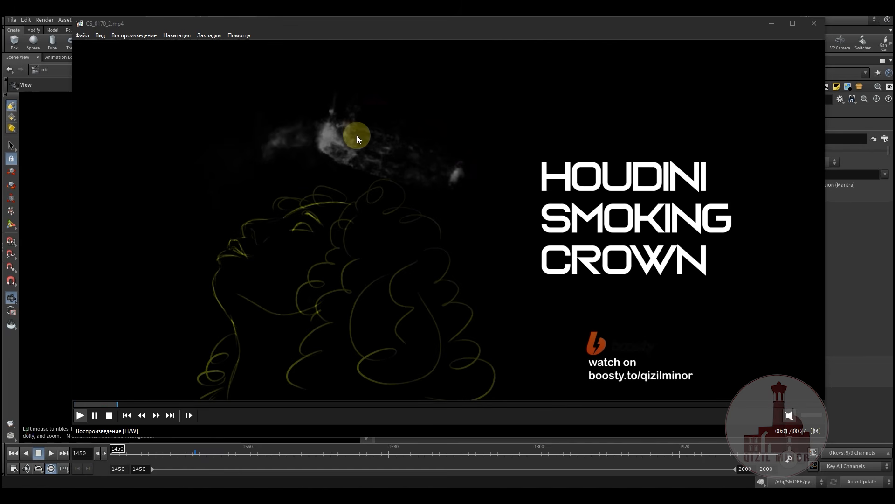
Pause the Houdini Smoking Crown clip and minimize the media player to return to Houdini
left_click(677, 124)
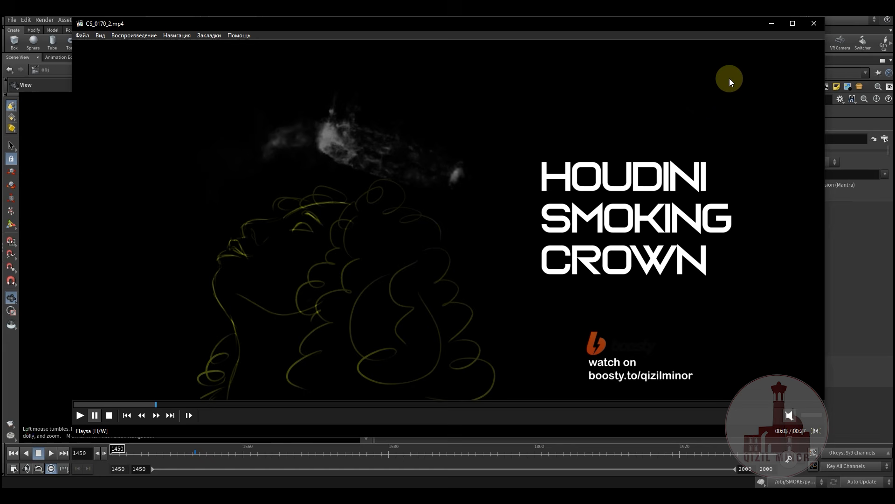
left_click(772, 25)
middle_click_drag(461, 272, 484, 325)
Dive into the SMOKE geometry network and pan around its node graph
left_click(496, 292)
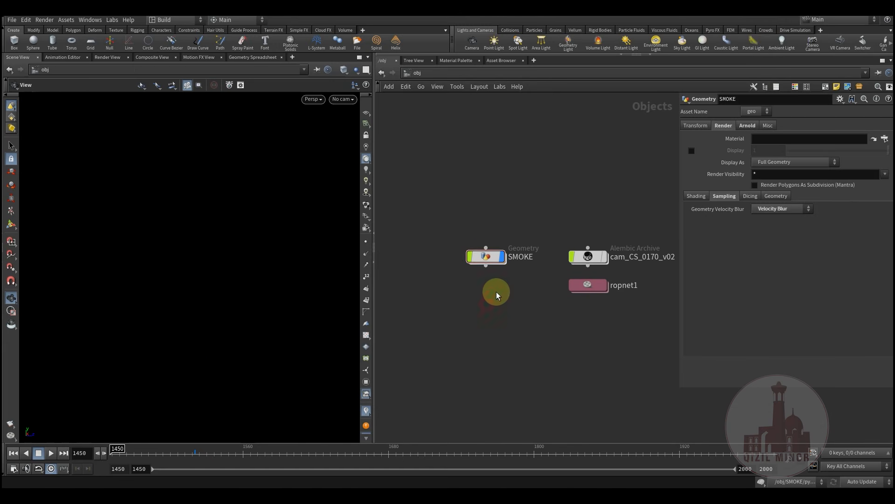
double_click(493, 259)
middle_click_drag(577, 361, 586, 324)
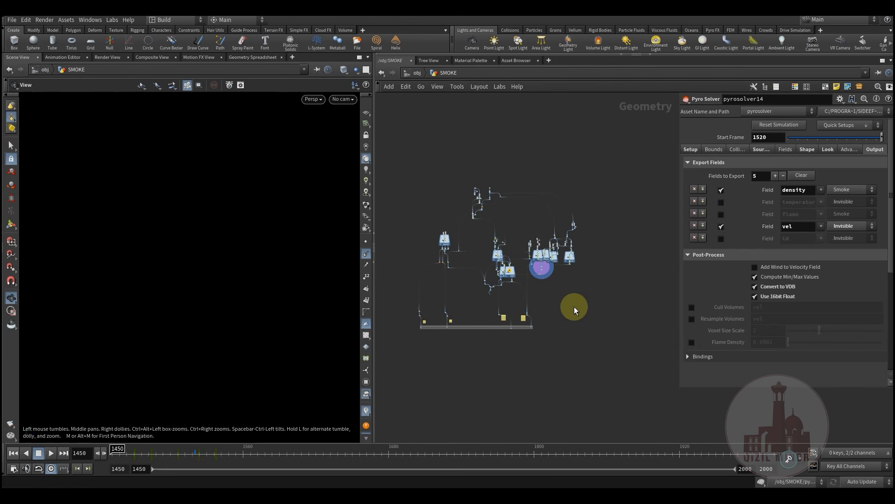
middle_click_drag(574, 307, 563, 332)
scroll(480, 254, "up", 8)
scroll(512, 239, "down", 6)
mouse_move(583, 364)
middle_mouse_down()
mouse_move(574, 320)
mouse_move(583, 357)
middle_mouse_up()
middle_click_drag(532, 214, 556, 203)
middle_click_drag(418, 217, 462, 180)
middle_click_drag(555, 161, 521, 218)
Survey the whole SMOKE network, briefly box-selecting every node and then clearing the selection
scroll(509, 224, "up", 6)
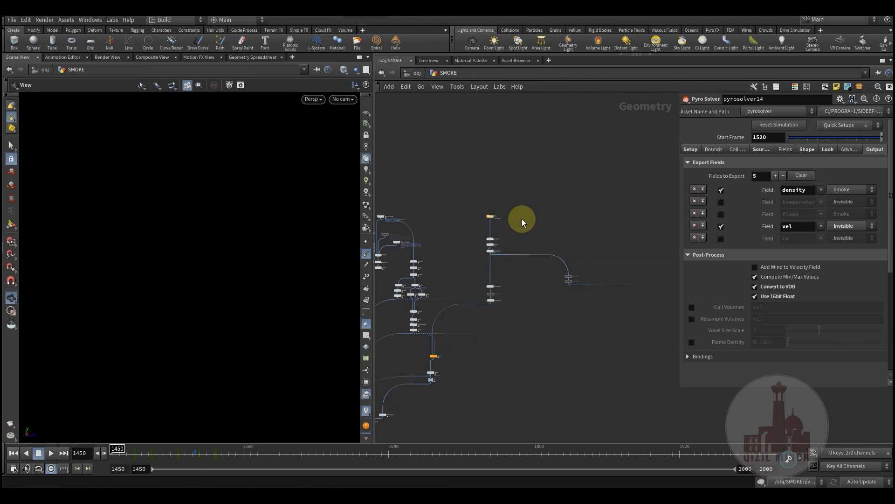
scroll(522, 219, "down", 2)
middle_click_drag(588, 344, 534, 258)
scroll(535, 262, "down", 2)
middle_click_drag(569, 306, 519, 221)
scroll(520, 220, "down", 3)
middle_click_drag(610, 358, 612, 313)
scroll(627, 280, "down", 3)
middle_click_drag(571, 217, 559, 240)
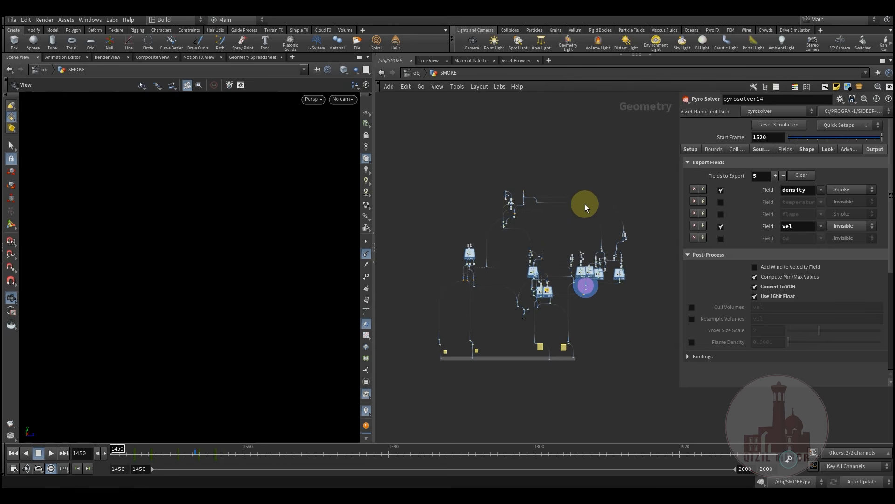
middle_click_drag(623, 318, 592, 339)
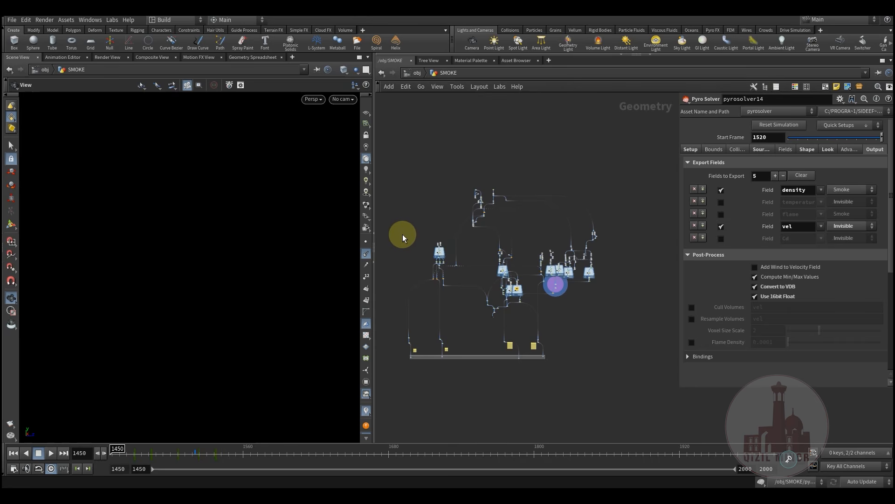
left_click_drag(399, 233, 605, 366)
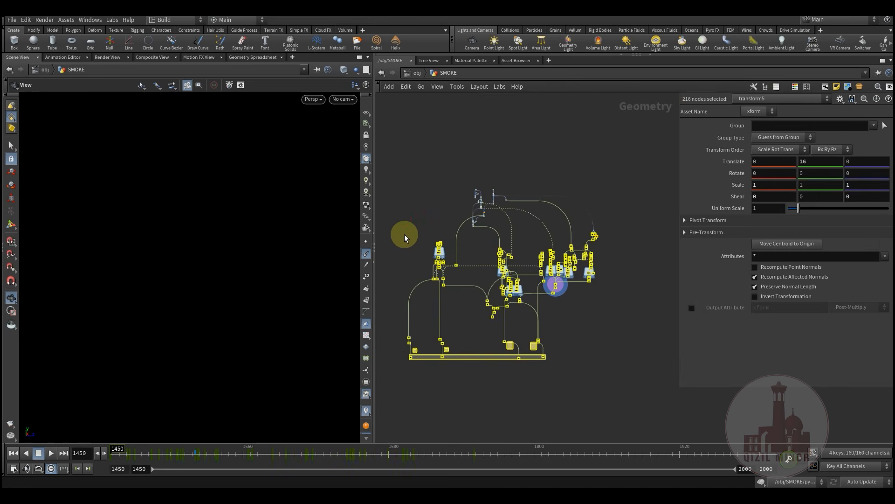
left_click(412, 237)
Frame the file2, convert2 and clean2 chain that reads crown.bgeo
middle_click_drag(453, 213, 447, 231)
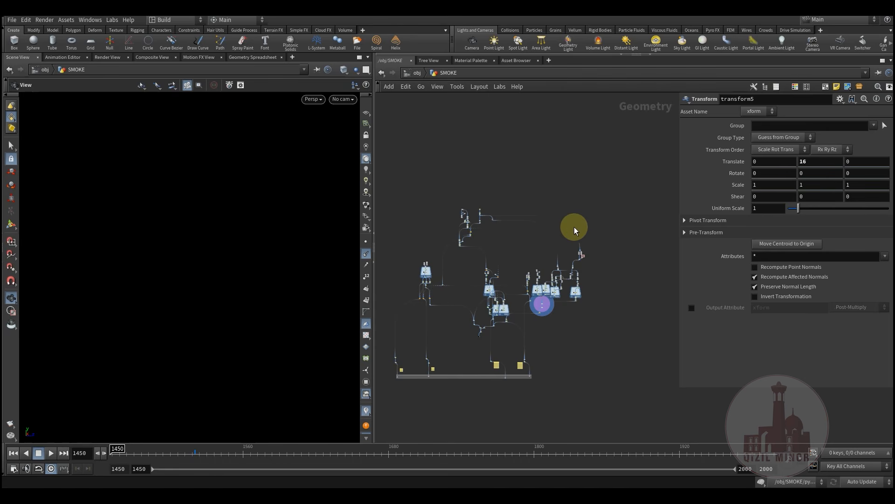
scroll(608, 275, "up", 10)
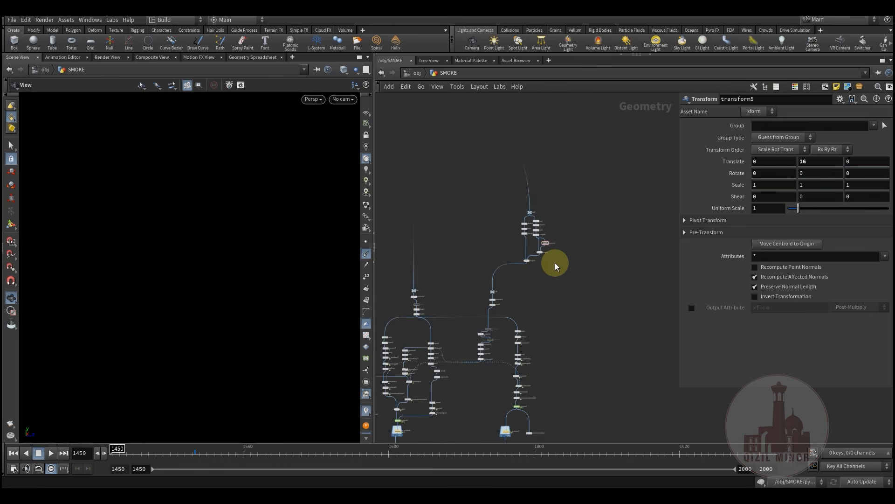
middle_click_drag(480, 266, 649, 358)
scroll(480, 257, "up", 3)
middle_click_drag(441, 281, 626, 210)
scroll(514, 246, "up", 6)
scroll(510, 243, "down", 3)
middle_click_drag(508, 244, 555, 254)
middle_click_drag(454, 218, 368, 221)
scroll(532, 246, "up", 4)
Display the crown from file2 and orbit to an angled top view
scroll(530, 254, "up", 3)
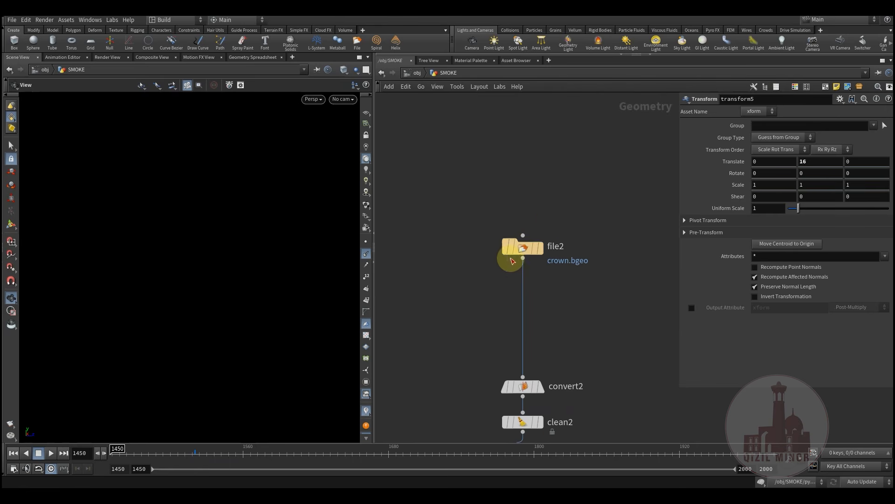
middle_click_drag(558, 220, 510, 226)
left_click(504, 243)
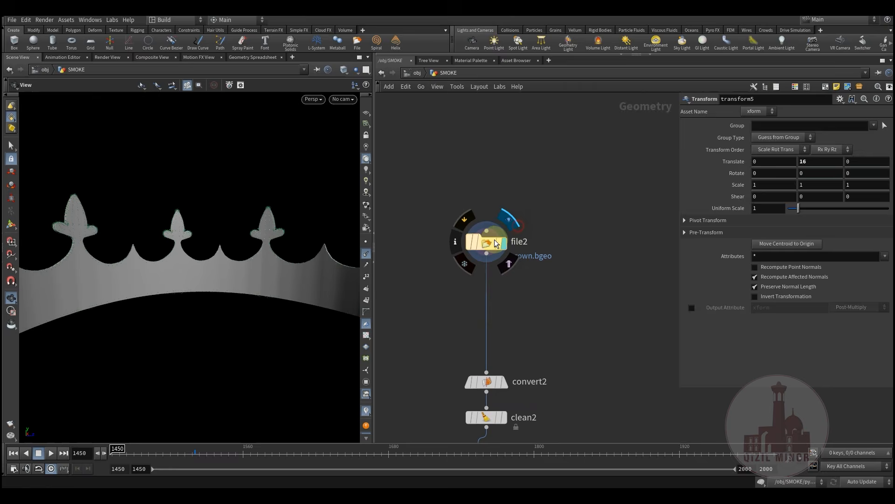
left_click_drag(259, 267, 384, 300)
middle_click_drag(421, 298, 497, 288)
scroll(498, 286, "down", 3)
Display and select object_merge1 to show the head geometry
middle_click_drag(424, 275, 607, 269)
scroll(563, 270, "down", 2)
middle_click_drag(453, 270, 480, 257)
scroll(479, 257, "up", 3)
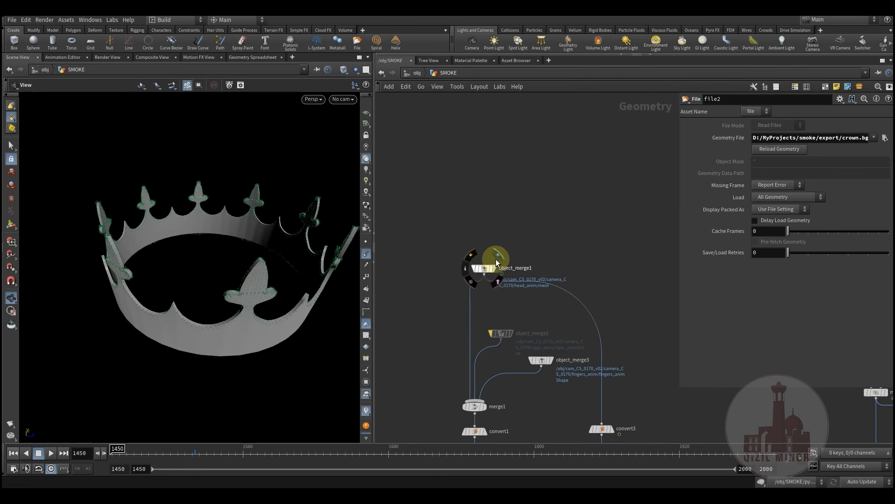
left_click(497, 257)
left_click(484, 273)
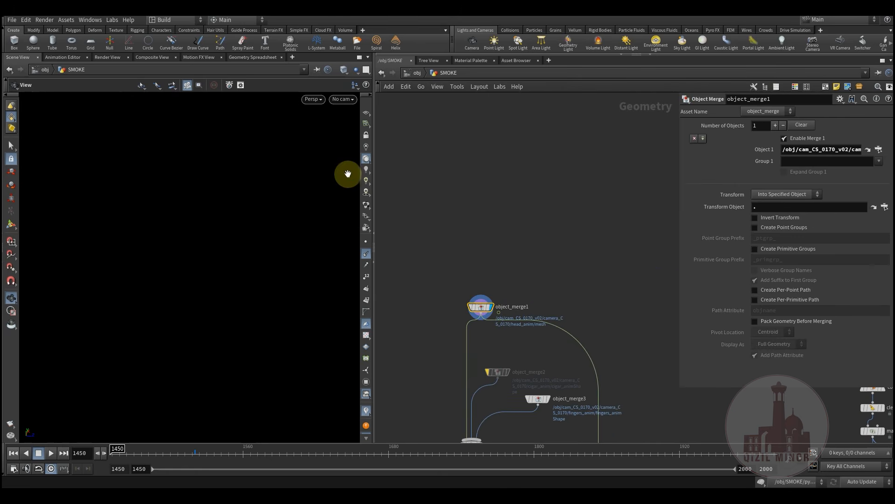
Look through cam_CS_0170_v02Shape and scrub the timeline to watch the head move
left_click(340, 100)
left_click(385, 142)
left_click_drag(141, 454, 92, 453)
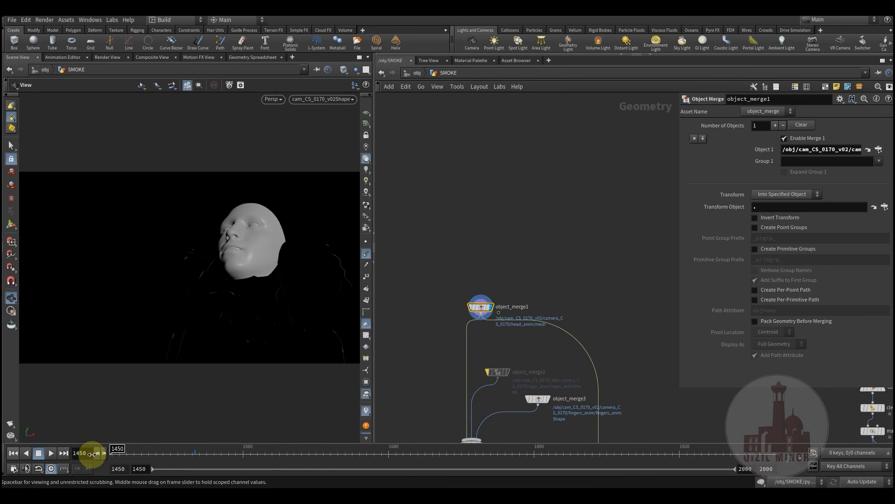
middle_click_drag(596, 317, 509, 261)
Display file2, convert2 and clean2 in turn to preview each crown stage
scroll(528, 265, "down", 4)
middle_click_drag(624, 283, 477, 279)
scroll(536, 257, "up", 5)
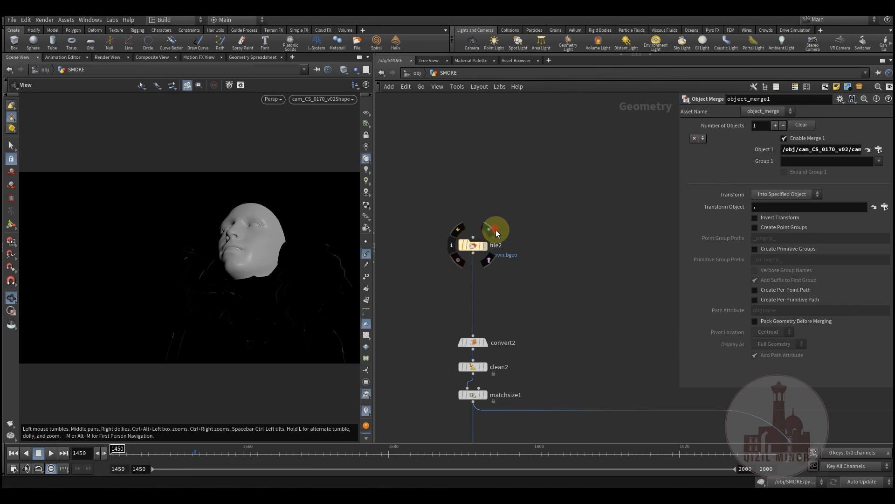
left_click(496, 229)
middle_click_drag(523, 225, 525, 148)
scroll(525, 157, "down", 4)
middle_click_drag(534, 240, 509, 231)
scroll(479, 218, "up", 5)
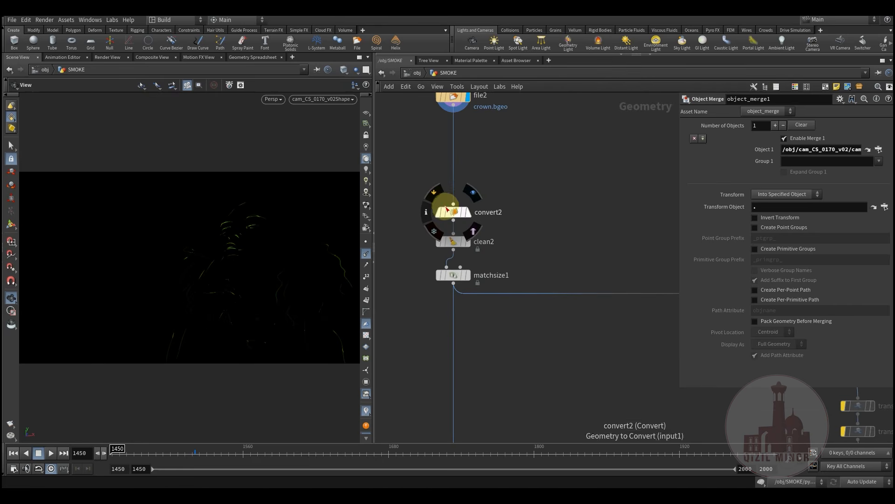
left_click(475, 203)
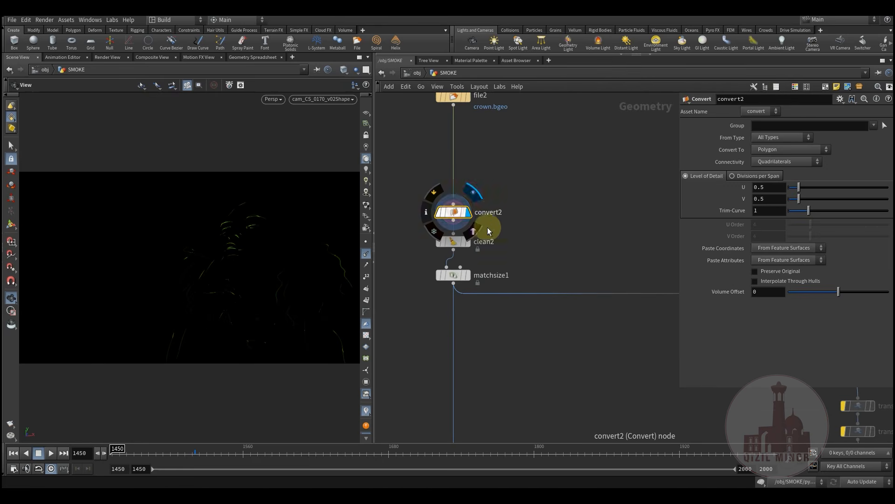
middle_click_drag(487, 227, 508, 202)
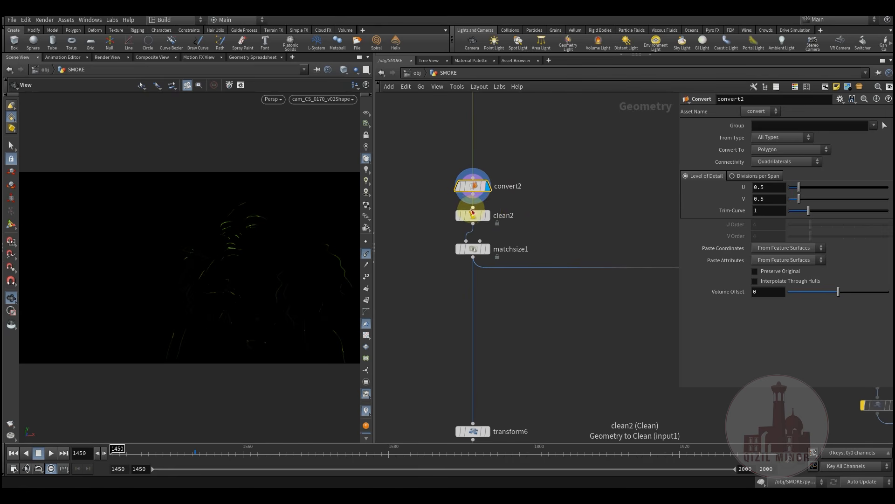
left_click(494, 205)
middle_click_drag(532, 229, 559, 169)
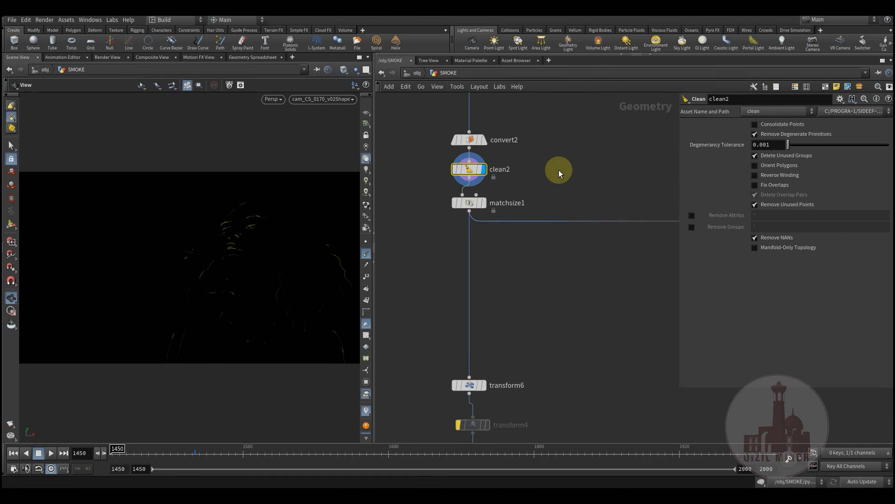
Select matchsize1, frame the crown with G, and pan toward the copy1 nodes
left_click(469, 203)
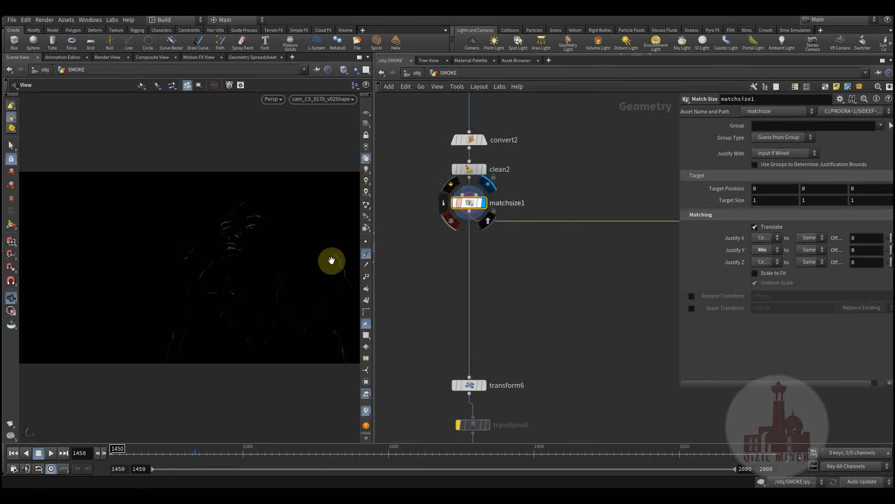
key("g")
left_click_drag(216, 284, 213, 262)
scroll(553, 305, "down", 2)
mouse_move(554, 305)
middle_mouse_down()
mouse_move(481, 322)
mouse_move(425, 273)
mouse_move(442, 290)
mouse_move(538, 300)
middle_mouse_up()
scroll(505, 328, "down", 1)
scroll(445, 291, "down", 3)
middle_click_drag(514, 331, 391, 305)
scroll(494, 312, "down", 5)
middle_click_drag(555, 328, 451, 260)
middle_click_drag(535, 296, 415, 233)
Select null1 and the eleven dissolve, ends, resample, transform5 and merge nodes, then orbit the crown
scroll(524, 254, "up", 10)
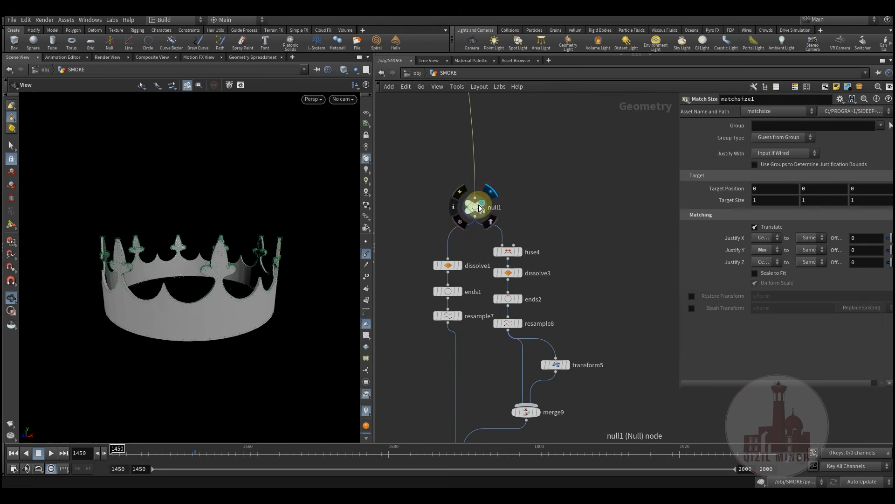
left_click(479, 208)
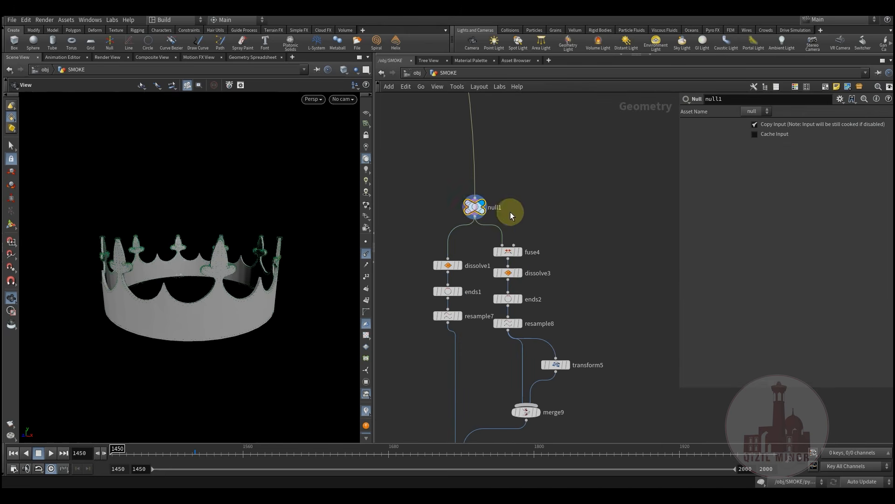
middle_click_drag(529, 233, 571, 213)
scroll(571, 213, "down", 3)
middle_click_drag(475, 281, 472, 257)
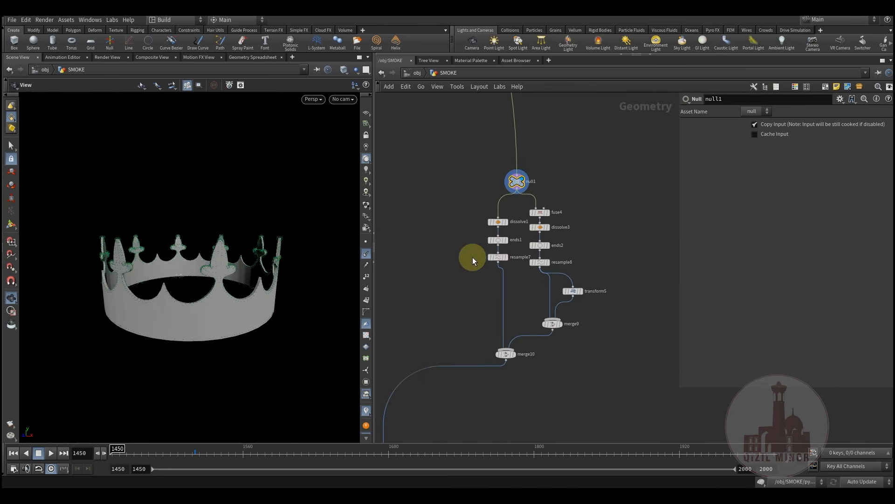
left_click_drag(468, 162, 630, 397)
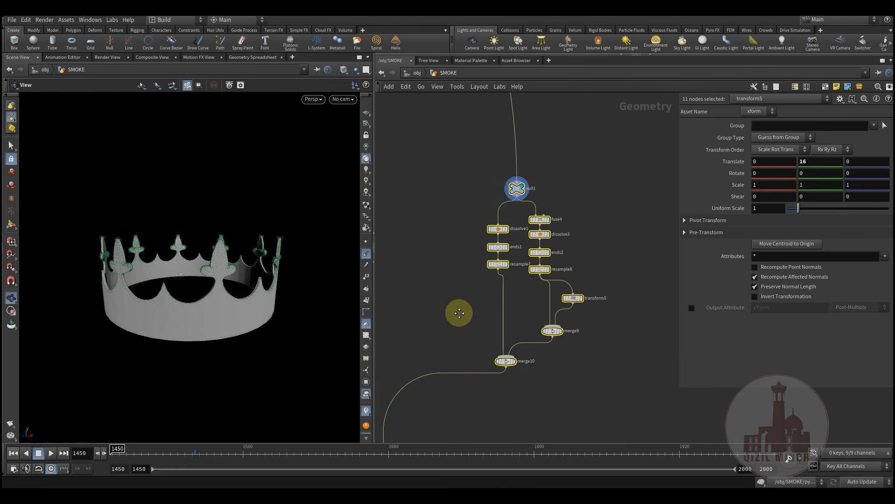
left_click_drag(233, 289, 96, 239)
left_click_drag(351, 306, 197, 229)
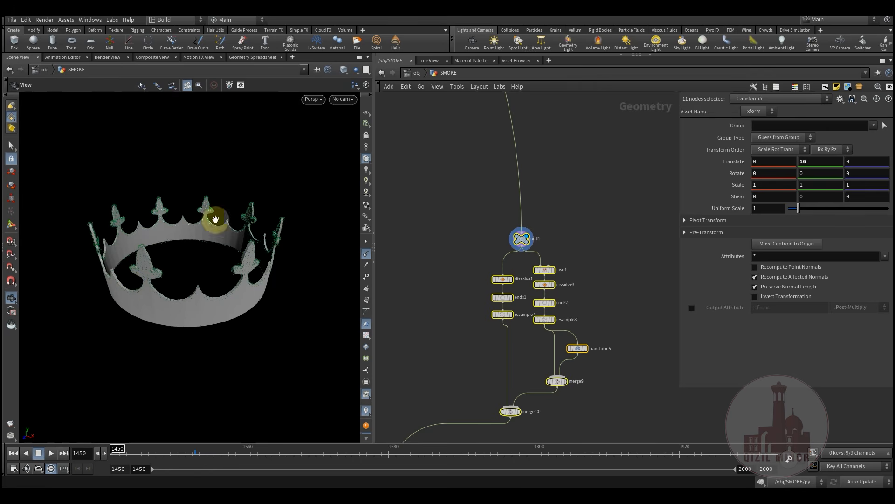
middle_click_drag(448, 342, 541, 259)
scroll(471, 332, "down", 2)
scroll(542, 261, "down", 10)
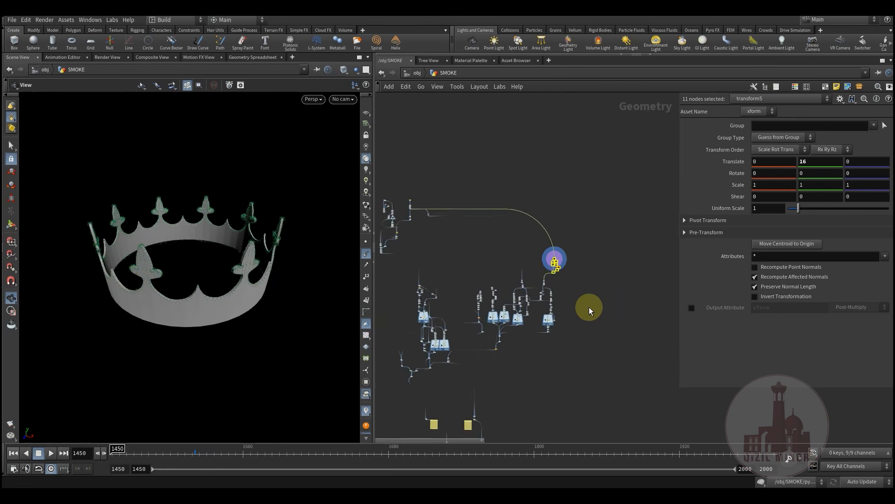
middle_click_drag(575, 328, 588, 270)
middle_click_drag(464, 263, 428, 262)
scroll(454, 268, "up", 5)
scroll(543, 290, "down", 3)
scroll(571, 273, "down", 2)
scroll(574, 268, "up", 3)
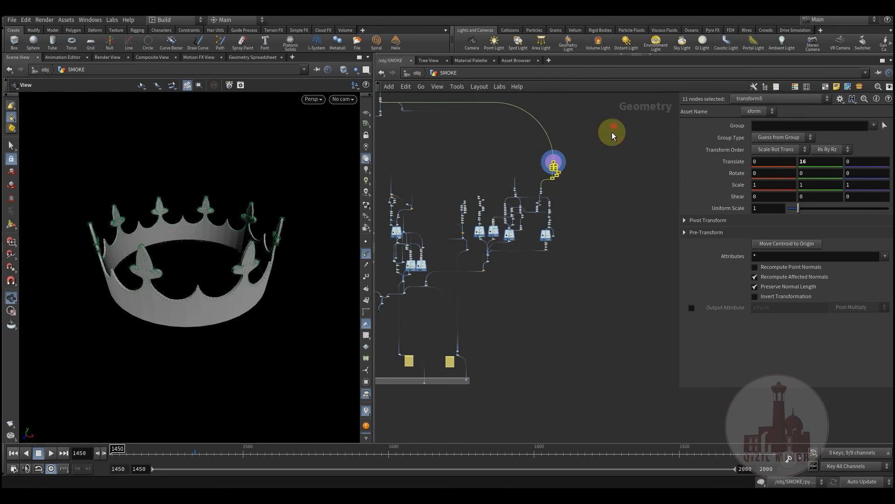
mouse_move(447, 292)
left_mouse_down()
mouse_move(591, 302)
mouse_move(439, 303)
mouse_move(450, 308)
left_mouse_up()
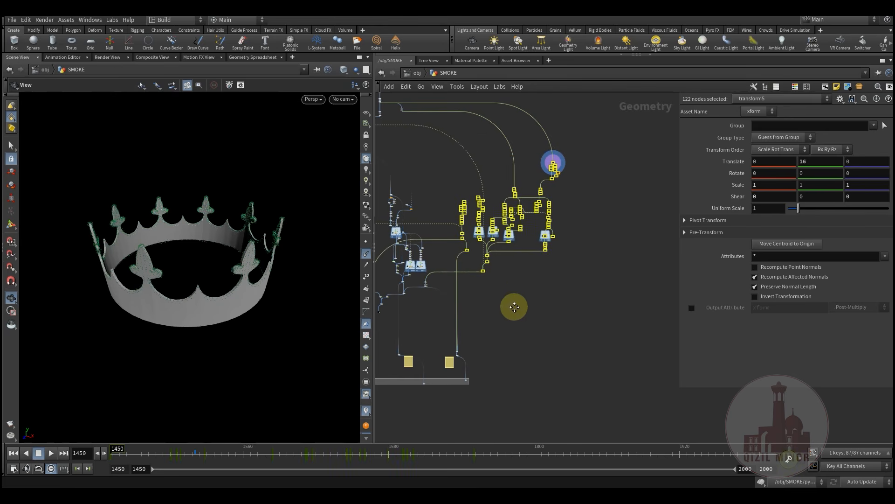
middle_click_drag(513, 297, 612, 303)
scroll(612, 302, "down", 1)
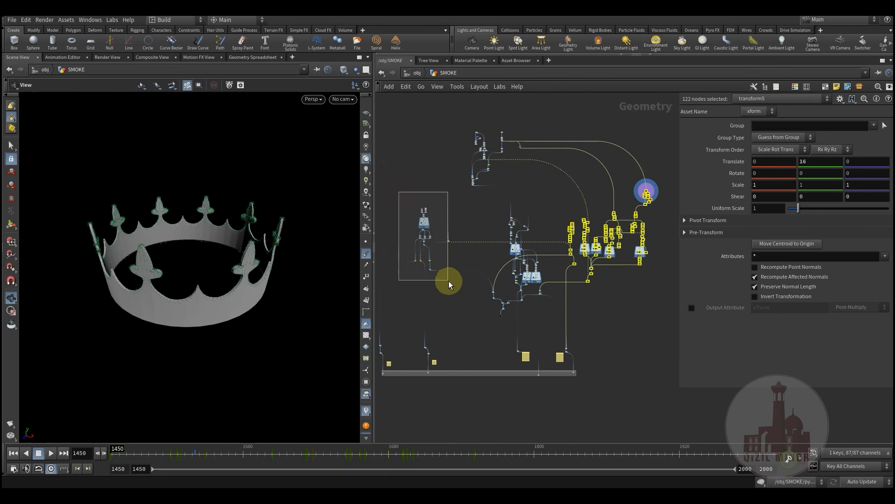
left_click_drag(448, 281, 449, 283)
left_click_drag(477, 207, 551, 315)
middle_click_drag(673, 180, 620, 195)
left_click_drag(520, 296, 507, 309, "shift")
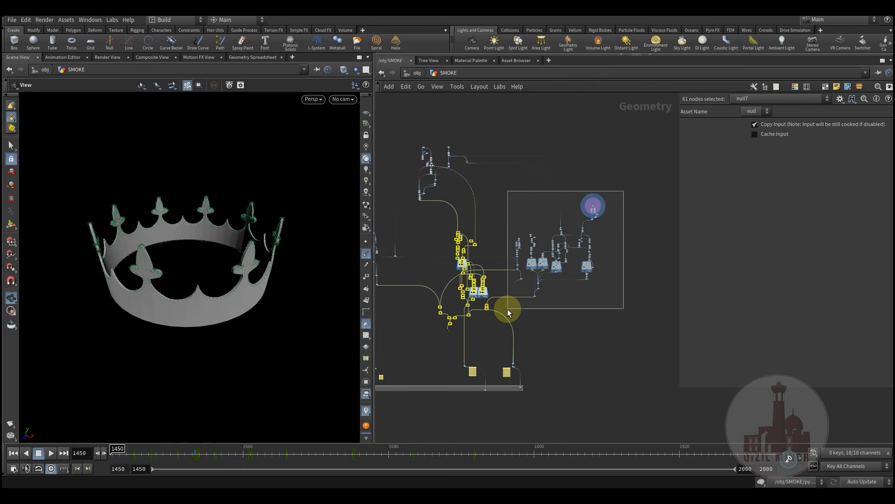
left_click_drag(507, 309, 507, 309)
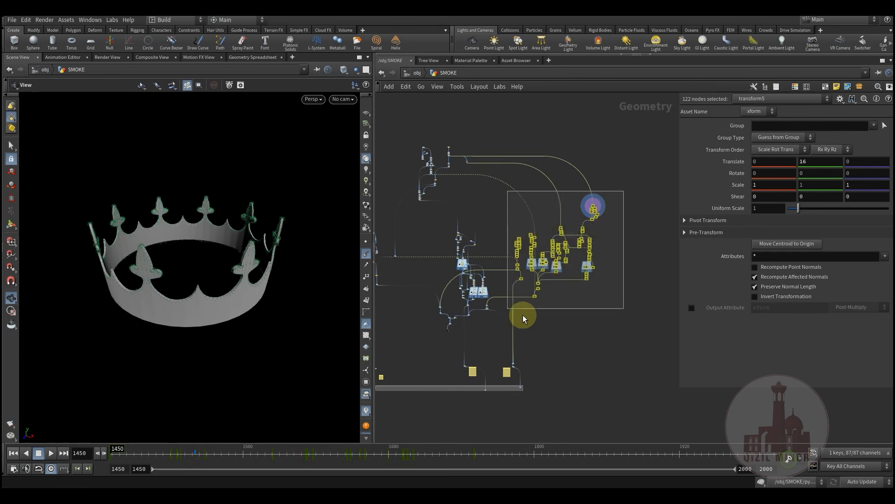
middle_click_drag(437, 273, 476, 276)
left_click_drag(519, 336, 534, 340)
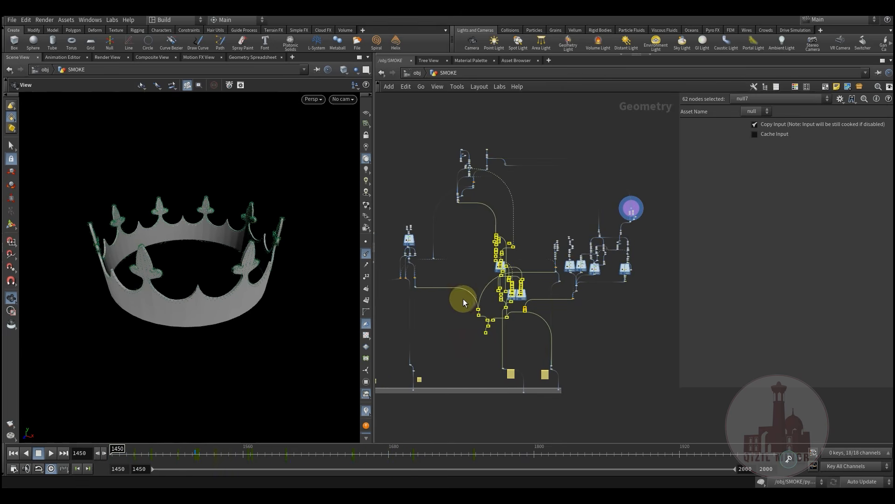
middle_click_drag(444, 320, 481, 322)
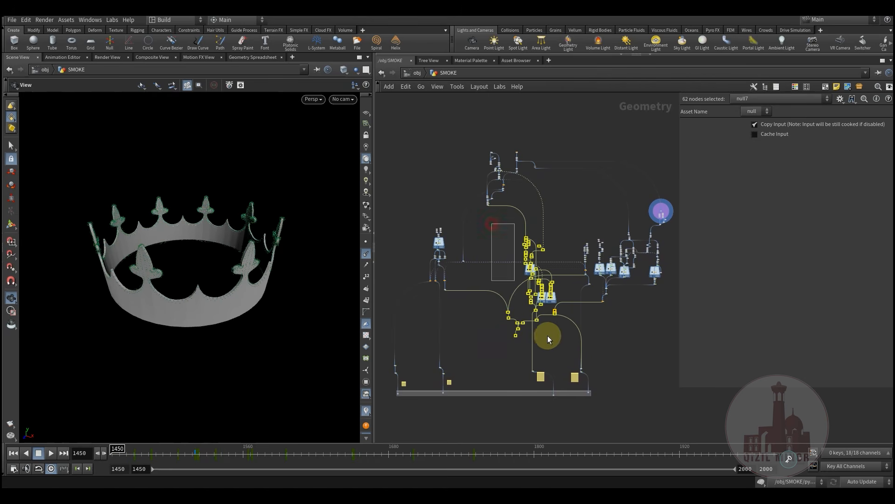
left_click_drag(491, 223, 568, 347)
left_click_drag(477, 303, 477, 303)
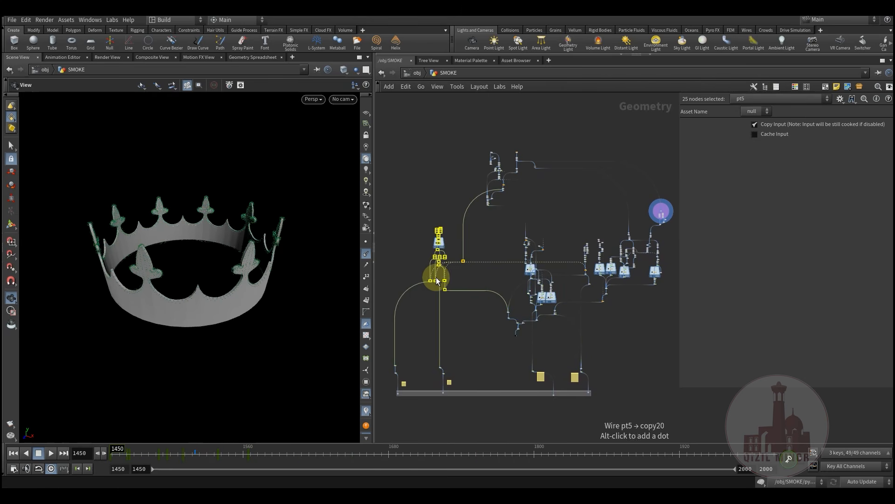
middle_click_drag(428, 252, 437, 274)
scroll(439, 276, "up", 7)
left_click(435, 252)
middle_click_drag(420, 208, 421, 134)
left_click_drag(548, 399, 549, 399)
middle_click_drag(438, 228, 423, 308)
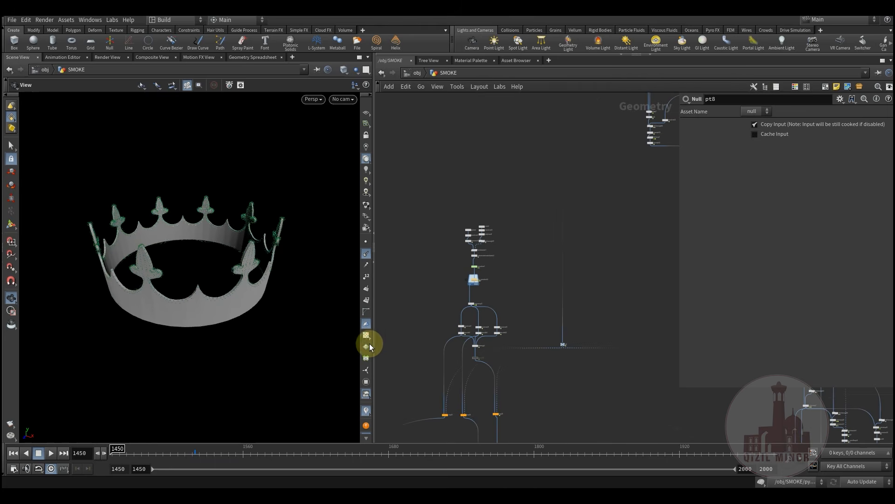
Enlarge the network box to enclose the node below the source chain
left_click_drag(227, 264, 255, 171)
middle_click_drag(473, 278, 465, 309)
scroll(469, 304, "up", 6)
middle_click_drag(581, 304, 607, 350)
middle_click_drag(555, 326, 552, 325)
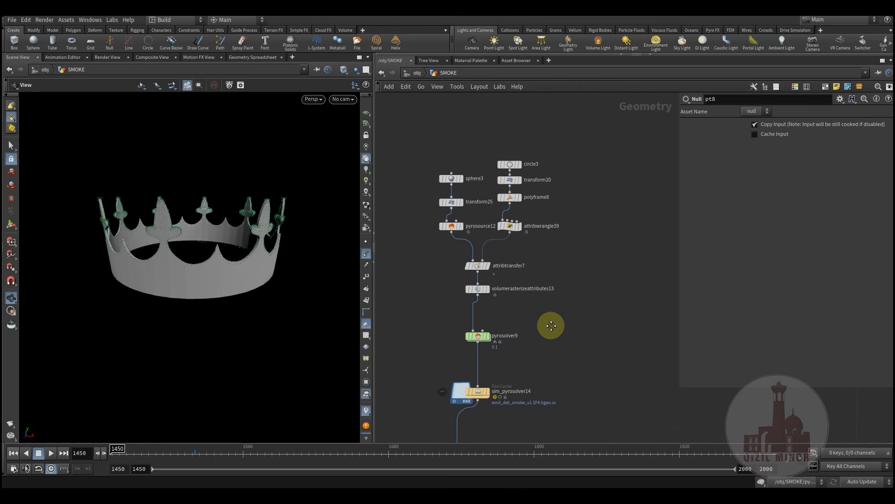
scroll(580, 223, "down", 5)
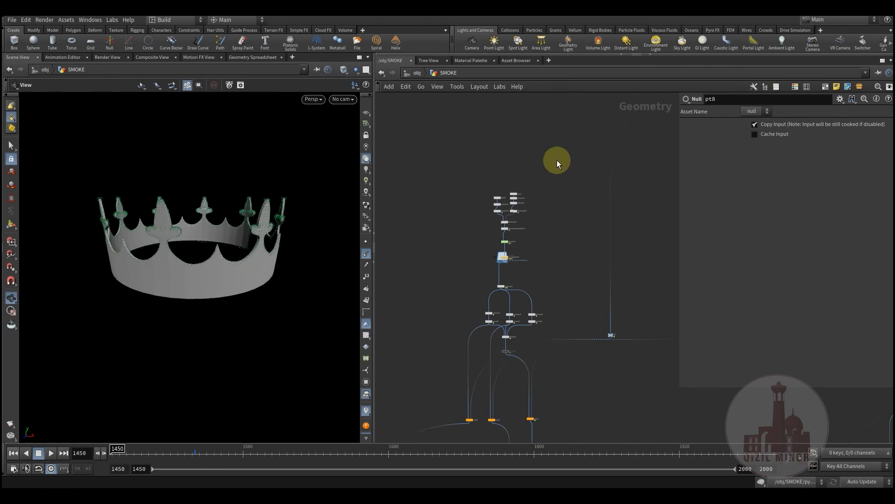
left_click_drag(438, 346, 444, 364)
Box-select the 20-node source chain, then clear the selection and pan to sphere3
middle_click_drag(522, 381, 495, 373)
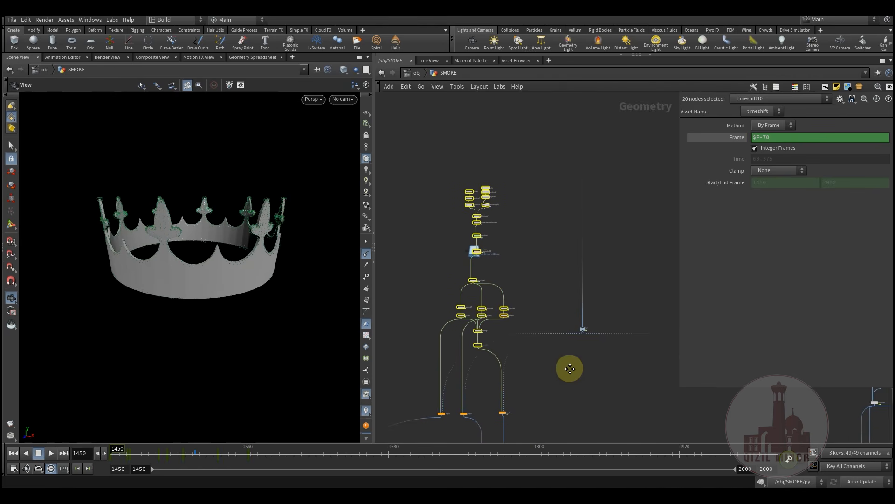
left_click_drag(538, 149, 434, 360)
mouse_move(546, 363)
middle_mouse_down()
mouse_move(548, 340)
mouse_move(549, 380)
middle_mouse_up()
mouse_move(527, 271)
middle_mouse_down()
mouse_move(523, 294)
mouse_move(512, 295)
mouse_move(530, 281)
middle_mouse_up()
scroll(512, 295, "up", 5)
left_click_drag(544, 150, 420, 344)
left_click(535, 341)
middle_click_drag(555, 315, 561, 340)
scroll(530, 280, "up", 9)
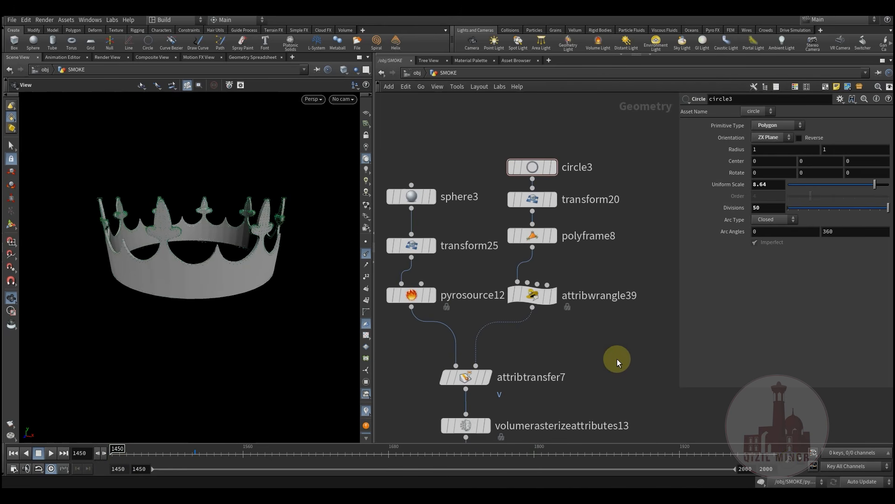
scroll(617, 359, "down", 3)
middle_click_drag(599, 368, 609, 335)
Display and select sphere3 with the reference grid shown
mouse_move(485, 218)
left_click(496, 198)
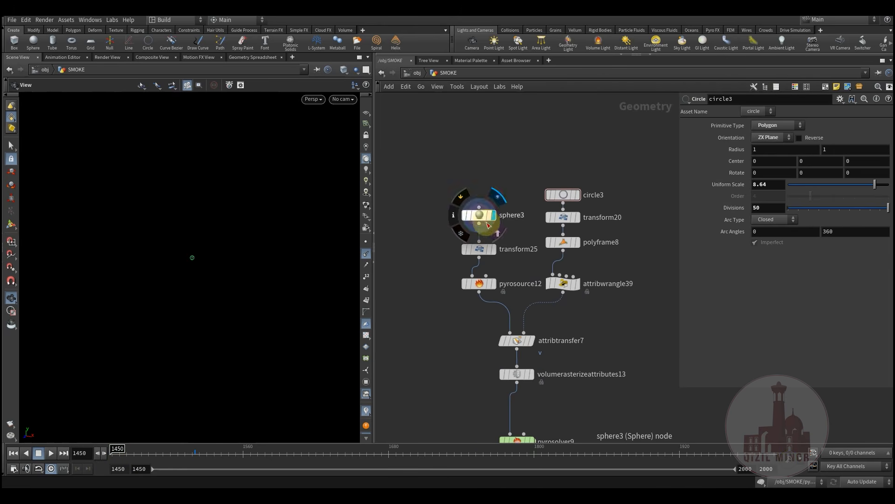
left_click(483, 215)
left_click(366, 113)
left_click_drag(229, 250, 240, 271)
Preview transform25, then pyrosource12, and finally display the circle3 disc
left_click(500, 233)
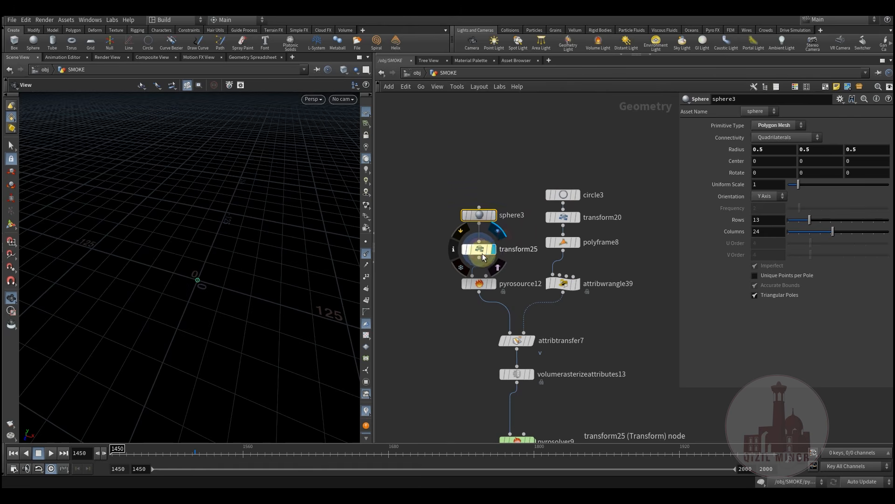
left_click(484, 257)
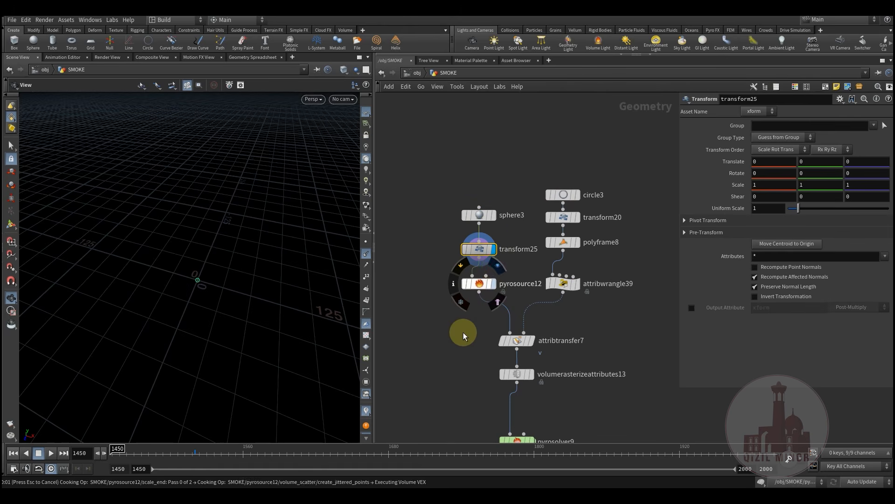
key("Down")
left_click_drag(205, 284, 230, 288)
right_click_drag(230, 287, 243, 325)
middle_click_drag(507, 324, 468, 338)
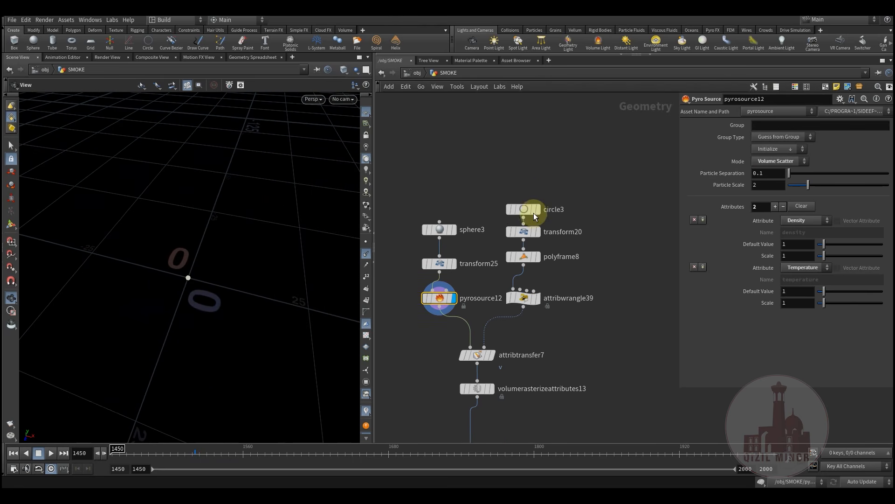
left_click(538, 209)
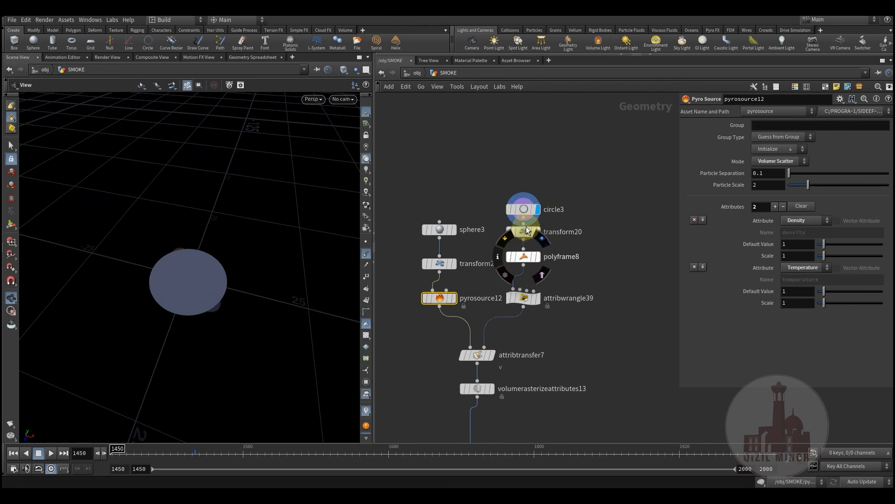
Display and select polyframe8, dollying in on the disc
left_click(542, 241)
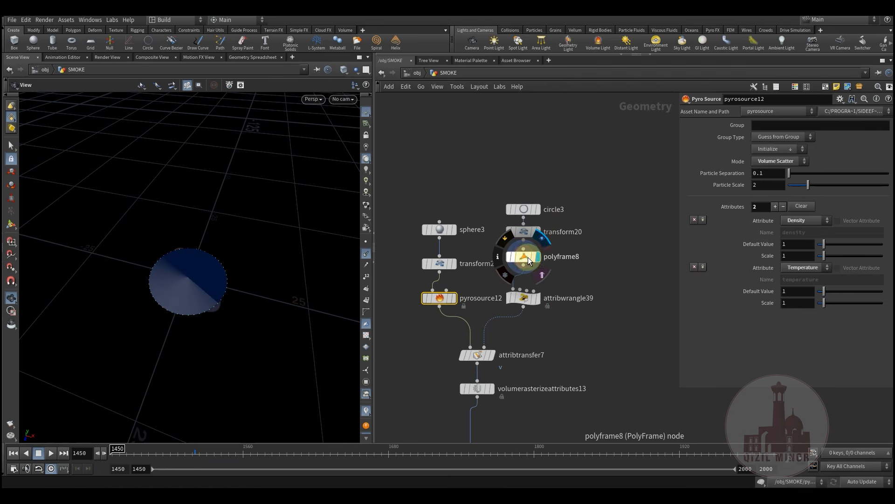
left_click(528, 256)
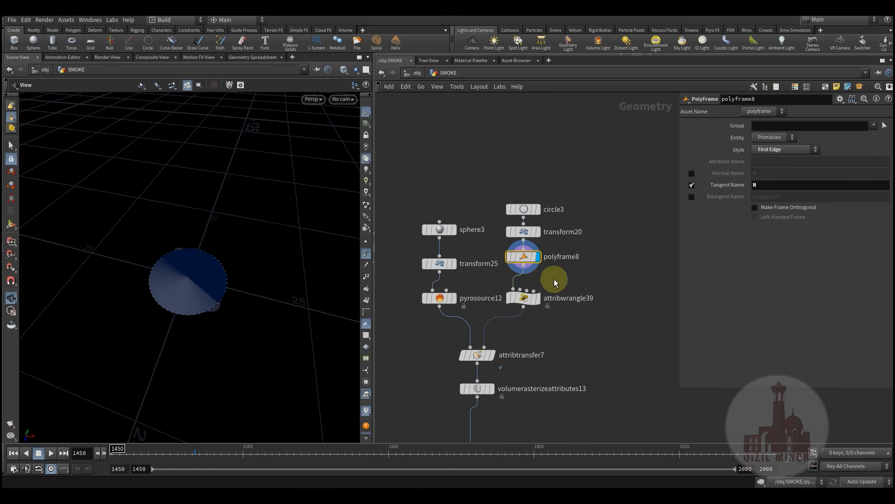
right_click_drag(197, 306, 240, 333)
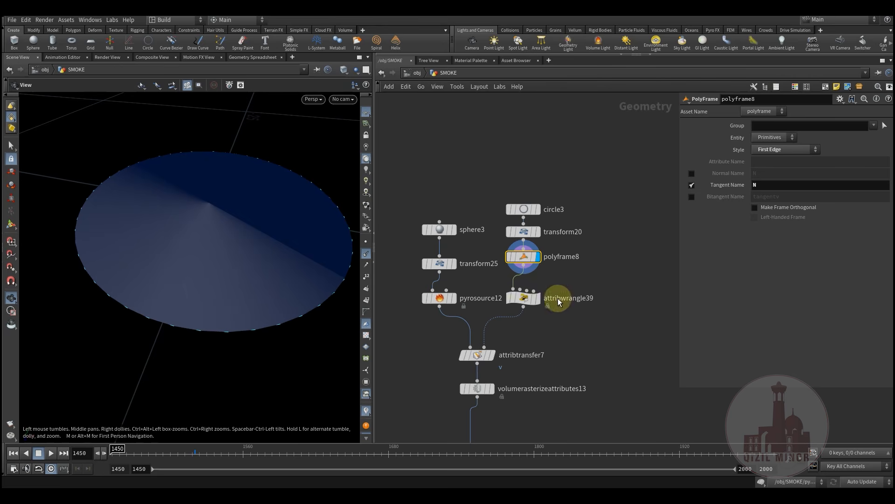
Read attribwrangle39's code v@v = v@N*ch("mult") and its Mult value 12
left_click(527, 299)
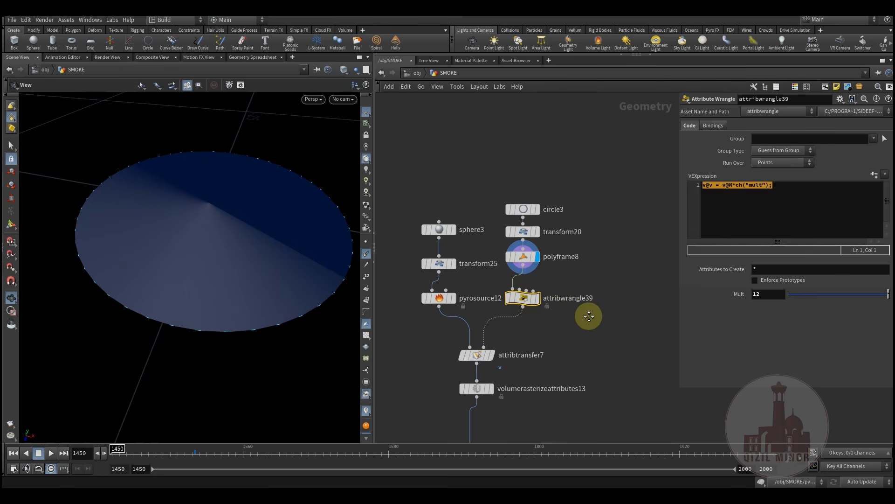
left_click(786, 204)
left_click_drag(794, 197, 690, 185)
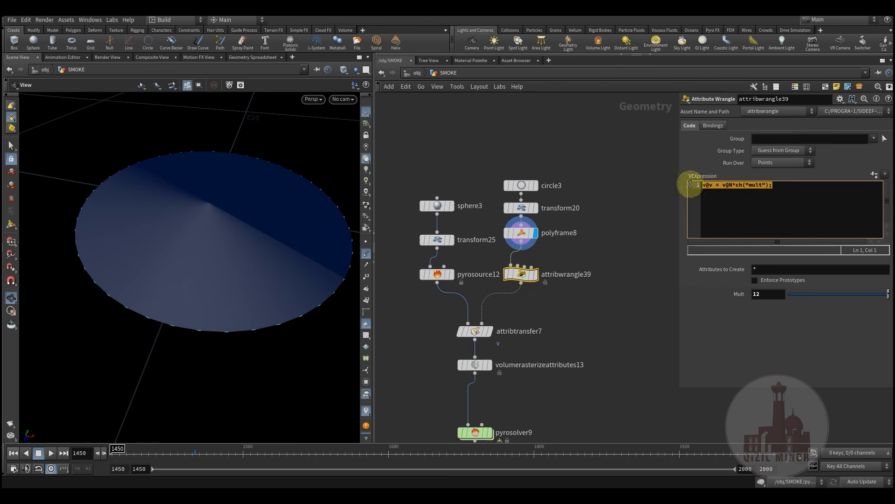
double_click(768, 294)
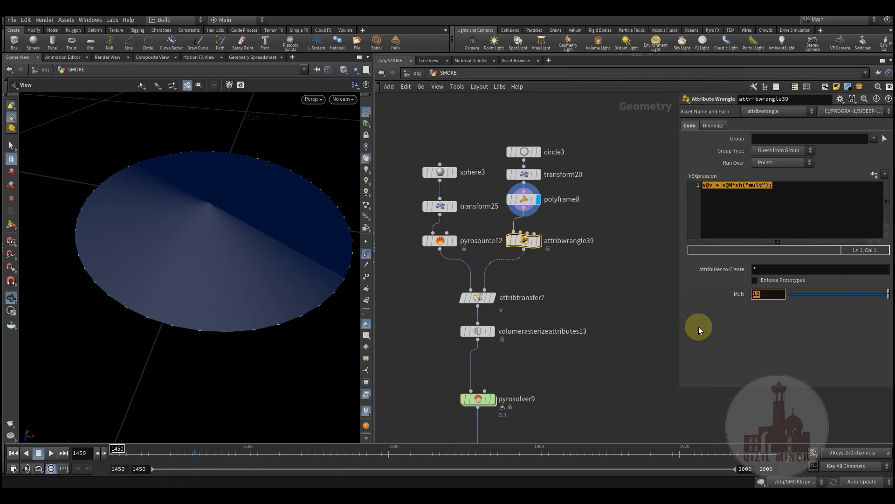
left_click(783, 192)
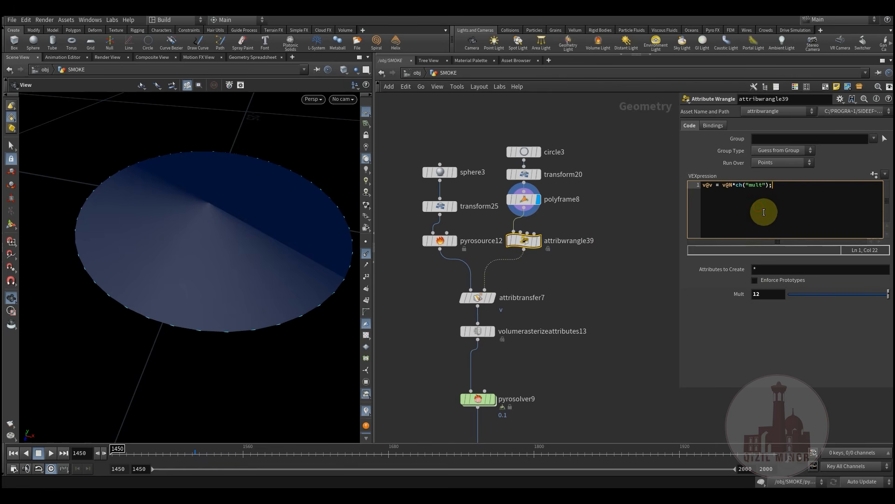
left_click_drag(780, 190, 695, 185)
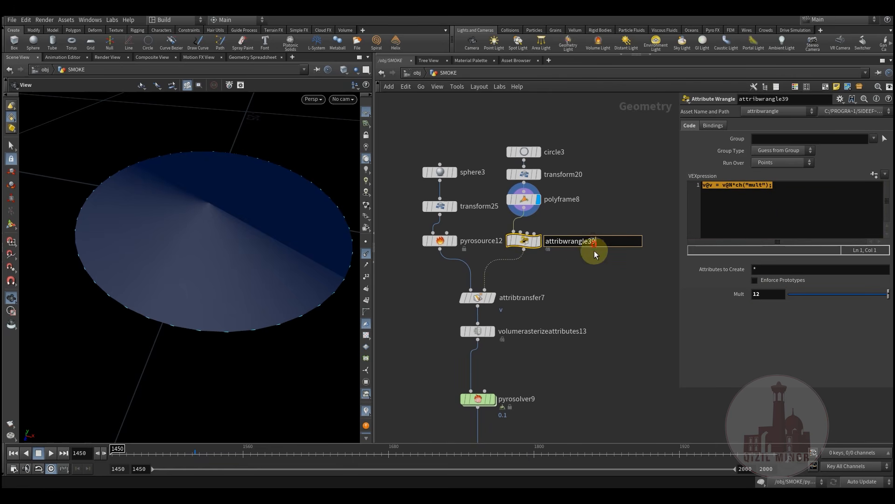
middle_click_drag(587, 259, 596, 249)
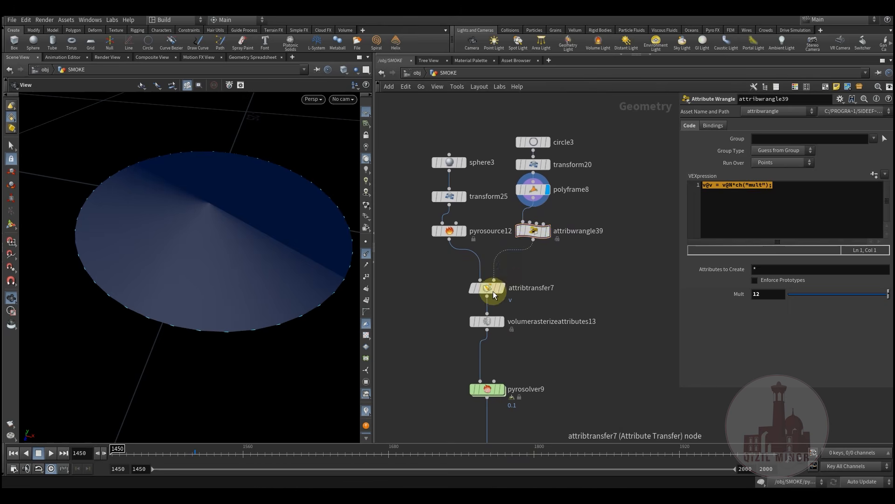
Display attribtransfer7's output and inspect pyrosource12's Volume Scatter settings
left_click(493, 289)
left_click(512, 276)
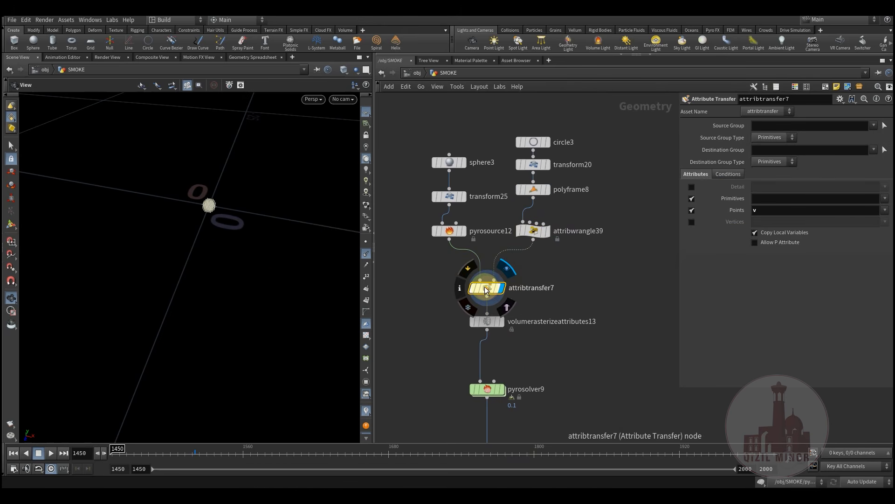
middle_click_drag(575, 285, 594, 260)
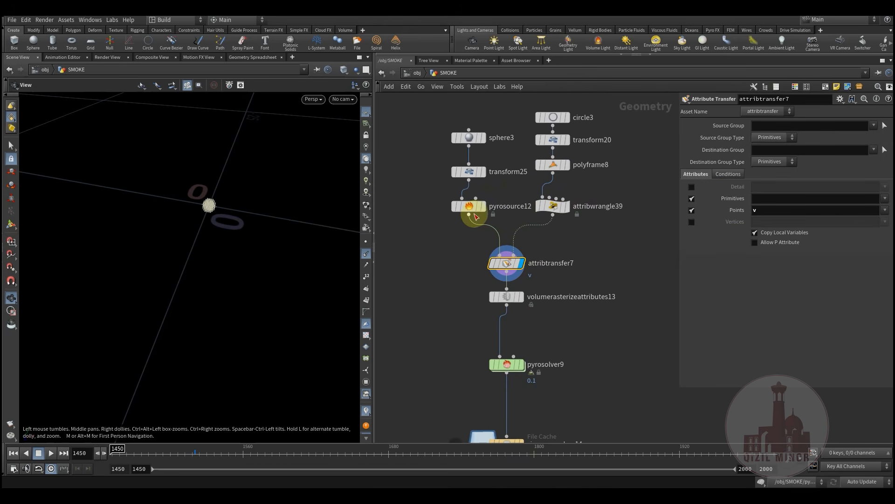
left_click(481, 213)
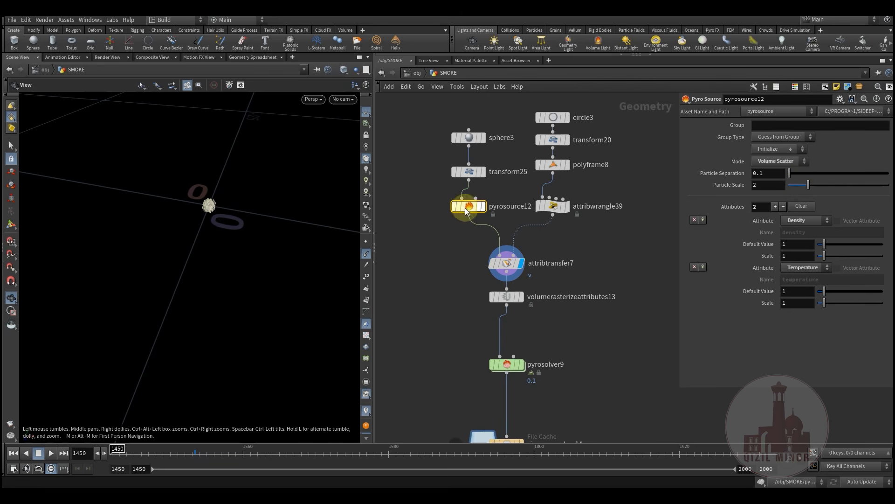
middle_click_drag(468, 306, 456, 273)
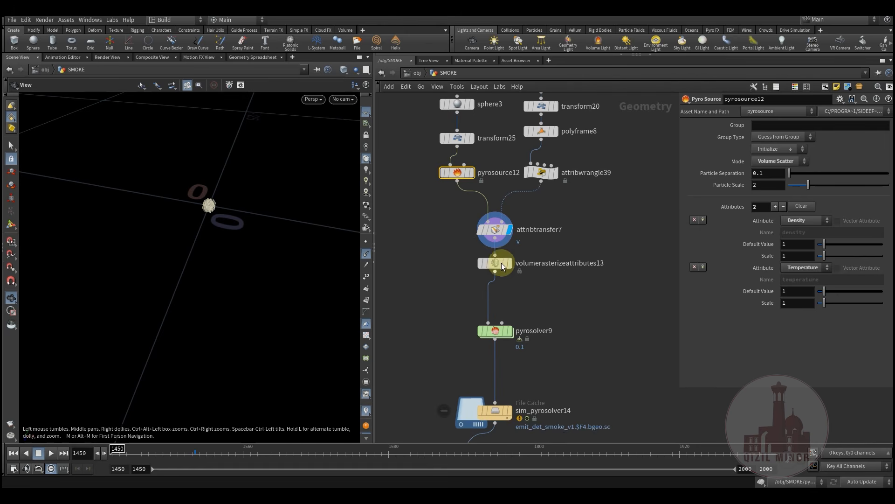
Display volumerasterizeattributes13 and review its attributes: density, temperature, v
mouse_move(502, 262)
left_click(513, 246)
left_click(497, 263)
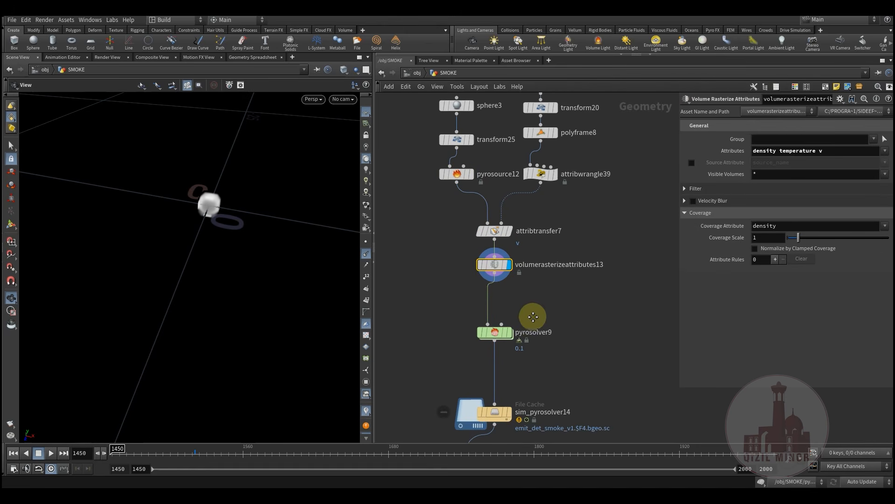
middle_click_drag(533, 315, 525, 341)
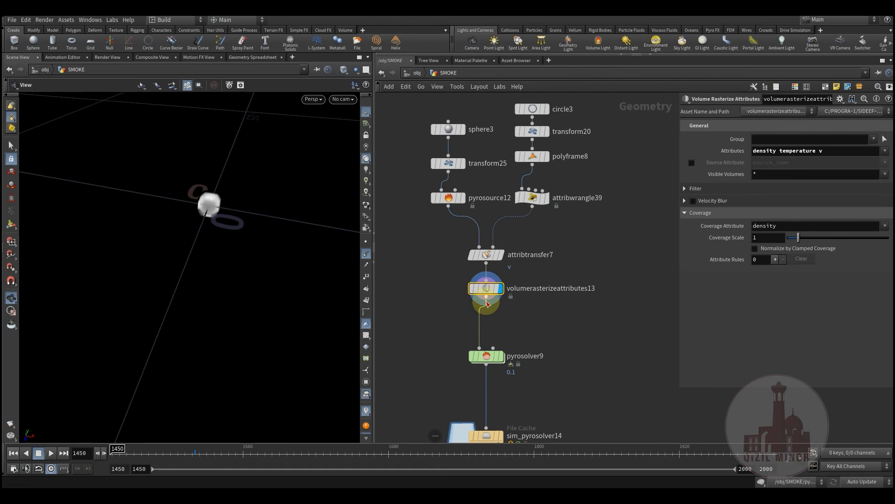
left_click(834, 152)
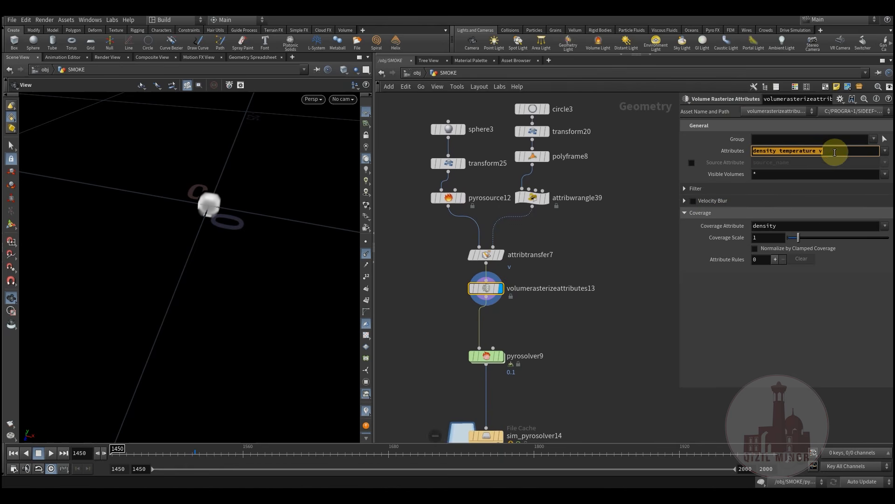
left_click_drag(841, 152, 726, 161)
middle_click_drag(556, 338, 593, 265)
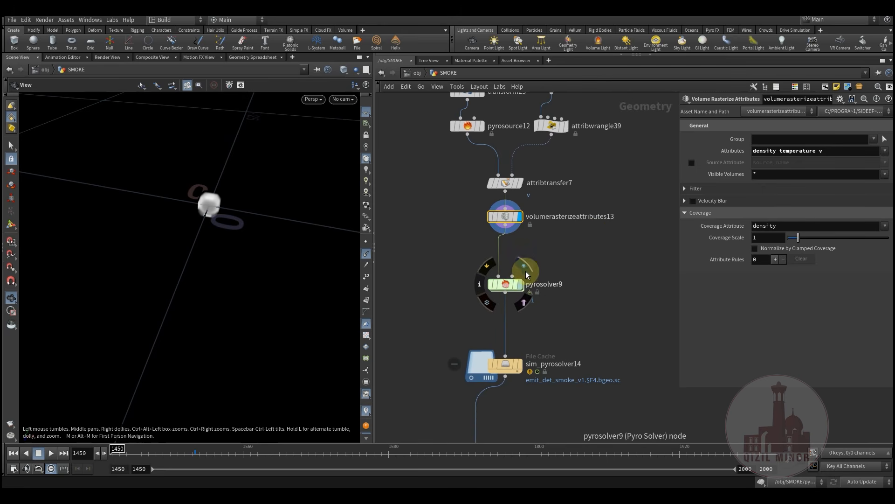
Make pyrosolver9 the displayed node and widen the parameter pane
left_click(505, 289)
key("r")
middle_click_drag(584, 292, 564, 307)
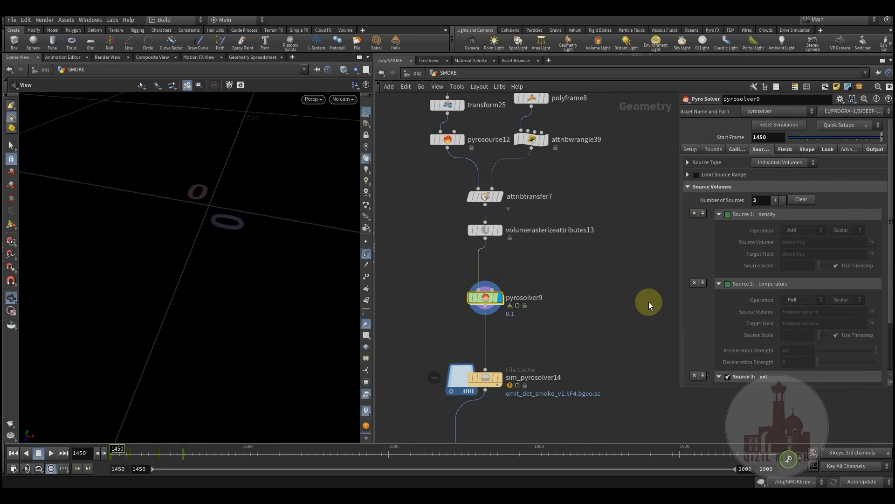
left_click_drag(679, 276, 607, 286)
middle_click_drag(570, 303, 517, 304)
middle_click_drag(459, 296, 480, 296)
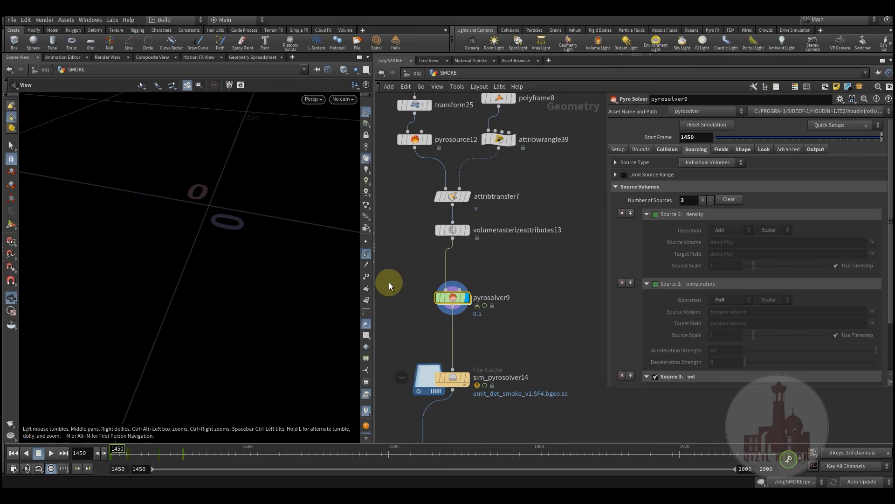
Show pyrosolver9's Fields tab: density dissipation 0.025, cooling rate 0.2, flame lifespan 12
left_click_drag(507, 315, 513, 314)
middle_click_drag(554, 305, 569, 298)
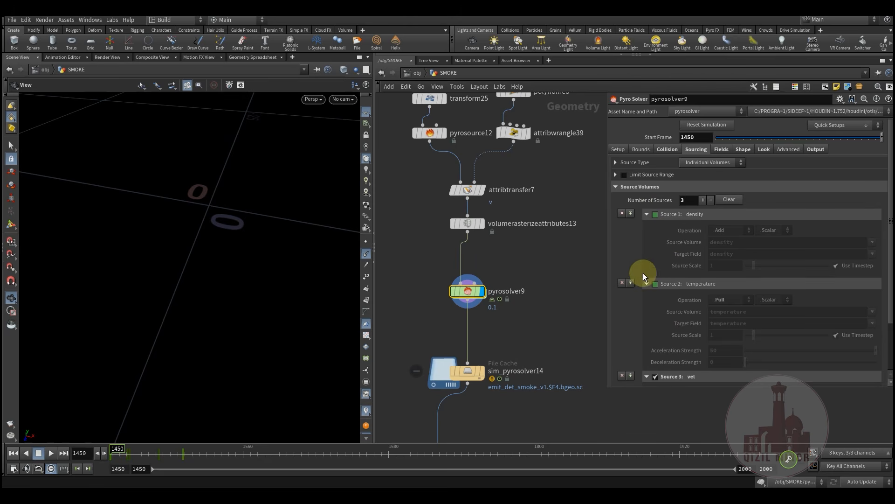
scroll(644, 274, "down", 5)
scroll(661, 290, "up", 5)
middle_click_drag(541, 246, 513, 280)
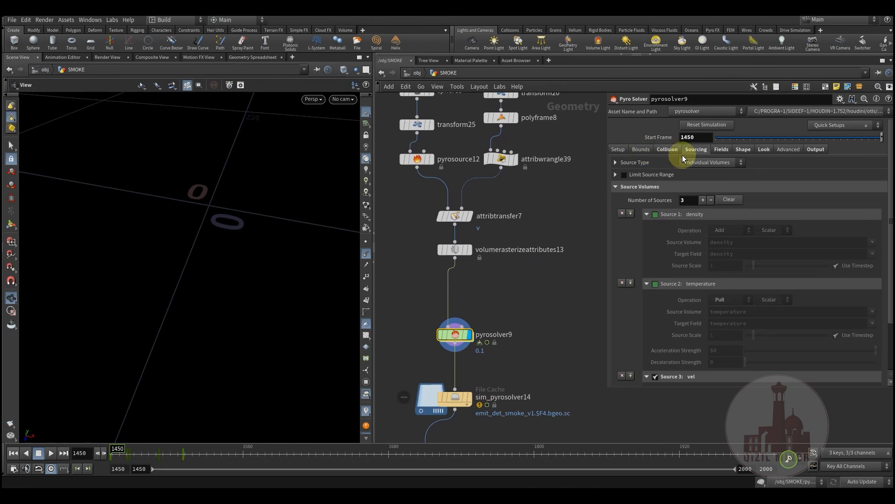
left_click(721, 149)
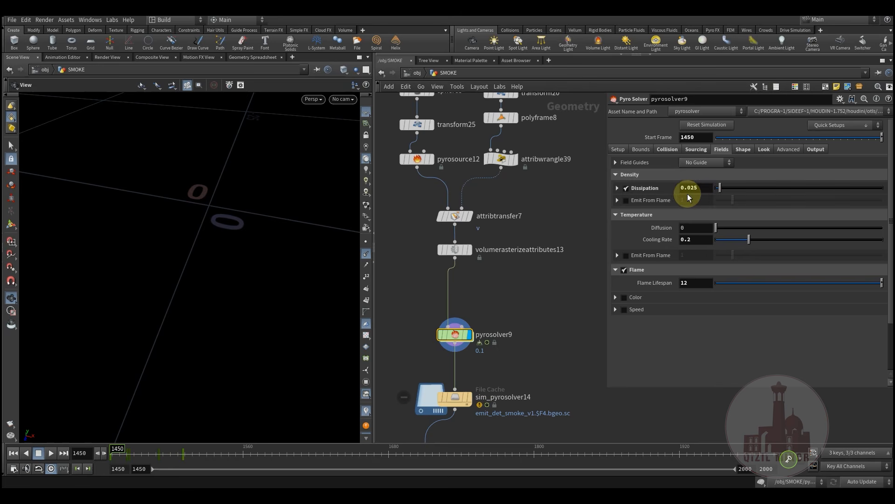
middle_click_drag(599, 247, 494, 234)
Add a Pyro Source node, look inside it, then delete the unwanted pyrosource1
key("Tab")
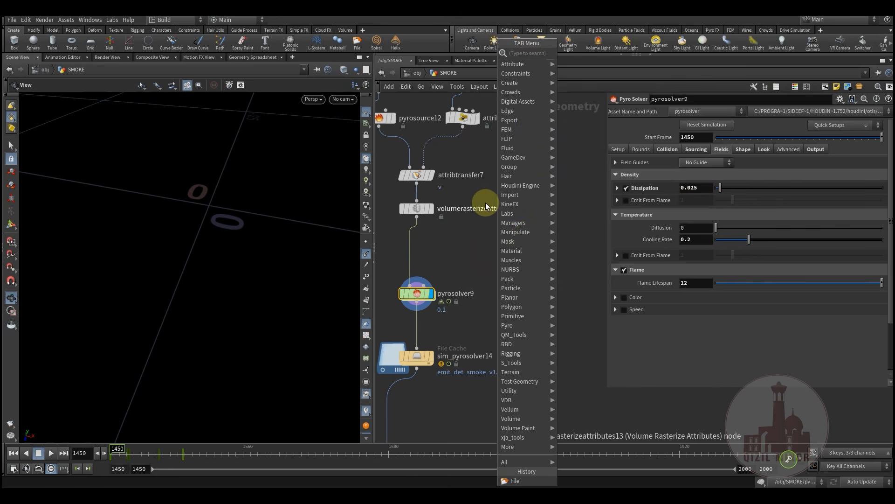
type("py")
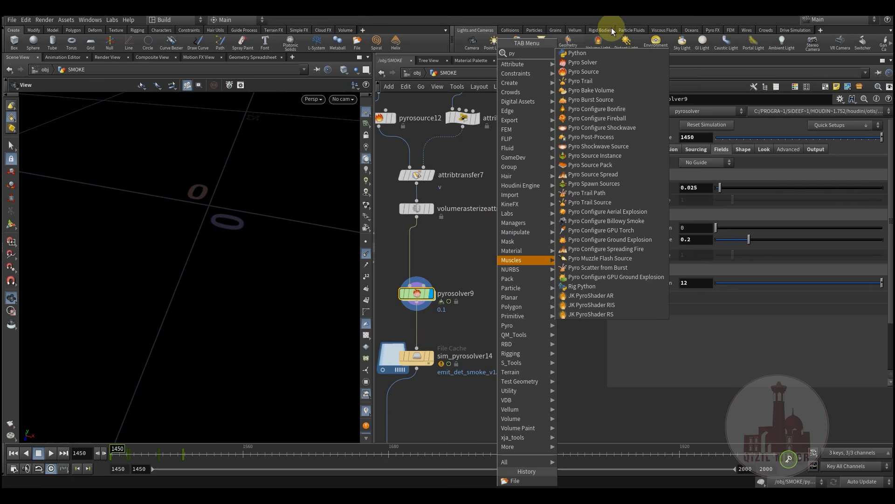
left_click(598, 72)
left_click(515, 239)
double_click(513, 239)
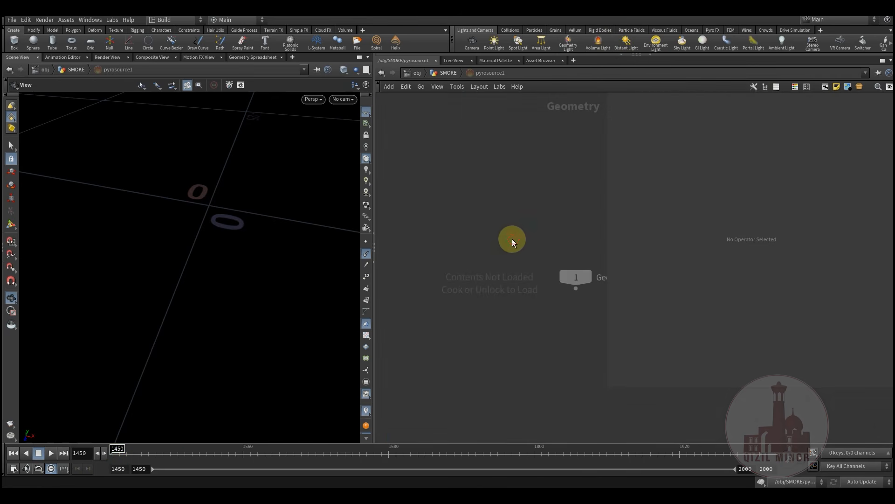
left_click(447, 73)
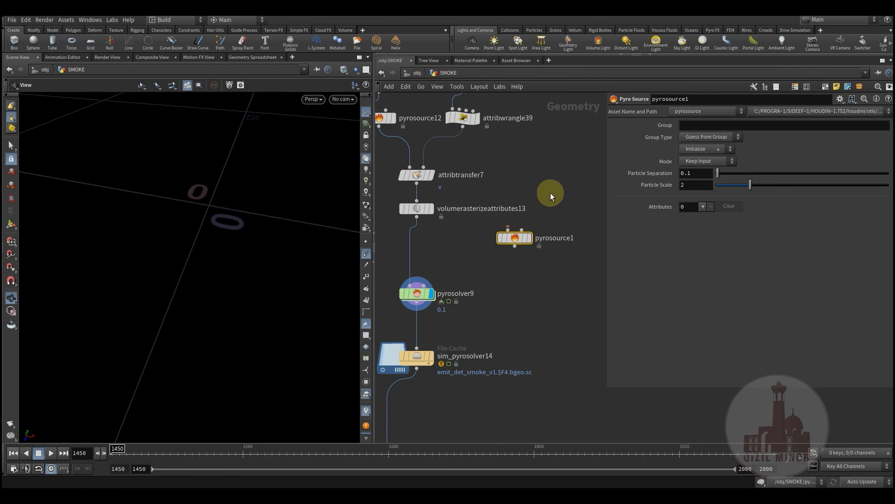
key("Delete")
Place an unconnected Pyro Solver, pyrosolver1, right of the chain and check its Fields defaults
key("Tab")
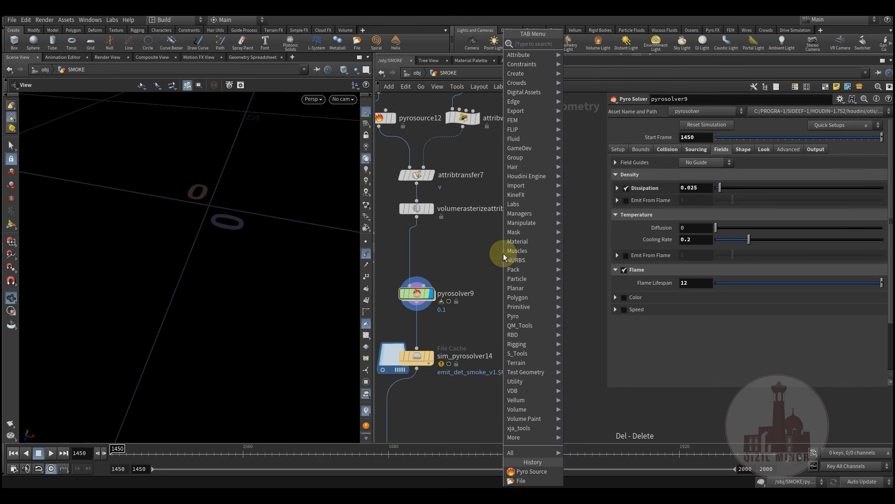
type("py")
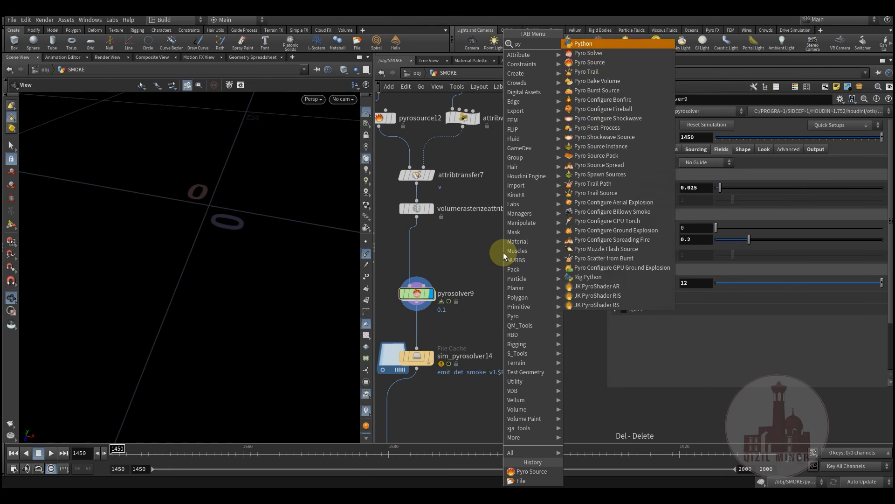
left_click(597, 52)
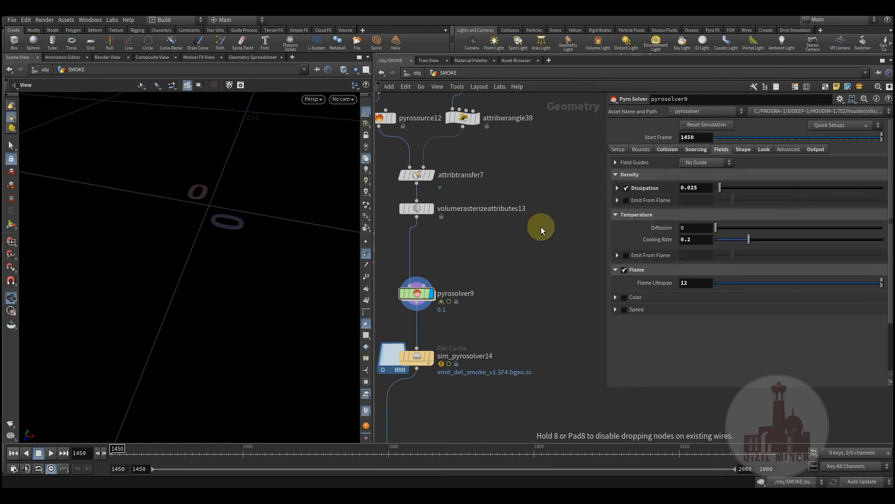
left_click(545, 225)
left_click_drag(547, 225, 525, 229)
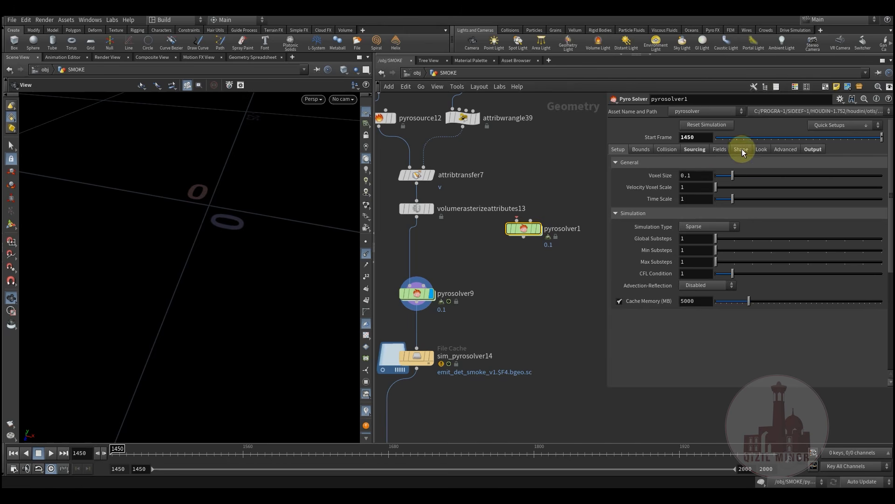
left_click(720, 149)
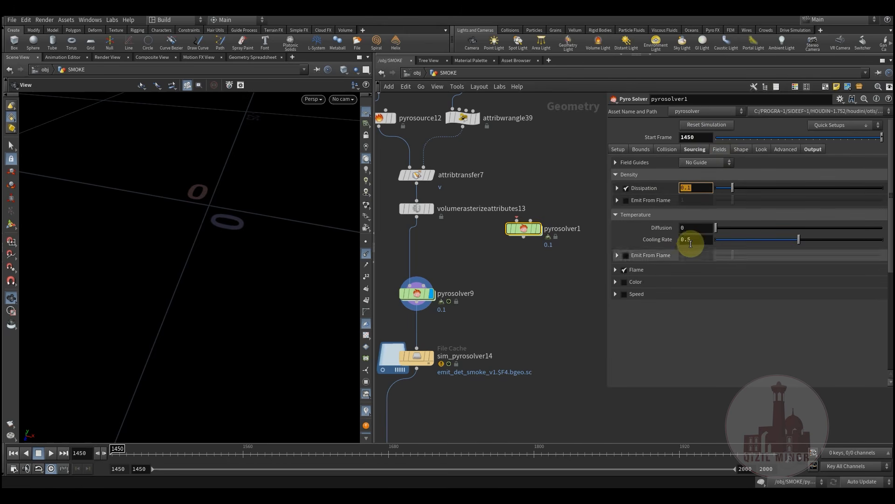
left_click(506, 275)
left_click(416, 296)
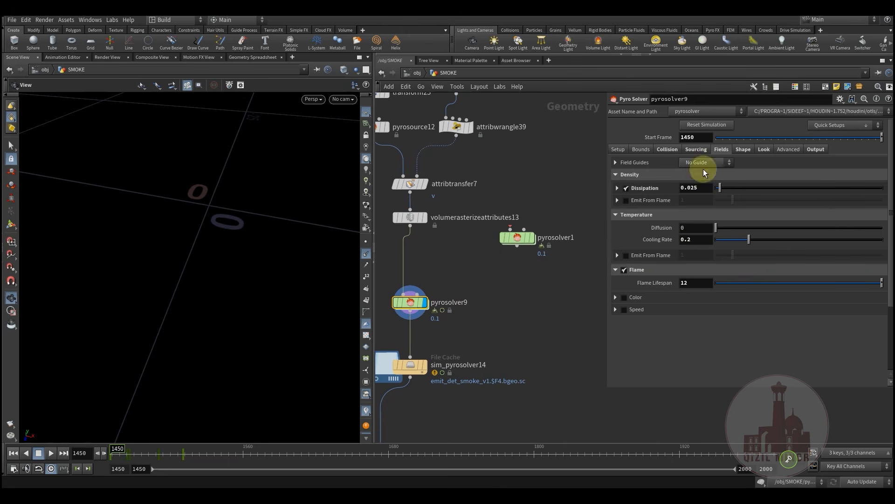
Review pyrosolver9's Shape tab: buoyancy 0.08, turbulence swirl size 2, roughness 0.5, density control field
middle_click_drag(508, 269, 518, 283)
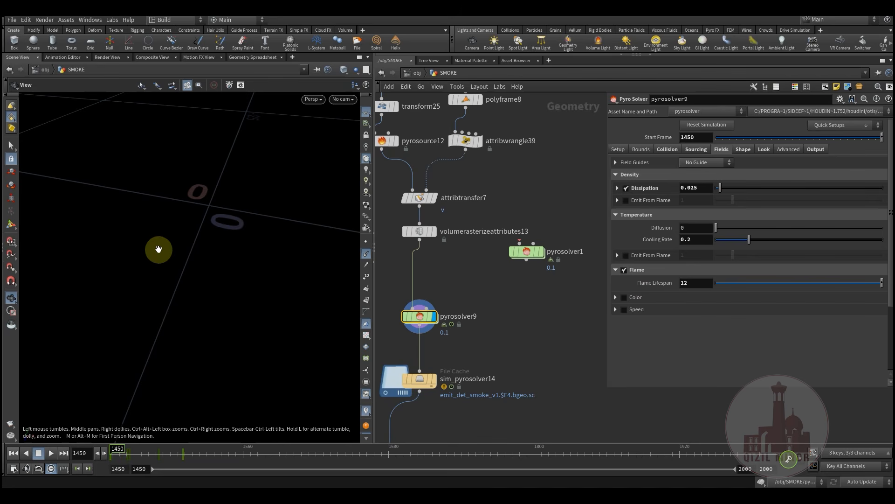
left_click(744, 149)
scroll(633, 286, "down", 3)
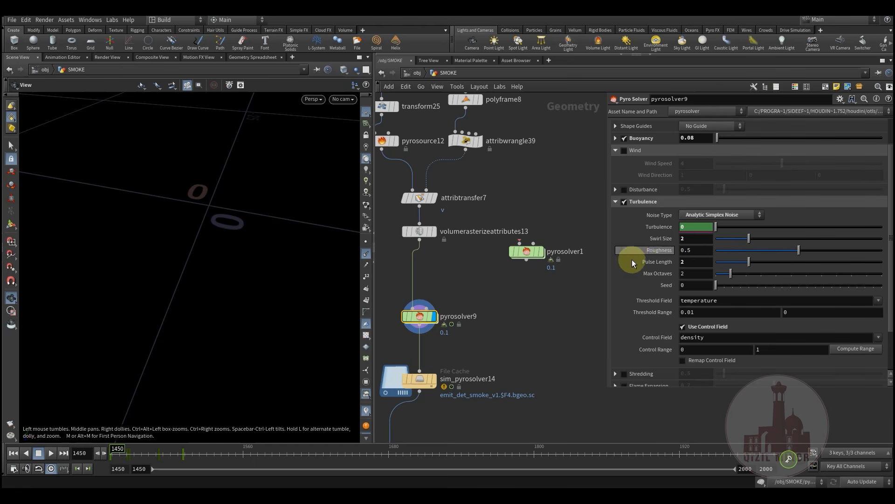
scroll(635, 262, "down", 4)
scroll(641, 262, "up", 6)
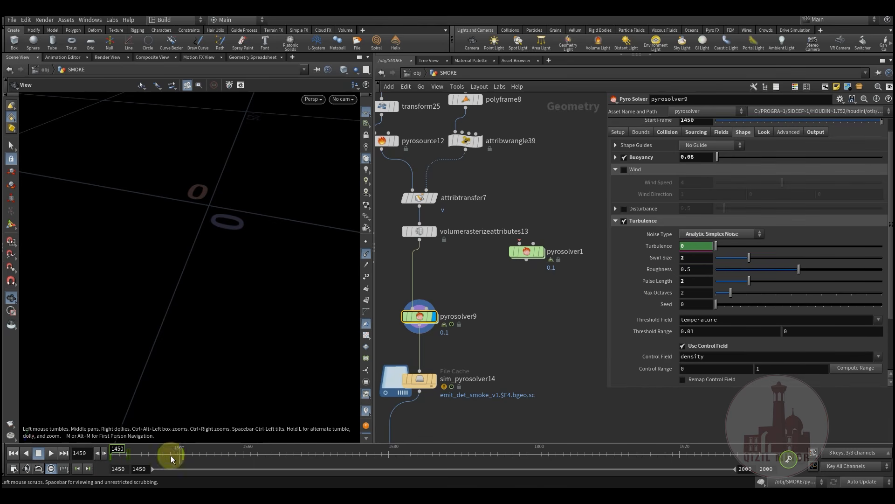
Cook the first frames of the smoke sim, orbit the viewport to inspect it, then scrub back
left_click_drag(119, 448, 194, 452)
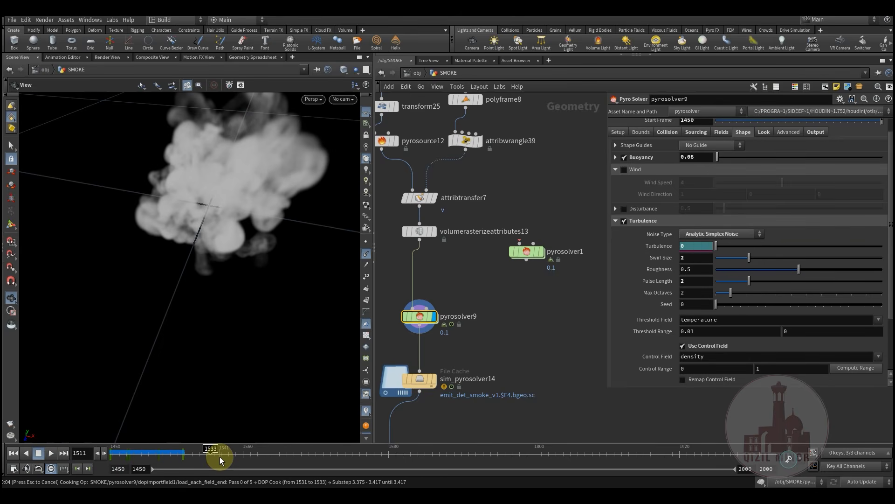
left_click_drag(208, 262, 236, 269)
left_click_drag(132, 460, 172, 452)
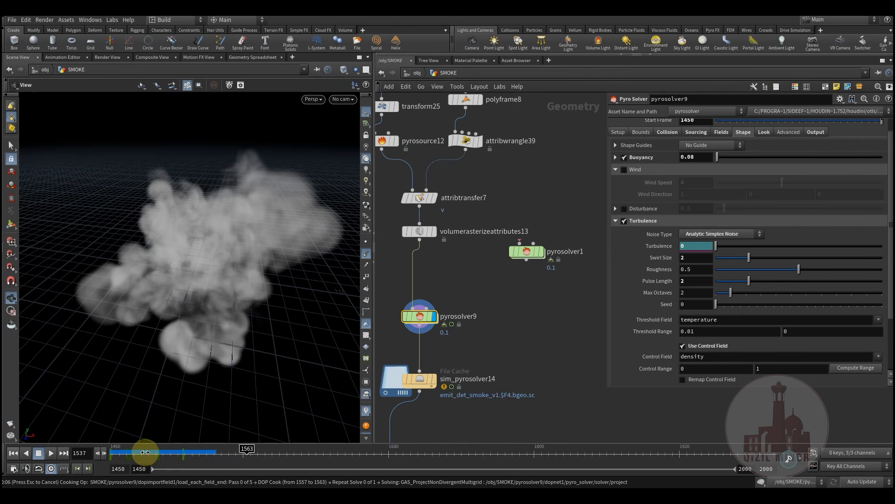
left_click_drag(145, 452, 124, 453)
middle_click_drag(514, 282, 460, 284)
Check pyrosolver9's Collision settings and set it as the displayed node
left_click(667, 133)
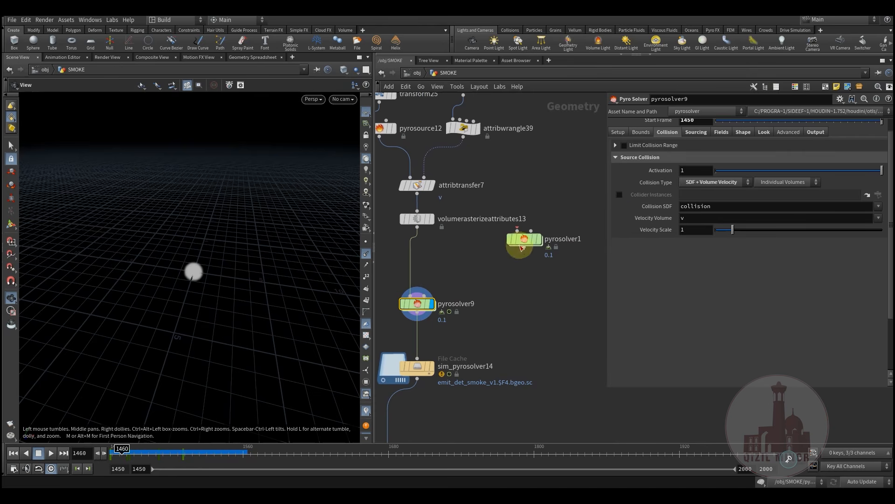
middle_click_drag(483, 270, 478, 260)
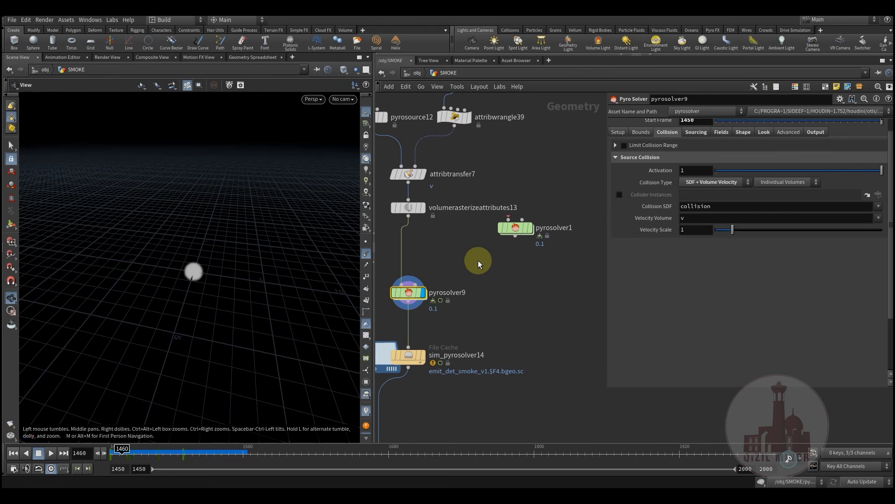
left_click(423, 292)
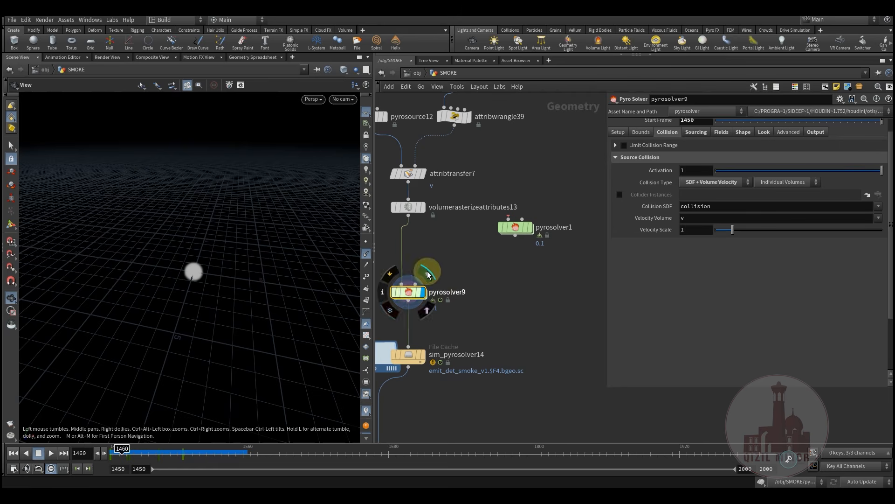
scroll(502, 265, "down", 3)
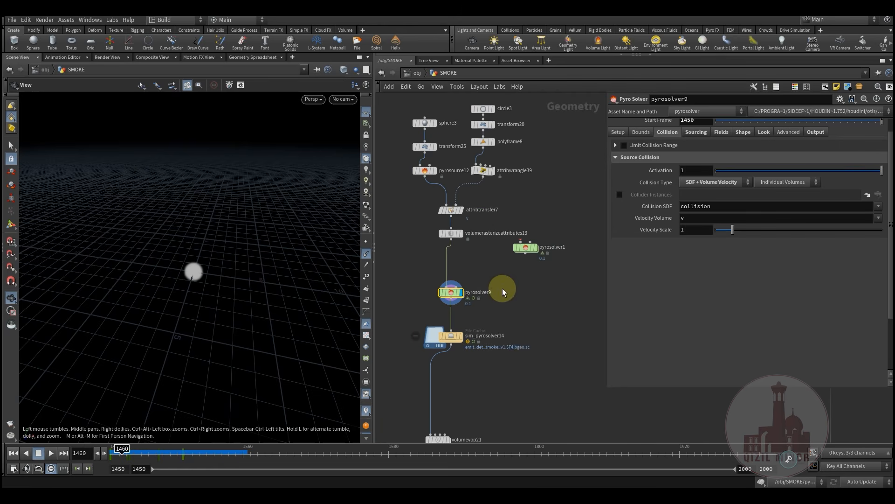
Show pyrosolver9's Sourcing tab: density, temperature with acceleration strength 50, and vel
middle_click_drag(536, 293, 512, 276)
middle_click_drag(439, 269, 441, 281)
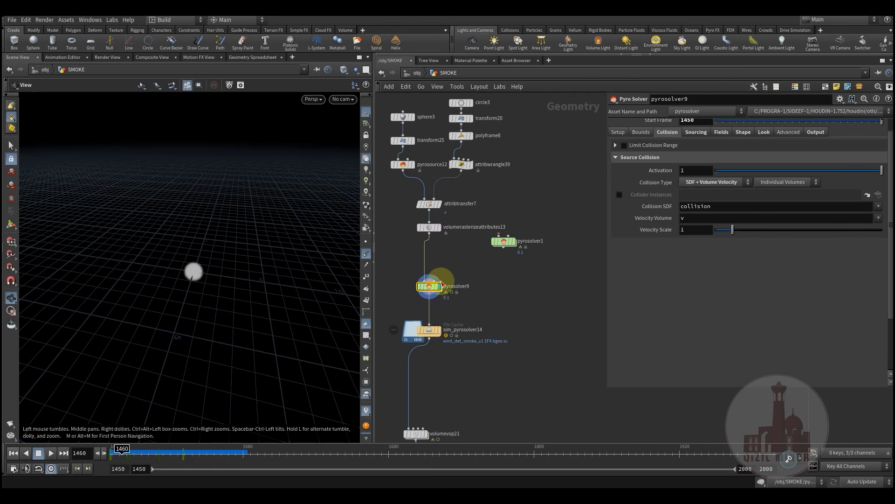
middle_click_drag(519, 275, 509, 285)
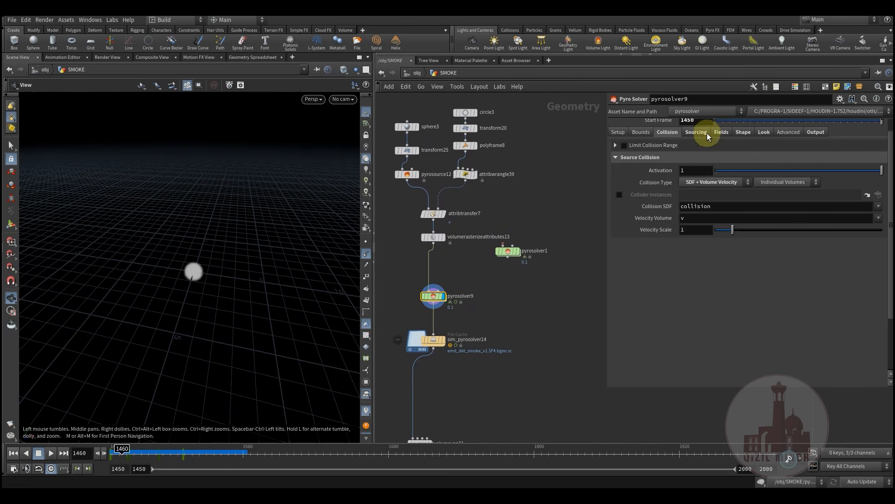
scroll(693, 167, "up", 1)
left_click(695, 150)
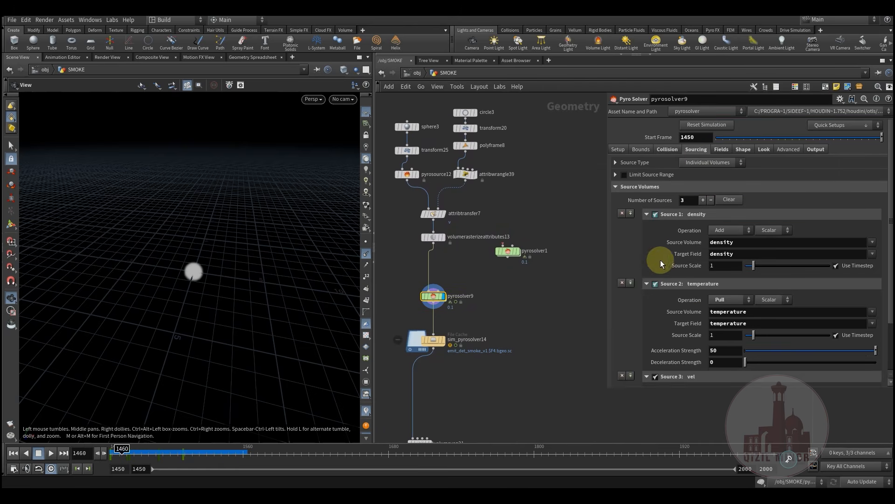
Deselect the solver node and review its Fields density and temperature settings
scroll(658, 256, "down", 1)
middle_click_drag(505, 301, 512, 315)
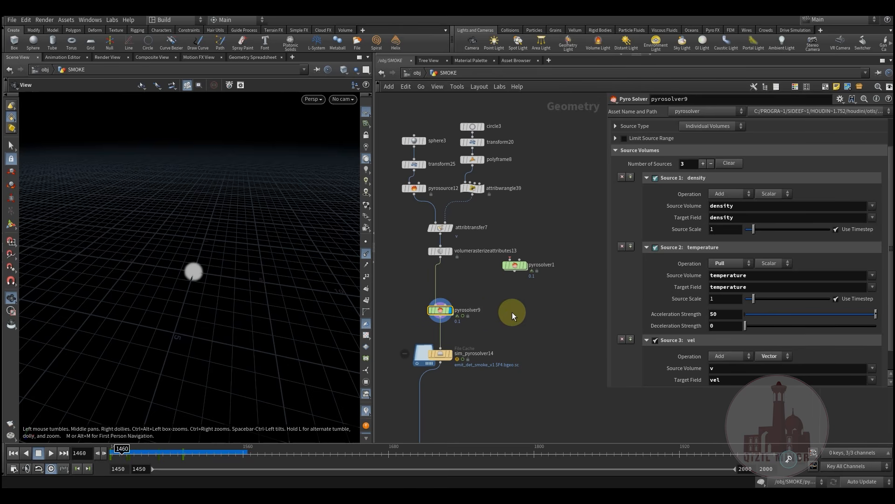
left_click(515, 308)
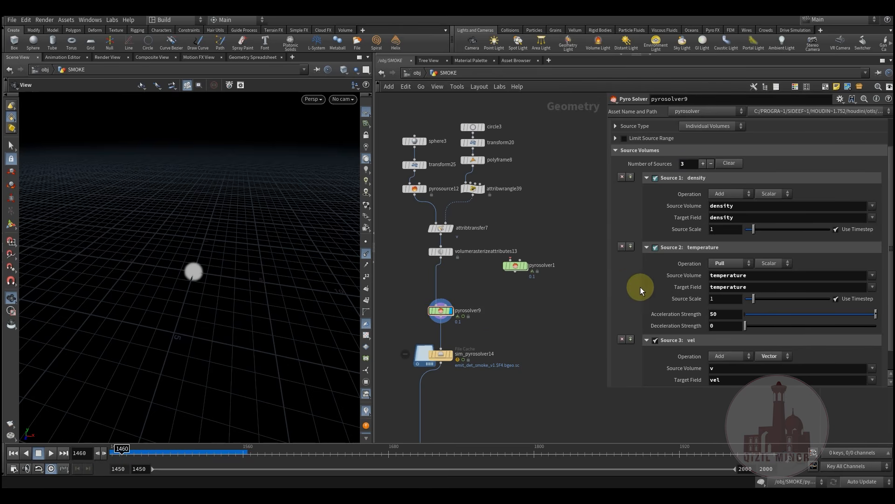
scroll(666, 227, "up", 2)
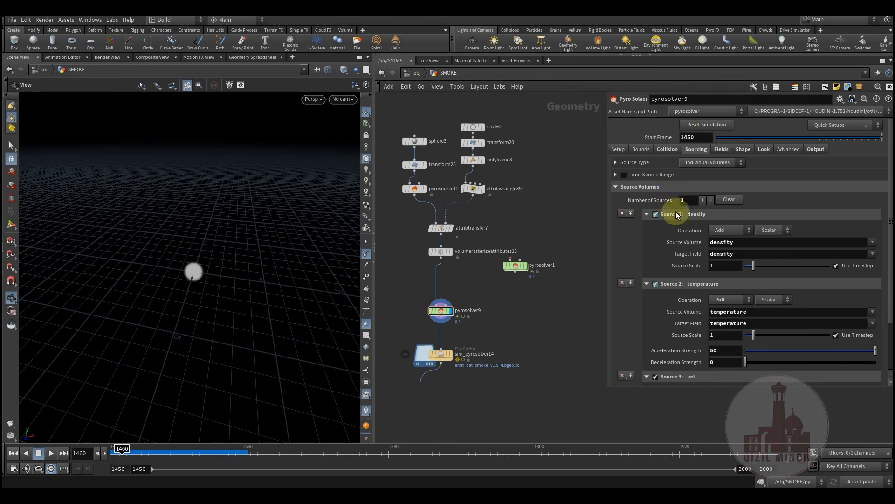
left_click(722, 149)
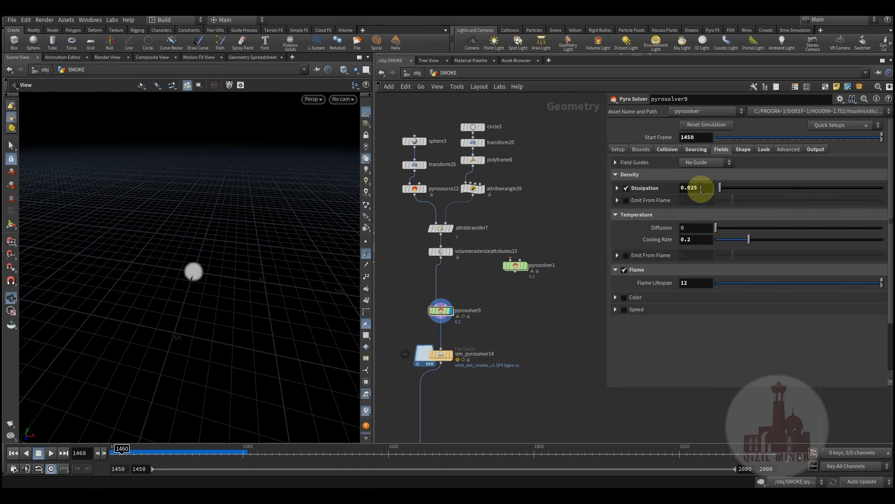
Review Shape buoyancy and turbulence, then Look: smoke density scale 1, fire intensity 25
left_click(743, 149)
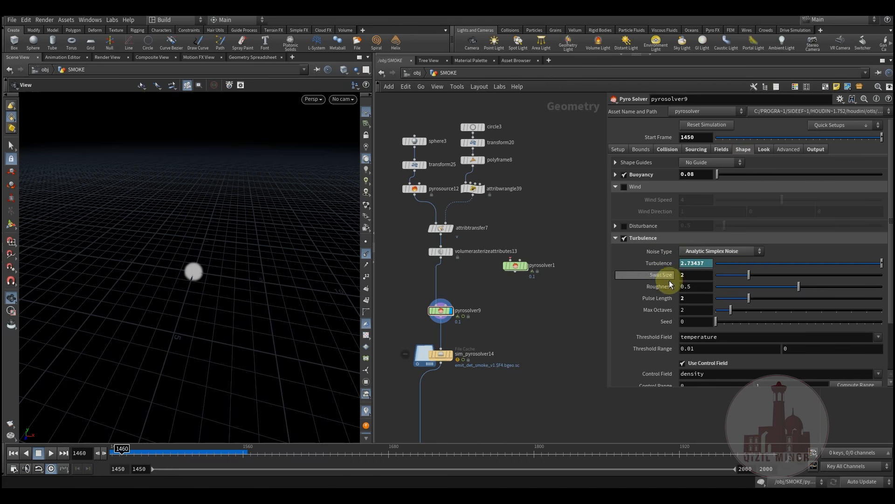
scroll(643, 283, "down", 1)
scroll(643, 282, "down", 4)
scroll(642, 280, "up", 5)
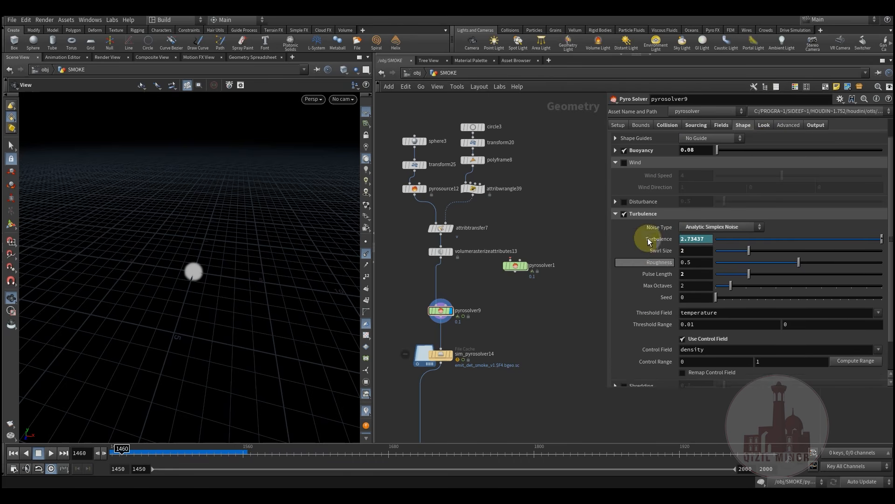
left_click(763, 149)
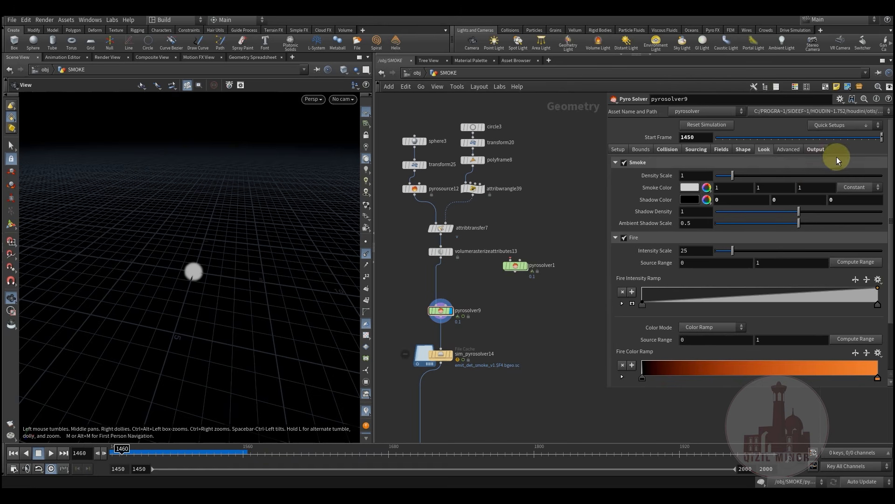
Inspect the Output tab's density and vel export fields with Convert to VDB on
left_click(818, 150)
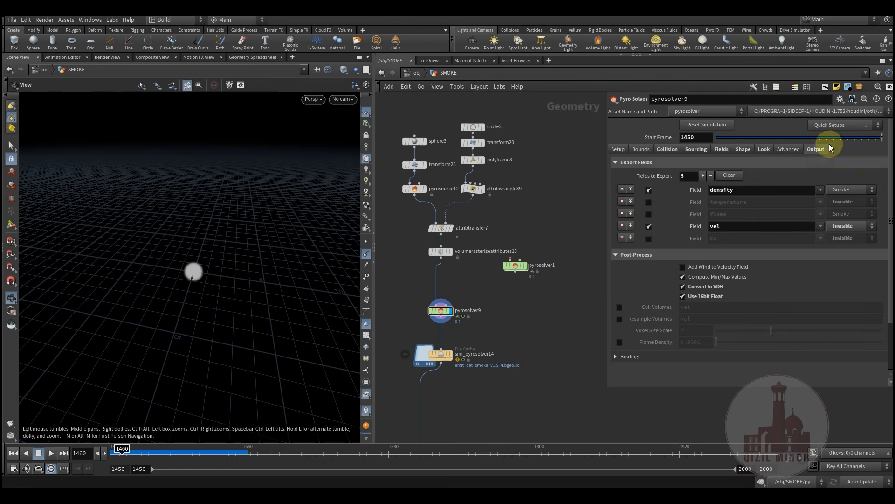
left_click(869, 126)
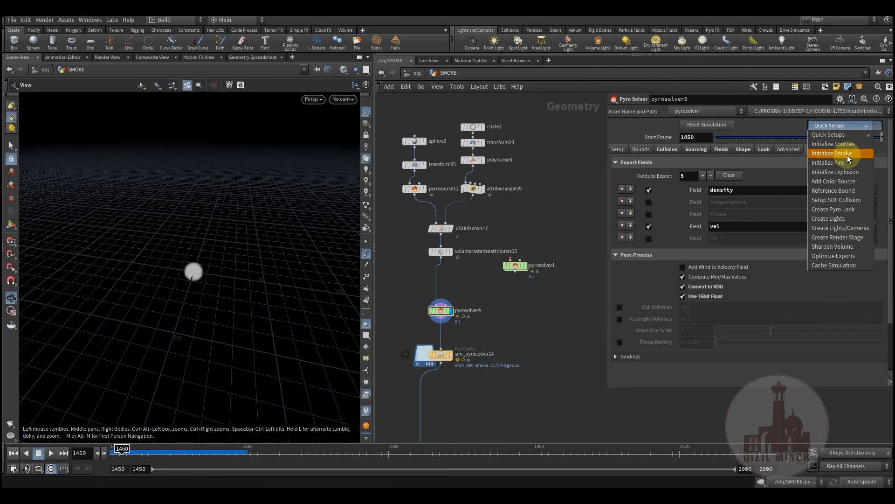
left_click(570, 296)
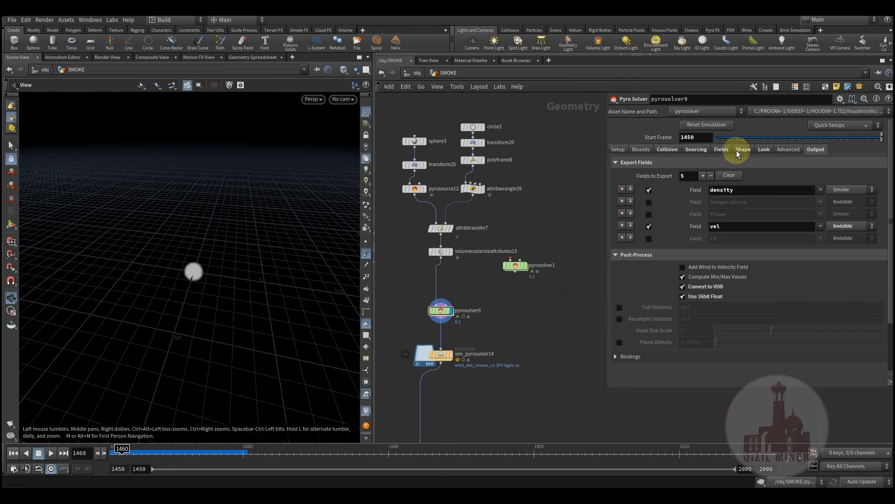
left_click(762, 149)
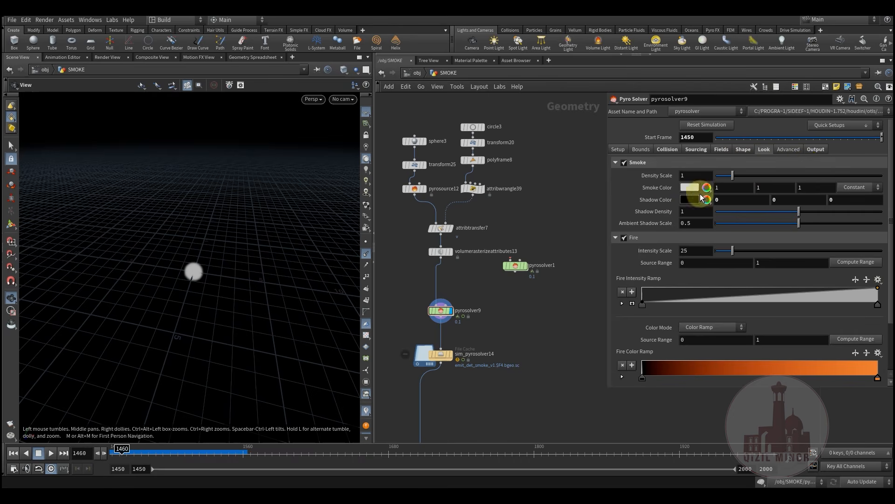
left_click(824, 149)
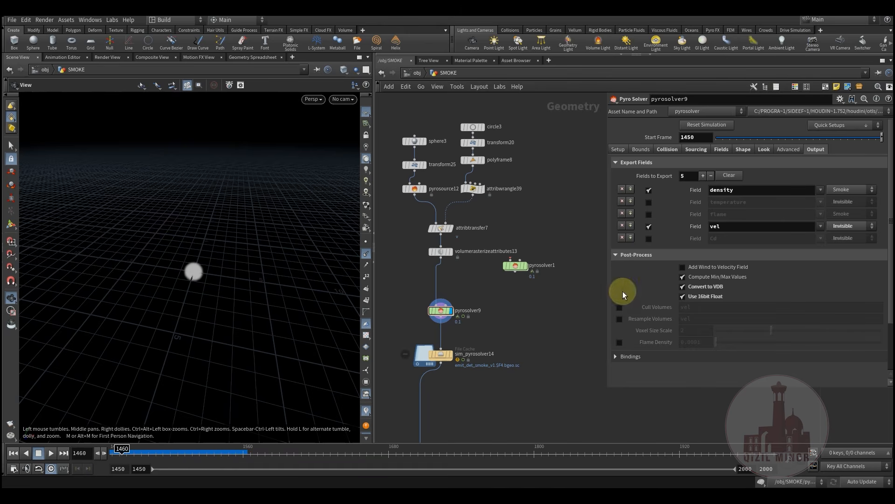
left_click(750, 191)
left_click(735, 227)
middle_click_drag(499, 318, 531, 249)
Display the cached sim_pyrosolver14 and scrub from frame 1450 to check the cached smoke
left_click(468, 294)
mouse_move(469, 295)
left_click(480, 281)
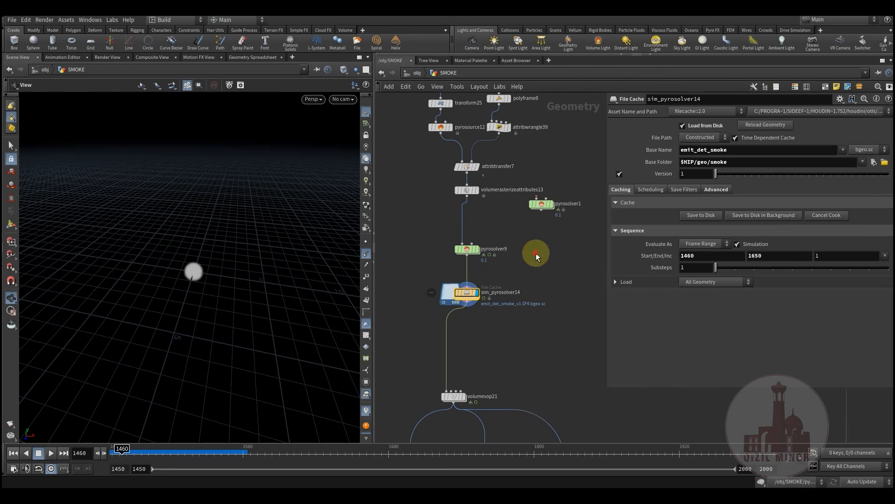
left_click_drag(122, 453, 341, 456)
left_click_drag(245, 448, 108, 450)
middle_click_drag(532, 344, 486, 266)
Inspect volumevop21's density multiply by Input Number 2, then return and scrub to frame 1490
left_click(414, 317)
scroll(461, 313, "up", 2)
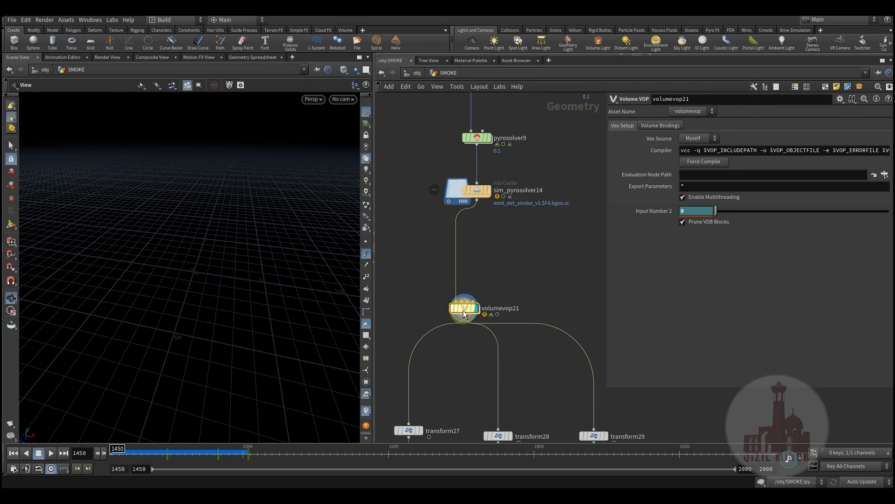
double_click(463, 312)
scroll(413, 325, "down", 3)
middle_click_drag(589, 318, 482, 304)
left_click_drag(450, 220, 584, 331)
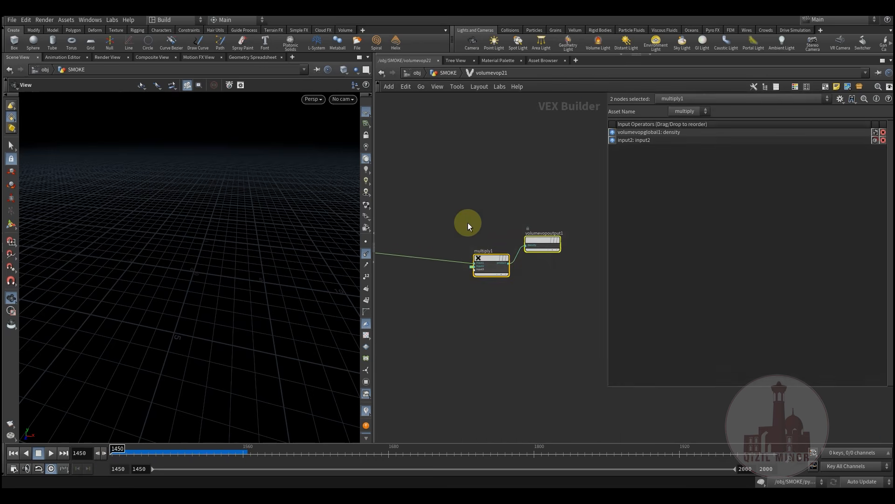
left_click(455, 74)
mouse_move(216, 448)
left_mouse_down()
mouse_move(150, 452)
mouse_move(209, 456)
left_mouse_up()
mouse_move(152, 454)
left_mouse_down()
mouse_move(170, 452)
mouse_move(136, 451)
mouse_move(267, 455)
mouse_move(159, 456)
left_mouse_up()
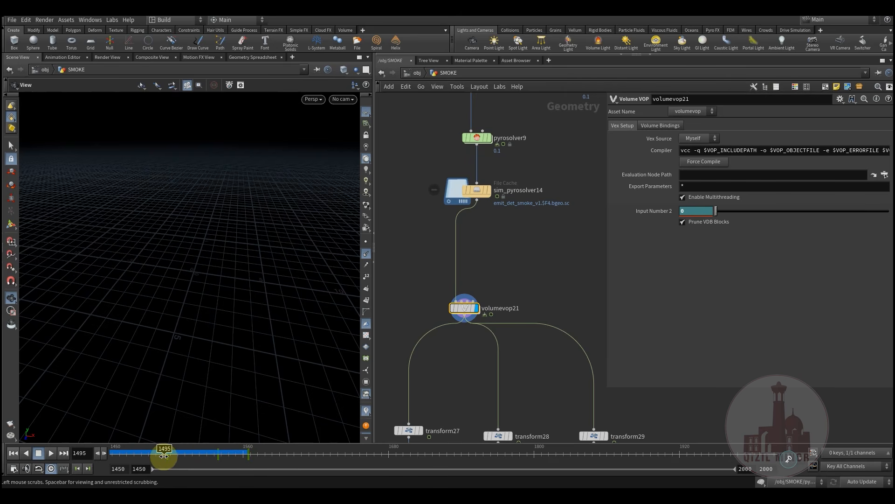
Play the smoke through frames 1487–1580 and check transform28, timeshift3 and vdbmerge2
left_click_drag(160, 453, 225, 457)
middle_click_drag(481, 376, 469, 234)
scroll(470, 233, "down", 3)
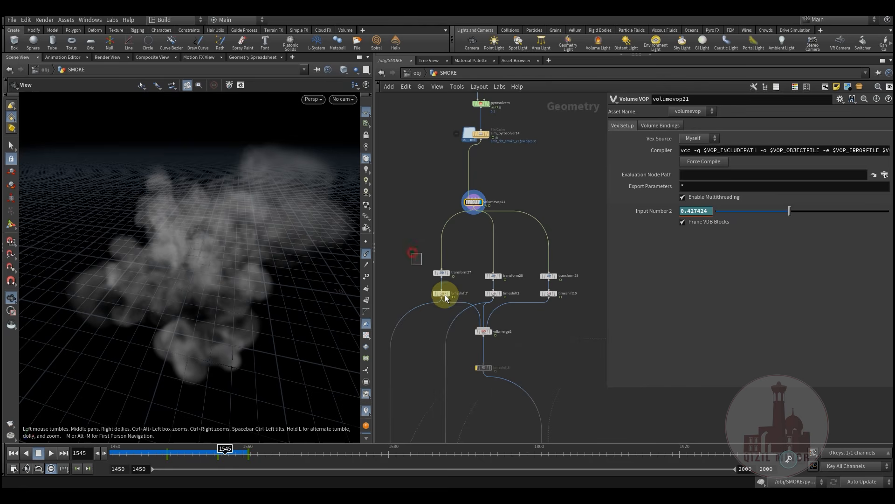
left_click_drag(471, 254, 540, 304)
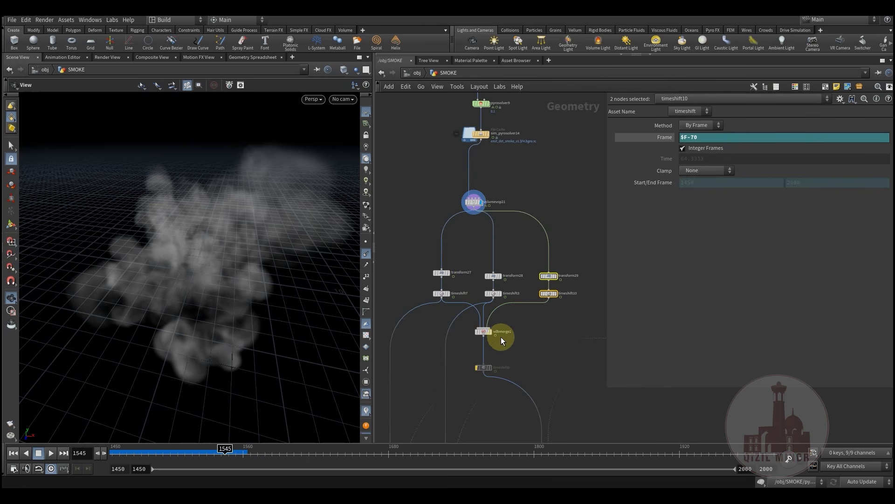
left_click(486, 332)
scroll(477, 264, "up", 3)
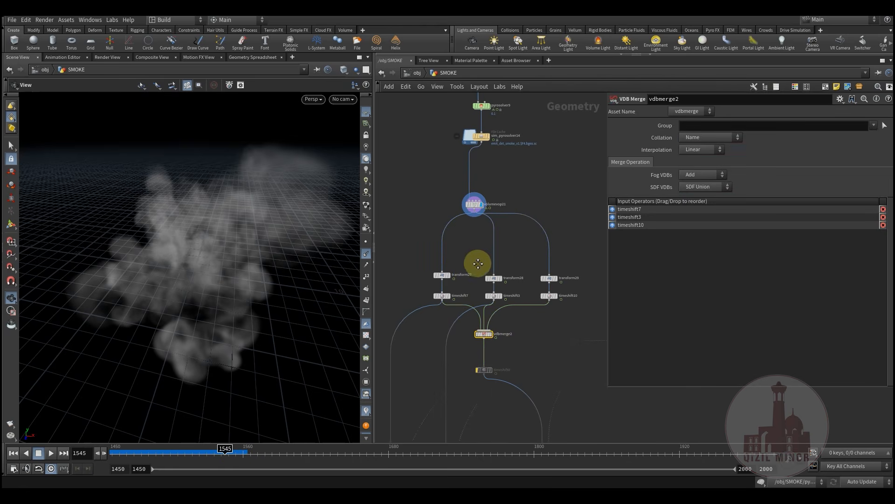
Check transform27 and timeshift7, move volumevop21 left, and scrub forward until the smoke vanishes
left_click(424, 290)
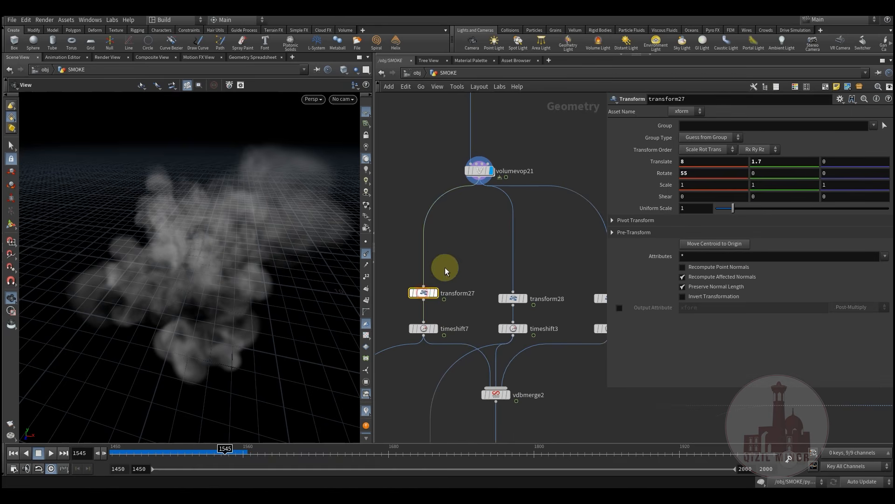
middle_click_drag(445, 267, 473, 256)
middle_click_drag(530, 206, 449, 270)
left_click(424, 300)
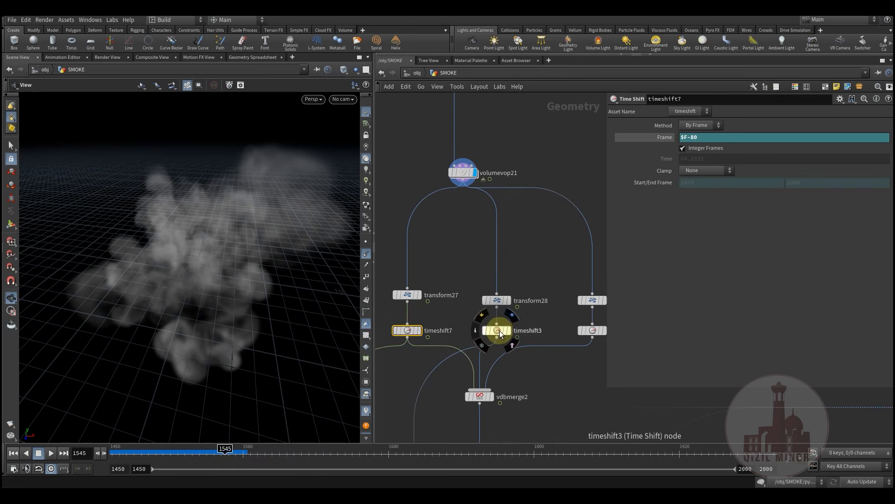
middle_click_drag(527, 280, 512, 314)
left_click(461, 235)
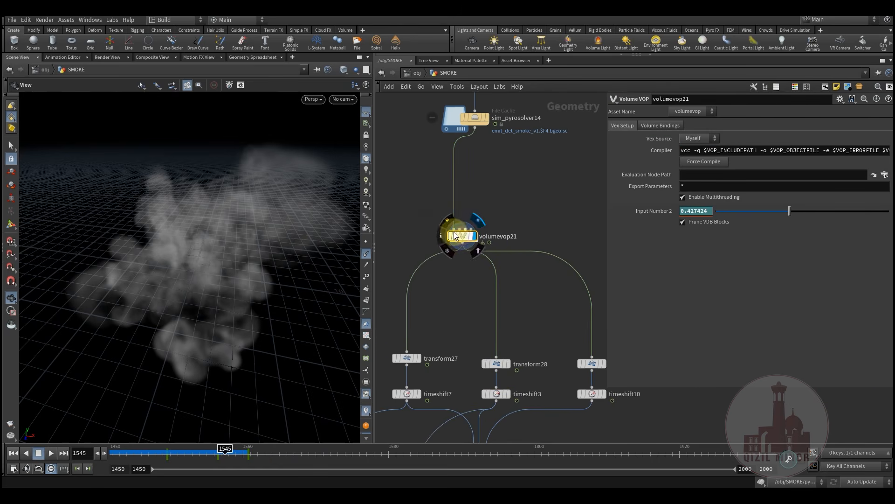
left_click_drag(464, 239, 429, 236)
left_click_drag(154, 453, 271, 450)
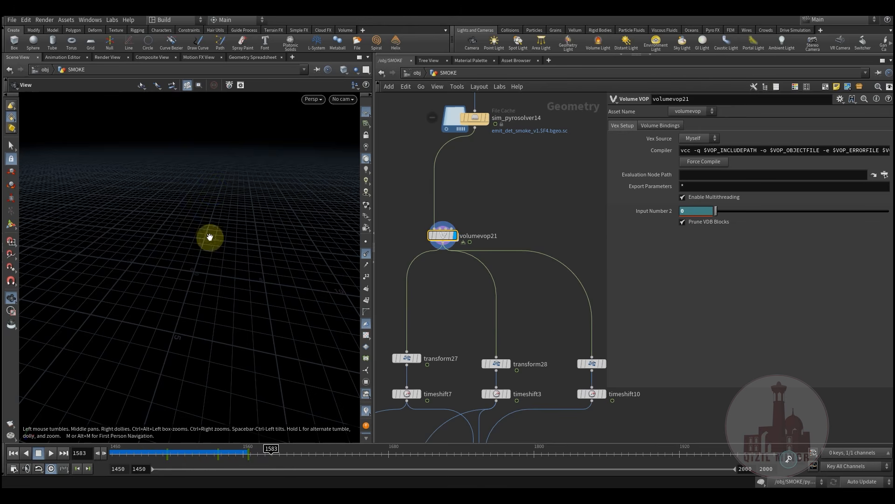
Display vdbmerge2's merged smoke and orbit the viewport to a lower, level angle
middle_click_drag(545, 321, 545, 211)
scroll(535, 272, "down", 2)
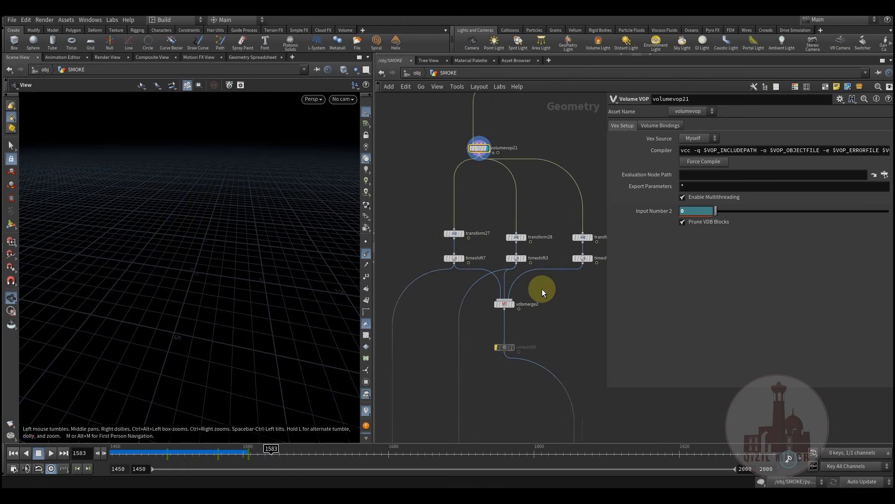
scroll(542, 289, "up", 3)
left_click(500, 302)
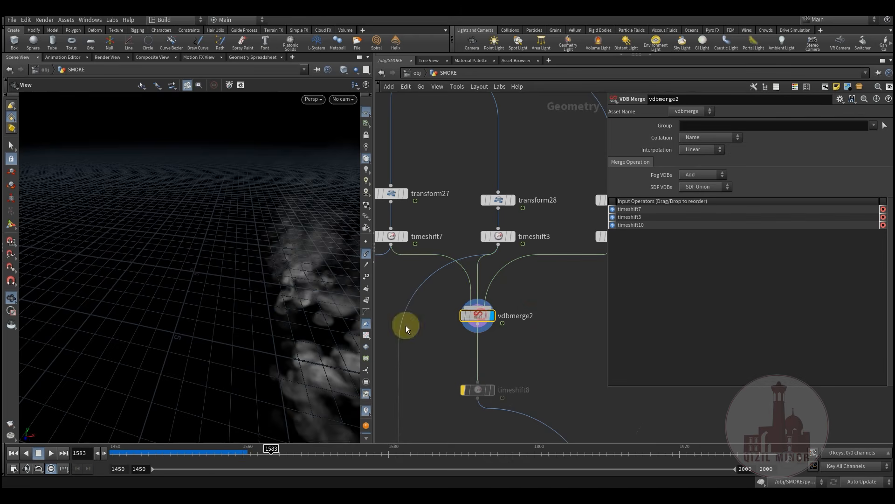
left_click_drag(93, 273, 174, 373)
left_click_drag(141, 453, 114, 452)
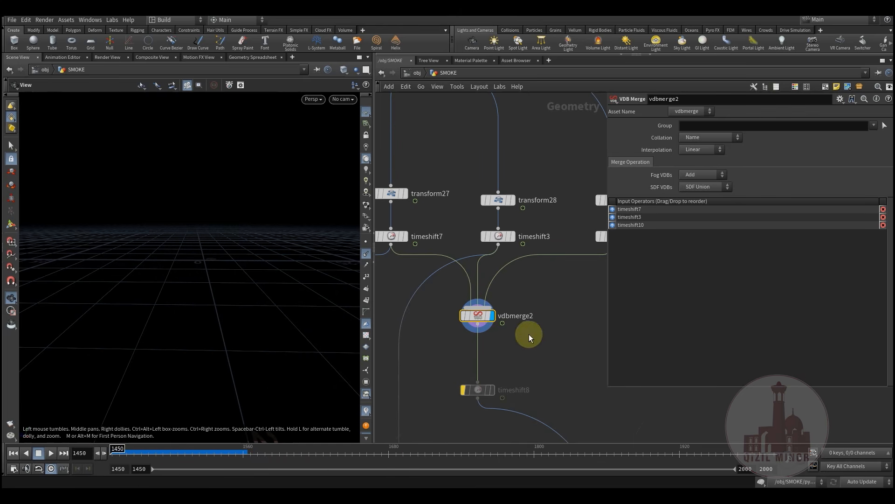
Frame the whole SMOKE graph with H and box-select a group of 12 nodes
key("h")
middle_click_drag(518, 255, 541, 329)
scroll(541, 329, "up", 1)
left_click_drag(409, 152, 538, 344)
middle_click_drag(546, 321, 517, 288)
left_click_drag(389, 116, 498, 325)
middle_click_drag(546, 325, 396, 341)
Select the upper-left file2 node chain to view its parameters
scroll(464, 343, "down", 8)
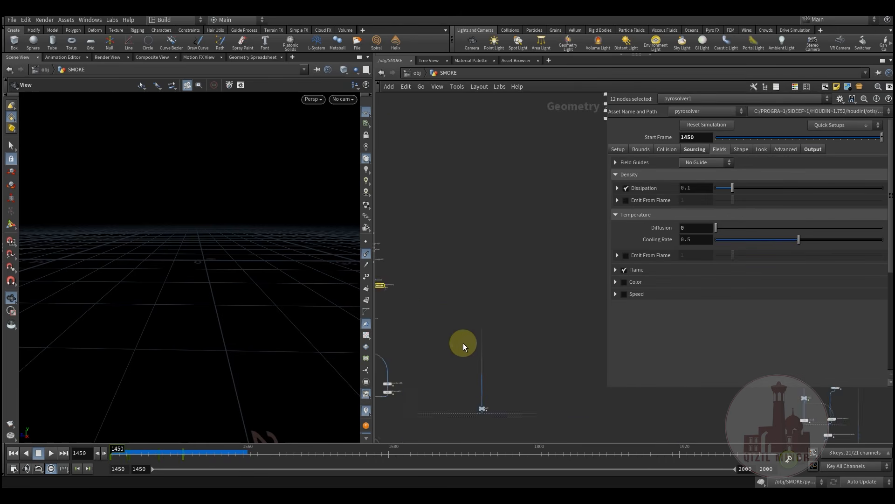
middle_click_drag(496, 344, 386, 334)
scroll(387, 334, "down", 4)
middle_click_drag(505, 301, 539, 348)
scroll(460, 289, "up", 9)
scroll(438, 284, "up", 3)
left_click_drag(475, 306, 486, 331)
Pan across the lower-right node clusters to read their labels
middle_click_drag(486, 331, 411, 267)
scroll(411, 266, "down", 5)
middle_click_drag(550, 373, 331, 320)
middle_click_drag(597, 364, 516, 332)
scroll(516, 333, "up", 2)
scroll(512, 322, "up", 6)
scroll(473, 244, "up", 3)
middle_click_drag(498, 233, 557, 204)
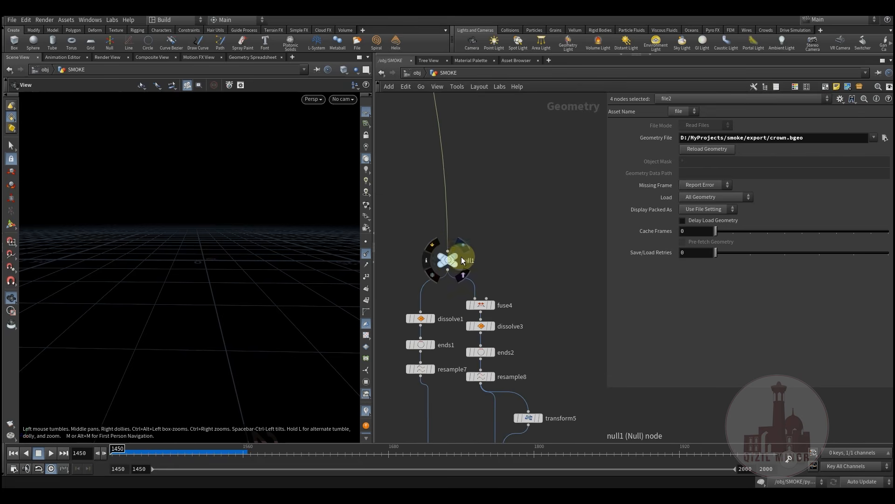
Display null1 and orbit the viewport to view the whole crown
left_click(462, 246)
left_click_drag(191, 252, 147, 357)
right_click_drag(147, 356, 194, 306)
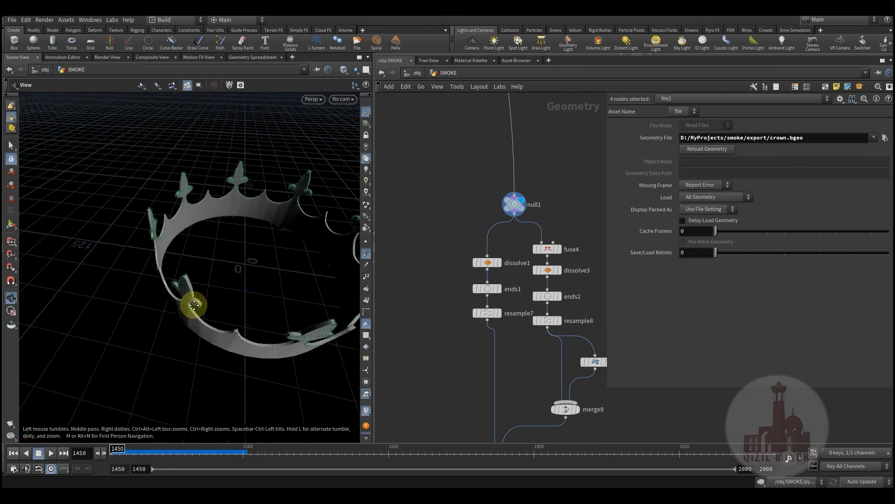
left_click_drag(194, 306, 206, 306)
right_click_drag(206, 306, 215, 292)
middle_click_drag(477, 289, 461, 290)
scroll(461, 289, "up", 2)
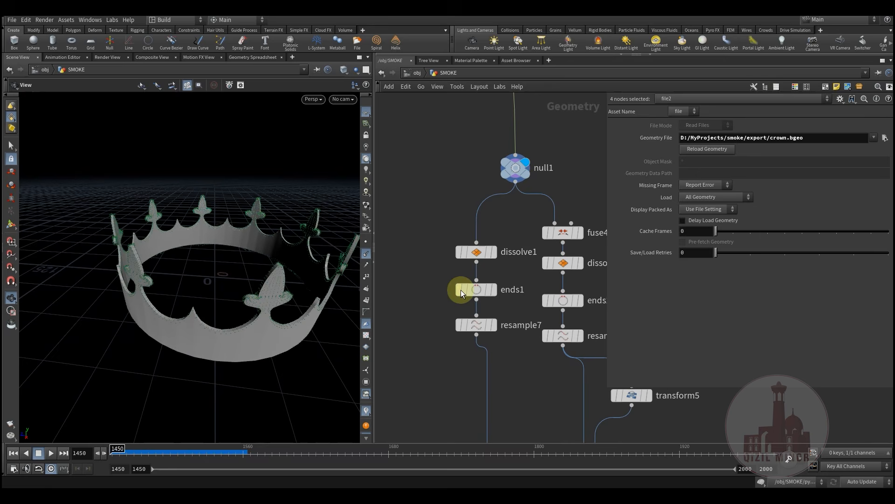
Display dissolve1's dissolved surface, with null1 templated as a reference wireframe
left_click(495, 252)
left_click(481, 254)
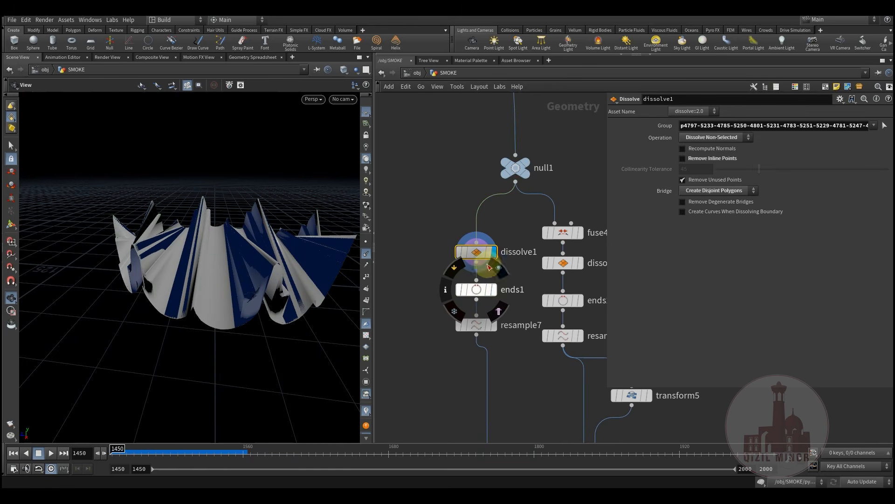
left_click_drag(214, 266, 321, 226)
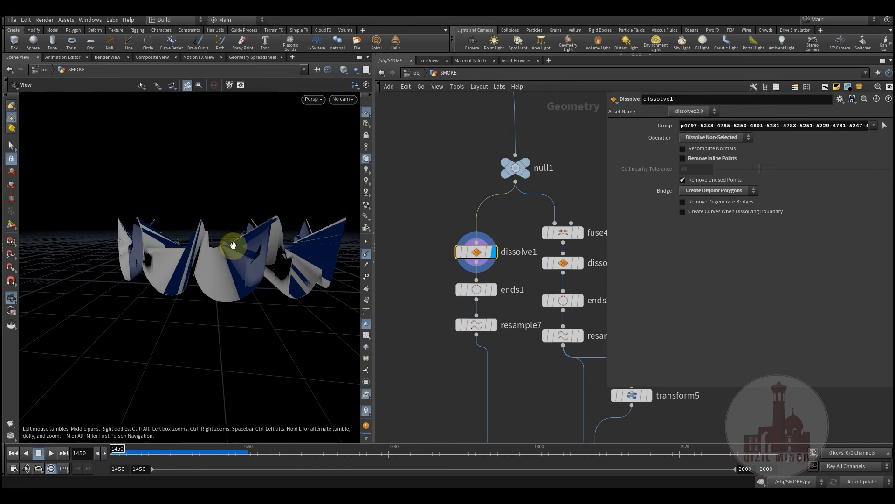
left_click_drag(215, 251, 478, 223)
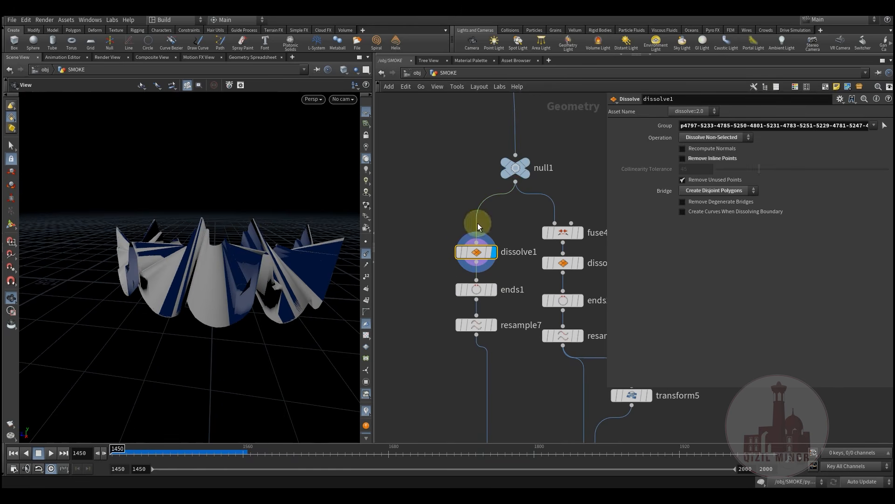
left_click(537, 189)
left_click_drag(350, 306, 204, 274)
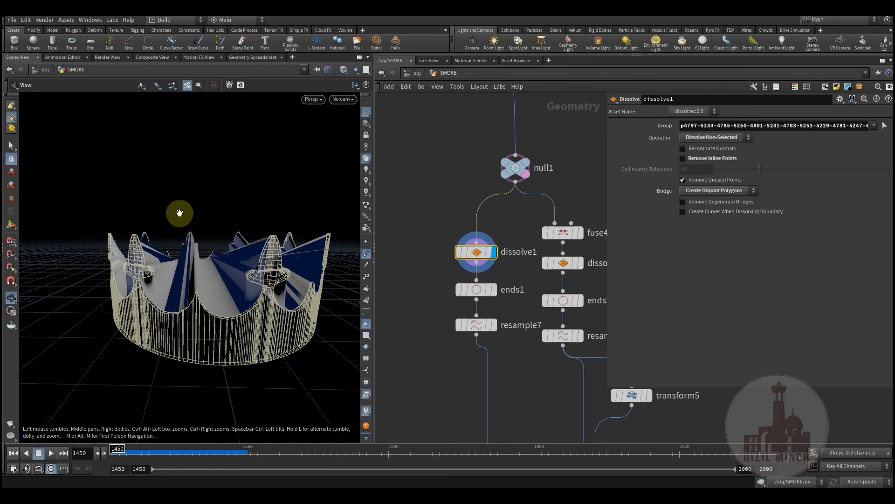
Display ends1 and inspect its opened crown edge curve from several angles
left_click(495, 292)
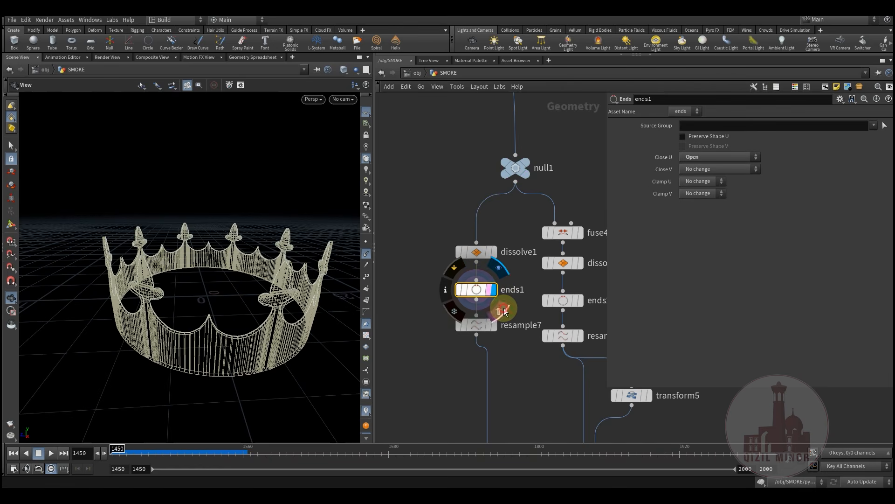
left_click(504, 310)
mouse_move(242, 314)
left_mouse_down()
mouse_move(232, 292)
mouse_move(242, 305)
left_mouse_up()
left_click_drag(303, 312, 248, 349)
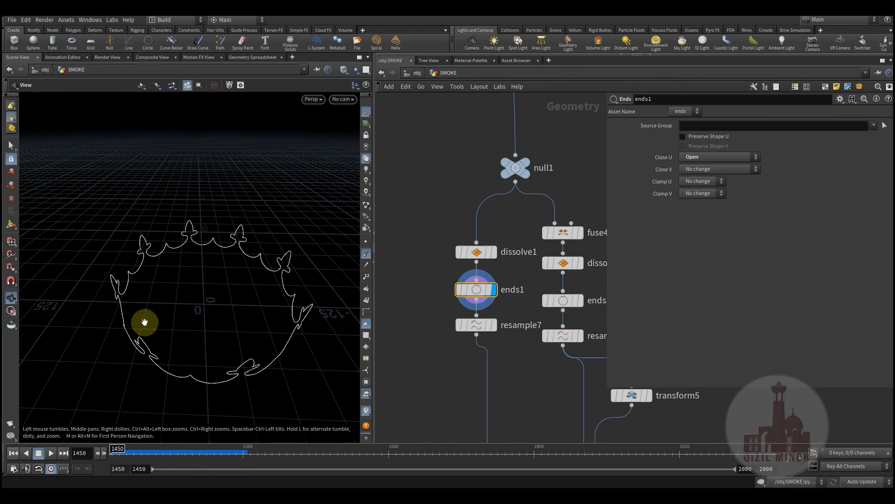
Display resample7's 2000-segment crown outline and inspect it from the side and front
left_click(475, 326)
left_click_drag(352, 348, 260, 294)
left_click_drag(289, 323, 224, 302)
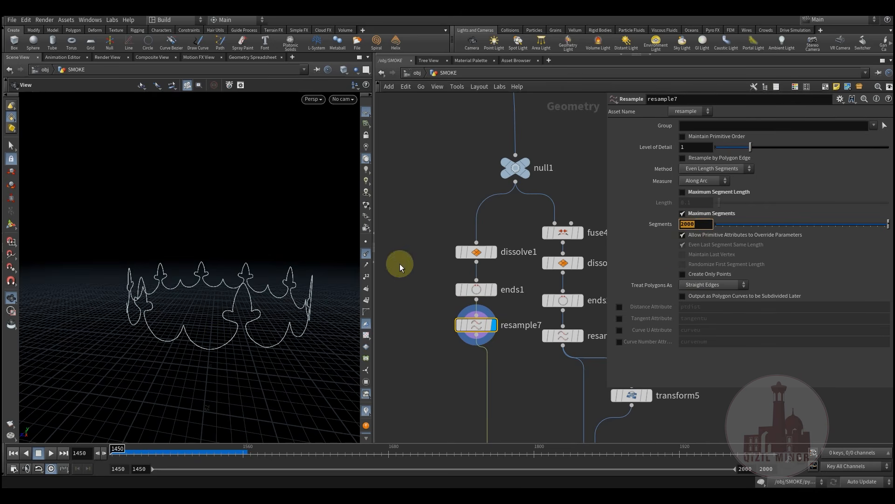
middle_click_drag(530, 373, 471, 368)
Display fuse4's solid crown, then dissolve3's flattened dome, checking each node's settings
left_click(523, 230)
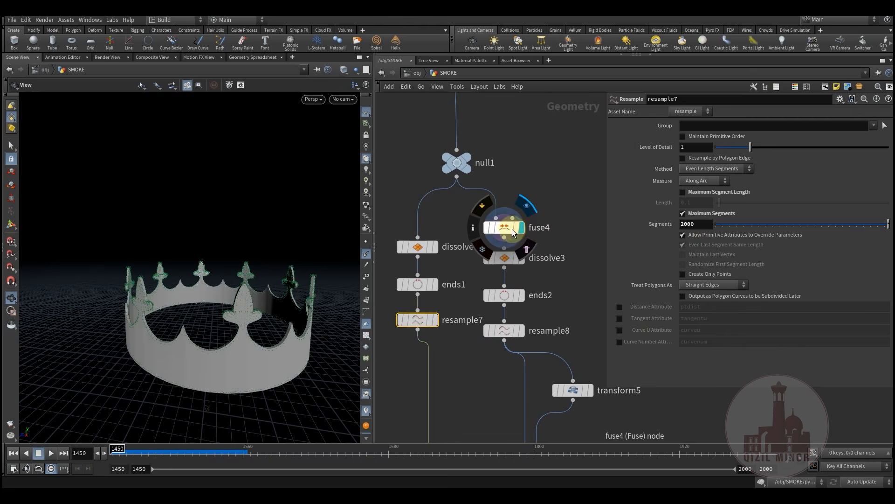
left_click(505, 229)
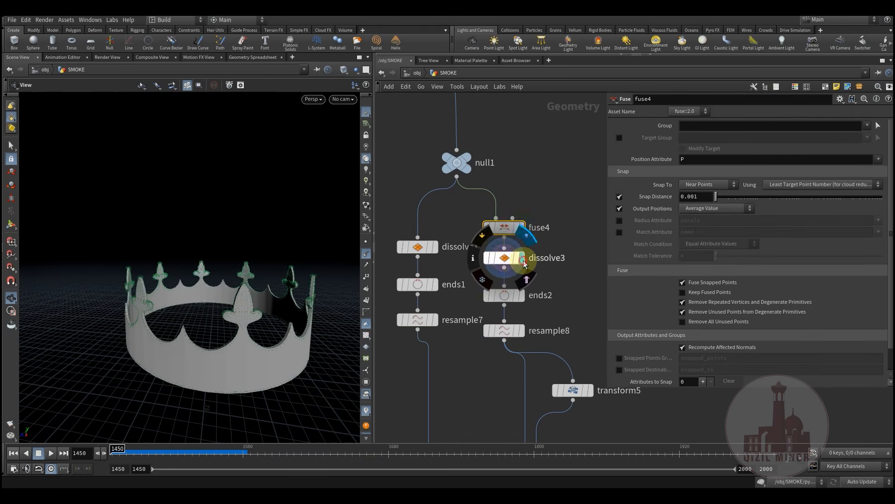
left_click(521, 258)
left_click(504, 258)
left_click_drag(264, 353, 172, 317)
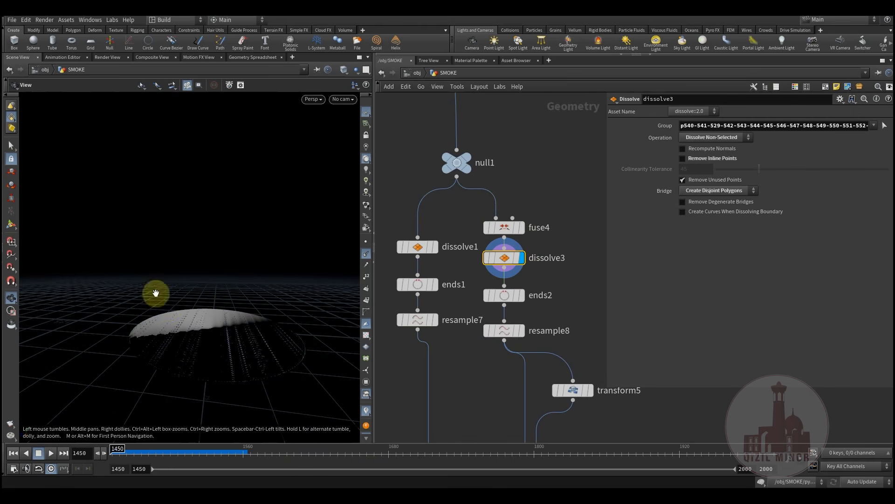
Step through ends2, resample8, transform5 and merge9 to see the two base circles
left_click(523, 296)
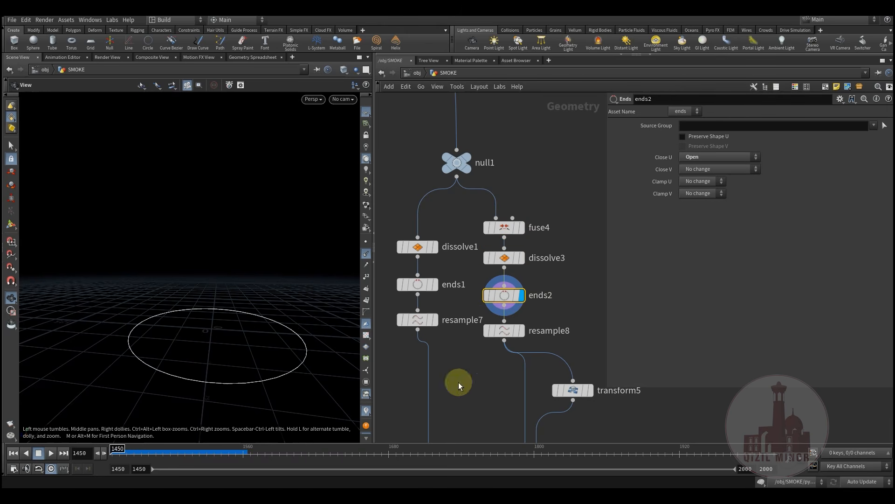
left_click(520, 332)
middle_click_drag(552, 414, 513, 289)
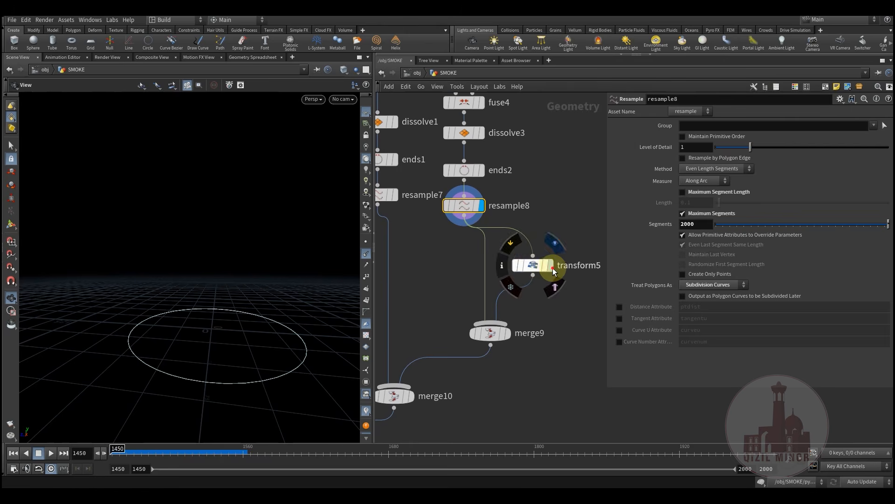
left_click(552, 266)
left_click(512, 325)
left_click_drag(173, 313, 329, 321)
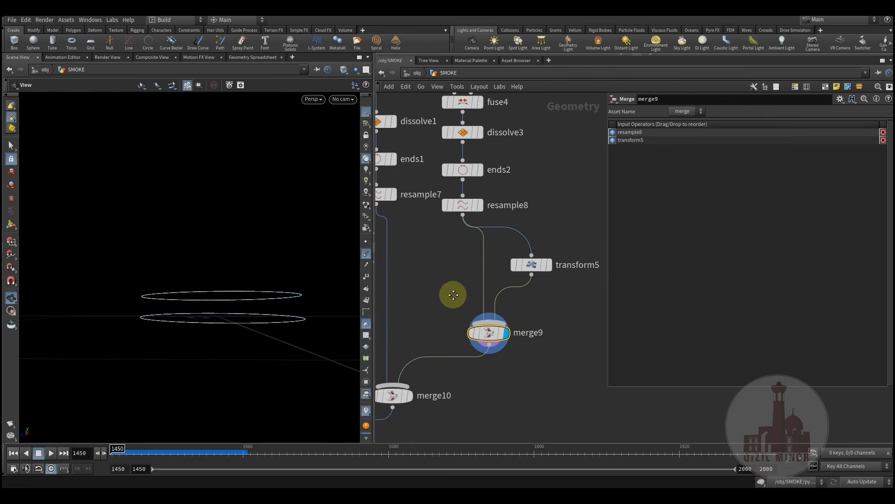
Display merge10, combining the crown outline and both rings, and orbit the combined curves
middle_click_drag(454, 293, 514, 228)
mouse_move(452, 337)
left_click(481, 315)
left_click_drag(243, 322, 194, 396)
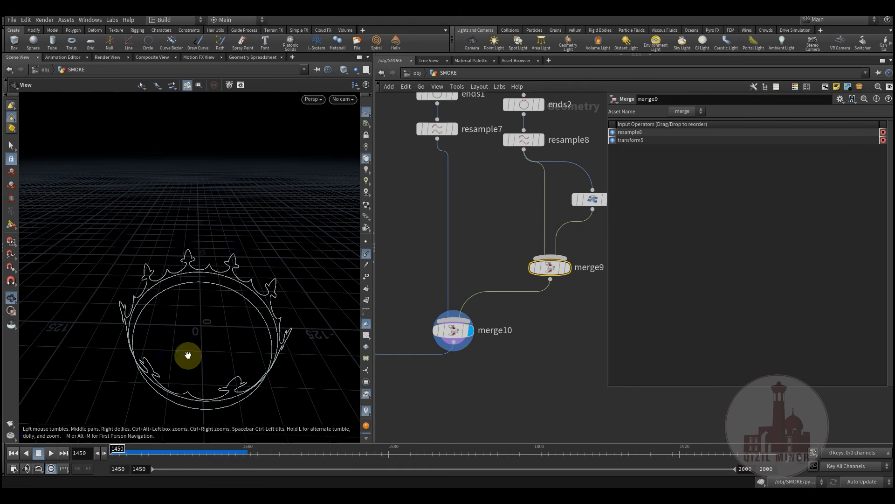
left_click_drag(179, 334, 204, 319)
middle_click_drag(514, 258, 568, 278)
scroll(568, 278, "down", 3)
scroll(496, 263, "down", 3)
Center the network on the CV6 chain and inspect the CV6 node
middle_click_drag(511, 270, 541, 243)
left_click_drag(233, 330, 225, 309)
scroll(496, 374, "up", 5)
middle_click_drag(495, 373, 500, 291)
scroll(501, 291, "up", 1)
middle_click_drag(513, 257, 547, 218)
scroll(547, 218, "up", 1)
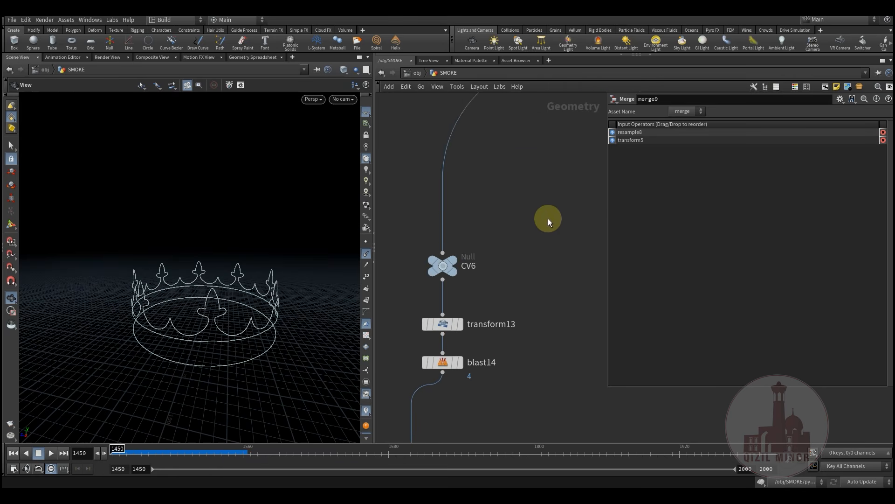
middle_click_drag(474, 273, 510, 243)
left_click(477, 240)
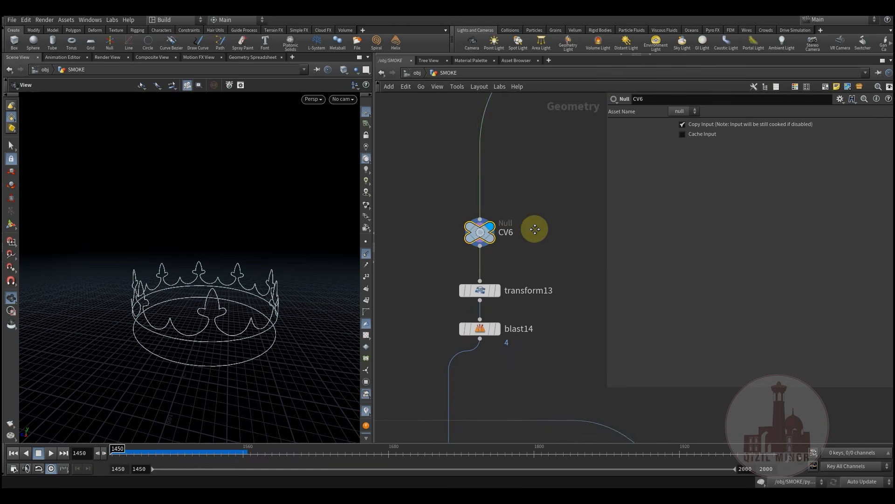
scroll(527, 230, "down", 2)
scroll(506, 222, "up", 3)
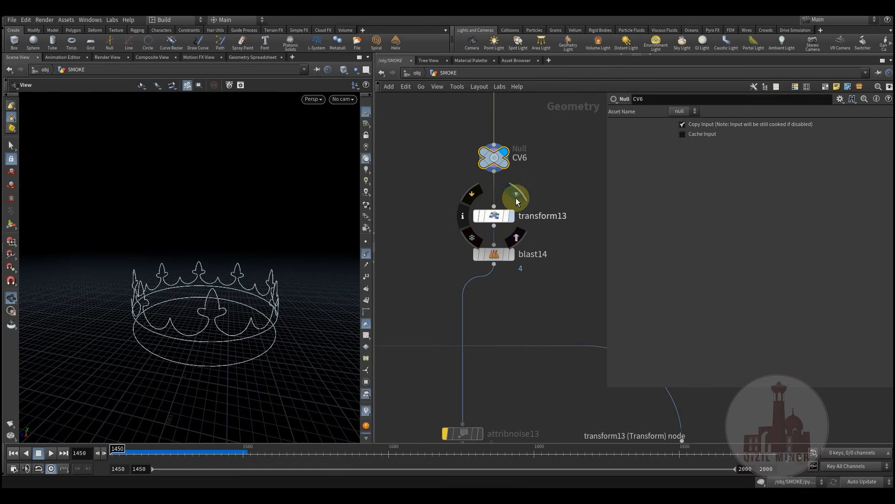
Display transform13's crown scaled down to 0.13 and frame it in the viewport
left_click(516, 202)
left_click(485, 217)
left_click_drag(279, 290, 238, 328)
left_click_drag(134, 315, 181, 282)
key("space+f")
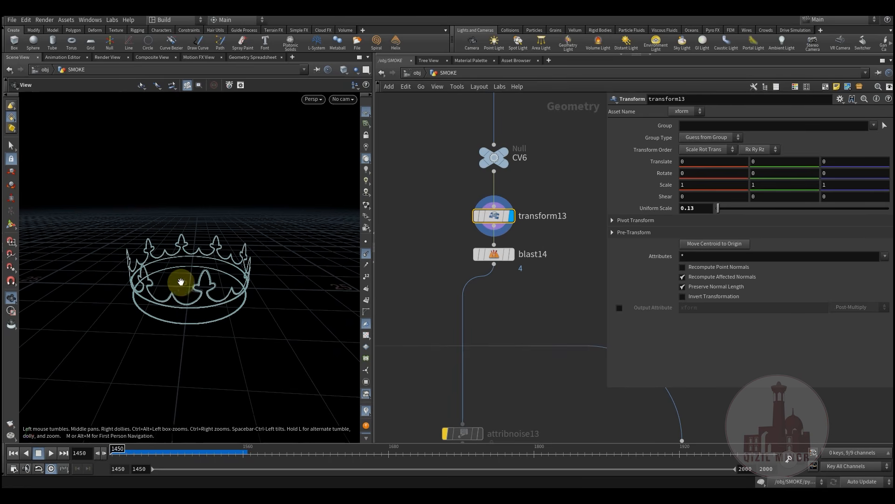
Display blast14, which deletes primitive group 4, and view the crown from above
mouse_move(497, 256)
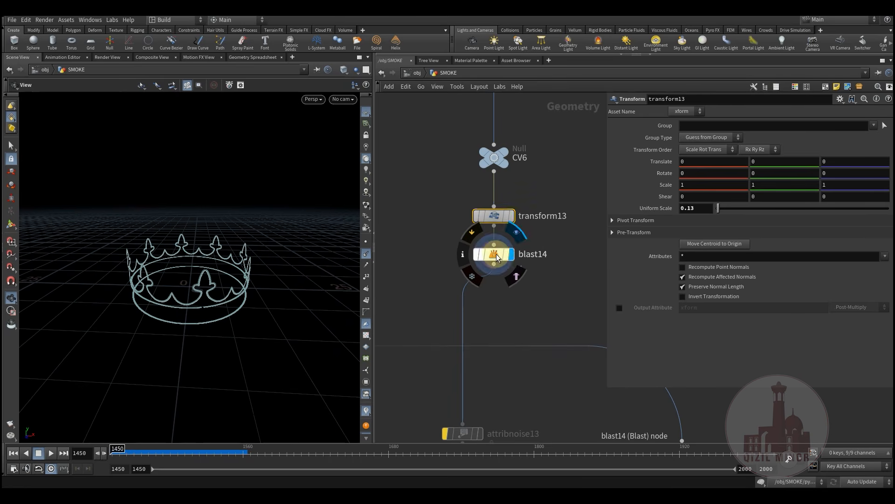
left_click(525, 238)
middle_click_drag(556, 310, 536, 340)
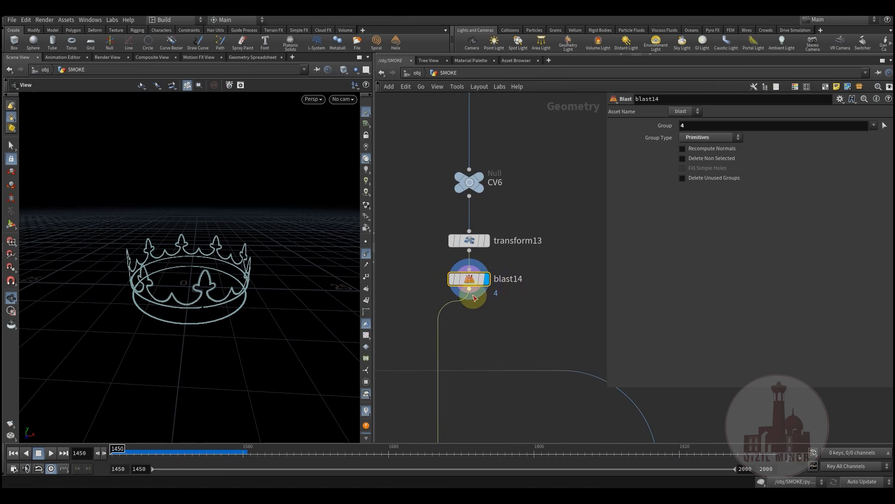
middle_click_drag(513, 312, 547, 272)
mouse_move(198, 301)
left_mouse_down()
mouse_move(215, 276)
mouse_move(188, 310)
left_mouse_up()
right_click_drag(188, 310, 280, 283)
left_click_drag(180, 273, 234, 301)
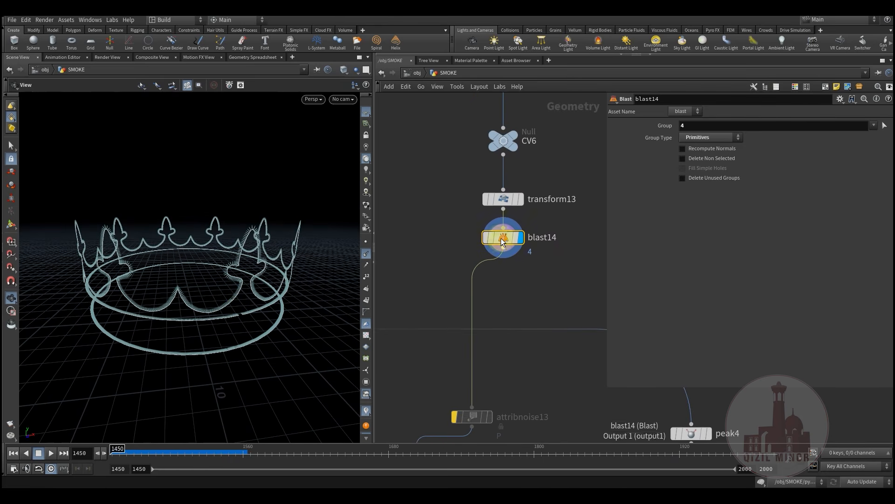
Toggle blast14's bypass on, off and on again to compare the restored geometry
left_click(482, 214)
left_click_drag(290, 286, 326, 300)
right_click_drag(327, 300, 339, 295)
left_click_drag(262, 285, 221, 297)
right_click_drag(190, 324, 256, 306)
left_click_drag(256, 306, 286, 299)
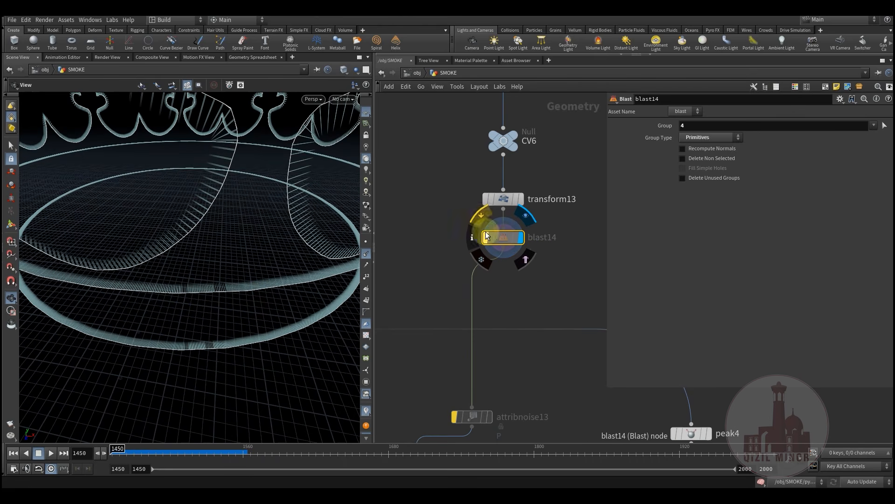
left_click(477, 215)
left_click(478, 216)
middle_click_drag(576, 311, 528, 230)
middle_click_drag(505, 273, 557, 297)
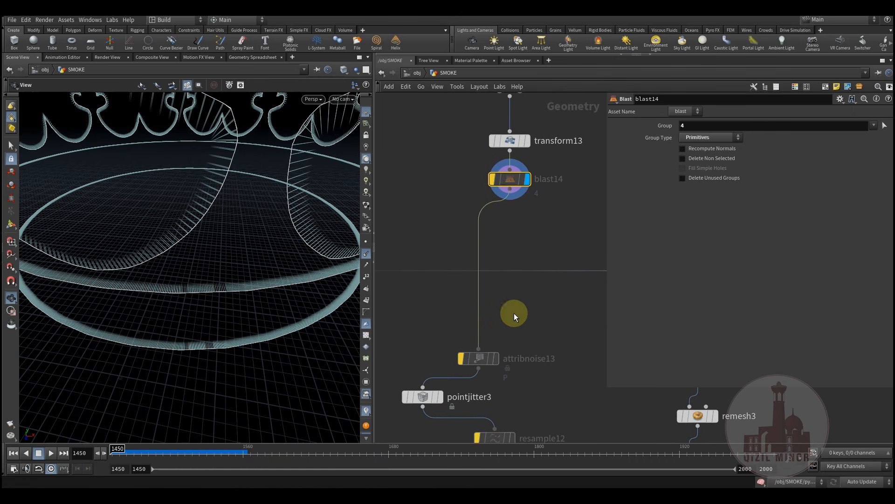
middle_click_drag(439, 405, 479, 282)
Display pointjitter3's jittered crown curves and check its settings
left_click(487, 252)
left_click(463, 273)
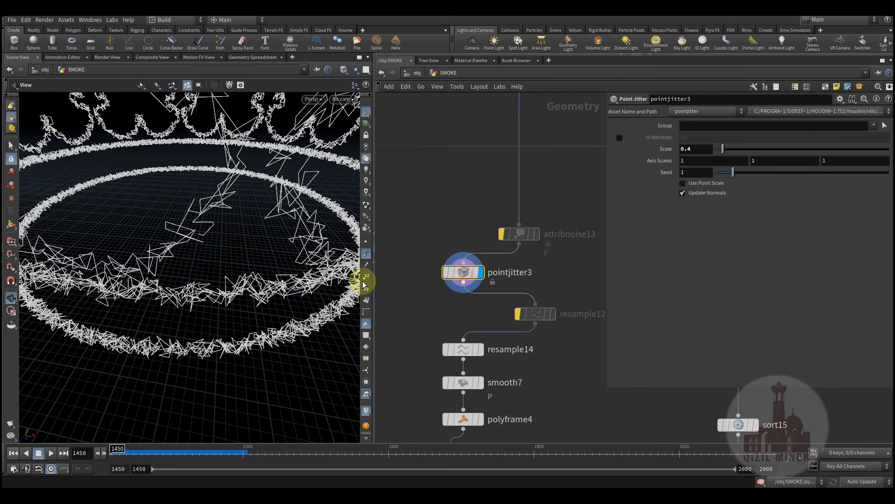
scroll(196, 266, "down", 4)
left_click_drag(196, 266, 213, 298)
Display resample14's resampled curves, then smooth7's smoothed crown, checking each node's settings
left_click(483, 350)
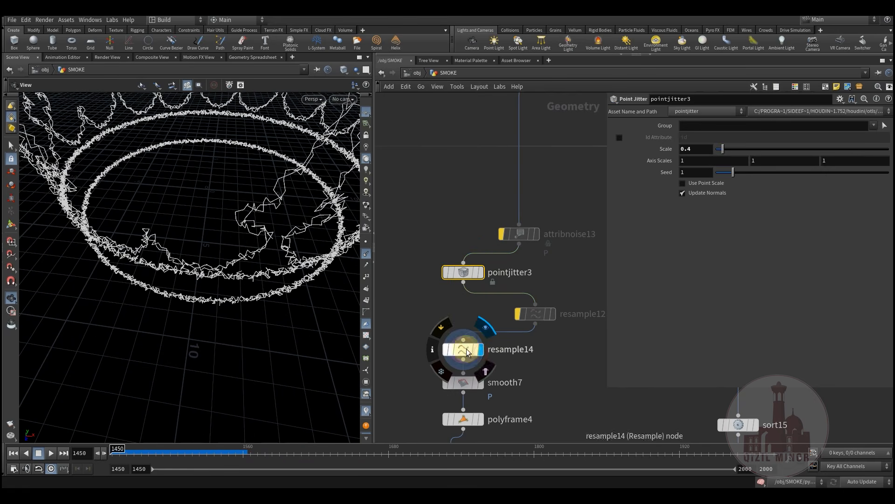
left_click(466, 348)
mouse_move(246, 239)
left_mouse_down()
mouse_move(226, 254)
mouse_move(243, 238)
mouse_move(243, 254)
left_mouse_up()
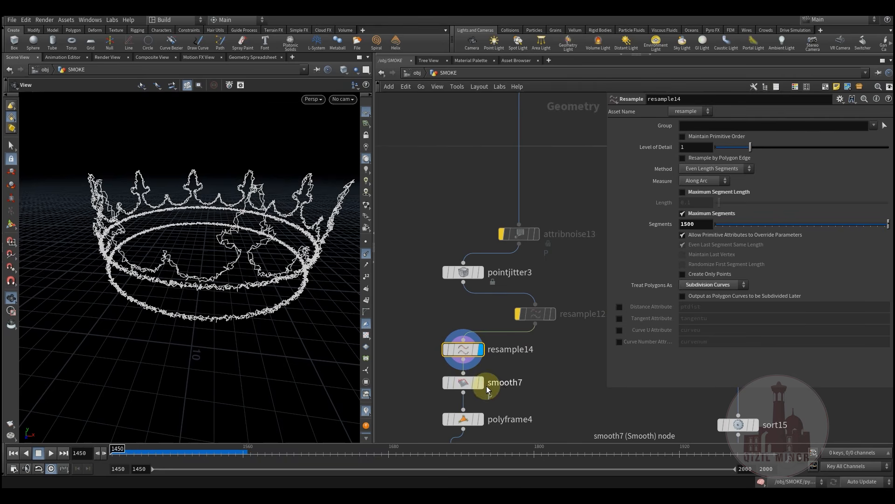
left_click(481, 382)
left_click(464, 382)
left_click_drag(238, 261, 218, 258)
Display polyframe4's cyan crown and check attribwrangle21's settings (v from N, Mult 3)
middle_click_drag(572, 411, 591, 270)
left_click(500, 277)
left_click(488, 279)
mouse_move(246, 306)
left_mouse_down()
mouse_move(232, 271)
mouse_move(247, 265)
mouse_move(236, 320)
left_mouse_up()
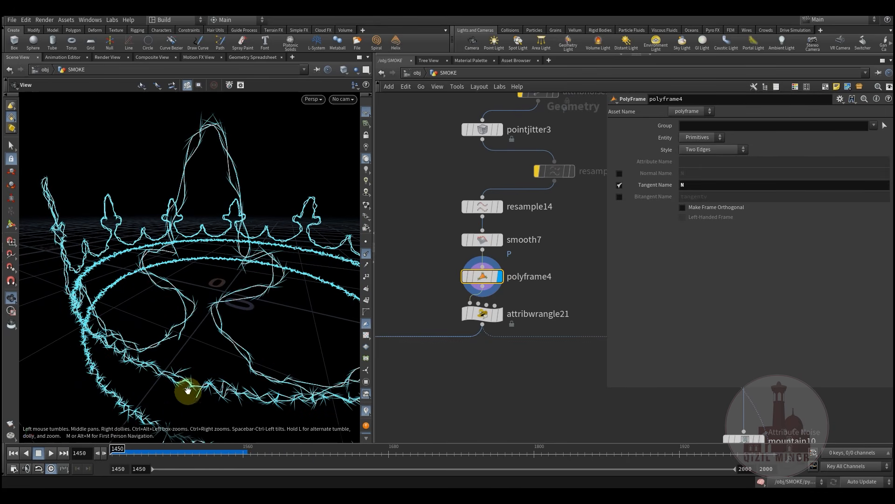
left_click_drag(236, 356, 259, 273)
left_click(484, 320)
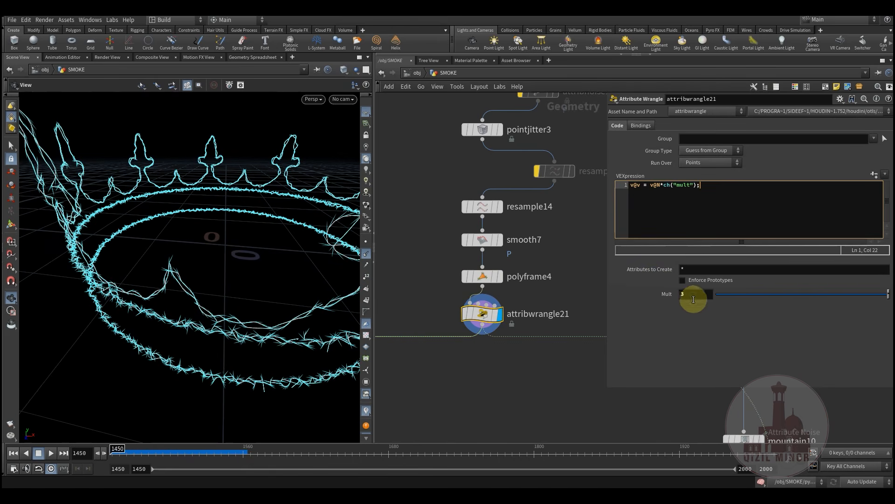
Pan the network past remesh3 and pyrosource11
middle_click_drag(479, 409, 477, 354)
scroll(478, 354, "down", 6)
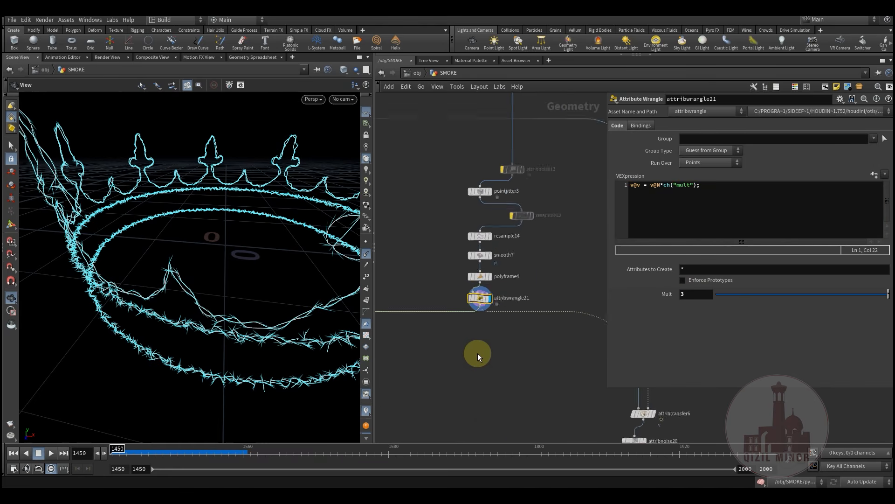
middle_click_drag(522, 383, 473, 363)
scroll(540, 251, "up", 4)
scroll(540, 252, "up", 1)
middle_click_drag(540, 251, 627, 376)
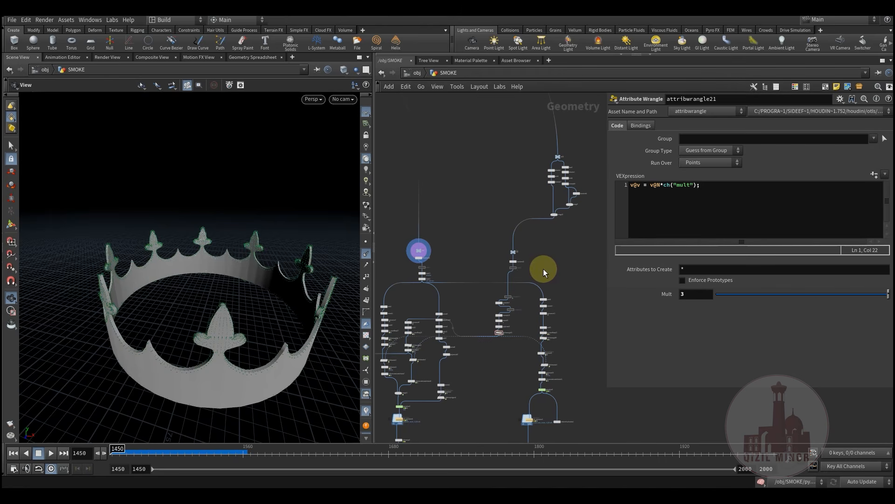
Display attribwrangle21 and frame the crown wrapped in lightning curves, orbiting around it
middle_click_drag(508, 285, 508, 211)
scroll(507, 243, "up", 4)
middle_click_drag(486, 296, 473, 291)
scroll(490, 284, "up", 3)
scroll(492, 264, "up", 1)
left_click(490, 251)
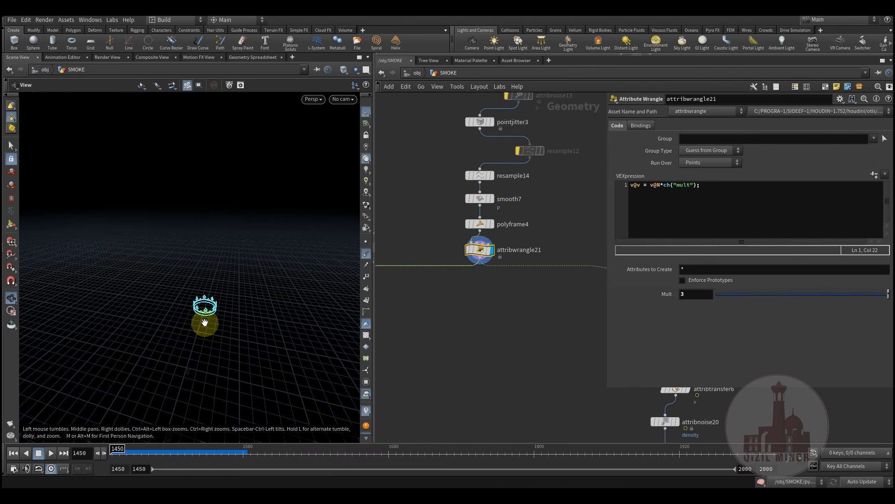
key("g")
left_click_drag(234, 285, 120, 262)
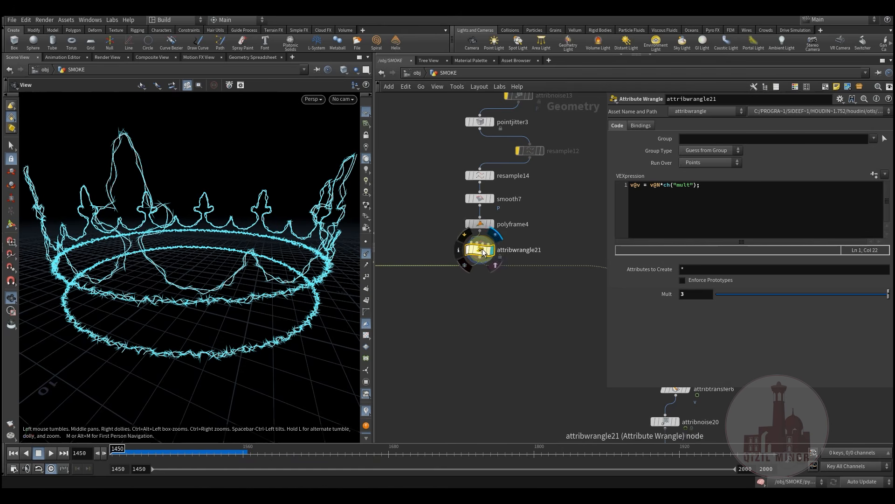
left_click(730, 237)
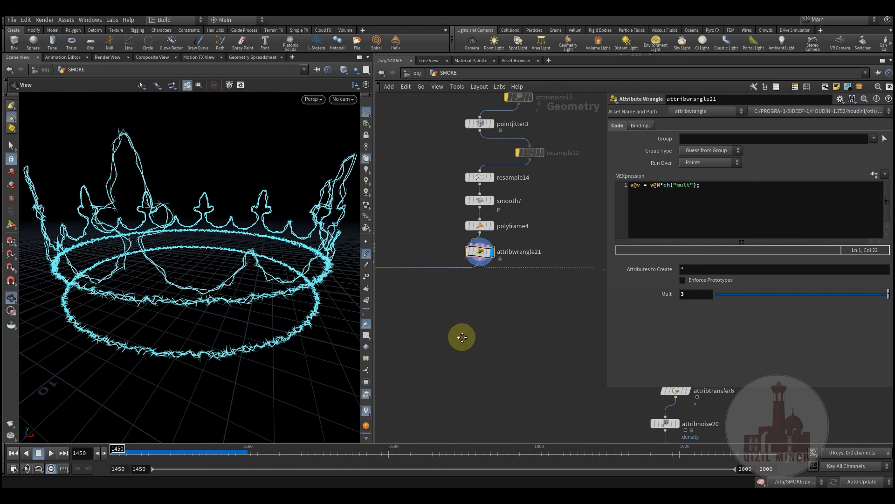
Select dissolve1 and move the network view over to peak4
scroll(476, 364, "down", 6)
left_click(548, 187)
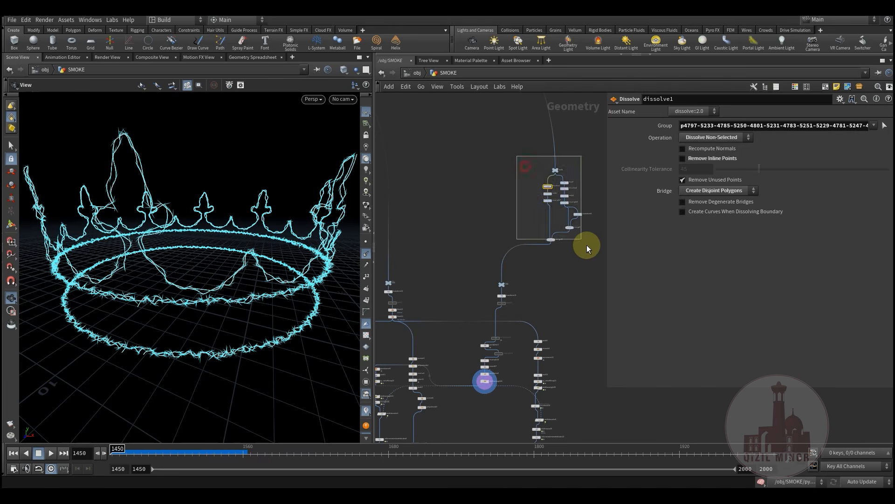
left_click_drag(587, 245, 588, 247)
middle_click_drag(563, 275, 542, 166)
scroll(527, 227, "up", 6)
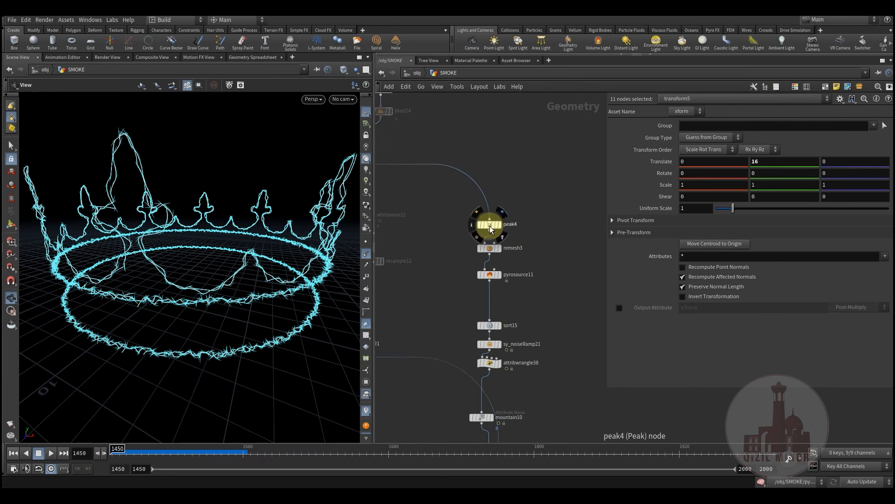
Display peak4's inflated crown surface (Distance -0.25) and select it
left_click(505, 212)
left_click(487, 225)
scroll(208, 264, "up", 5)
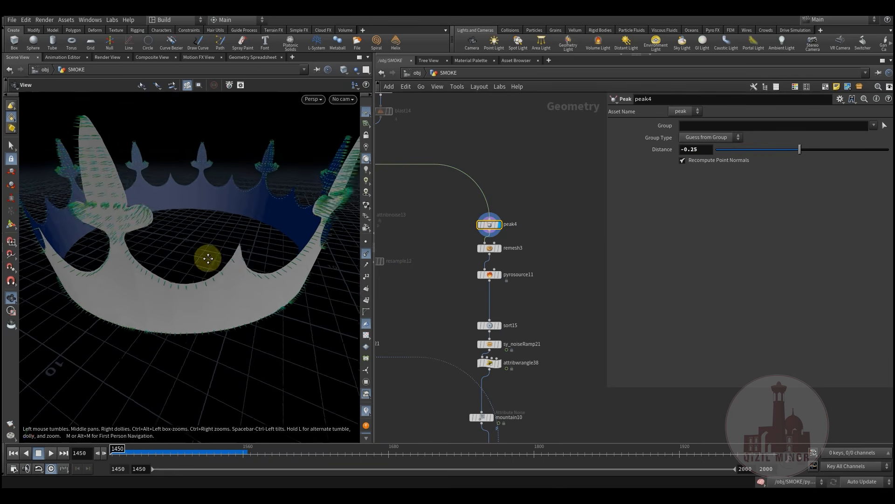
middle_click_drag(543, 311, 541, 192)
scroll(555, 272, "down", 3)
middle_click_drag(562, 294, 651, 326)
scroll(536, 339, "down", 4)
middle_click_drag(448, 300, 483, 317)
middle_click_drag(561, 260, 532, 198)
Box-select the node chain under peak4, then deselect it and reselect peak4 alone
left_click_drag(542, 141, 494, 396)
left_click_drag(462, 423, 461, 422)
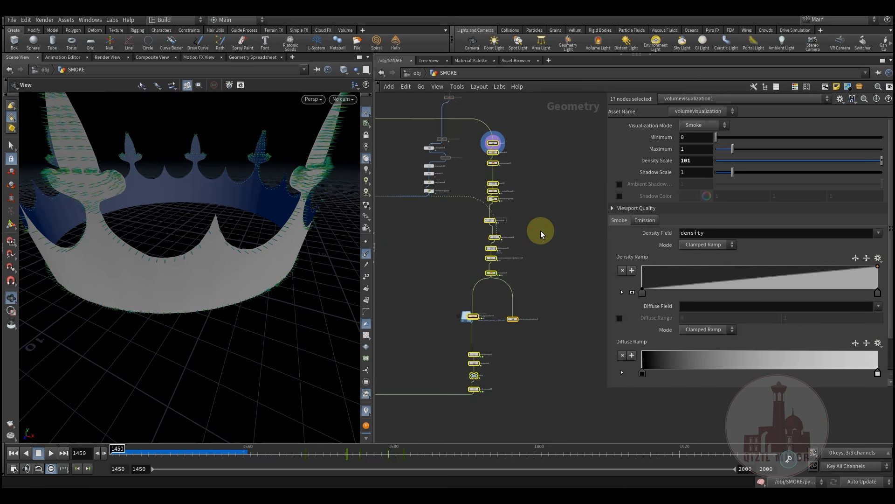
middle_click_drag(521, 159, 539, 284)
scroll(538, 284, "up", 6)
left_click(537, 284)
left_click(461, 247)
Set transform12's display flag in the CV3 chain to show the solid meshed crown band
left_click_drag(310, 280, 219, 244)
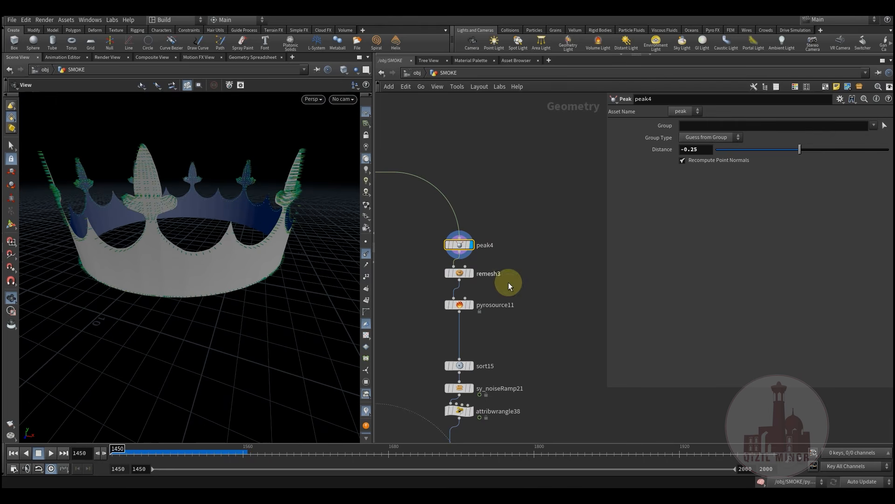
scroll(469, 224, "down", 2)
middle_click_drag(437, 194, 509, 268)
scroll(513, 269, "down", 3)
middle_click_drag(401, 280, 585, 253)
middle_click_drag(500, 268, 490, 310)
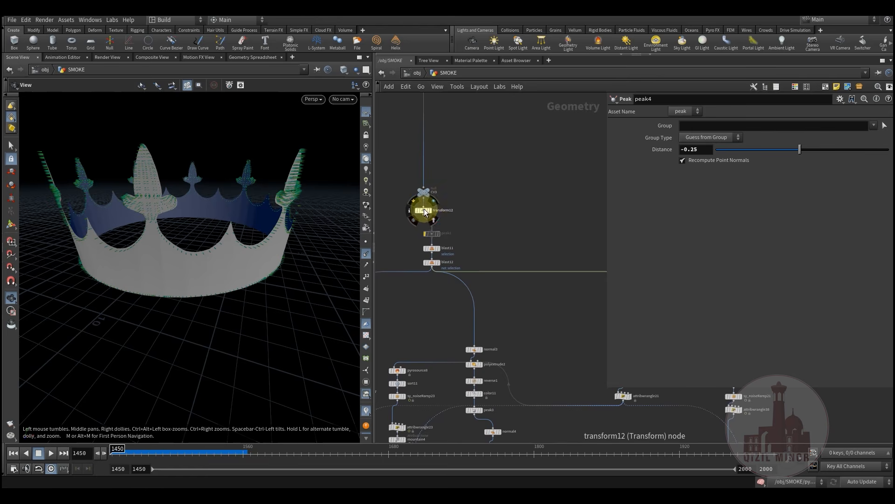
left_click(437, 222)
Orbit closer around the crown and pan the network back past peak4 to blast12
left_click_drag(210, 270, 252, 286)
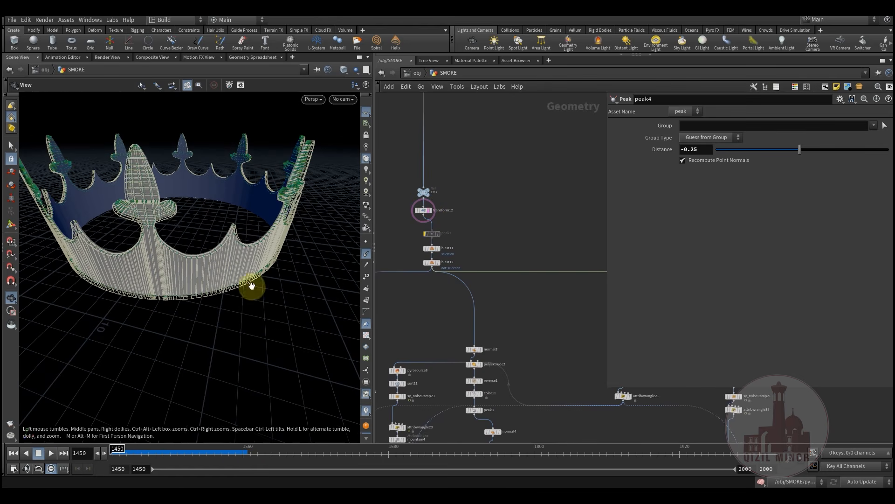
middle_click_drag(480, 336, 373, 324)
middle_click_drag(541, 329, 414, 326)
middle_click_drag(486, 318, 347, 266)
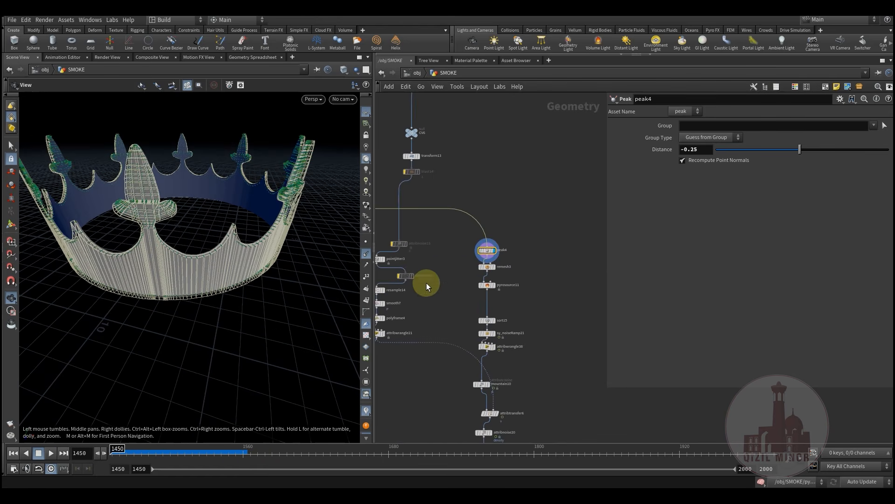
scroll(490, 259, "up", 4)
left_click_drag(199, 278, 330, 256)
middle_click_drag(431, 228, 581, 289)
scroll(493, 267, "down", 5)
middle_click_drag(387, 285, 545, 290)
scroll(447, 260, "up", 4)
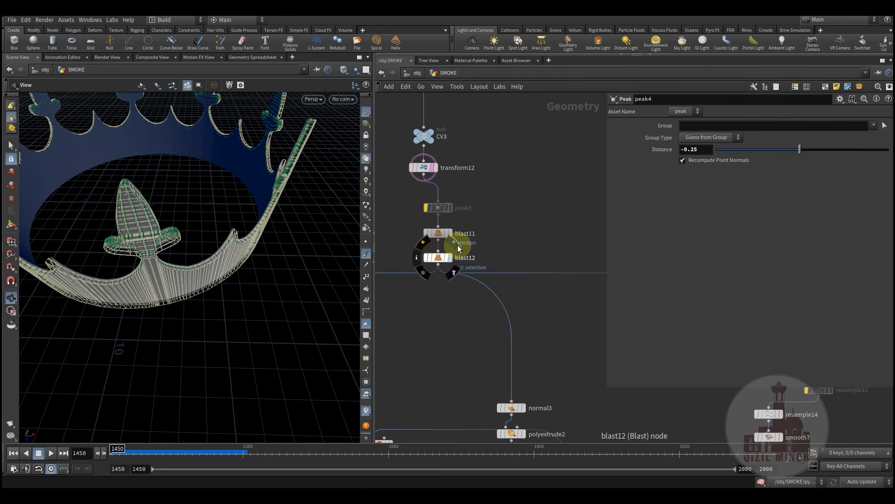
Display and select blast12 to view its shaded crown result
left_click(457, 248)
left_click(439, 260)
left_click_drag(243, 234, 262, 248)
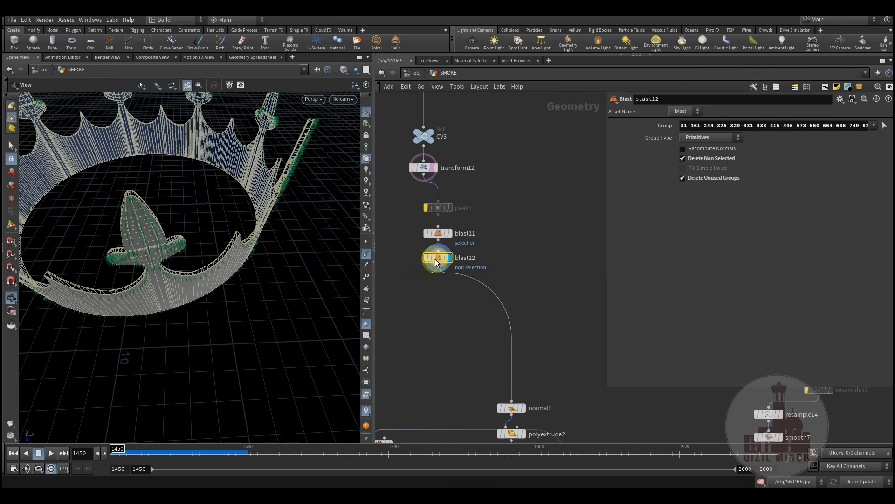
left_click(450, 262)
left_click_drag(239, 220, 224, 210)
Turn on template flags for CV3 and transform12 as wireframe references
left_click(443, 152)
left_click_drag(309, 216, 219, 219)
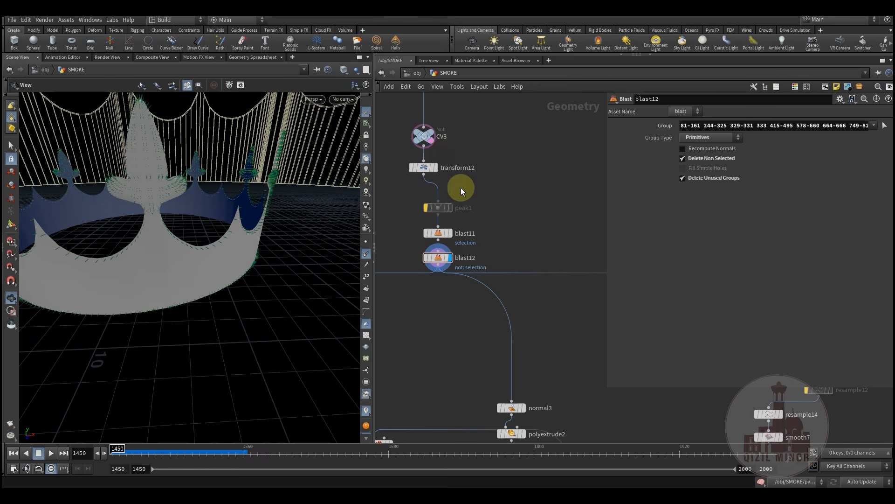
left_click(438, 177)
left_click_drag(219, 264, 155, 202)
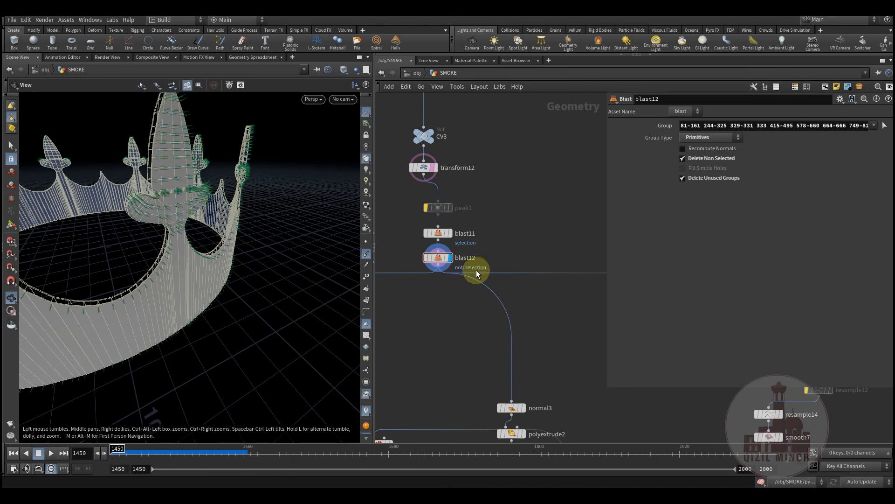
Compare blast11's crown geometry, then redisplay and select blast12
left_click(452, 234)
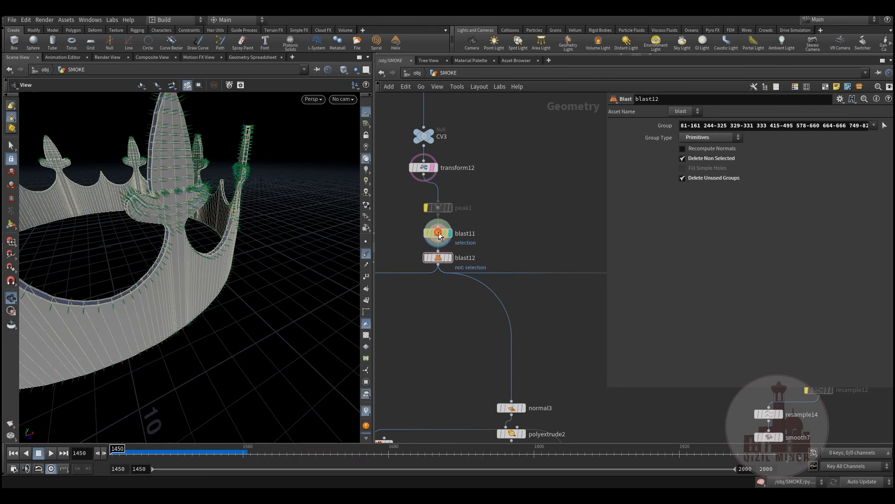
left_click(449, 258)
left_click(440, 258)
Display and select peak4 to show the solid blue crown under the wireframe band
middle_click_drag(570, 304, 389, 271)
scroll(490, 292, "down", 4)
middle_click_drag(522, 287, 400, 268)
scroll(526, 283, "up", 3)
scroll(536, 266, "up", 2)
mouse_move(478, 238)
left_click(510, 221)
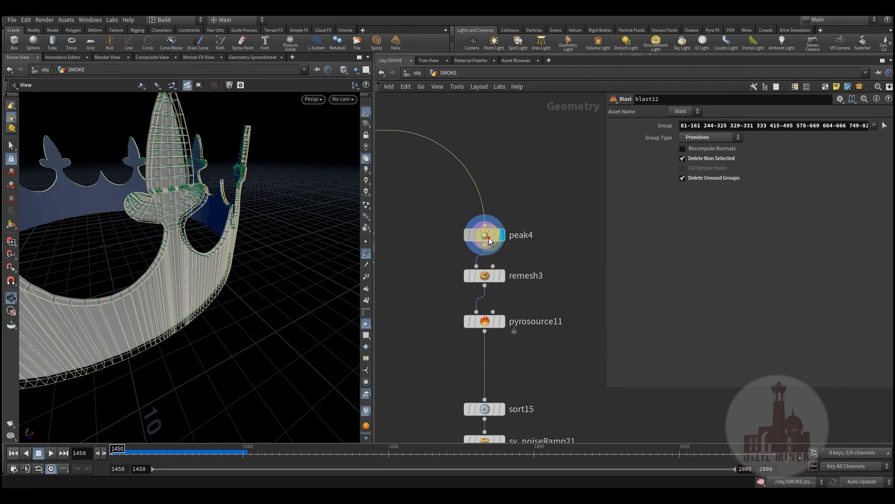
left_click(485, 235)
mouse_move(198, 268)
left_mouse_down()
mouse_move(237, 252)
mouse_move(228, 252)
mouse_move(251, 256)
mouse_move(184, 283)
mouse_move(200, 284)
mouse_move(211, 273)
left_mouse_up()
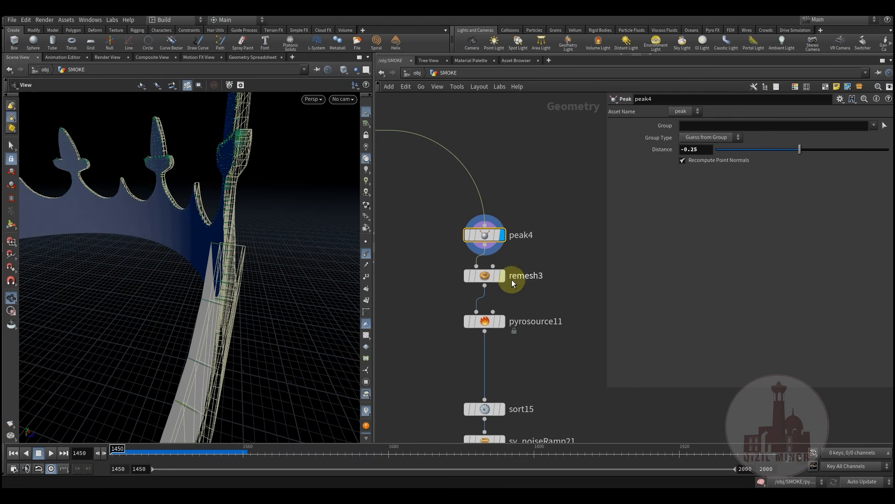
Display and select remesh3, and hide the normals in the viewport
left_click(503, 276)
left_click(490, 278)
left_click_drag(133, 275, 225, 235)
left_click(367, 255)
left_click_drag(250, 316, 204, 288)
scroll(204, 288, "down", 2)
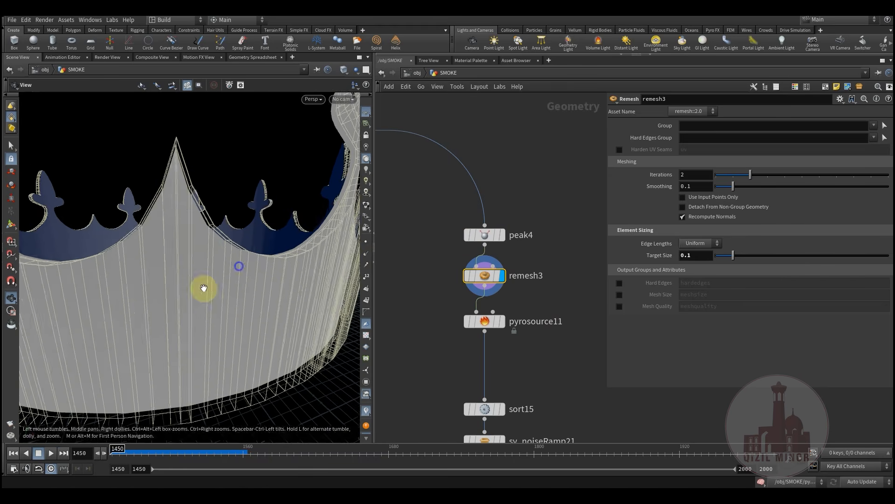
Display pyrosource11's scattered points and orbit around the crown to inspect them
left_click(502, 329)
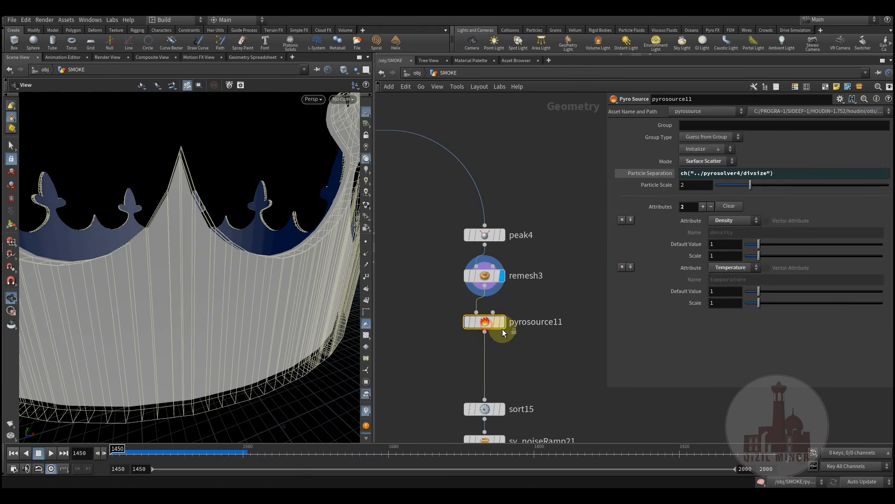
left_click(502, 324)
middle_click_drag(523, 341, 522, 304)
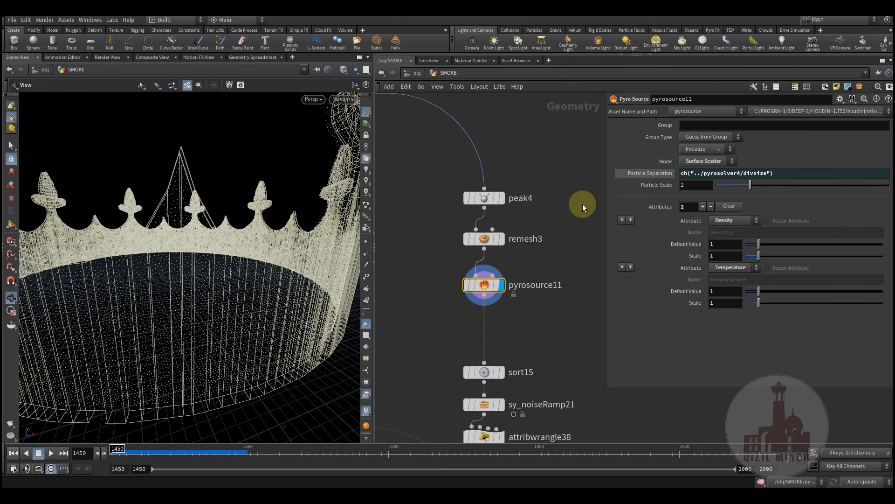
left_click_drag(276, 310, 187, 300)
left_click_drag(243, 276, 259, 246)
left_click_drag(208, 267, 241, 252)
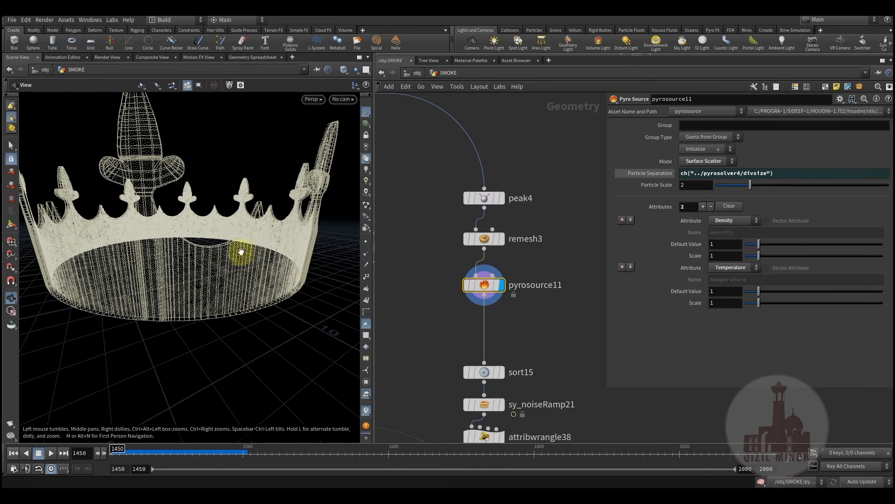
Display and select sort15, then sy_noiseRamp21 with Mult 0.143303
middle_click_drag(554, 330, 536, 243)
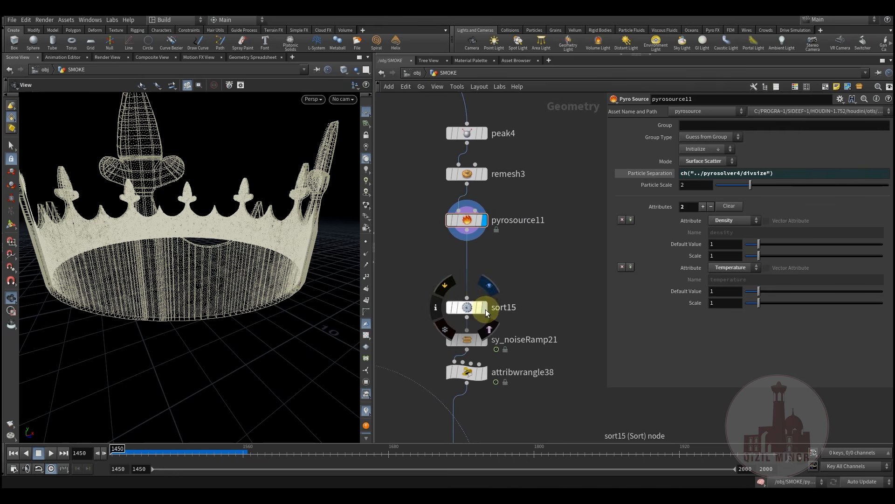
left_click(486, 310)
left_click(466, 308)
middle_click_drag(524, 286, 485, 278)
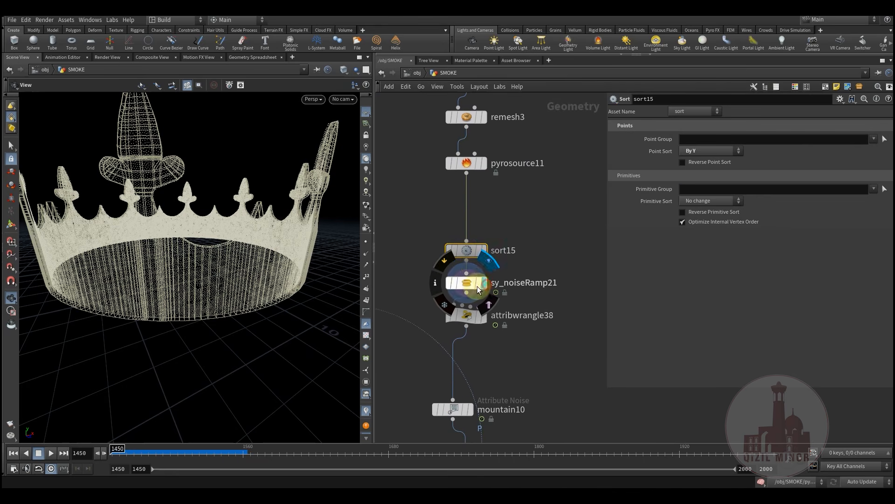
left_click(480, 285)
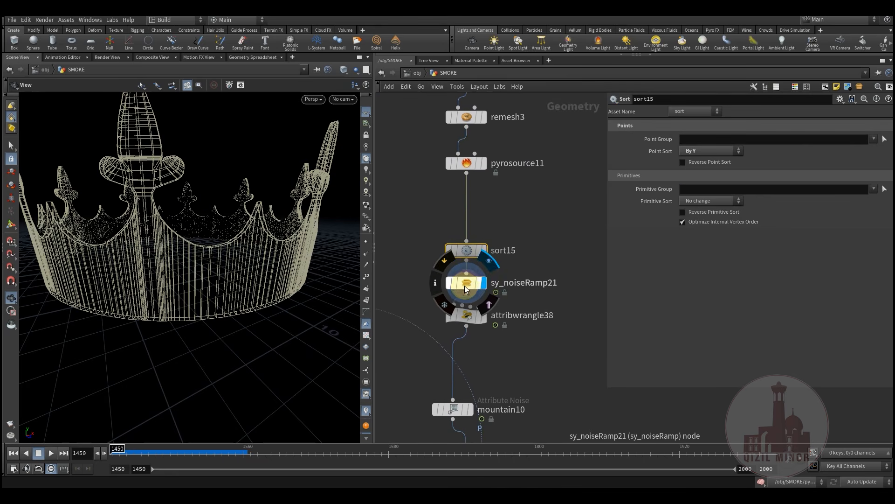
left_click(464, 285)
Box-select sort15 and sy_noiseRamp21 and move them up in the network
middle_click_drag(555, 253, 536, 259)
mouse_move(449, 280)
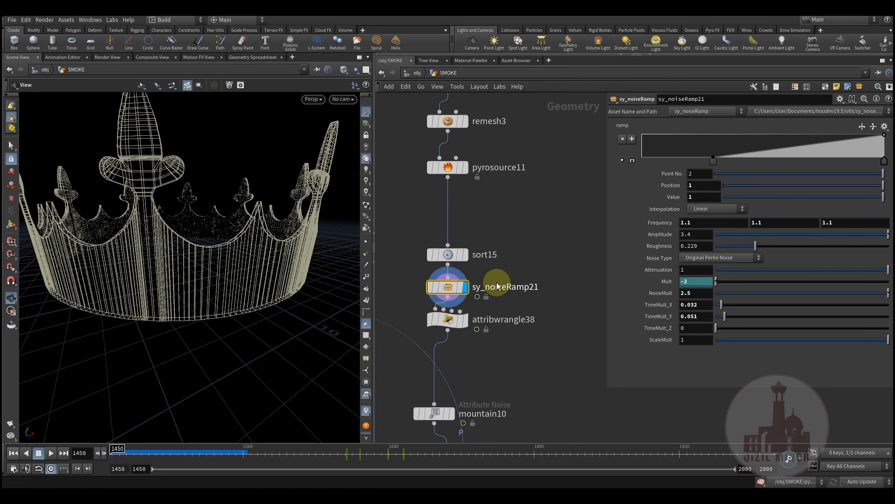
left_click_drag(521, 223, 446, 267)
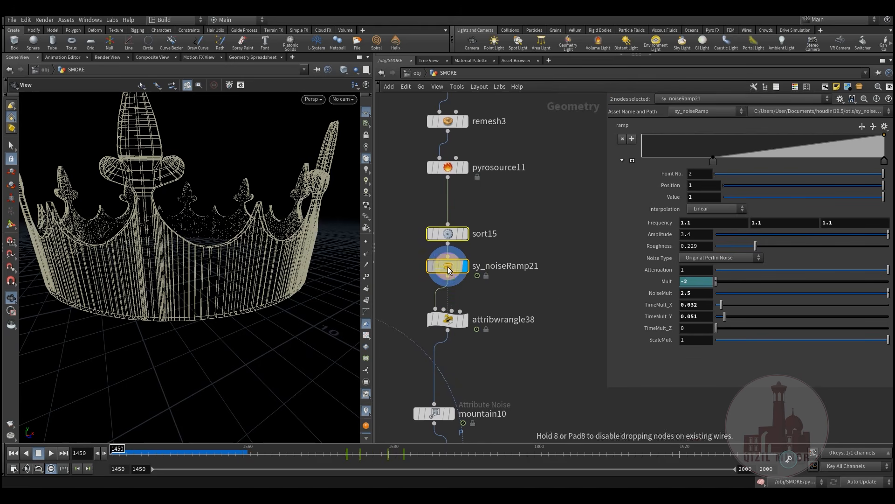
left_click_drag(495, 235, 532, 249)
left_click(555, 283)
middle_click_drag(535, 285, 535, 270)
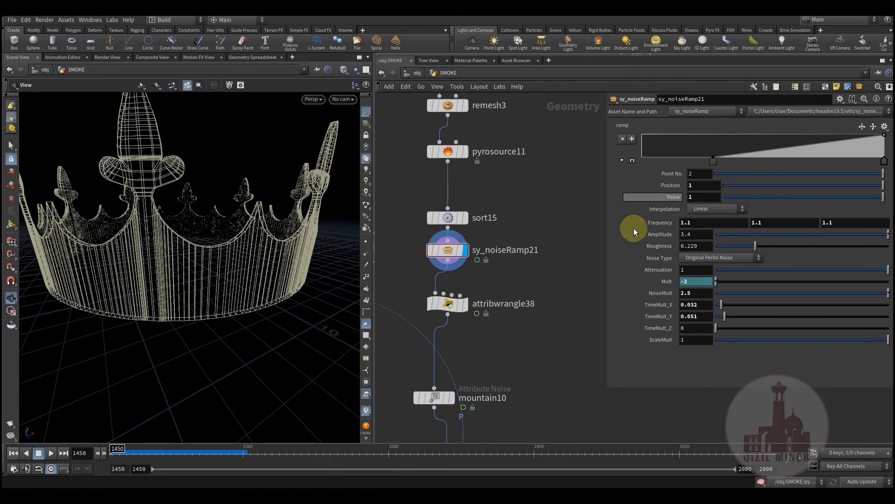
Scrub from frame 1501 to watch the crown dissolve, then view attribwrangle38's point-removal code
mouse_move(456, 255)
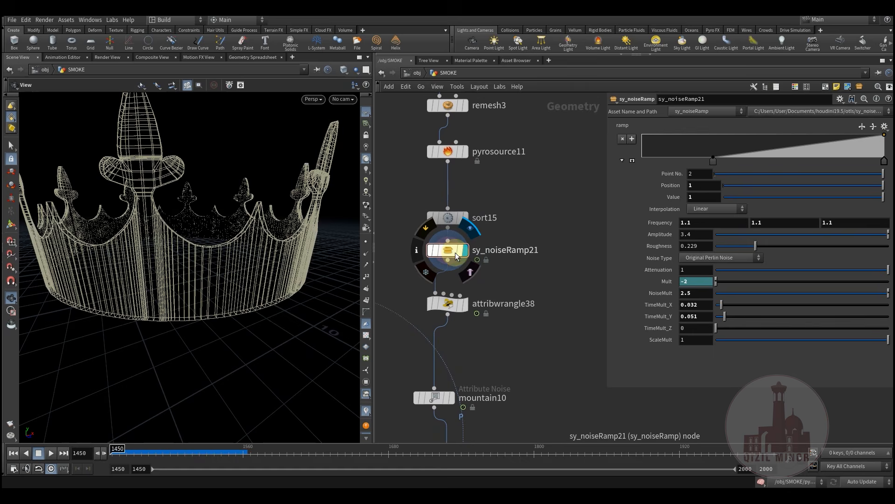
left_click(471, 274)
left_click_drag(140, 455, 188, 454)
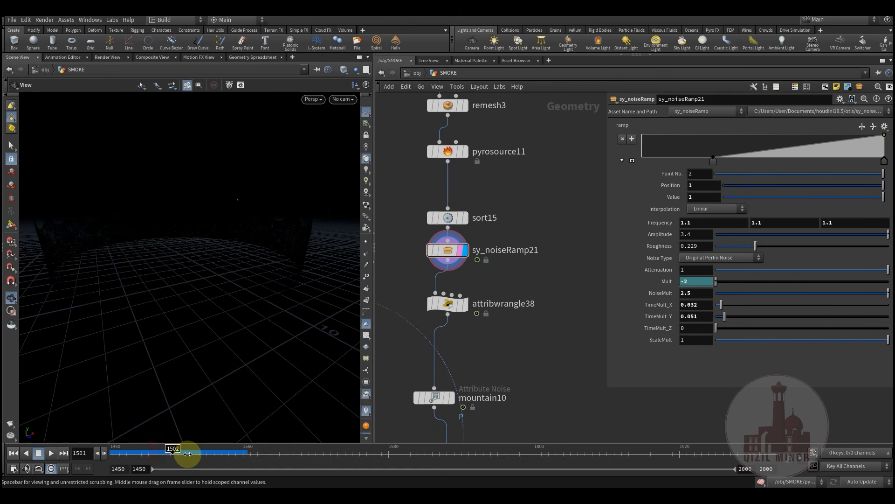
left_click_drag(289, 447, 355, 459)
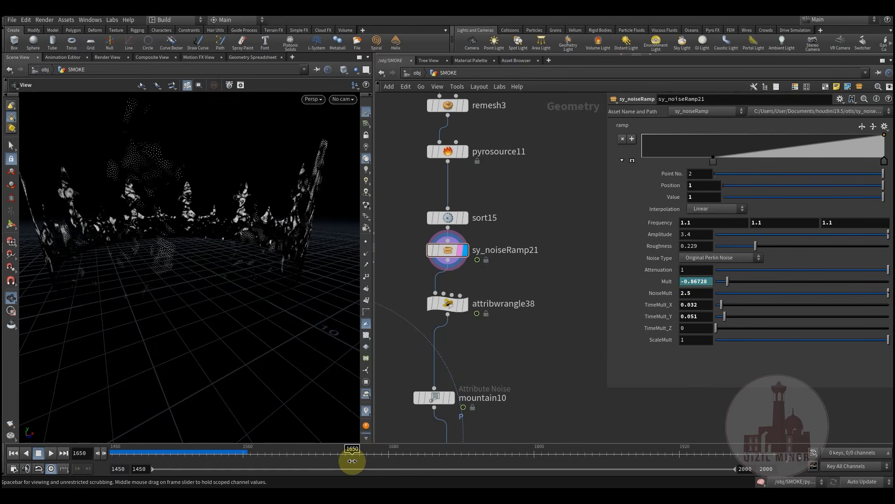
mouse_move(465, 289)
left_click(448, 303)
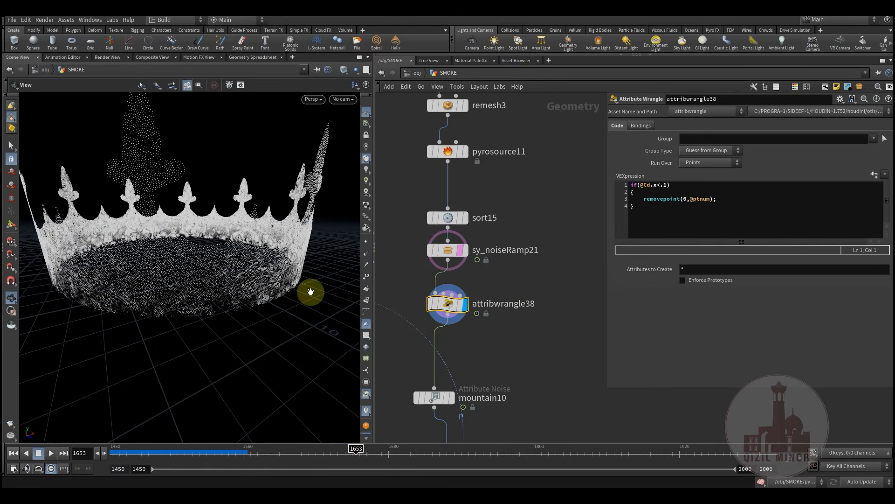
Select attribwrangle38's VEX snippet while scrubbing the animation around frames 1640-1644
left_click_drag(298, 454, 350, 451)
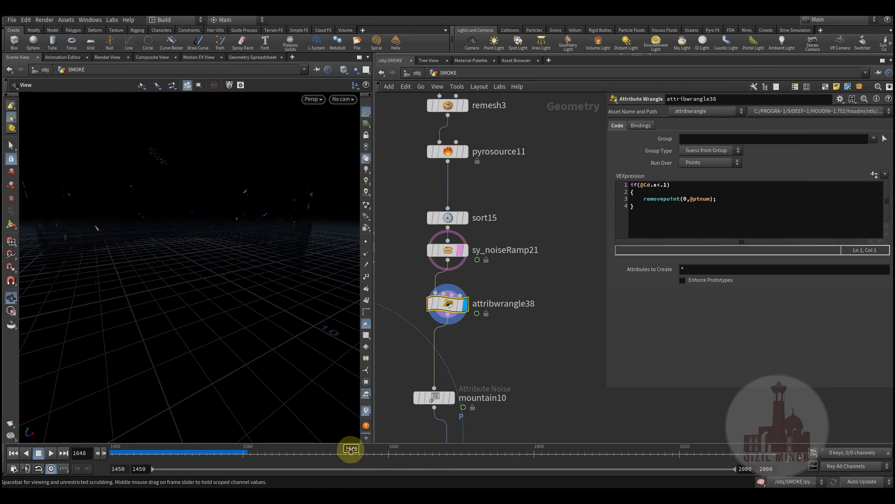
left_click_drag(635, 206, 624, 184)
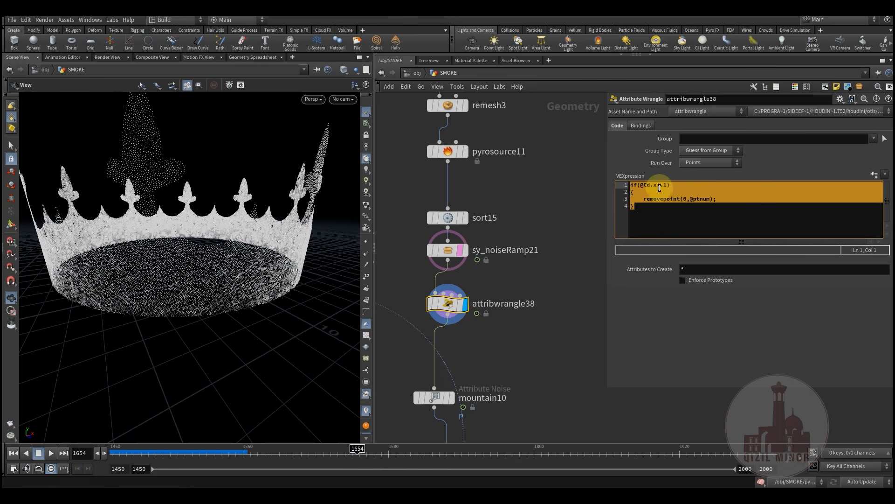
left_click(648, 222)
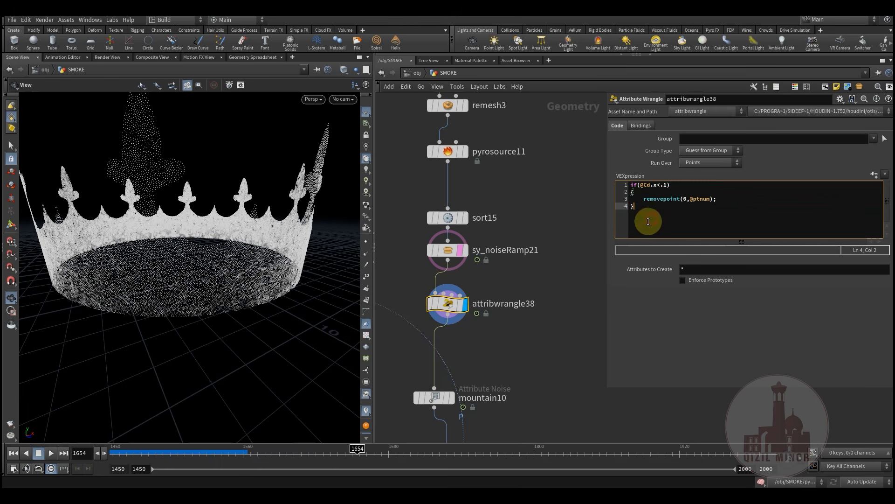
left_click_drag(325, 449, 403, 452)
Revisit sy_noiseRamp21 at about frame 1696, then bring up mountain10's noise settings
left_click(457, 247)
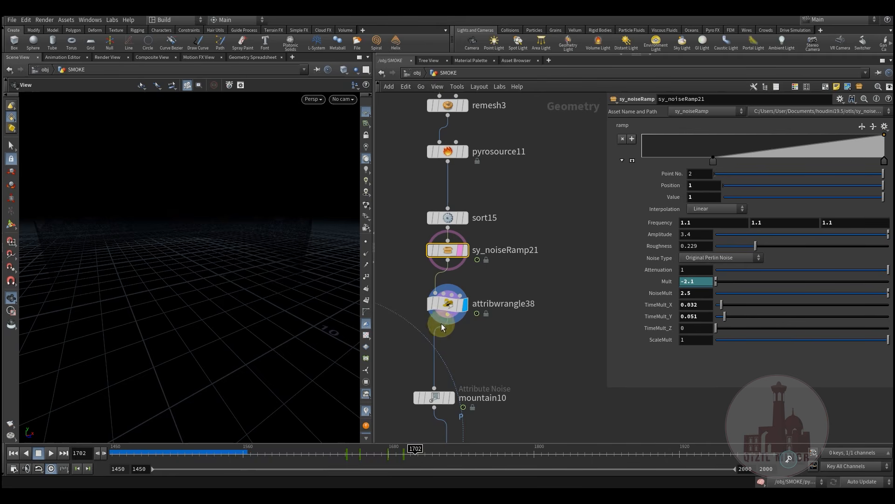
left_click_drag(329, 455, 433, 455)
middle_click_drag(511, 363, 524, 286)
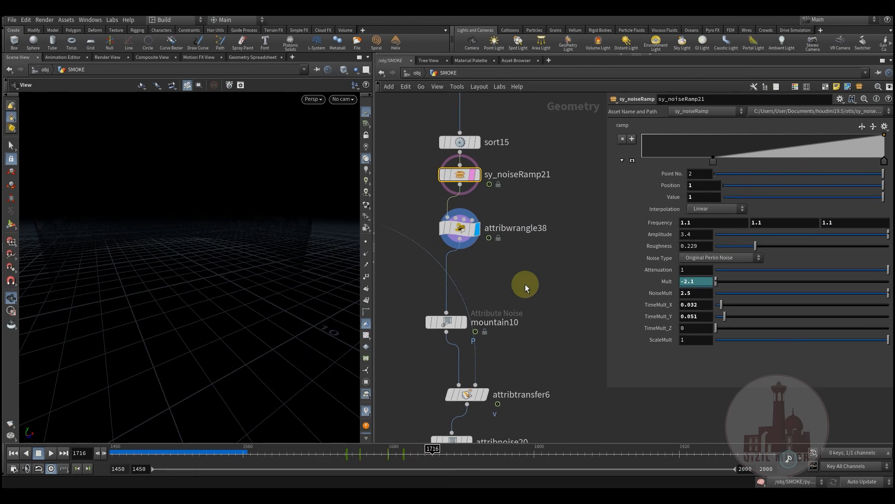
left_click(450, 326)
Review mountain10's Simplex noise parameters at frame 1658 while orbiting the crown point cloud
left_click(449, 327)
left_click(362, 456)
left_click_drag(224, 249, 136, 303)
middle_click_drag(489, 334, 509, 285)
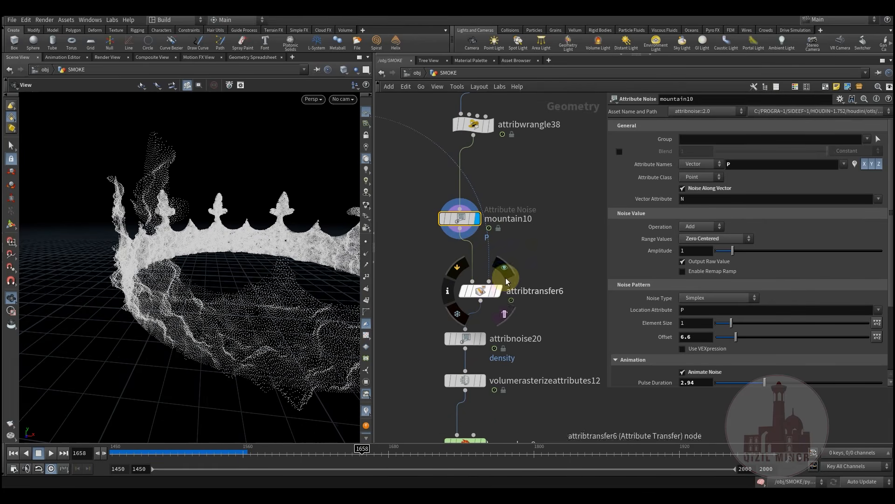
scroll(564, 309, "down", 5)
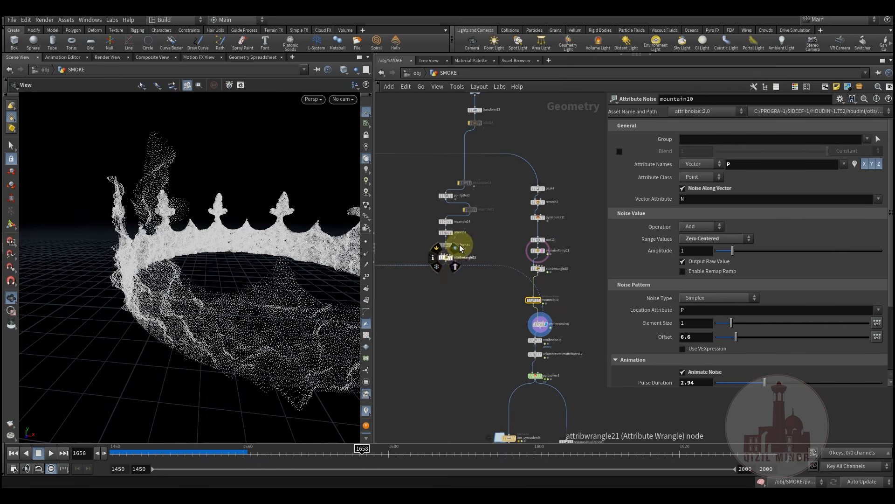
middle_click_drag(474, 295, 463, 280)
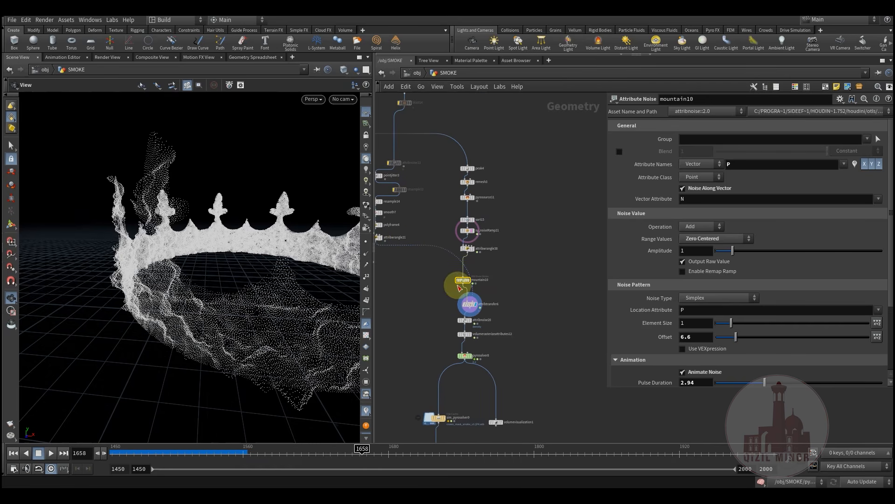
scroll(471, 309, "up", 3)
Inspect attribtransfer6, then attribnoise20's density noise: amplitude 5.47, element size 1, offset $T*.2
left_click(469, 312)
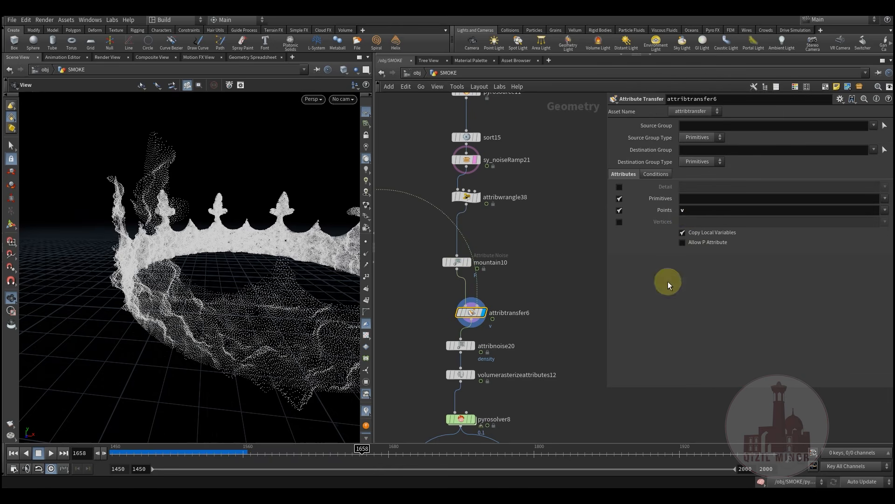
middle_click_drag(560, 290, 570, 232)
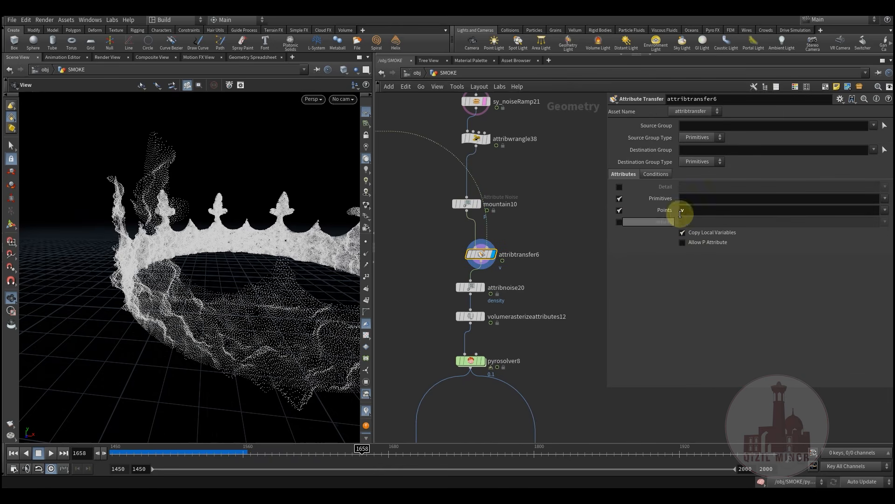
middle_click_drag(502, 276, 502, 236)
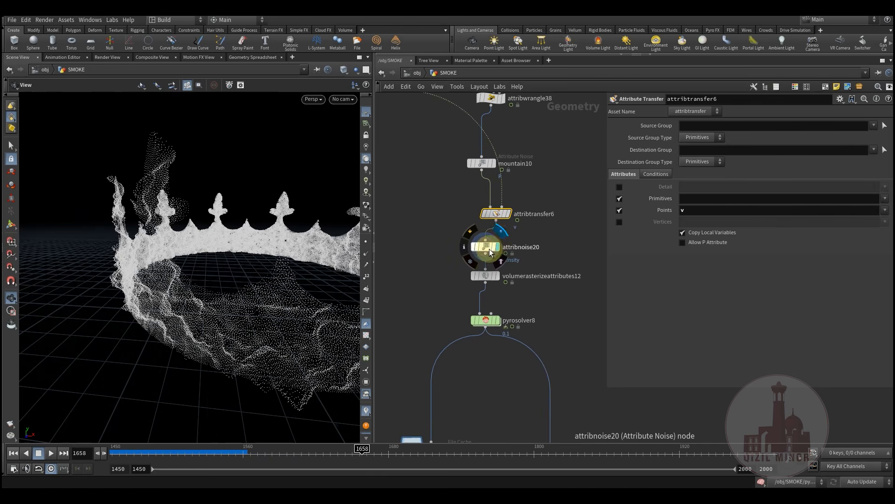
left_click(484, 248)
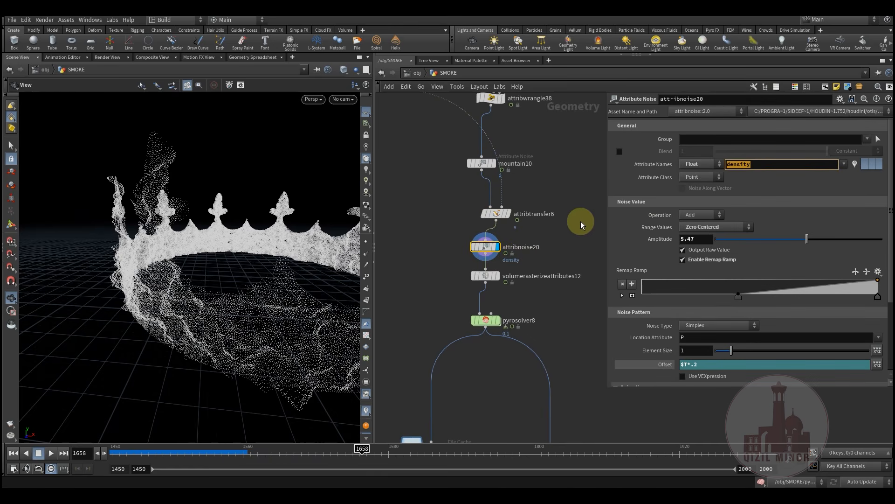
middle_click_drag(549, 256, 558, 232)
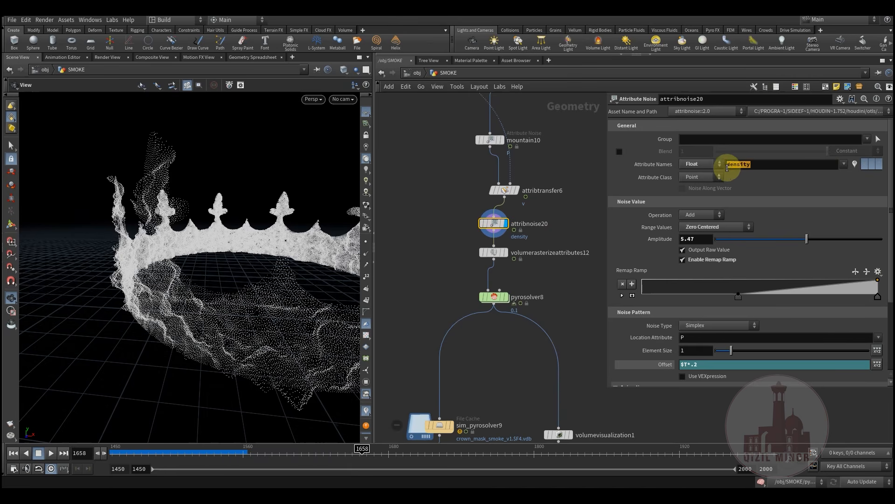
scroll(488, 263, "up", 3)
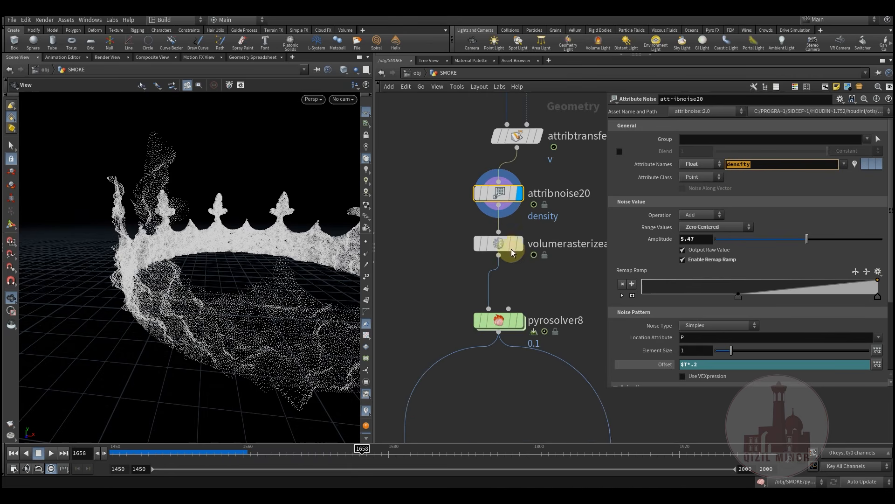
Display the rasterized smoke puffs and rewind the animation to frame 1450
left_click(499, 243)
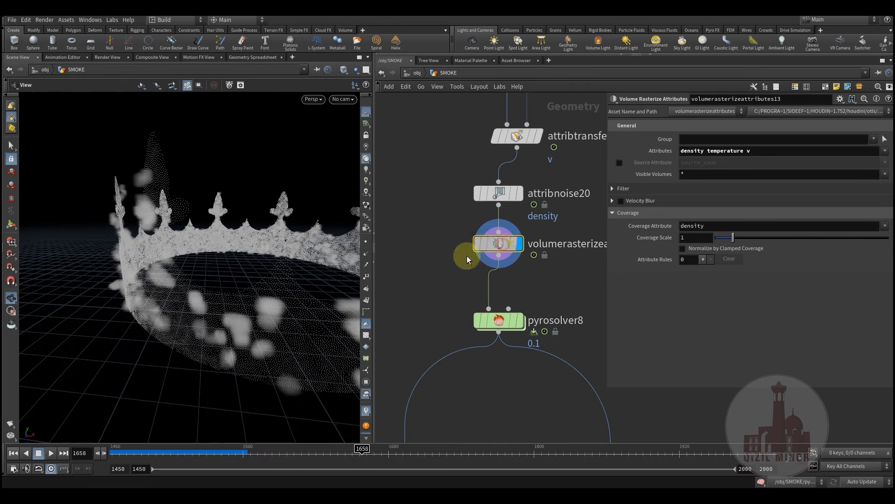
left_click_drag(200, 300, 105, 286)
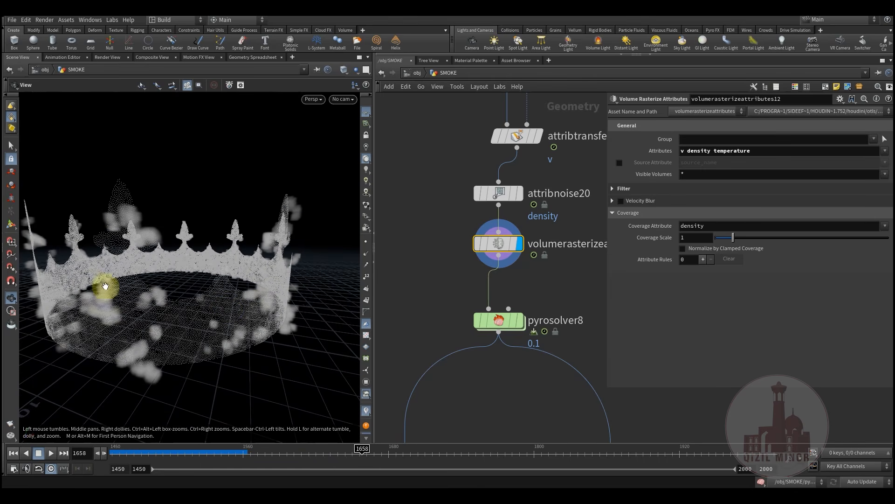
scroll(457, 303, "down", 4)
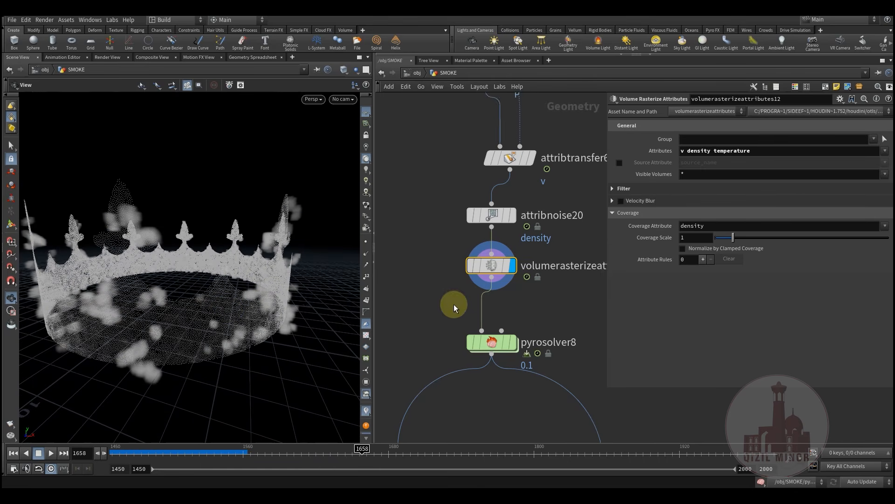
left_click_drag(138, 456, 86, 451)
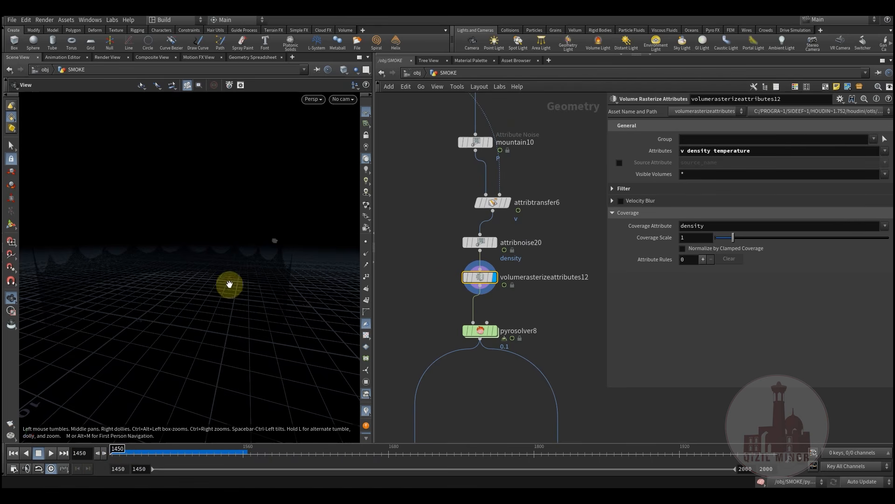
left_click_drag(206, 308, 193, 352)
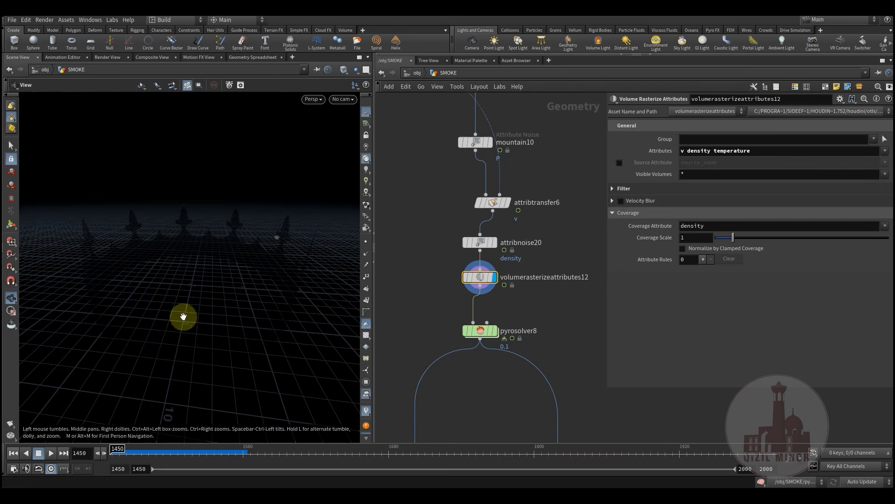
left_click_drag(235, 293, 310, 310)
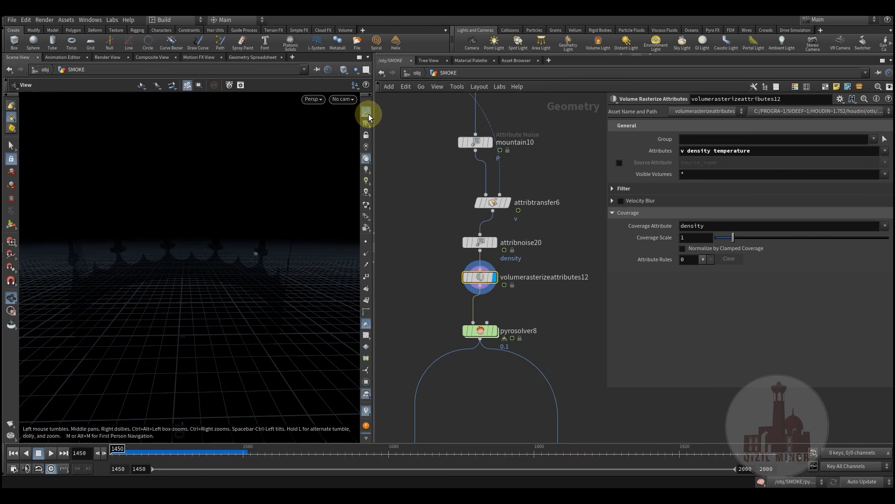
Hide the reference grid and view pyrosolver8's density and vel 16-bit VDB export settings
left_click(367, 114)
scroll(527, 280, "down", 3)
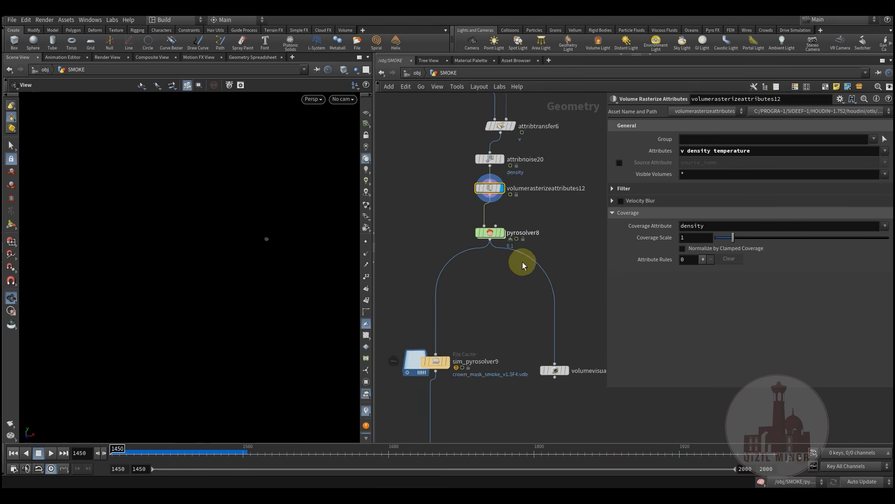
scroll(485, 304, "up", 5)
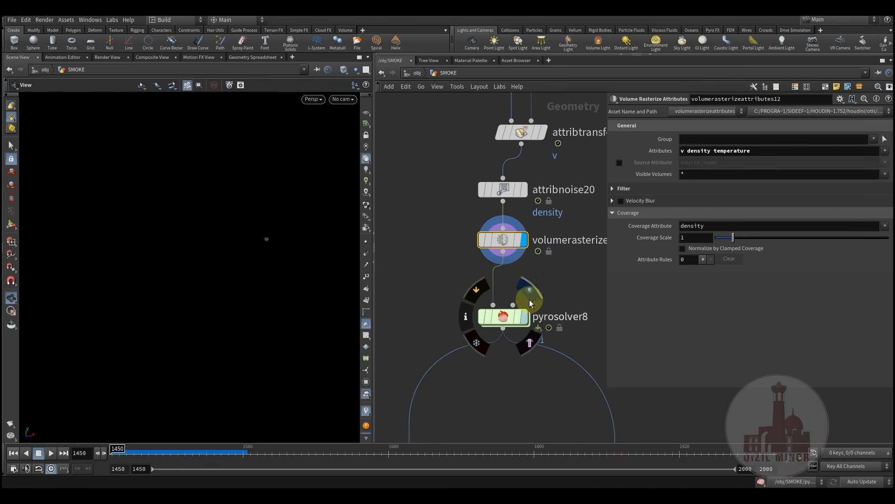
left_click(506, 319)
middle_click_drag(534, 284, 516, 300)
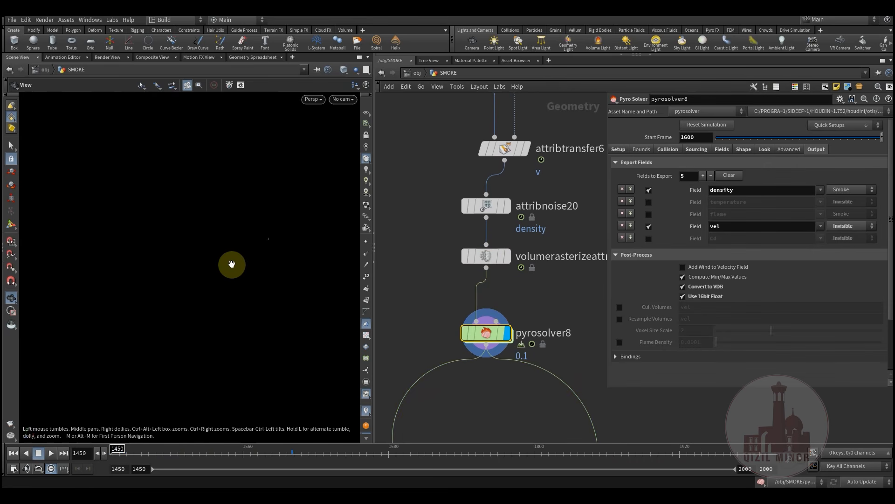
Show the reference grid again and dive inside pyrosolver8 to its FORCES network
left_click(363, 113)
mouse_move(212, 266)
left_mouse_down()
mouse_move(211, 280)
mouse_move(210, 263)
mouse_move(201, 275)
left_mouse_up()
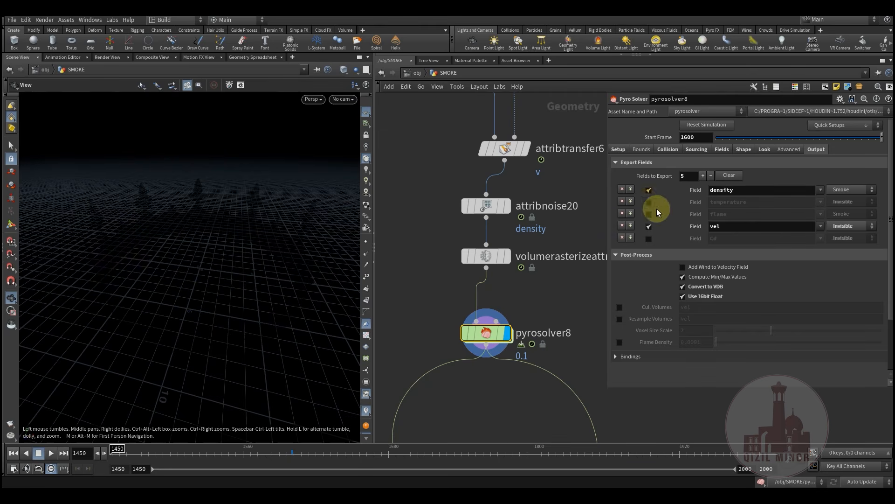
double_click(484, 311)
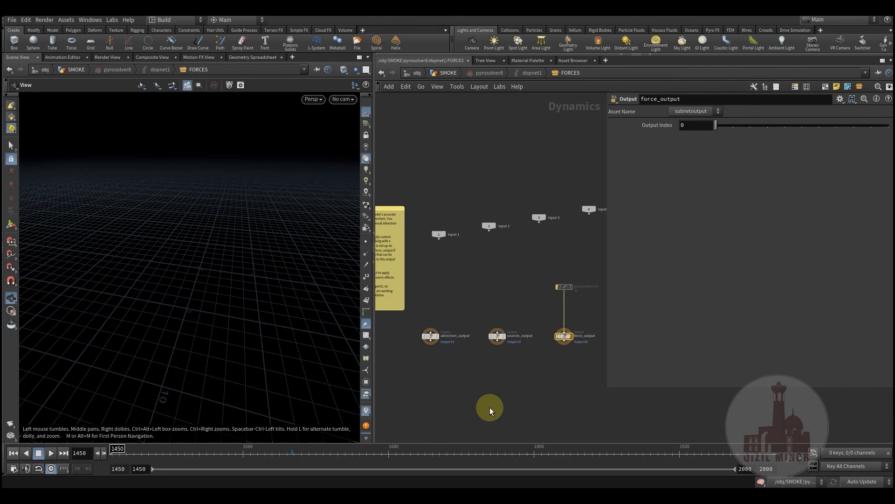
middle_click_drag(528, 273, 508, 295)
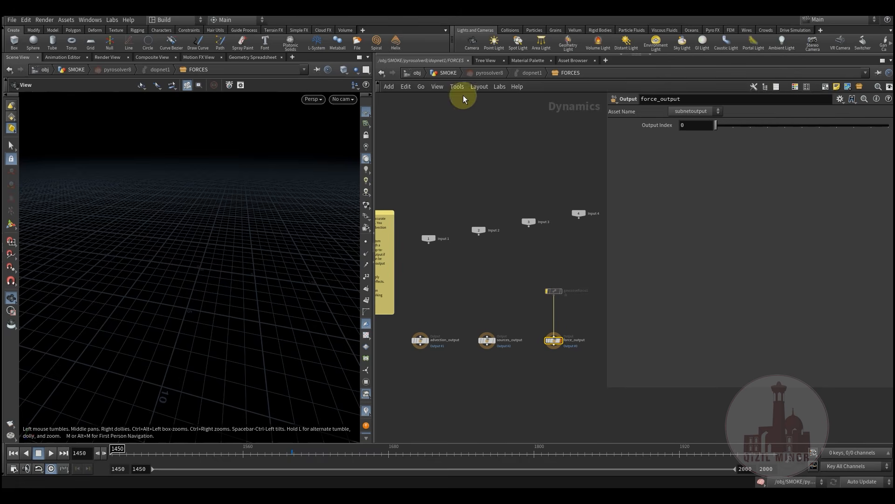
Return to the SMOKE network and bring pyrosolver8 back into view
left_click(451, 74)
middle_click_drag(543, 268, 515, 268)
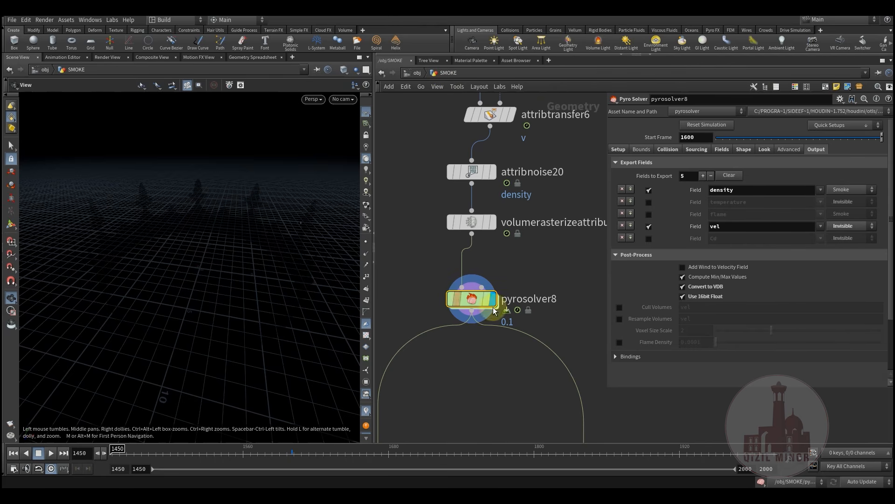
mouse_move(483, 304)
middle_click_drag(531, 282, 525, 285)
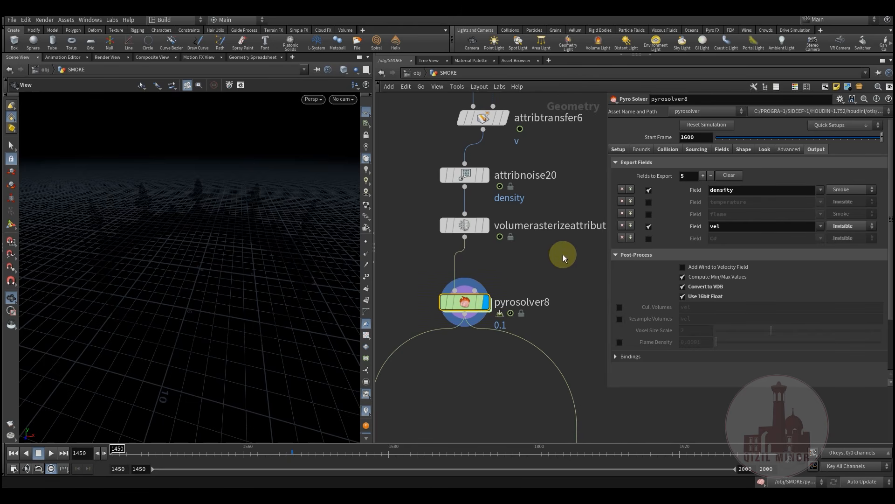
Review pyrosolver8's Setup max substeps, then its Bounds and Collision settings
left_click(616, 150)
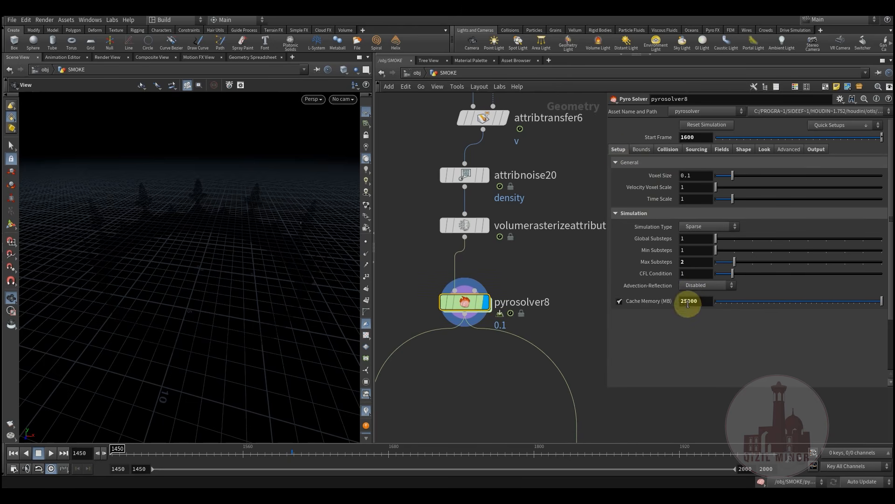
left_click(692, 264)
left_click(641, 150)
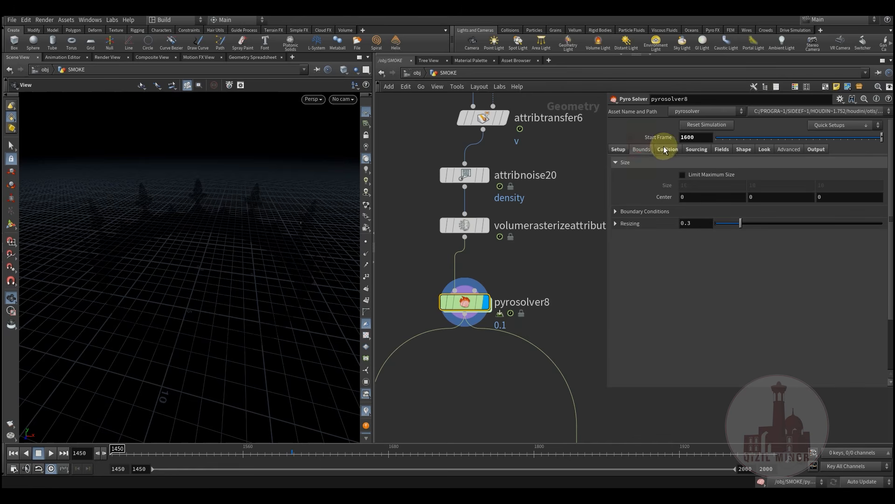
left_click(667, 150)
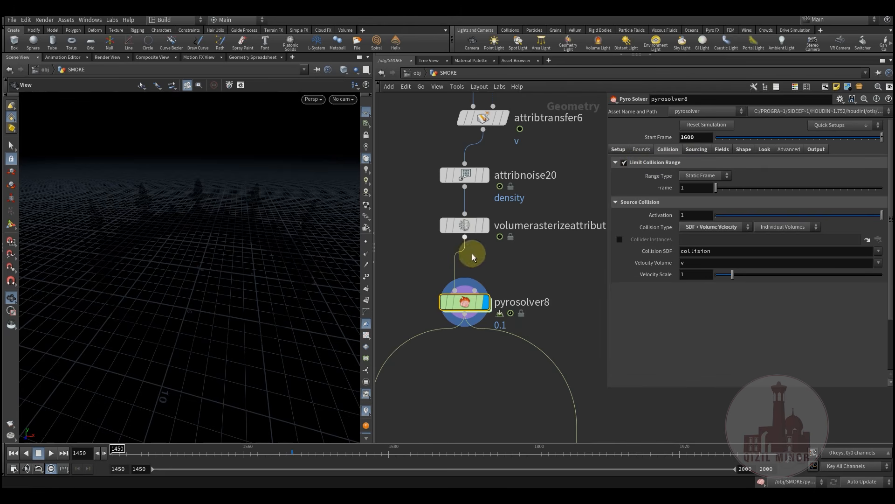
Shift pyrosolver8 slightly right and show the Sourcing volumes for density, temperature and vel
mouse_move(477, 308)
left_click_drag(464, 306, 479, 300)
mouse_move(479, 274)
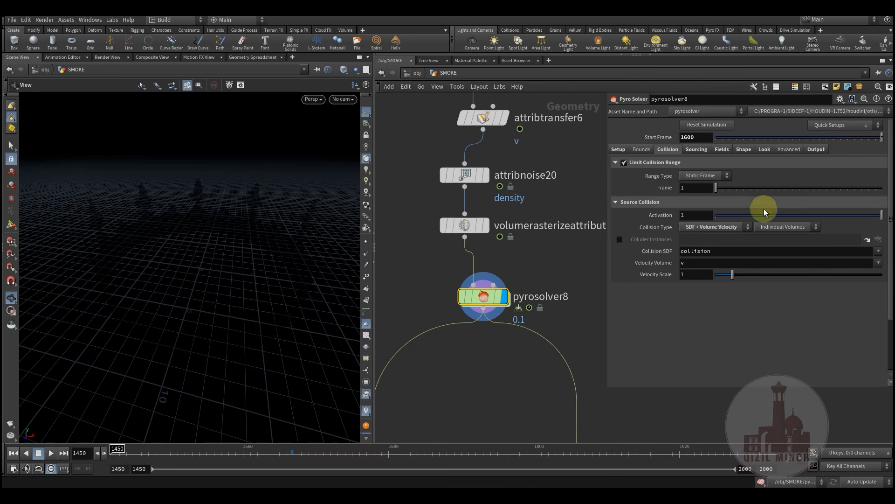
left_click(624, 163)
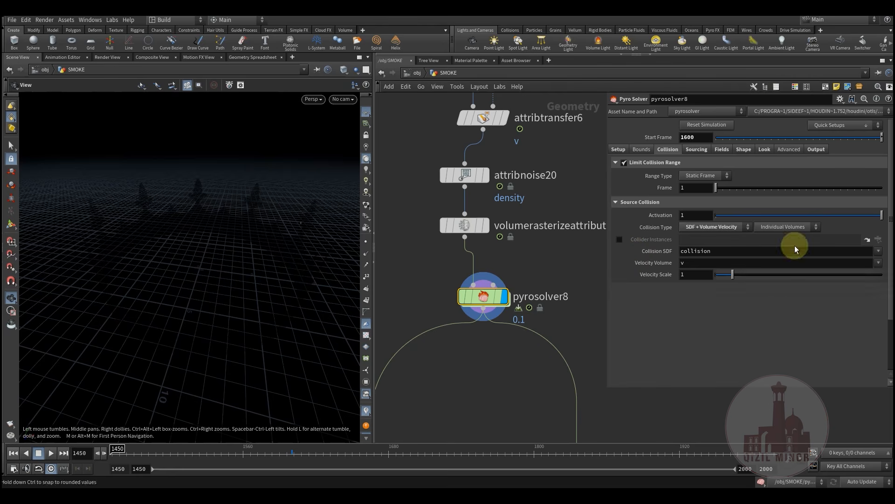
mouse_move(507, 296)
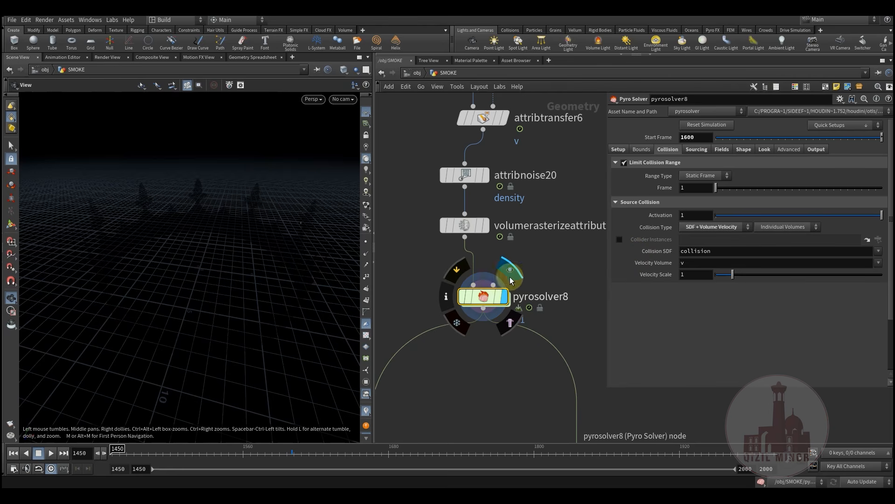
scroll(660, 281, "down", 2)
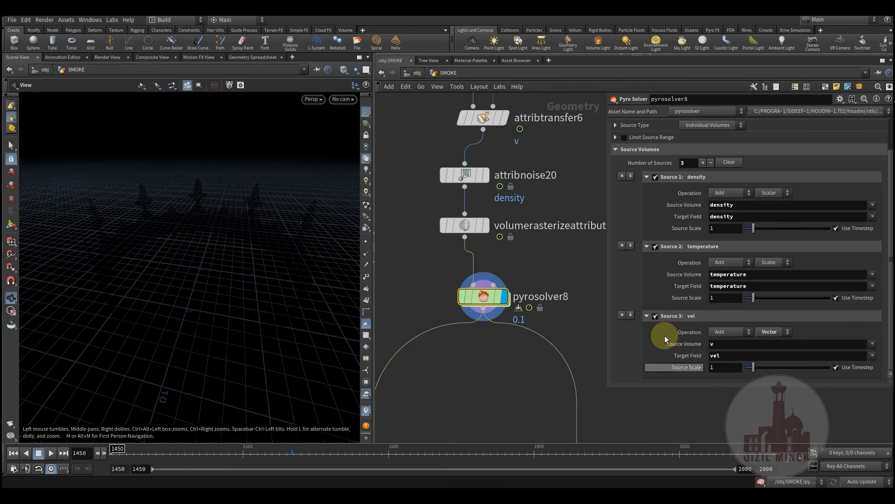
Check Fields dissipation, clamp below and cooling rate, then the Shape turbulence settings
scroll(642, 248, "up", 2)
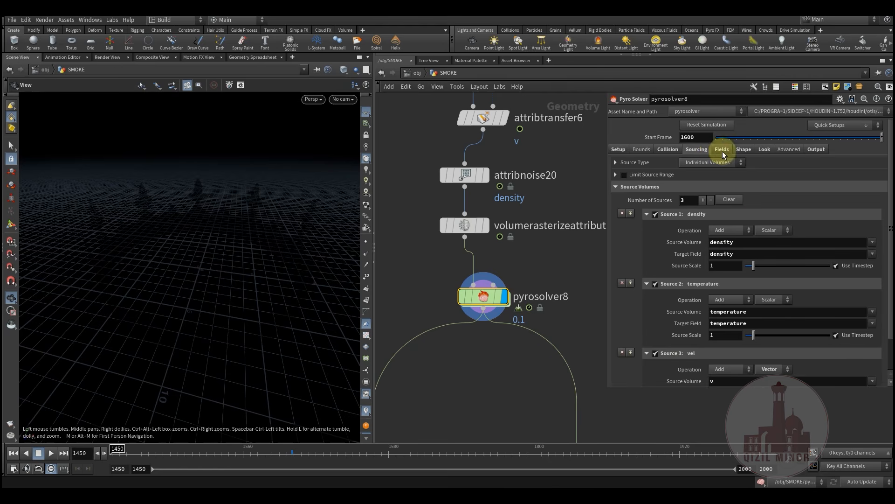
left_click(722, 150)
double_click(691, 202)
double_click(699, 213)
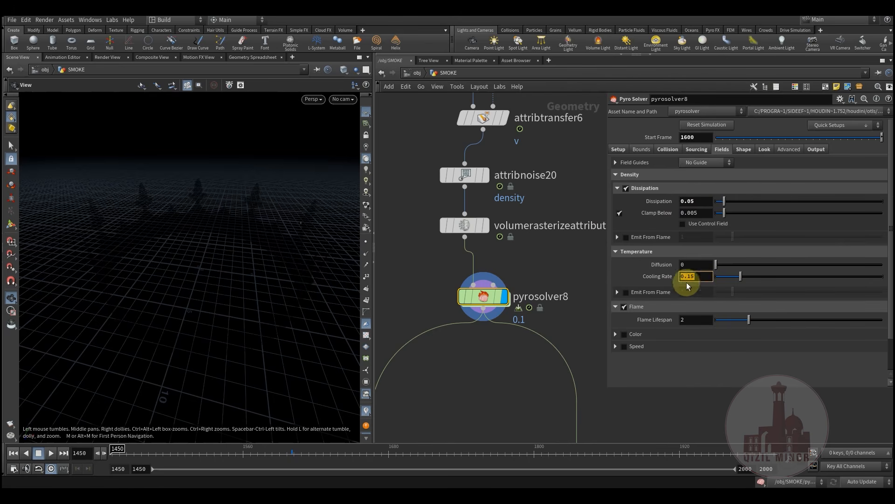
left_click_drag(214, 274, 198, 287)
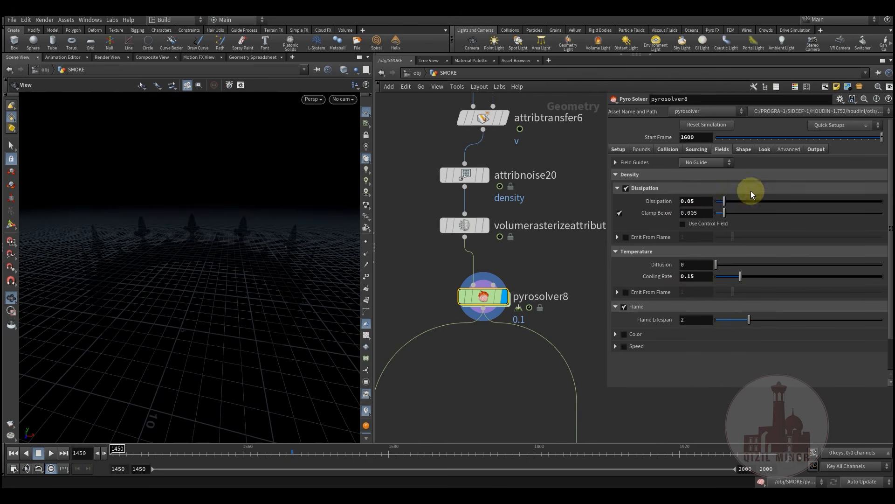
left_click(748, 154)
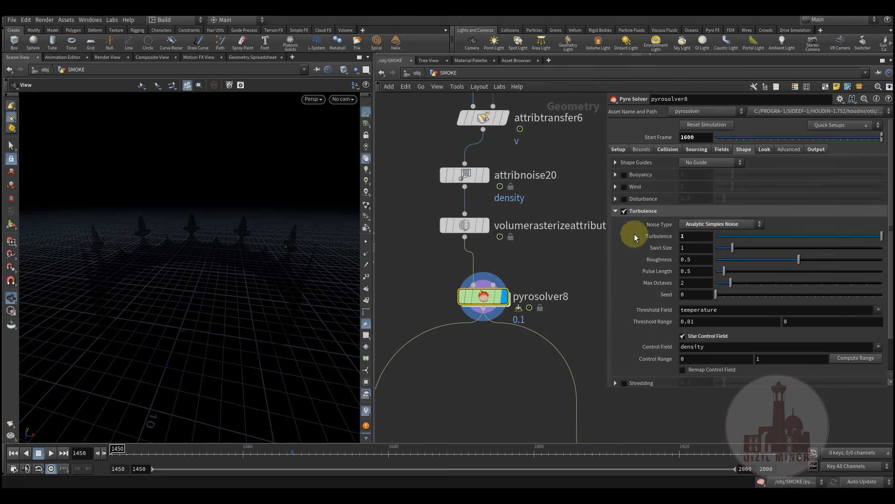
Review pyrosolver8's Look tab smoke settings, then return to its Output export fields
scroll(641, 283, "down", 3)
scroll(635, 273, "up", 3)
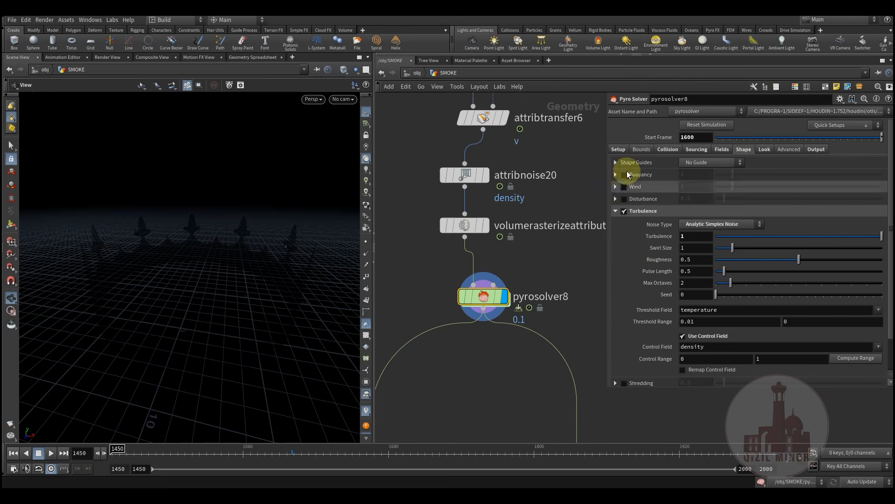
left_click(767, 150)
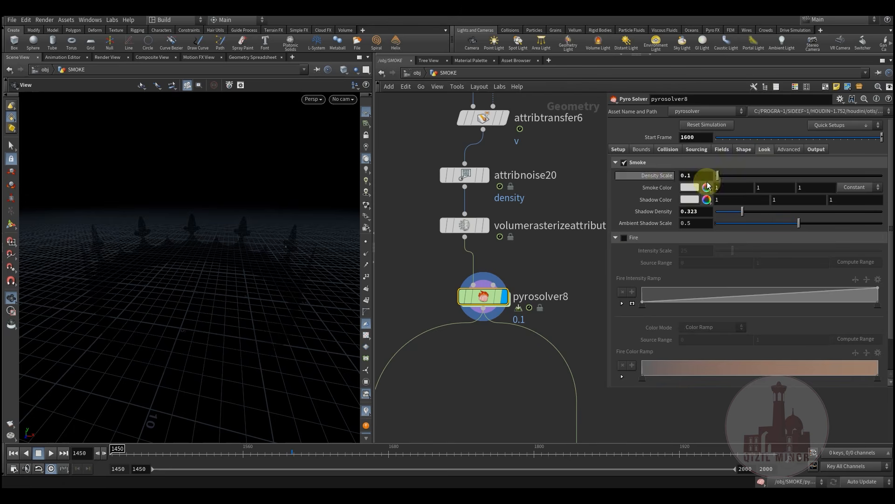
left_click(816, 149)
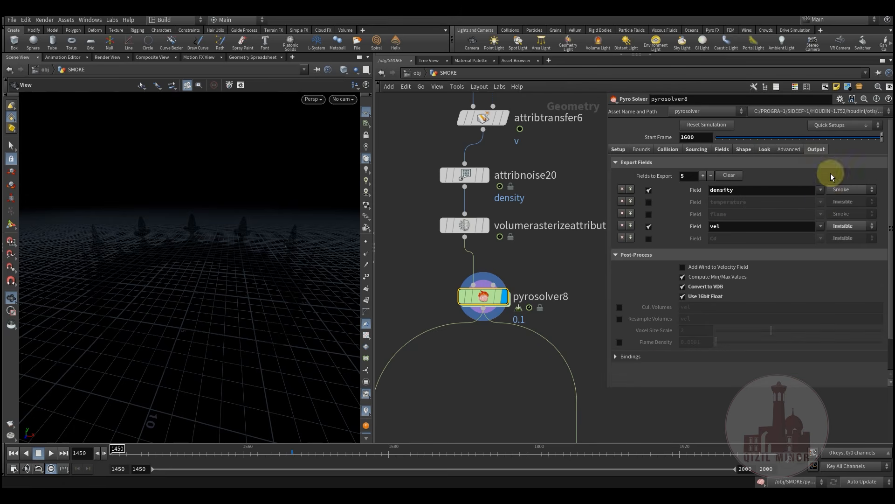
Check the exported vel field, then select the sim_pyrosolver9 File Cache node writing crown_mask_smoke VDBs
left_click(849, 125)
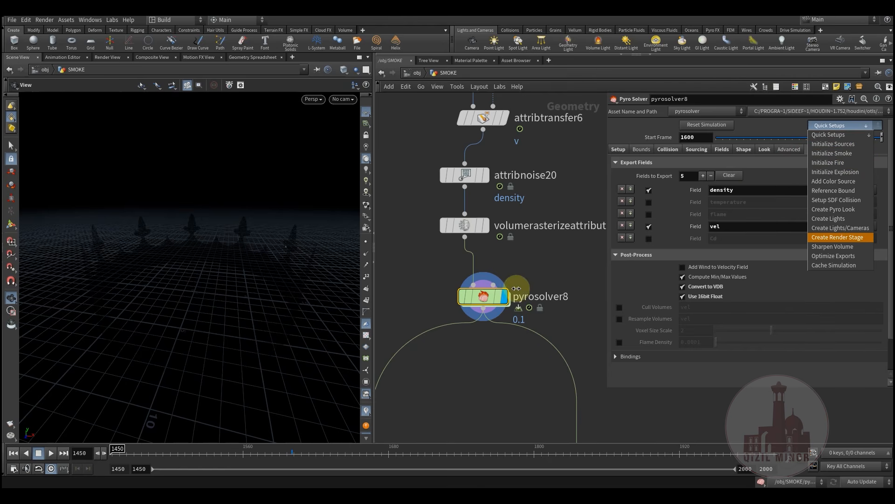
left_click(482, 367)
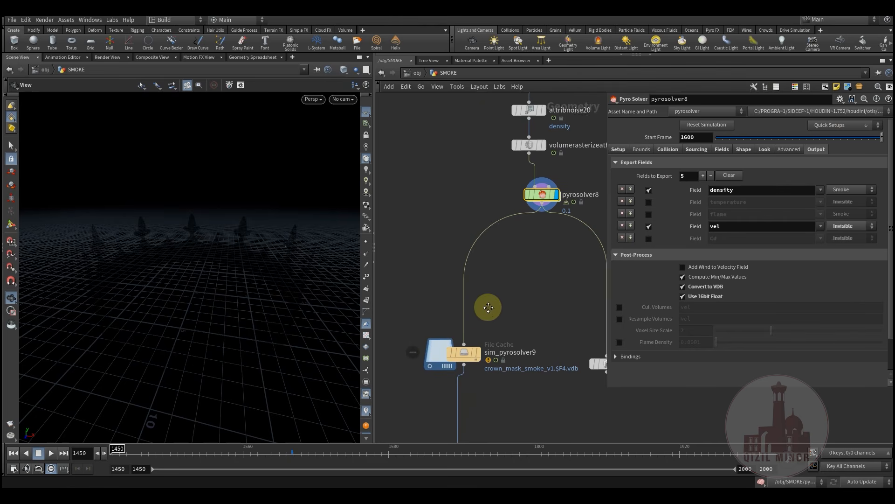
left_click(718, 226)
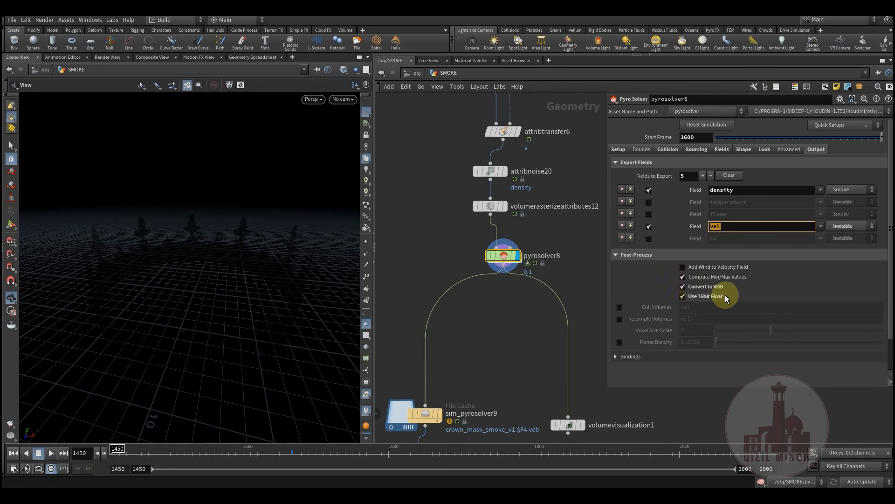
middle_click_drag(501, 323, 502, 245)
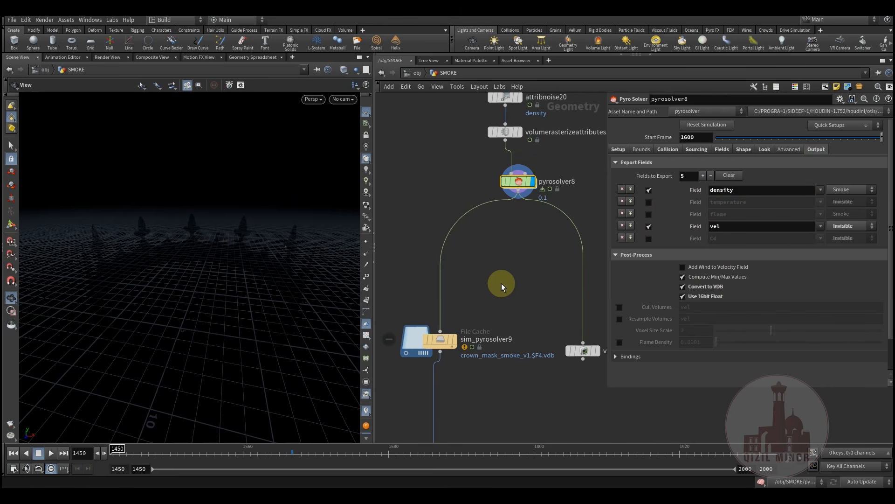
middle_click_drag(502, 284, 526, 244)
left_click(464, 301)
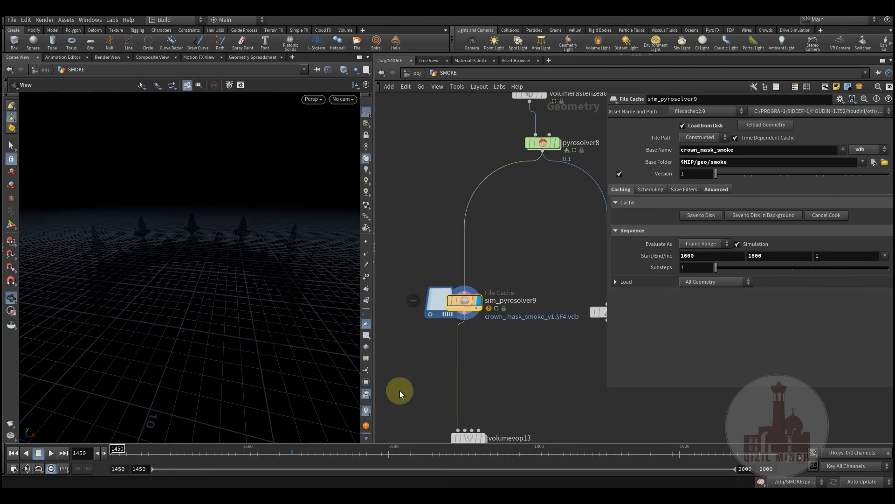
Scrub the cached smoke between frames 1666 and 1722 with the grid hidden
left_click_drag(182, 456, 394, 458)
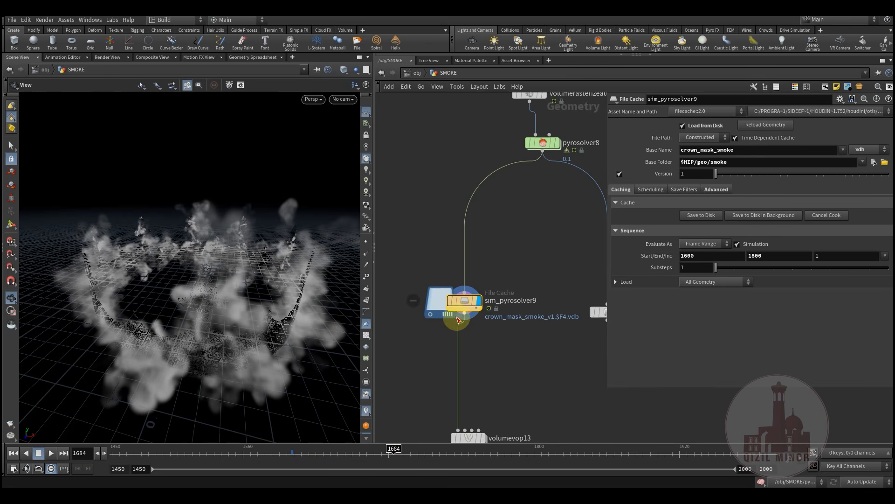
left_click_drag(390, 451, 440, 455)
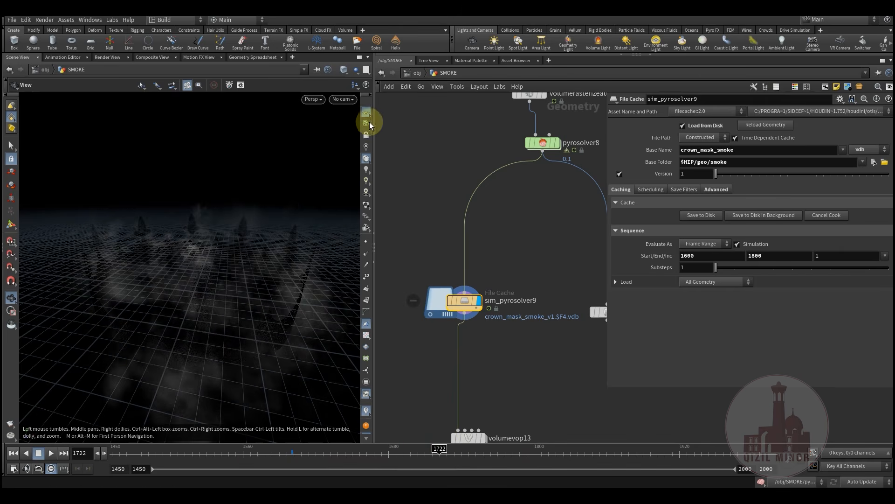
left_click(368, 114)
left_click_drag(292, 458, 445, 454)
left_click(372, 453)
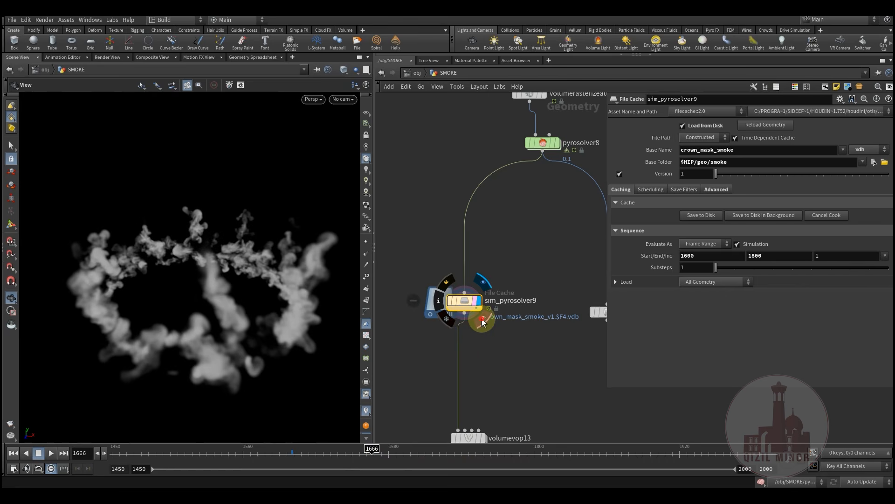
left_click_drag(278, 457, 451, 454)
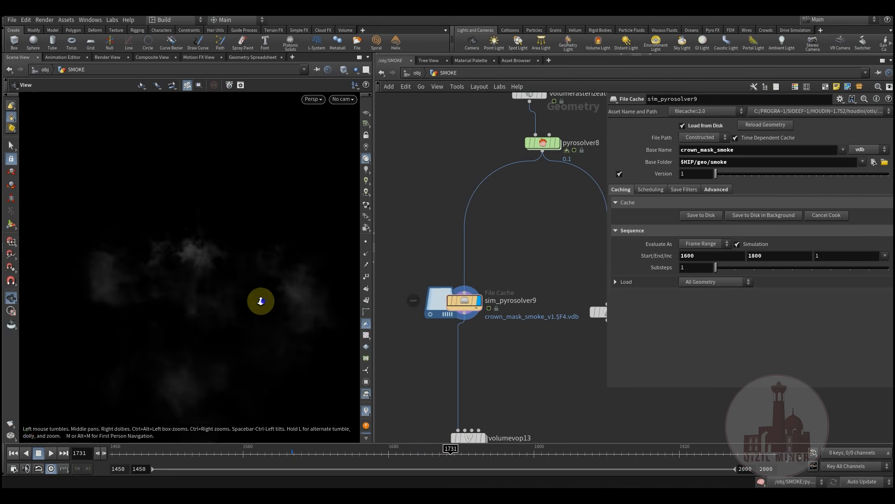
left_click_drag(306, 454, 433, 471)
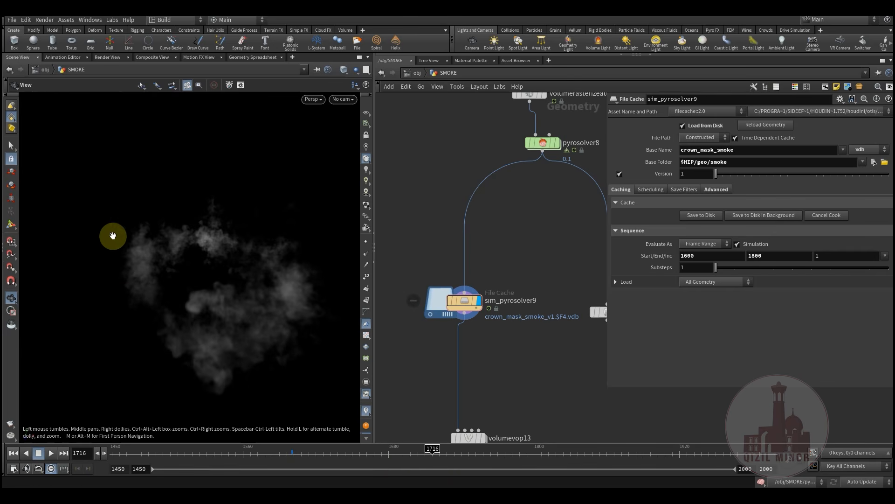
Orbit to view the smoke ring from above, then display volumevop13's output
left_click_drag(224, 255, 202, 304)
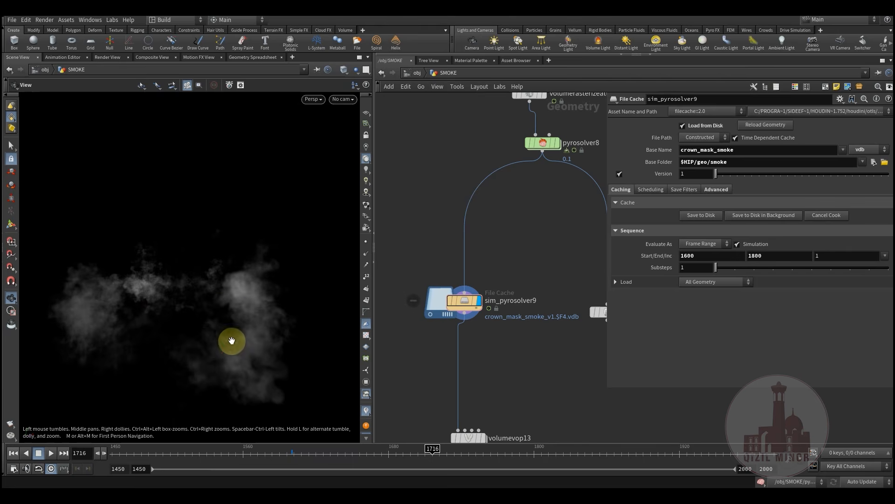
left_click_drag(304, 448, 427, 467)
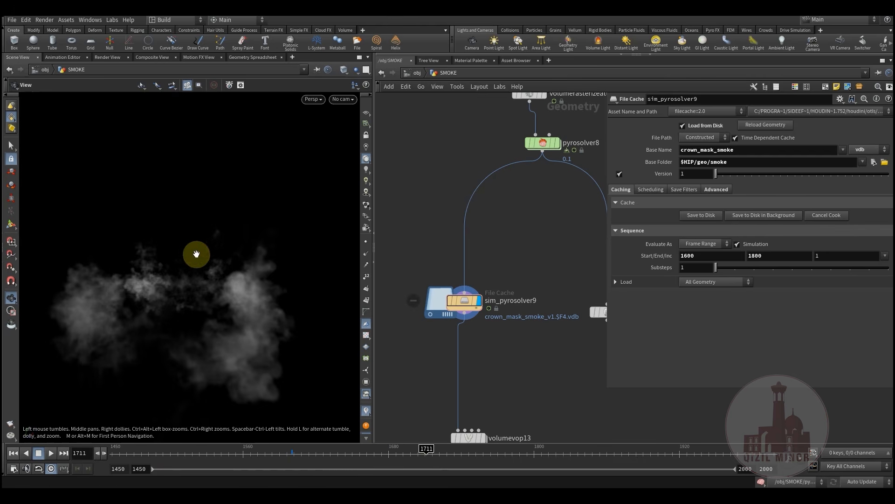
left_click_drag(136, 264, 122, 291)
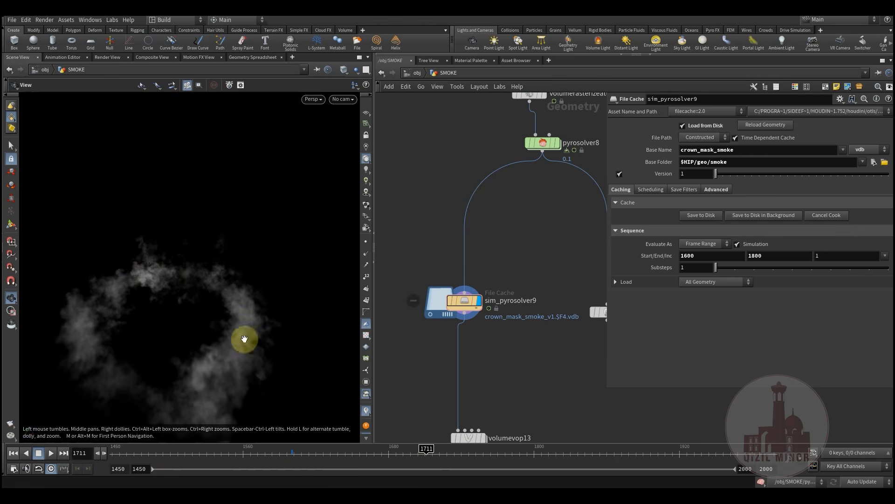
middle_click_drag(504, 393, 512, 255)
left_click(490, 285)
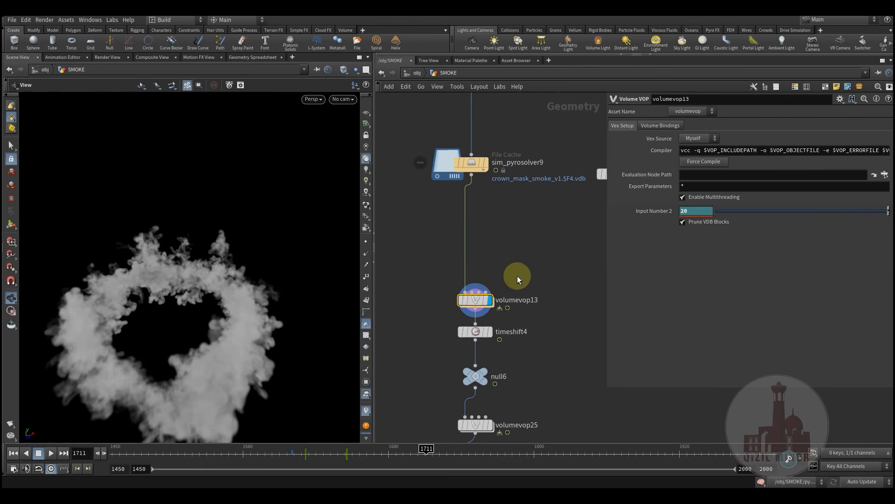
Go to frame 1620 and inspect multiply1 inside volumevop13's VEX network
left_click(295, 458)
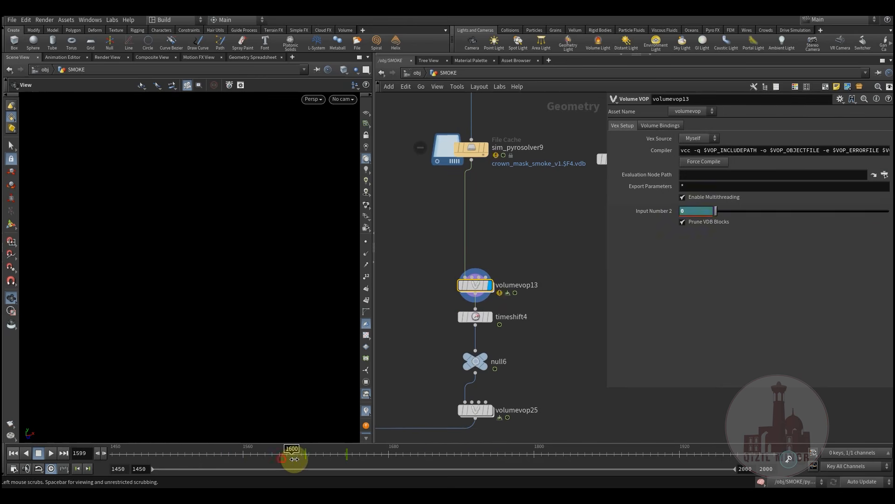
left_click_drag(310, 458, 358, 454)
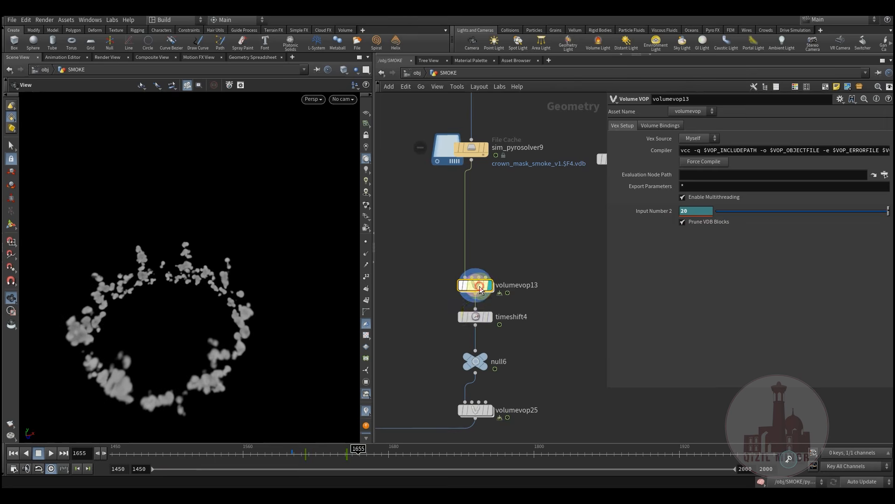
double_click(481, 289)
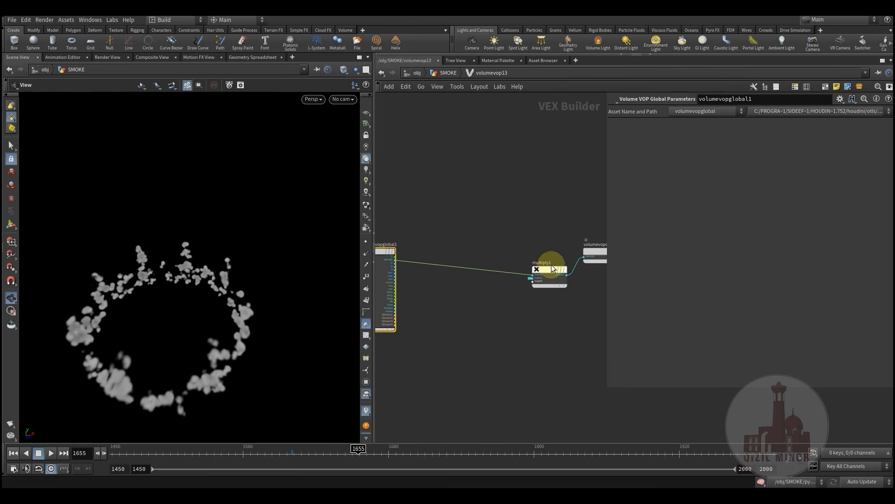
left_click_drag(538, 269, 500, 253)
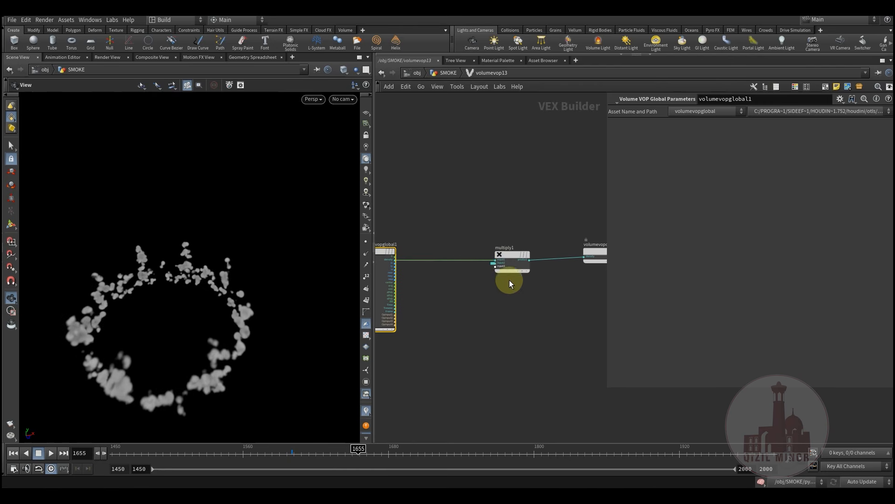
scroll(512, 271, "up", 2)
middle_click_drag(454, 315, 481, 329)
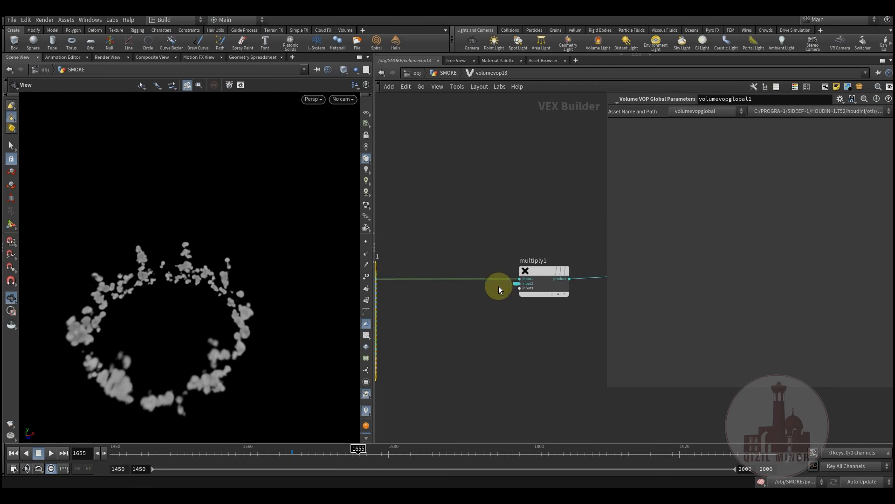
left_click(447, 74)
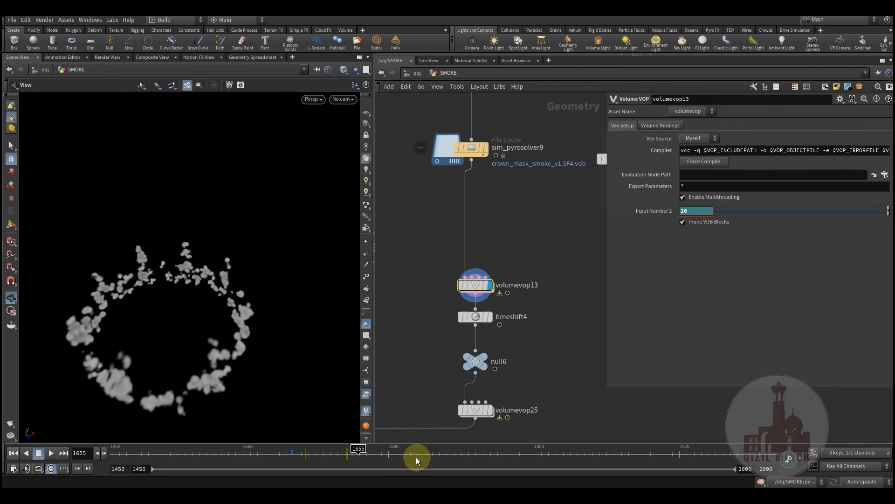
Scrub the smoke forward from frame 1630 to about 1760
left_click(329, 458)
left_click_drag(346, 458, 465, 462)
left_click(228, 375)
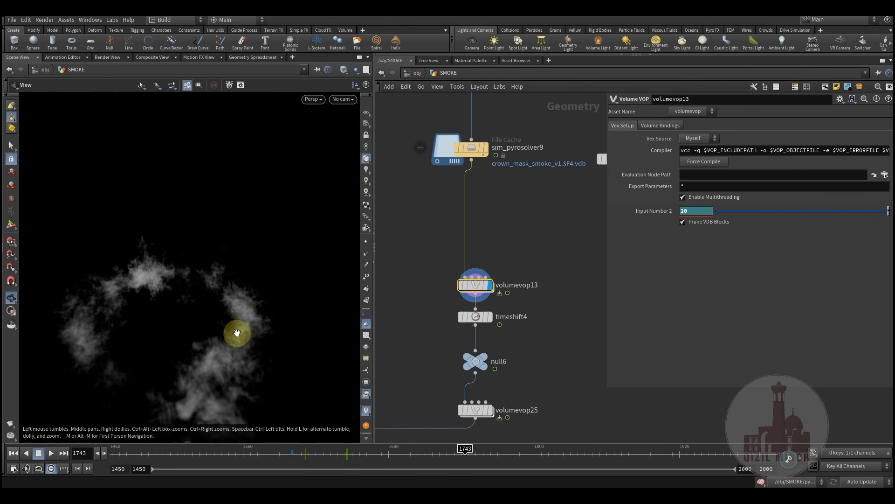
left_click_drag(398, 457, 451, 448)
Display timeshift4's output, delaying the smoke by $F-25, and tidy its node position
left_click(502, 325)
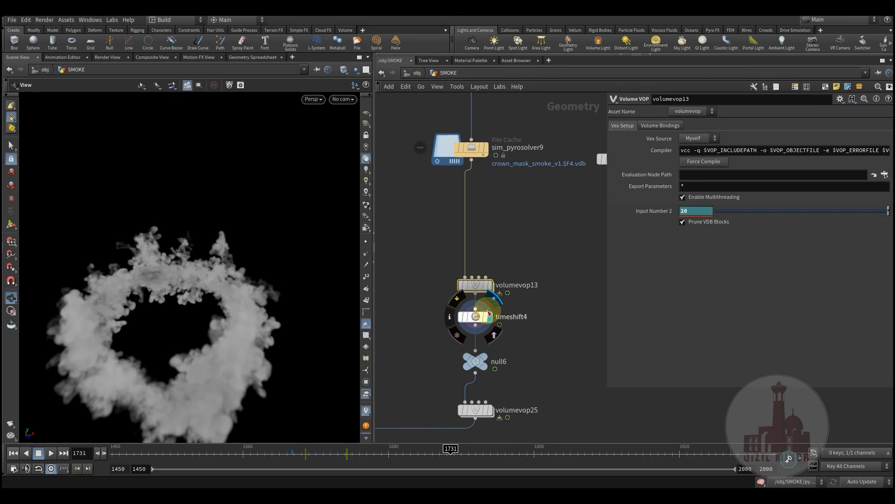
middle_click_drag(521, 341, 524, 268)
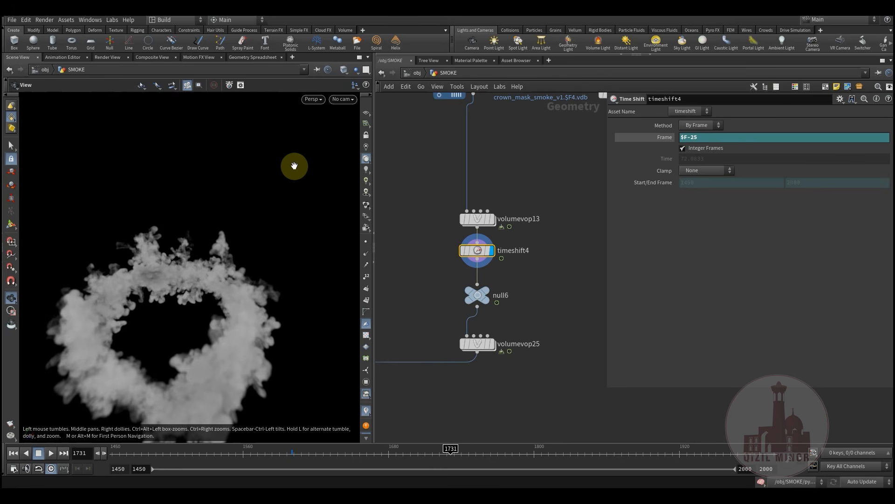
mouse_move(486, 253)
left_mouse_down()
mouse_move(486, 264)
mouse_move(486, 255)
left_mouse_up()
middle_click_drag(547, 309, 546, 313)
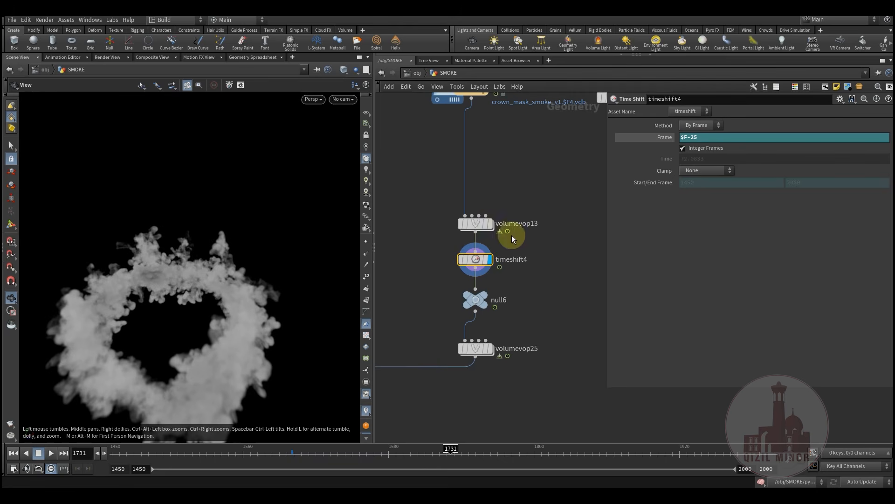
Display volumevop25's final smoke and review it obliquely at frame 1715
left_click(495, 334)
left_click(480, 350)
middle_click_drag(524, 355, 525, 306)
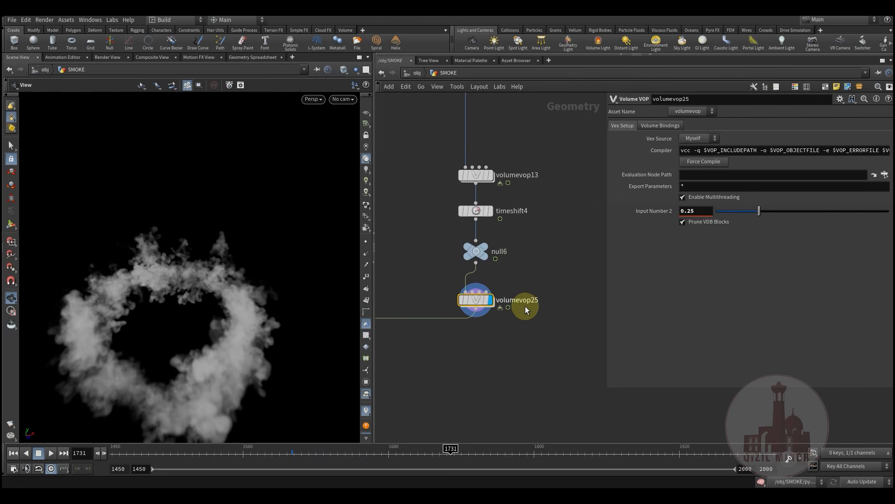
left_click_drag(169, 326, 287, 320)
left_click_drag(264, 440, 426, 461)
left_click_drag(262, 390, 262, 188)
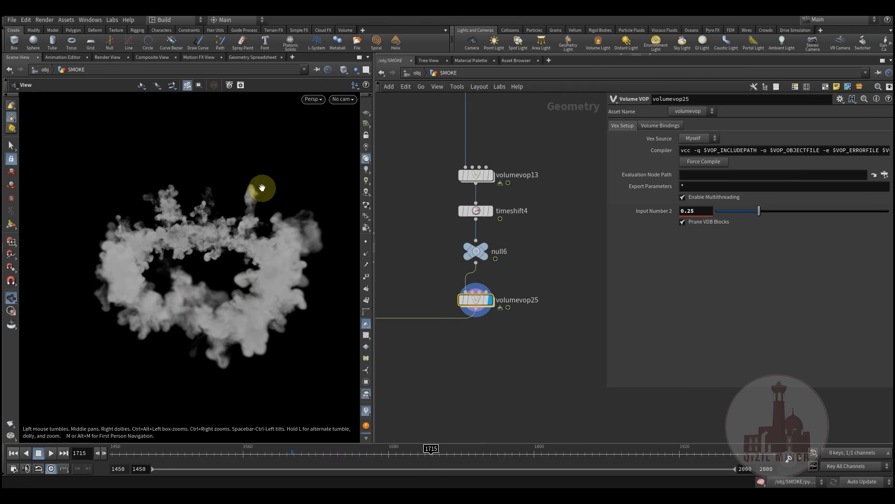
Zoom out and box-select node groups, including volumevisualization1, across the wider network
scroll(503, 334, "down", 10)
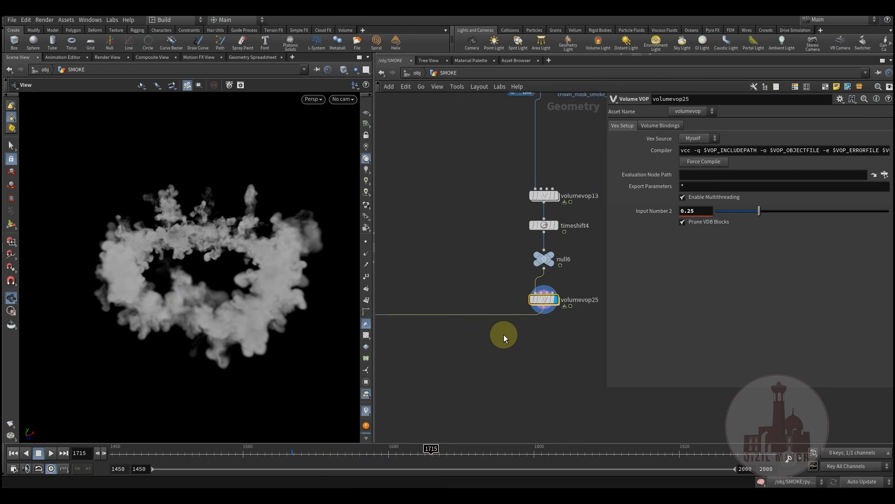
middle_click_drag(501, 304, 476, 292)
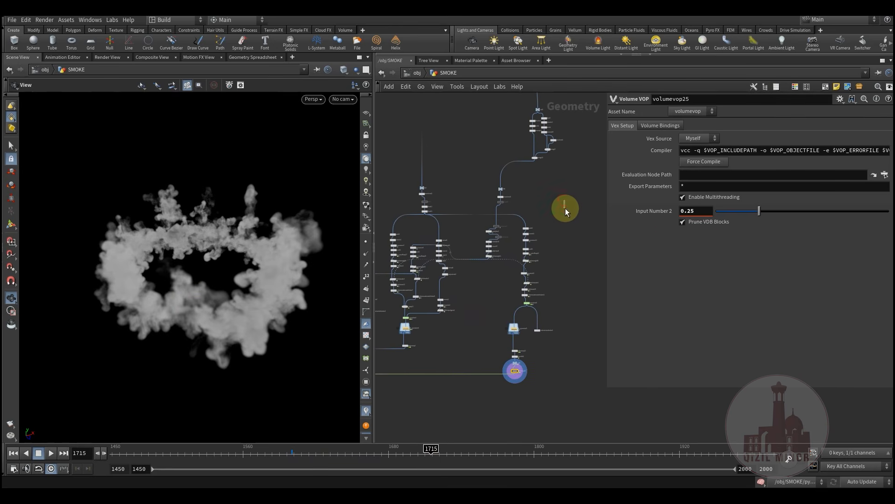
left_click(565, 208)
middle_click_drag(556, 145, 540, 201)
left_click_drag(556, 150, 474, 218)
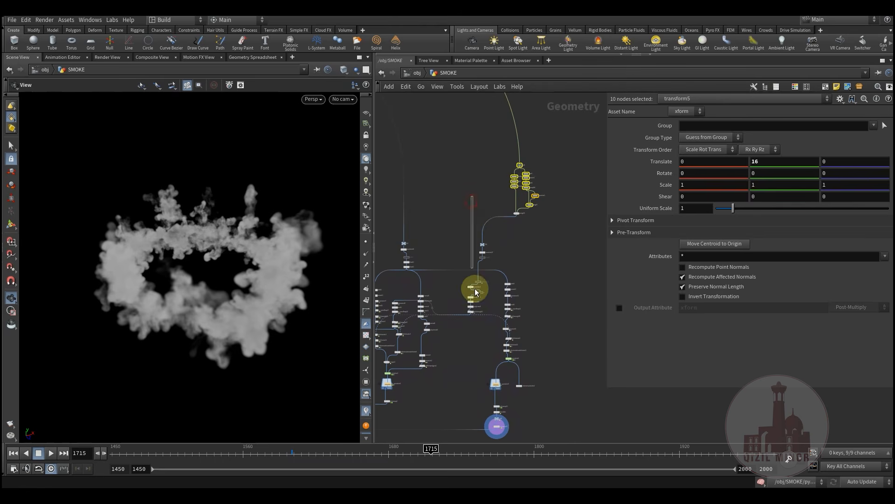
left_click_drag(487, 323, 488, 322)
left_click_drag(507, 422, 492, 410)
middle_click_drag(449, 333, 538, 358)
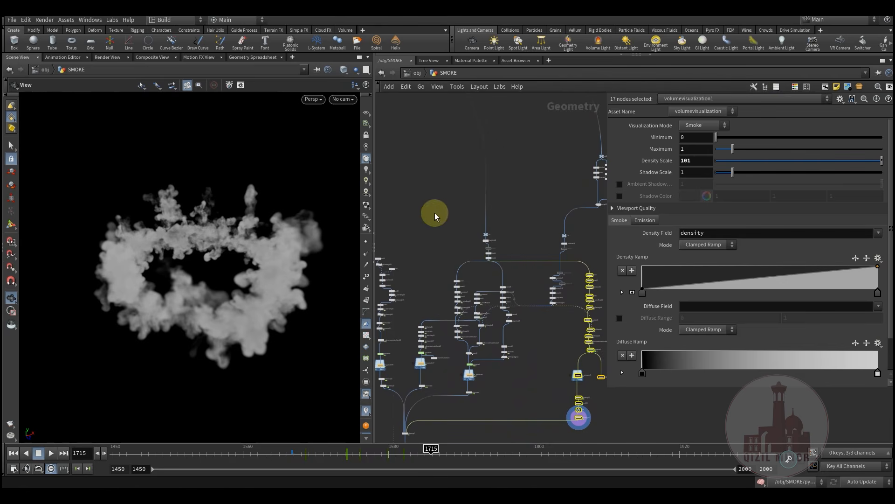
left_click_drag(532, 392, 532, 398)
middle_click_drag(492, 388, 551, 329)
left_click_drag(489, 251, 428, 337)
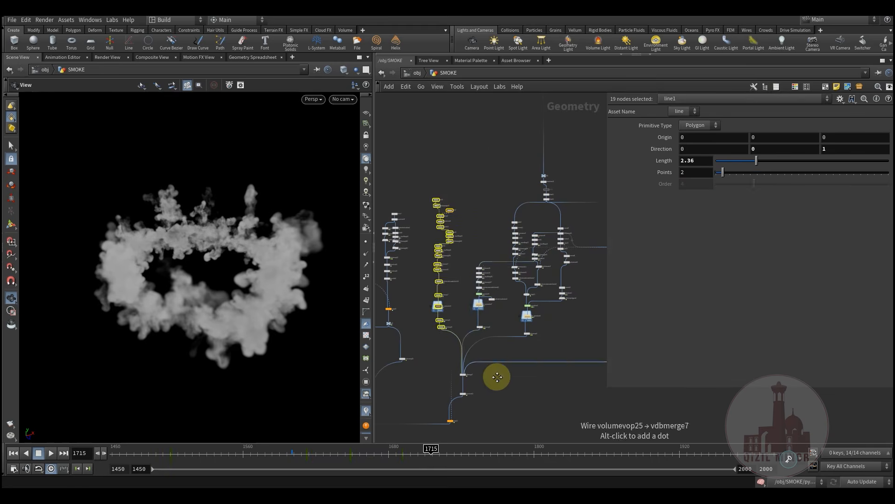
middle_click_drag(497, 376, 446, 407)
scroll(478, 214, "up", 8)
Pan through the crown chain (CV3, peak1, normal3, polyextrude2) and display blast12's crown
middle_click_drag(509, 216, 471, 244)
middle_click_drag(472, 282, 450, 223)
scroll(443, 188, "down", 3)
mouse_move(485, 345)
middle_mouse_down()
mouse_move(445, 227)
mouse_move(478, 347)
middle_mouse_up()
scroll(445, 233, "up", 3)
left_click(455, 181)
Inspect blast12's flat crown and normal3's settings
left_click(446, 181)
left_click_drag(194, 270, 217, 319)
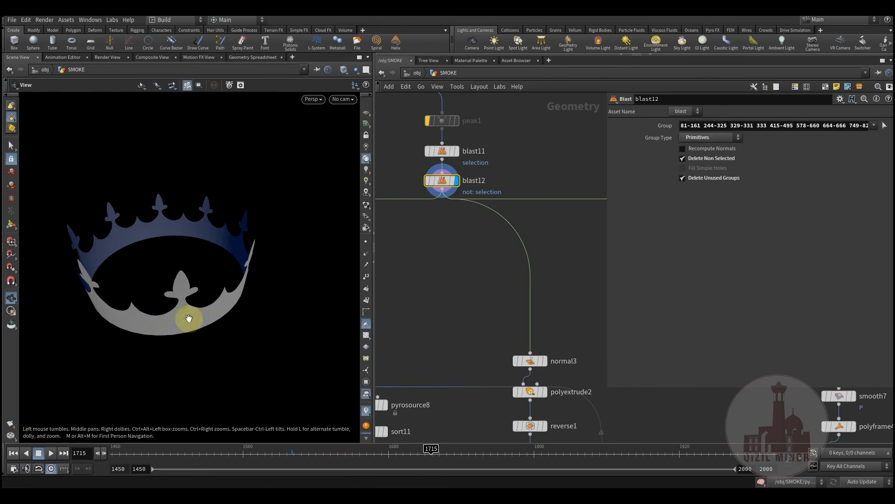
middle_click_drag(462, 337, 442, 213)
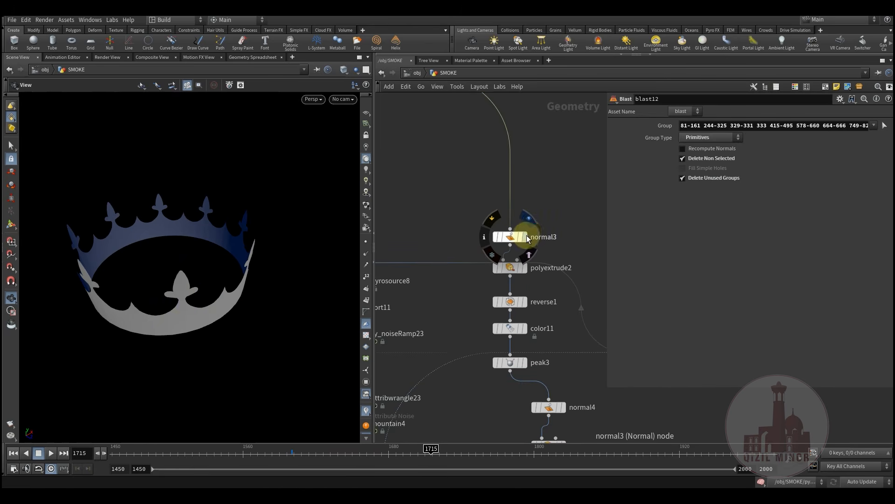
left_click(515, 240)
middle_click_drag(454, 311, 445, 271)
Display the crown extruded -0.8 by polyextrude2, then with reverse1's flipped normals
mouse_move(504, 229)
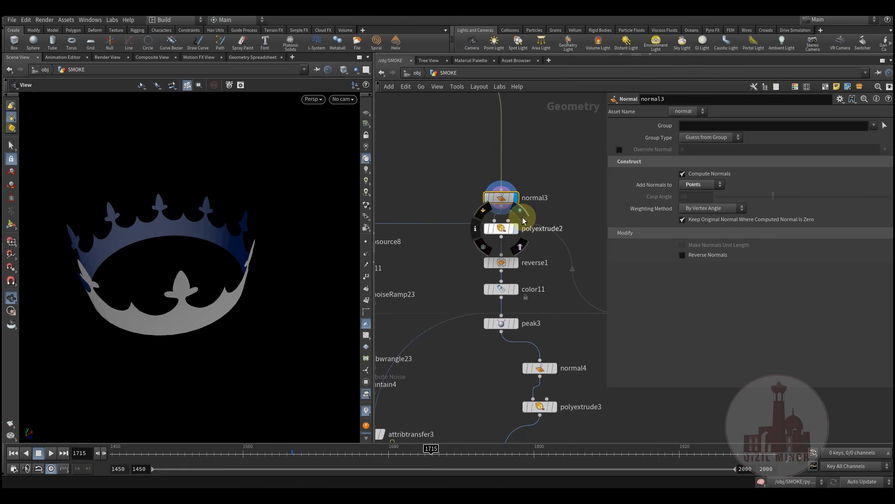
left_click(521, 212)
left_click(509, 229)
left_click_drag(206, 290, 187, 248)
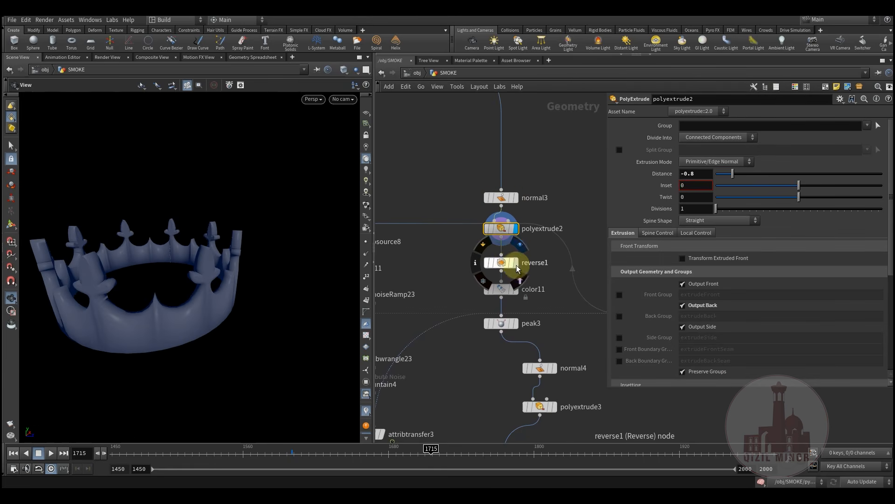
left_click(515, 263)
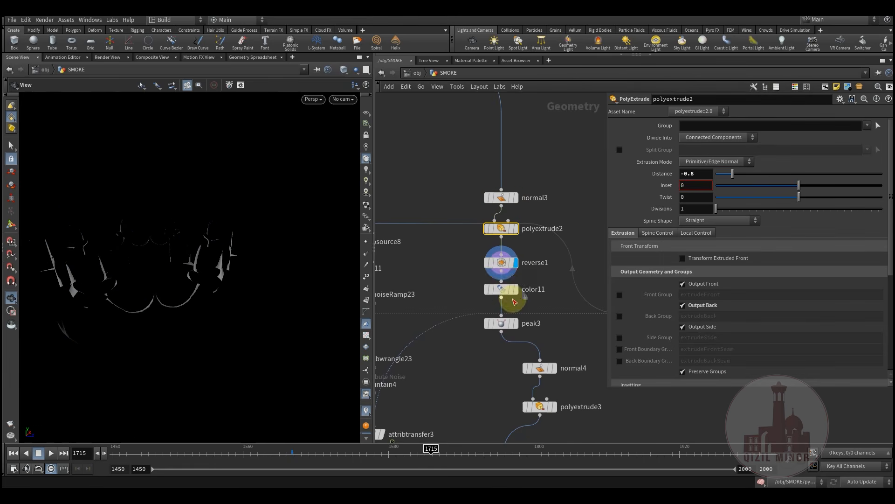
Switch to Flat Wire Shaded and display color11's crown with primitives 1031 and 1113 red
left_click(344, 69)
left_click(361, 164)
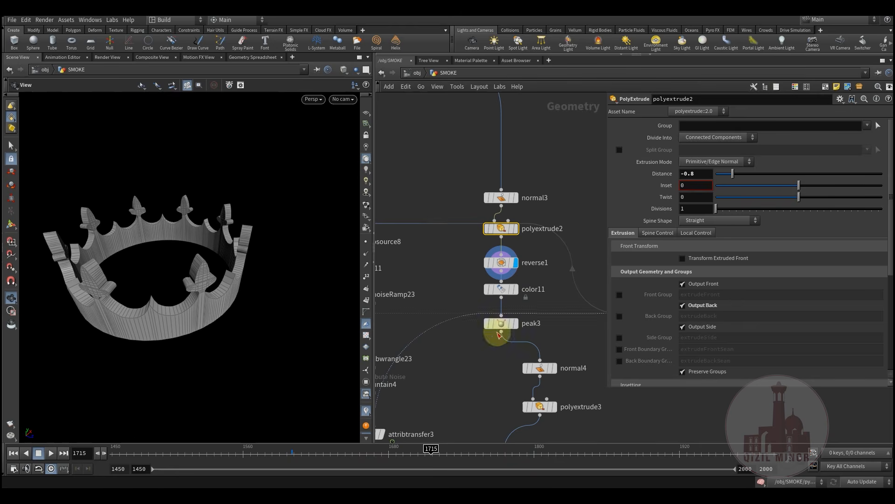
left_click(516, 292)
left_click(504, 290)
middle_click_drag(459, 364, 462, 321)
left_click_drag(247, 312, 224, 293)
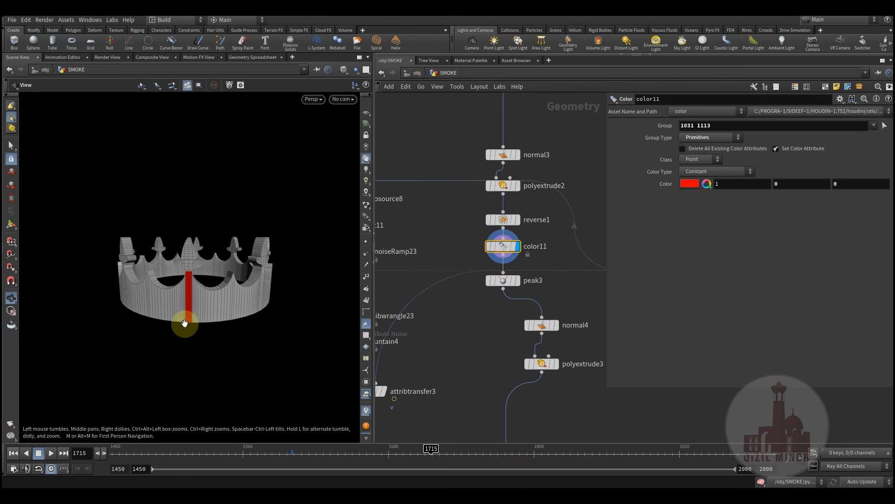
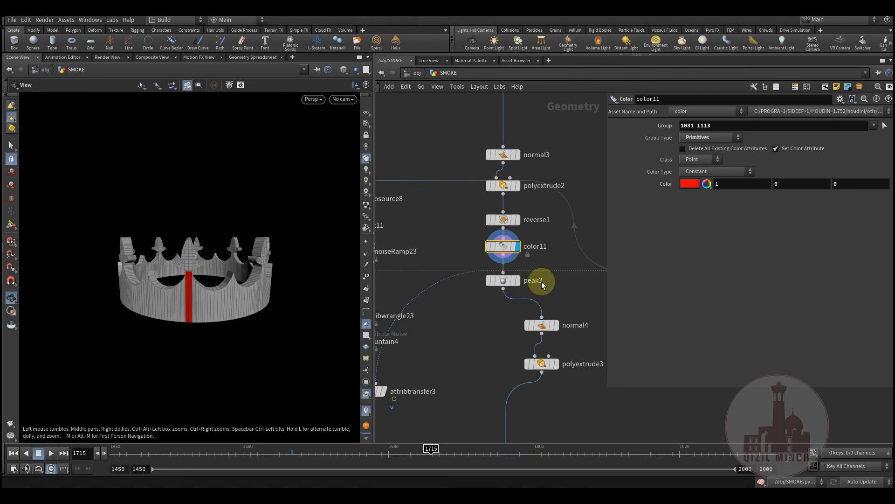
Display the peak3 stage of the crown and orbit to a higher, tilted angle
left_click(518, 280)
left_click(504, 281)
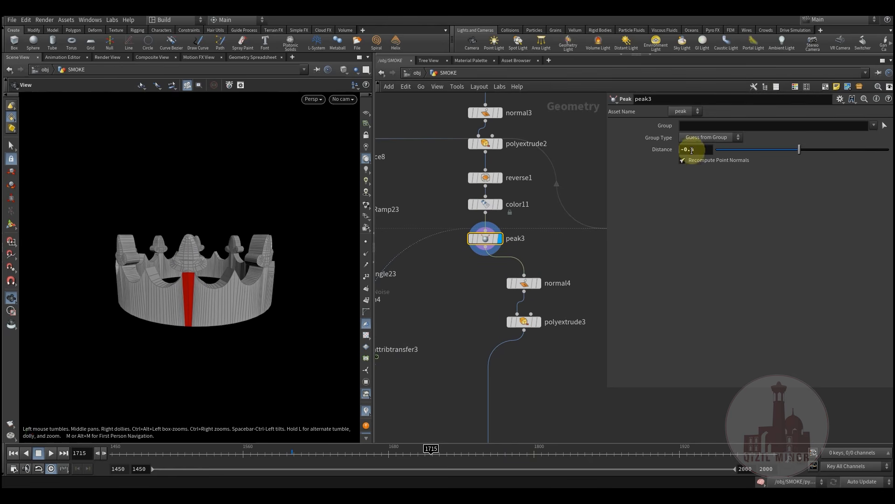
left_click_drag(208, 303, 242, 317)
Display normal4, then polyextrude3's extruded crown, orbiting close in and inside its walls
left_click(537, 284)
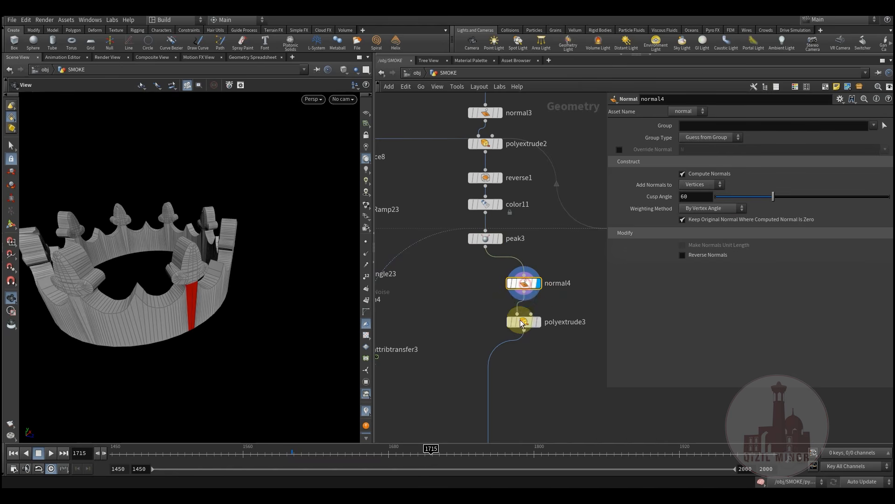
left_click(538, 324)
left_click_drag(224, 294, 193, 316)
right_click_drag(193, 317, 254, 303)
left_click_drag(254, 303, 247, 342)
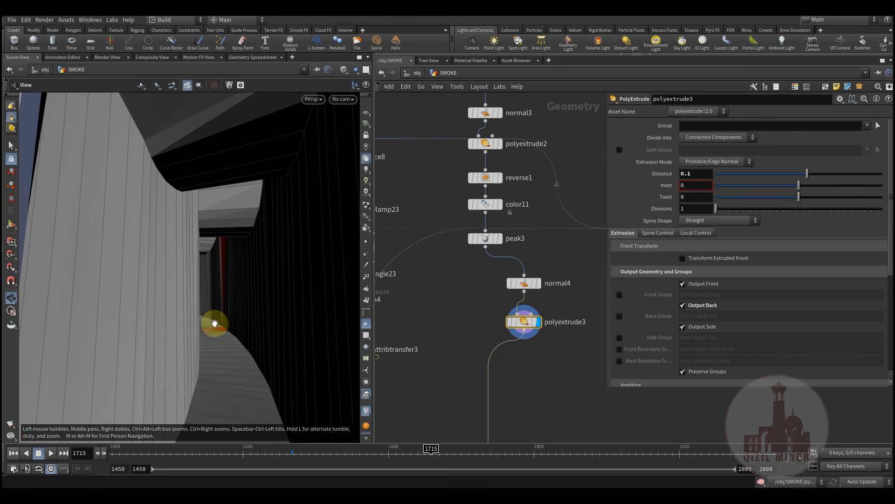
left_click_drag(223, 309, 221, 311)
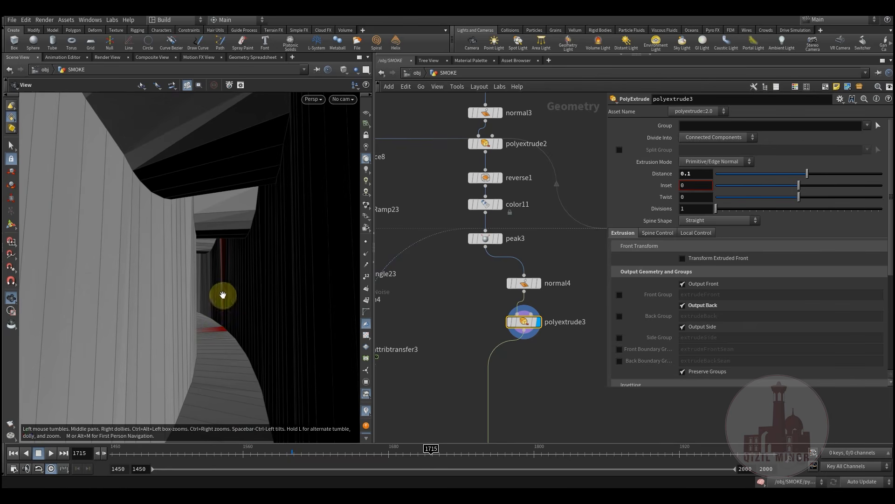
left_click_drag(200, 290, 212, 255)
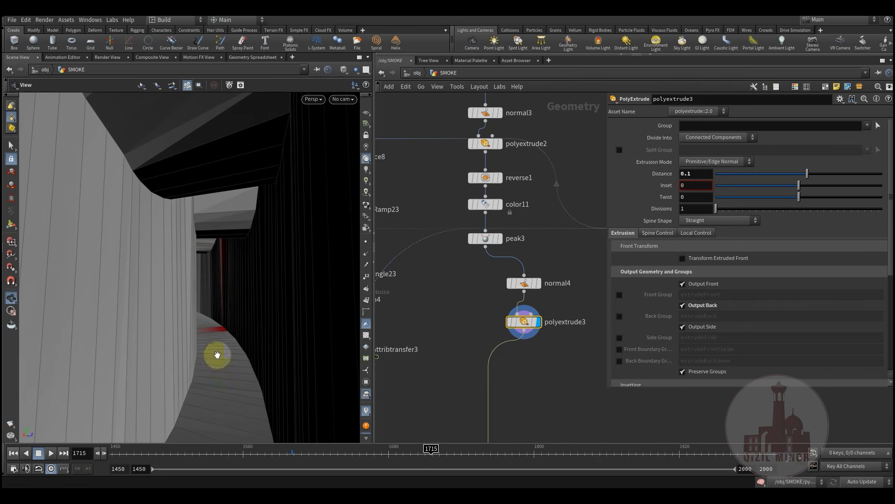
Pan the network to bring the remesh2 chain into view
scroll(459, 369, "down", 1)
middle_click_drag(454, 373, 480, 300)
scroll(480, 298, "down", 1)
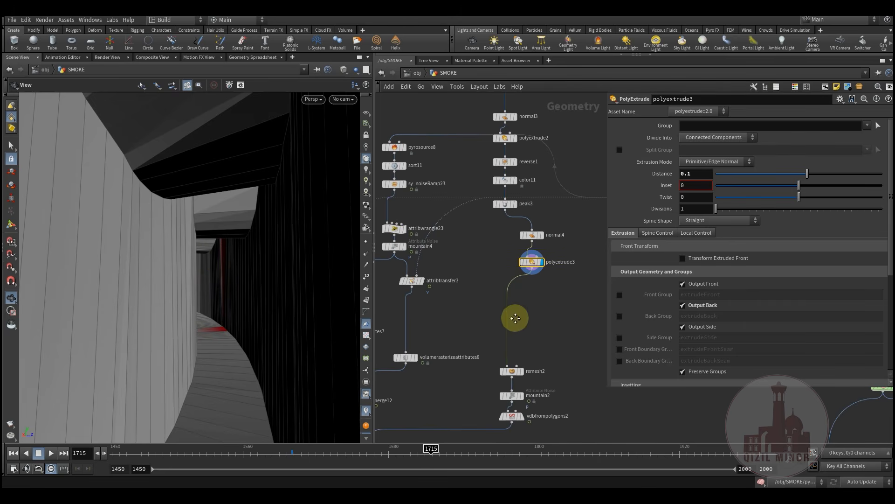
scroll(529, 386, "up", 2)
middle_click_drag(529, 386, 530, 323)
Display remesh2's remeshed crown, then mountain2's noise-displaced mesh, and orbit around it
left_click(518, 302)
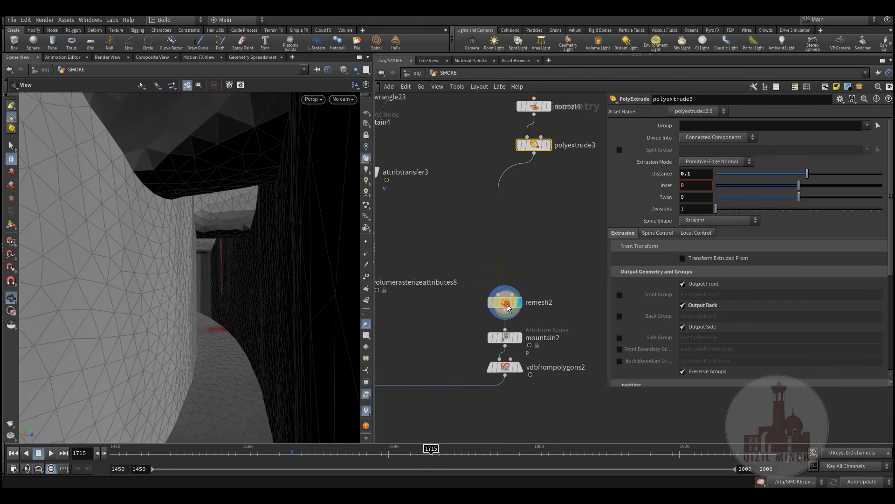
left_click(505, 302)
left_click(522, 342)
left_click(506, 337)
left_click_drag(284, 312, 523, 392)
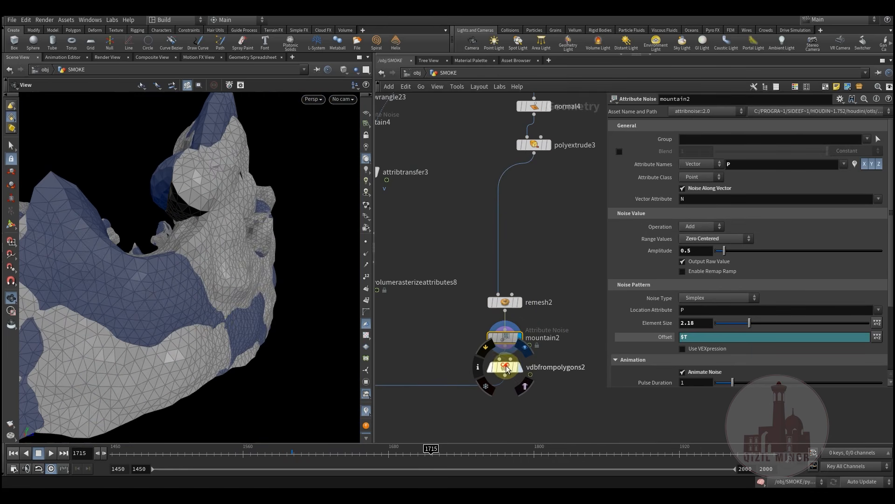
Inspect the vdbfrompolygons2 collision volume from inside and outside
left_click(509, 378)
left_click_drag(168, 326, 324, 342)
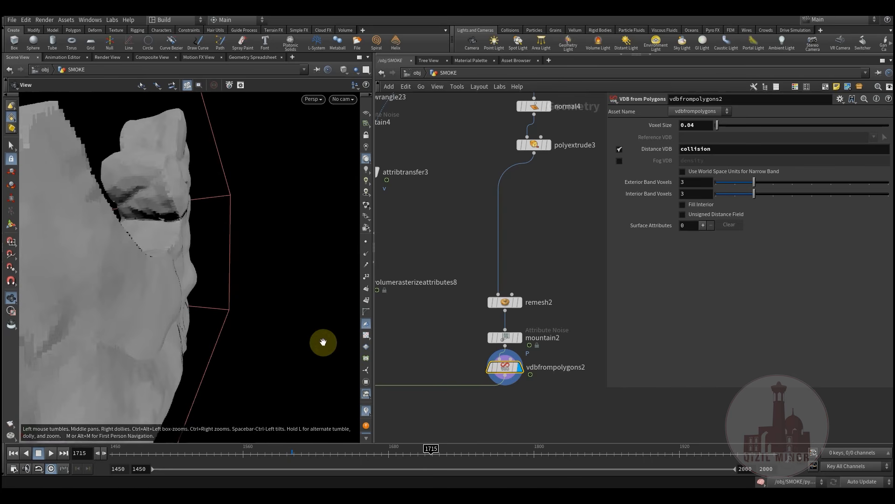
middle_click_drag(540, 324, 590, 310)
Rewind to frame 1450 and view pyrosolver4's SDF + Volume Velocity collision settings
scroll(405, 411, "down", 1)
middle_click_drag(405, 411, 514, 339)
middle_click_drag(532, 248, 492, 405)
scroll(492, 405, "down", 4)
middle_click_drag(505, 370, 505, 400)
middle_click_drag(470, 209, 505, 234)
middle_click_drag(501, 276, 489, 136)
scroll(477, 380, "up", 5)
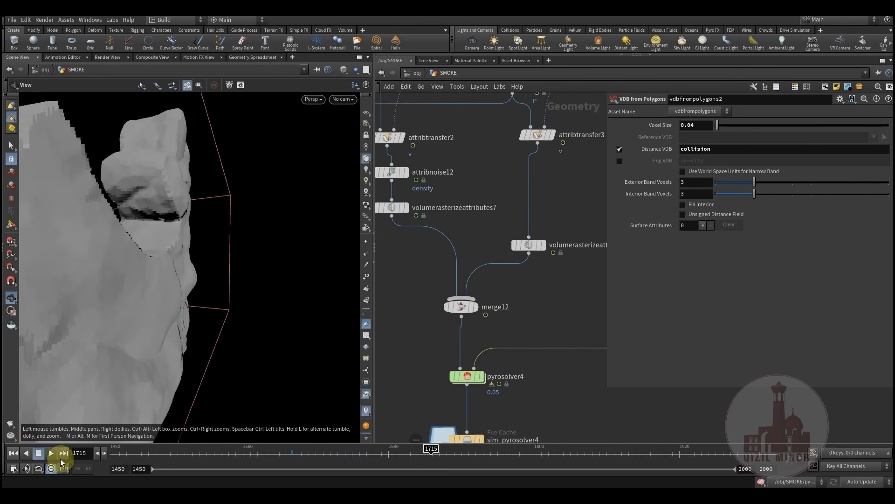
left_click(14, 454)
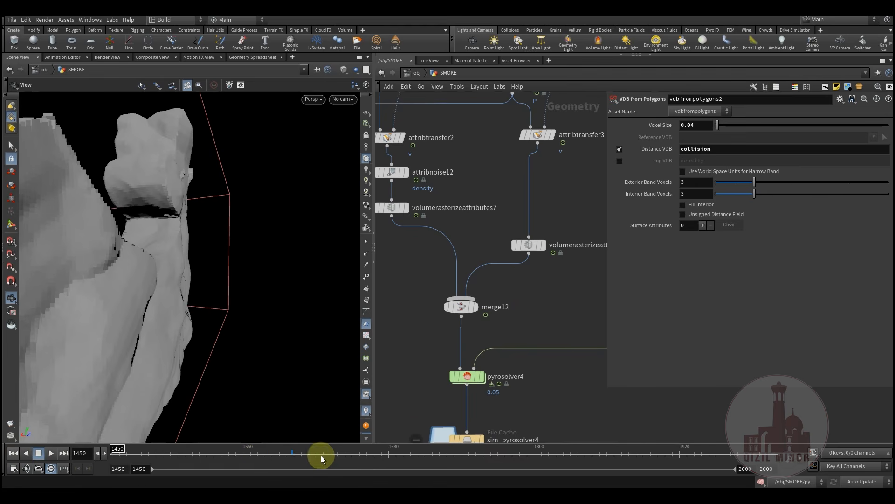
left_click(464, 379)
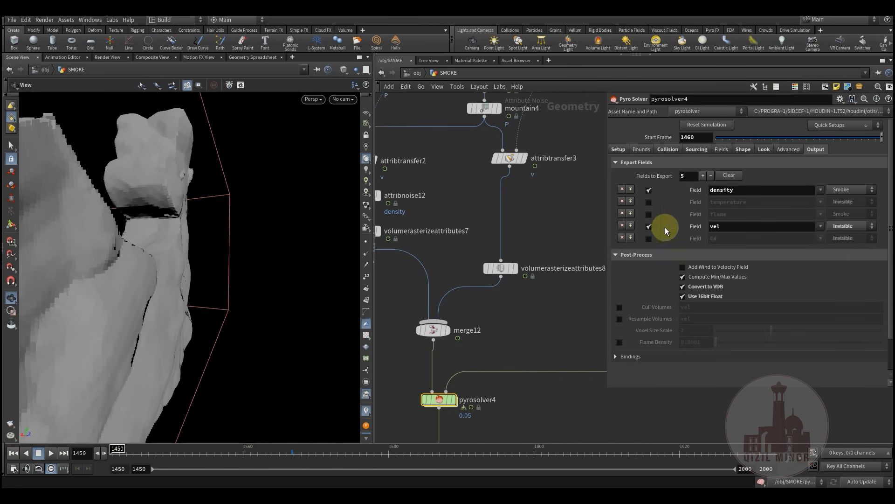
left_click(666, 153)
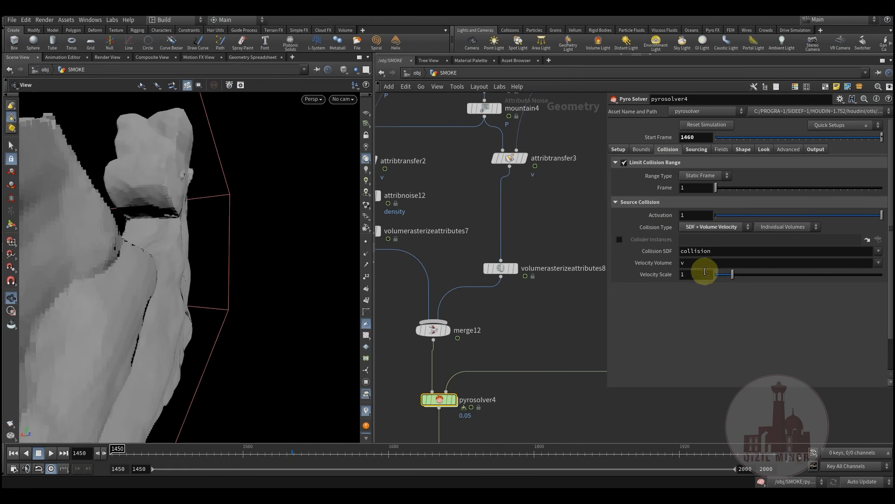
Pan the network up to center on blast12 and peak2
middle_click_drag(514, 324, 519, 298)
middle_click_drag(483, 270, 508, 424)
scroll(508, 425, "down", 4)
middle_click_drag(502, 278, 480, 353)
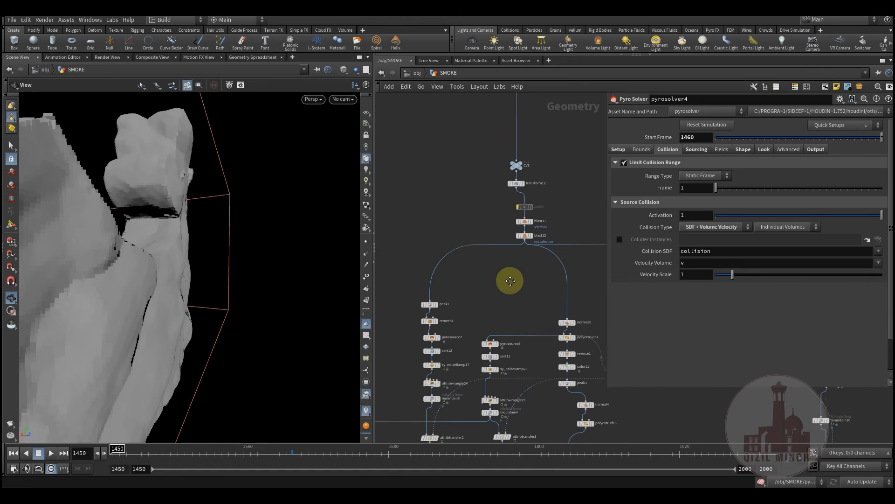
scroll(494, 277, "up", 3)
Display blast12's crown geometry and orbit around it
left_click(569, 199)
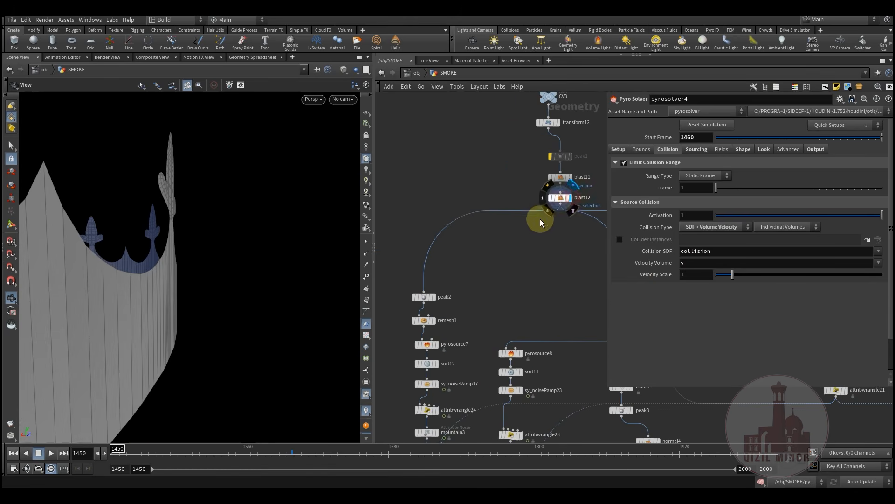
middle_click_drag(515, 284, 548, 246)
left_click_drag(189, 293, 131, 303)
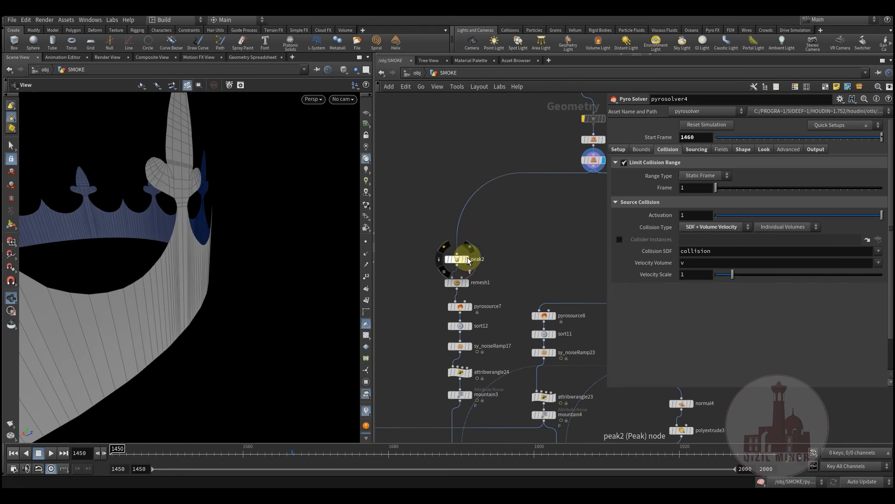
Display the peak2 stage, then remesh1's remeshed crown
left_click(469, 256)
left_click(458, 260)
middle_click_drag(522, 248, 558, 213)
scroll(502, 256, "up", 2)
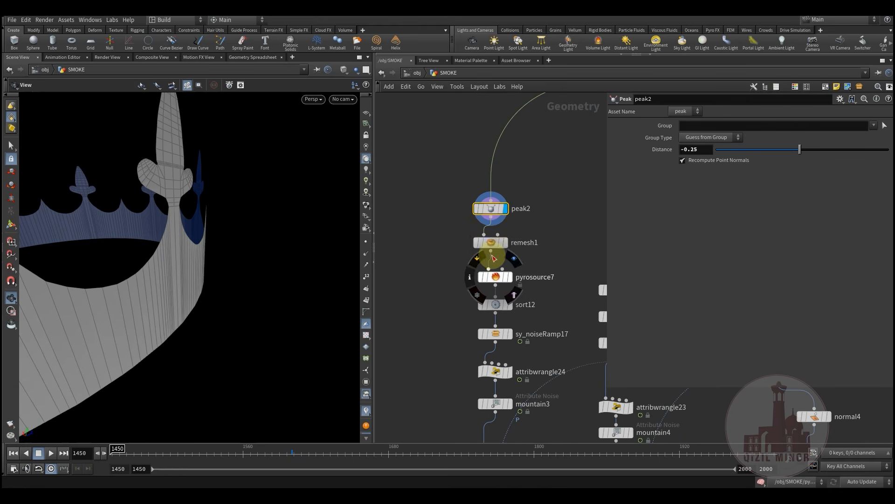
left_click(504, 241)
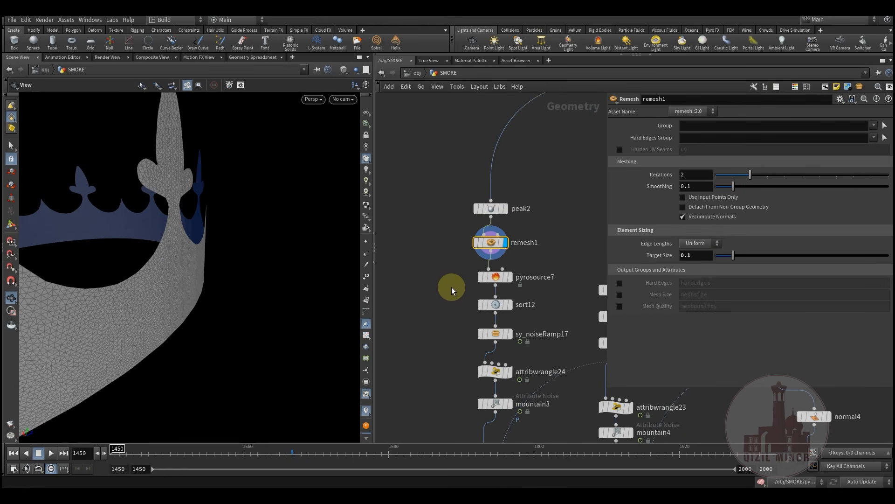
middle_click_drag(452, 290, 490, 258)
Display pyrosource7's scattered points and sort12's sorted points, orbiting the point crown from several angles
mouse_move(504, 265)
left_click(521, 245)
left_click(527, 244)
left_click_drag(186, 286, 205, 254)
mouse_move(512, 290)
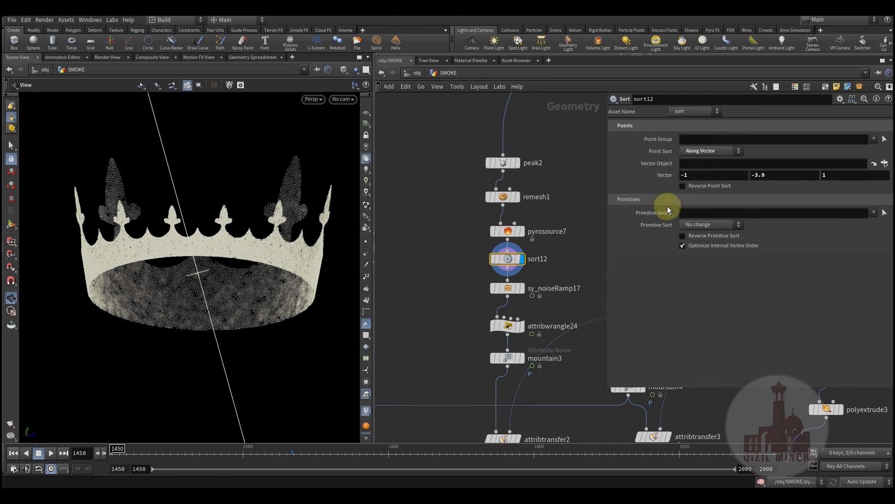
mouse_move(244, 272)
left_mouse_down()
mouse_move(236, 266)
mouse_move(243, 260)
left_mouse_up()
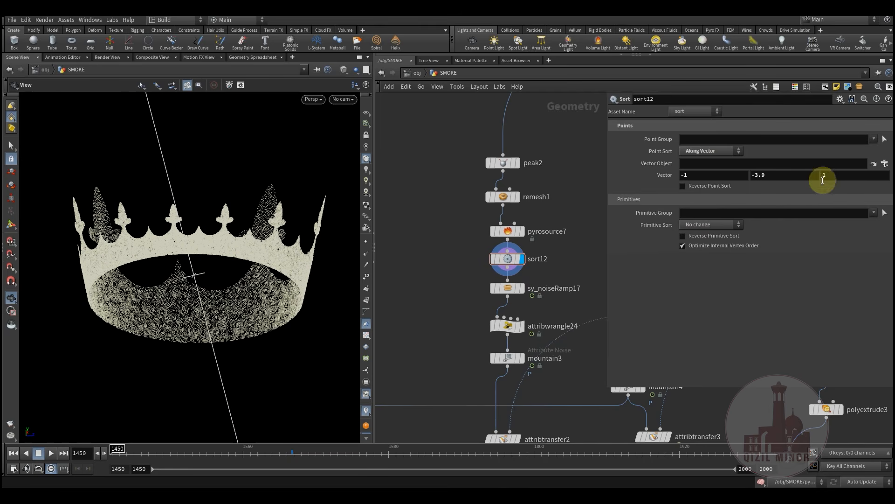
left_click_drag(289, 280, 188, 264)
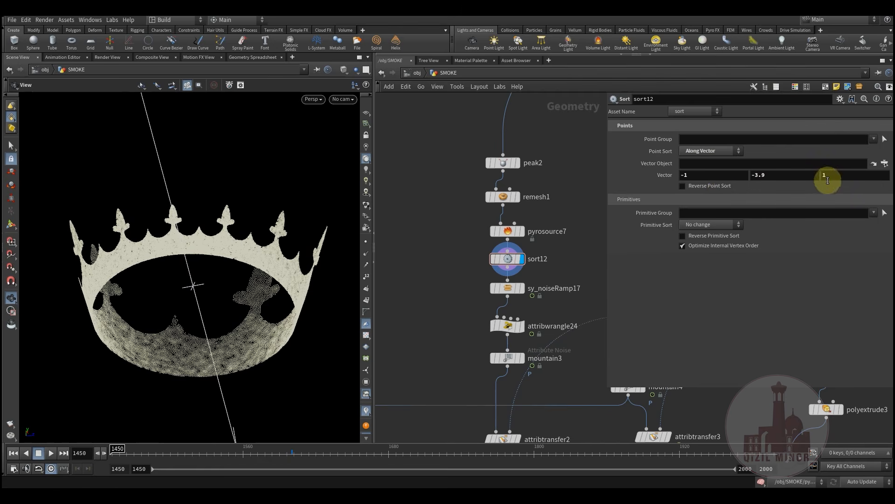
left_click_drag(328, 279, 201, 216)
left_click_drag(211, 297, 228, 353)
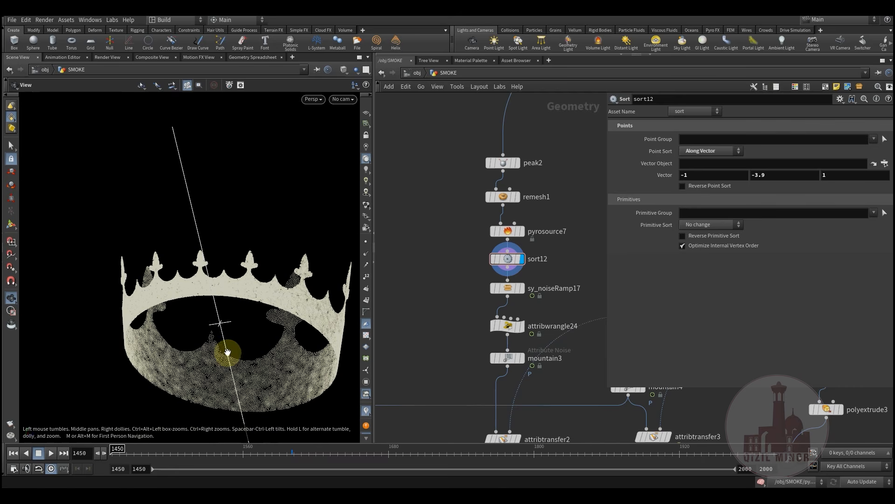
Open and display the sy_noiseRamp17 result
left_click(509, 290)
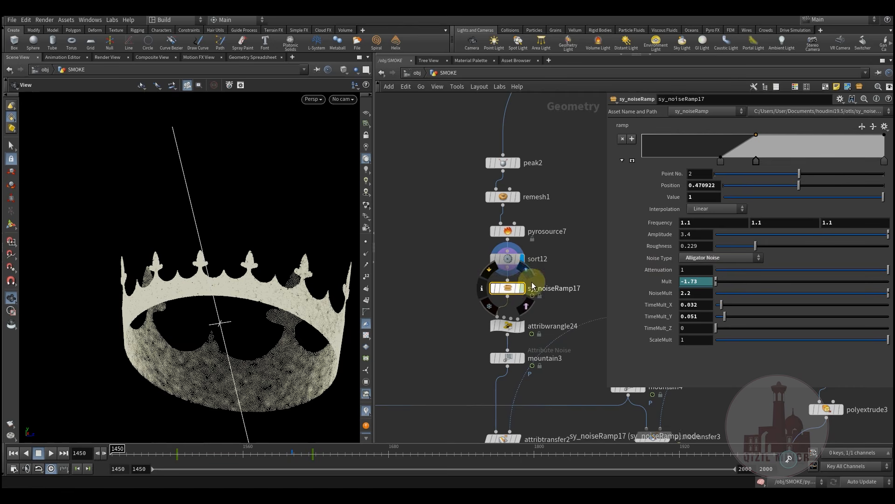
left_click(530, 277)
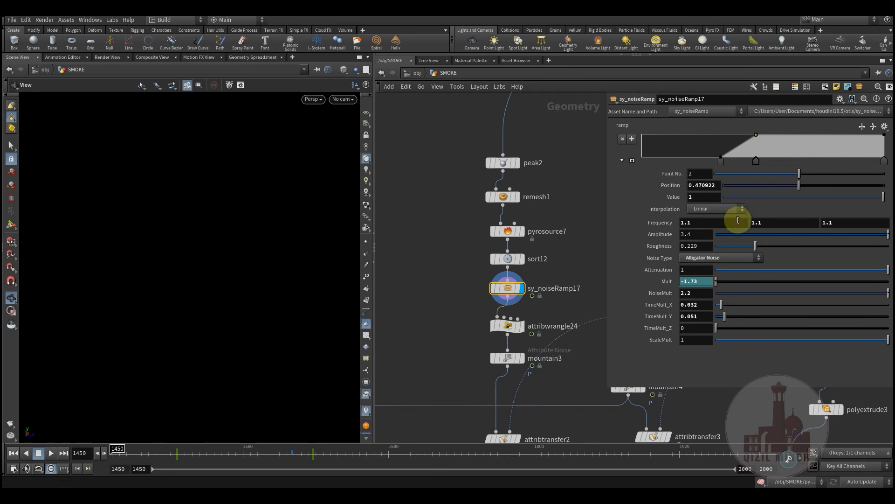
middle_click_drag(438, 263, 455, 235)
Select the five-node column from peak2 to sy_noiseRamp17, clear it, and bring up the node-add list
left_click_drag(468, 137, 551, 282)
left_click(494, 280)
left_click_drag(476, 138, 549, 280)
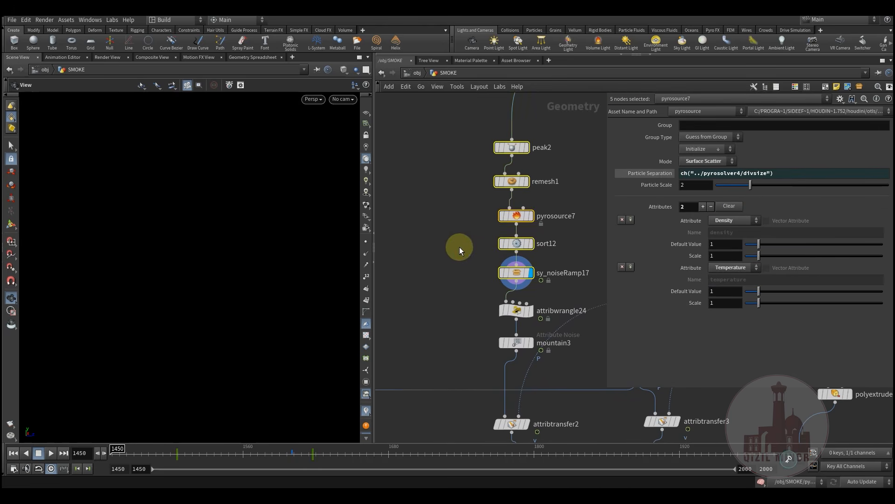
middle_click_drag(468, 215, 461, 247)
left_click(448, 153)
left_click_drag(462, 182, 548, 315)
left_click(438, 316)
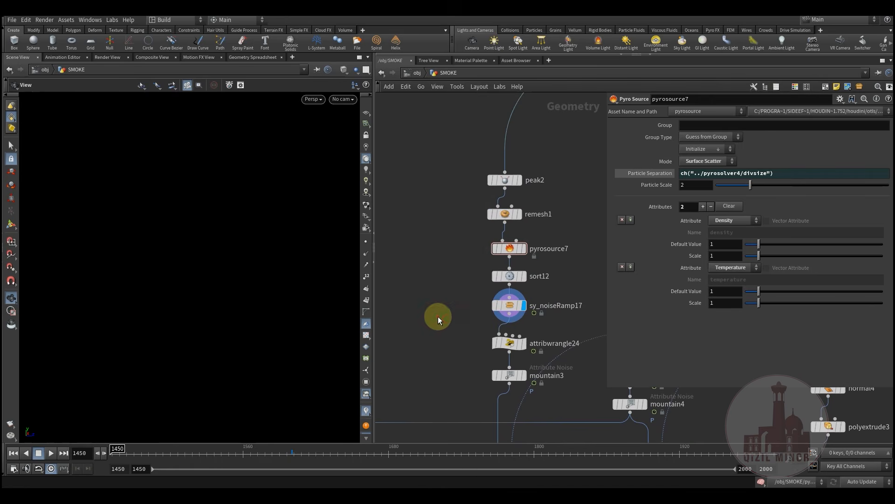
middle_click_drag(422, 255, 442, 220)
key("Tab")
Place a qm_noiseRamp1 node beside the chain, then delete it
mouse_move(471, 321)
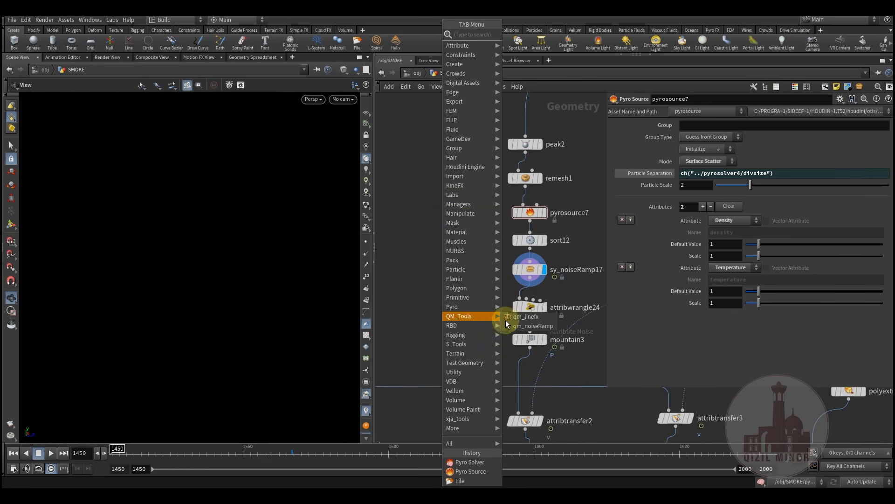
left_click(508, 321)
left_click(449, 296)
mouse_move(449, 297)
left_mouse_down()
mouse_move(459, 273)
mouse_move(441, 291)
mouse_move(459, 288)
mouse_move(450, 289)
left_mouse_up()
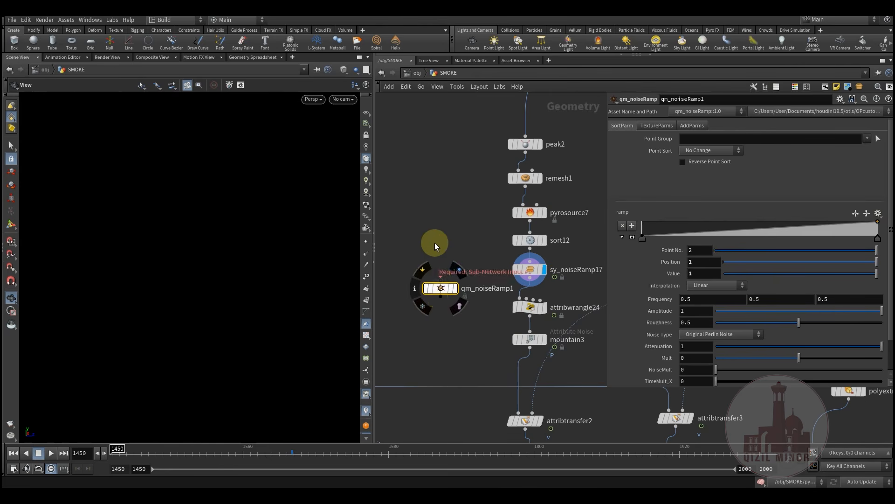
left_click_drag(459, 321, 460, 306)
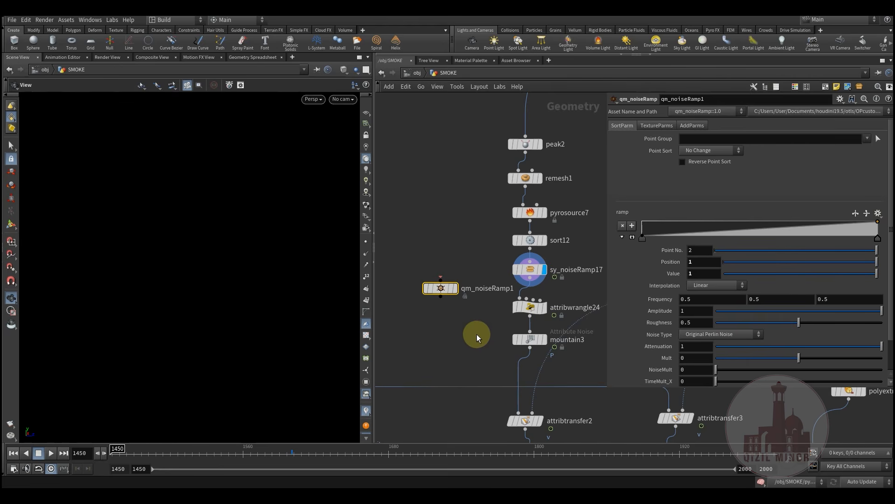
key("Delete")
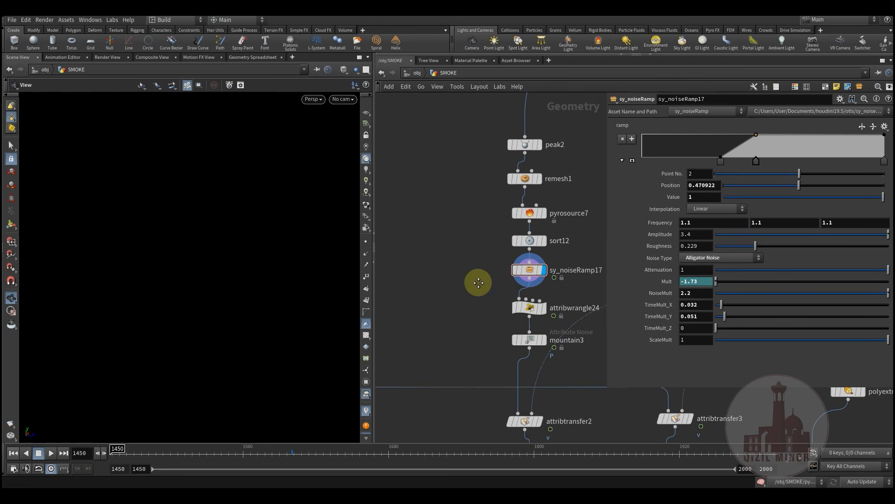
Scrub the timeline to preview sy_noiseRamp17's animated ramp reveal around frame 1571
middle_click_drag(478, 282, 419, 264)
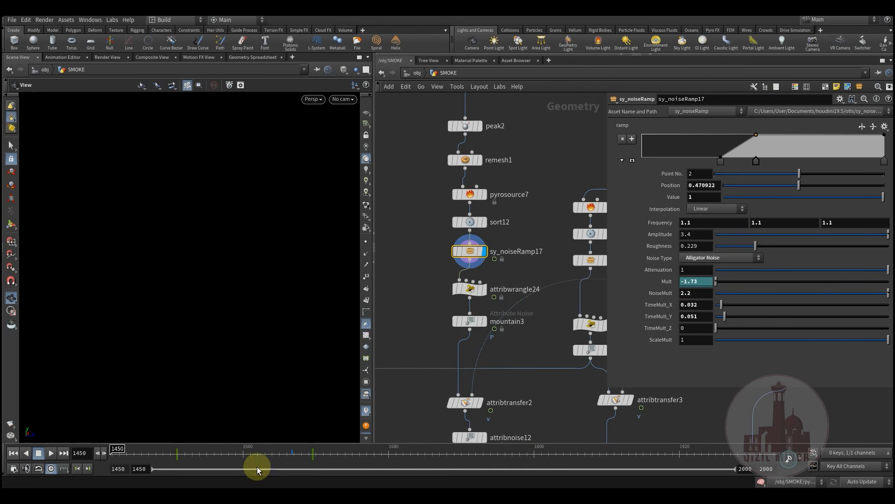
left_click_drag(130, 448, 257, 453)
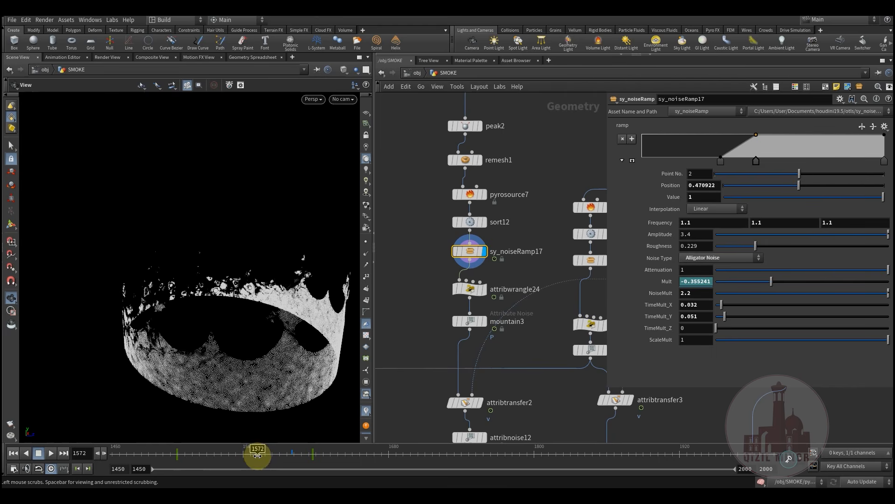
left_click_drag(142, 453, 255, 455)
Display attribwrangle24 removing points with Cd.x below 0.1 and scrub frames to check the trimmed crown
left_click(488, 271)
left_click(470, 291)
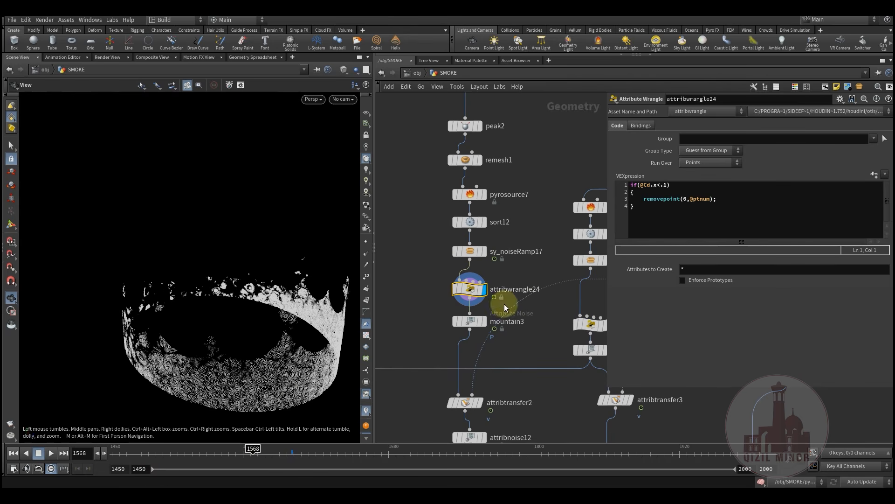
left_click_drag(200, 462, 317, 458)
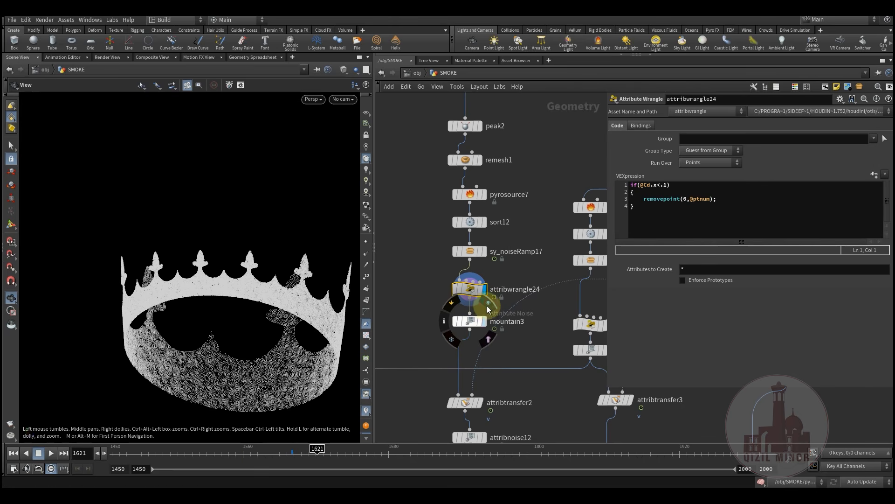
Display mountain3's noise, then attribtransfer2, and inspect attribtransfer2's transfer settings
left_click(484, 321)
middle_click_drag(423, 357, 451, 301)
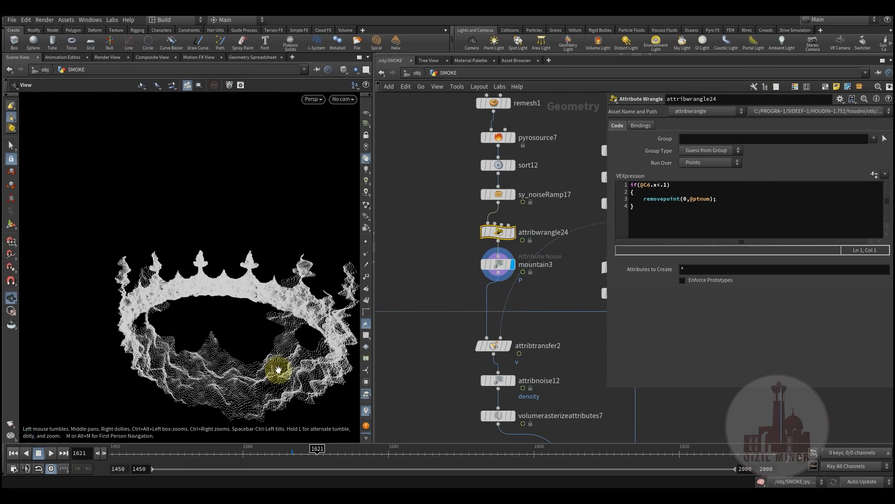
left_click(509, 345)
middle_click_drag(578, 349, 454, 361)
scroll(453, 361, "down", 3)
middle_click_drag(519, 361, 387, 345)
middle_click_drag(547, 368, 636, 344)
middle_click_drag(424, 330, 567, 286)
scroll(529, 335, "up", 3)
left_click(446, 282)
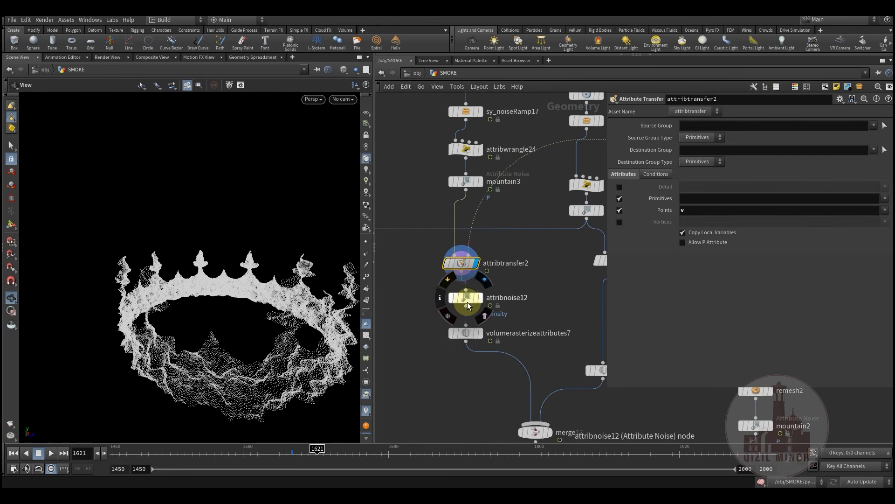
Display attribnoise12's density noise and open its settings
left_click_drag(464, 299, 455, 297)
left_click(472, 297)
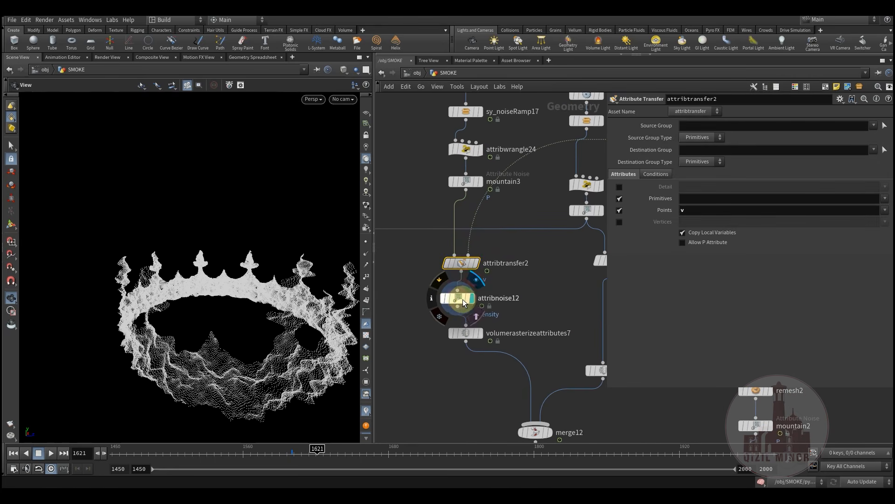
left_click(462, 299)
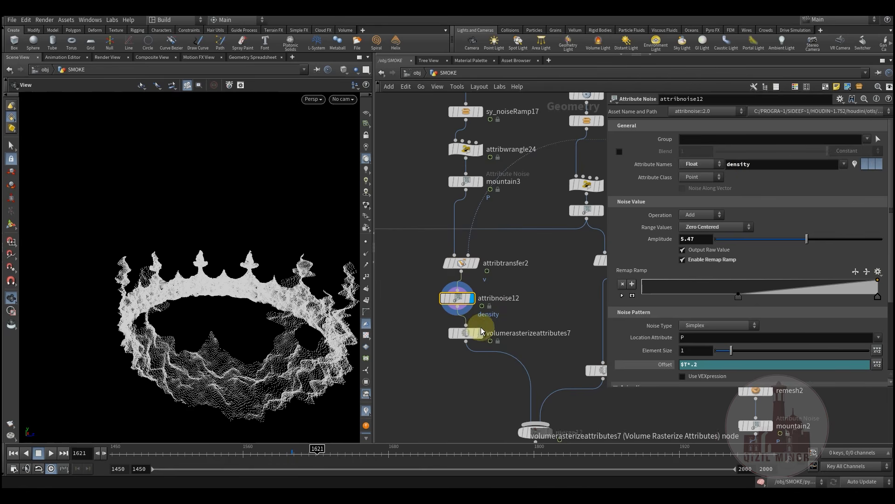
Display volumerasterizeattributes7's crown volume and confirm its 'v density temperature' attribute list
left_click_drag(477, 340, 469, 340)
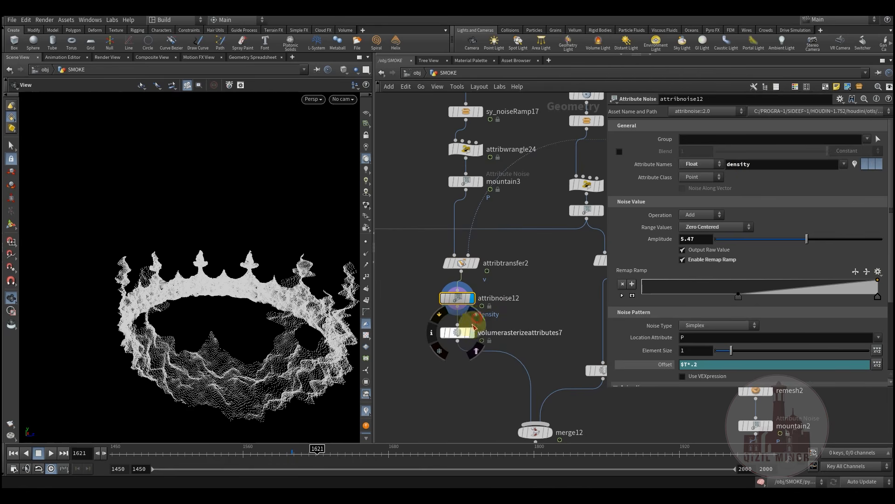
left_click(472, 329)
left_click(462, 331)
middle_click_drag(537, 319, 526, 287)
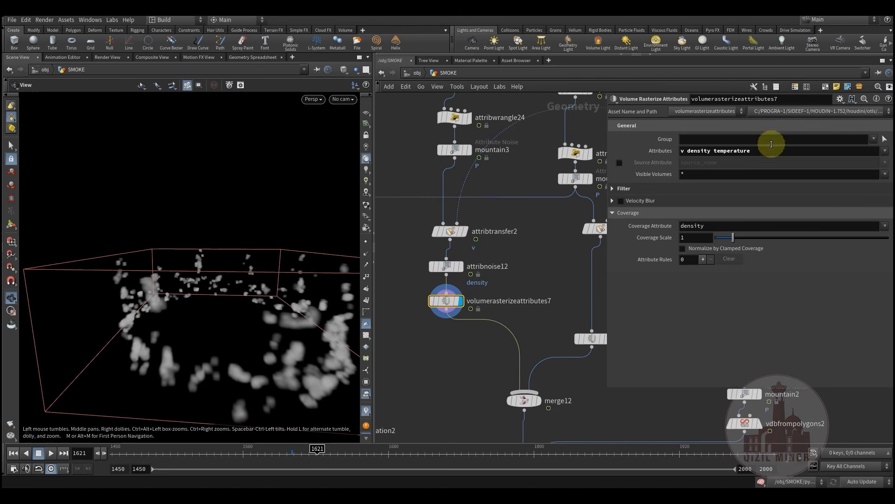
key("Return")
middle_click_drag(519, 322, 502, 329)
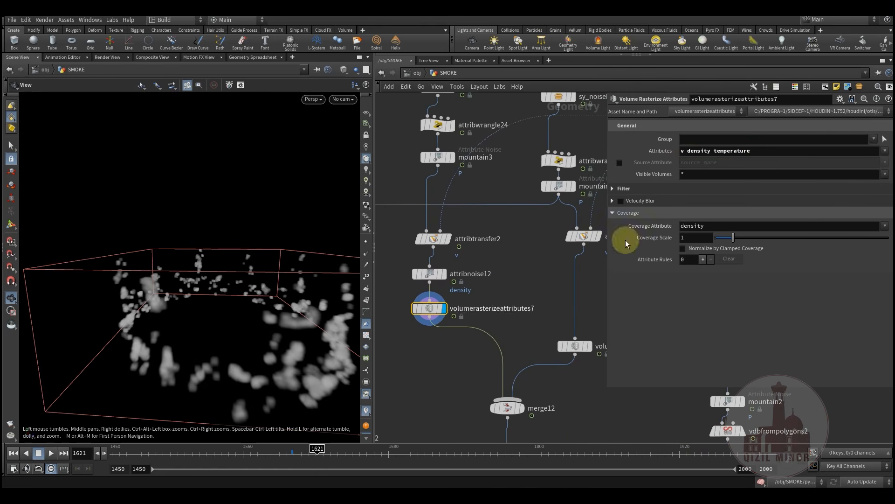
left_click_drag(756, 148, 686, 157)
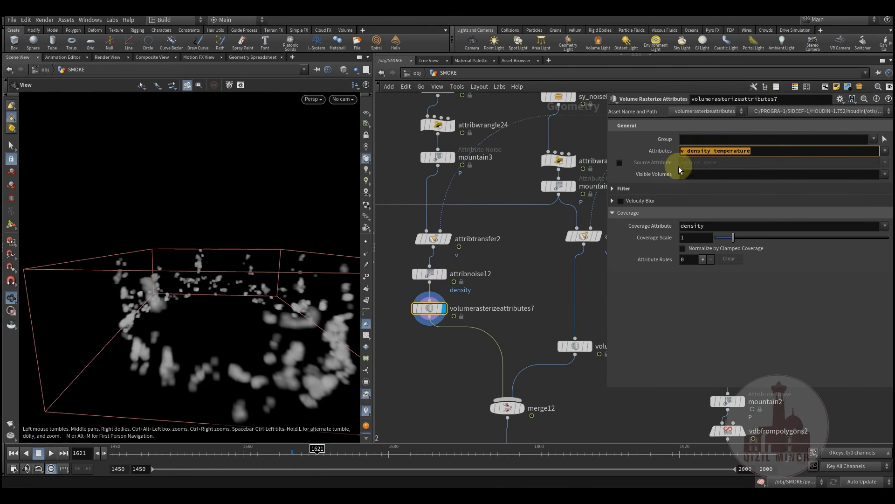
Display pyrosource8's crown points, then sort11's points sorted along vector (-1, 0, 1)
middle_click_drag(505, 340, 444, 435)
scroll(467, 376, "down", 3)
middle_click_drag(457, 380, 434, 402)
middle_click_drag(503, 214, 491, 167)
middle_click_drag(504, 337, 562, 400)
scroll(505, 242, "up", 2)
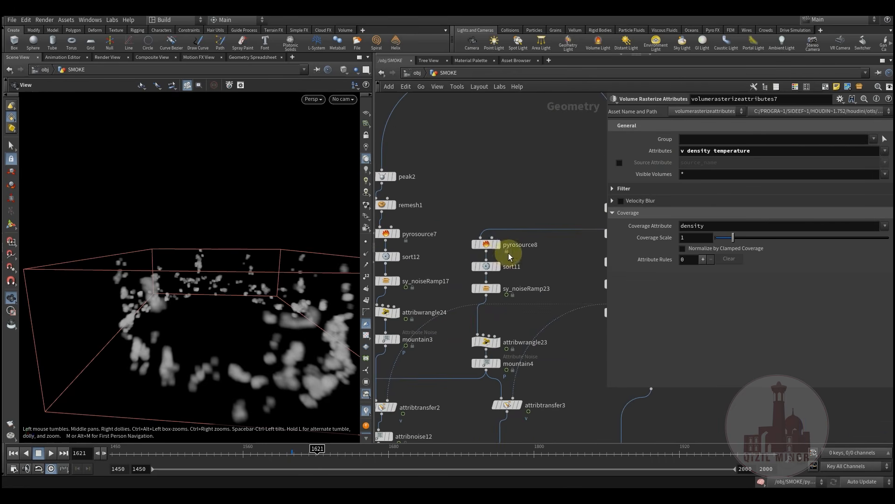
left_click(499, 248)
left_click_drag(230, 360, 399, 310)
scroll(501, 269, "up", 2)
left_click(499, 268)
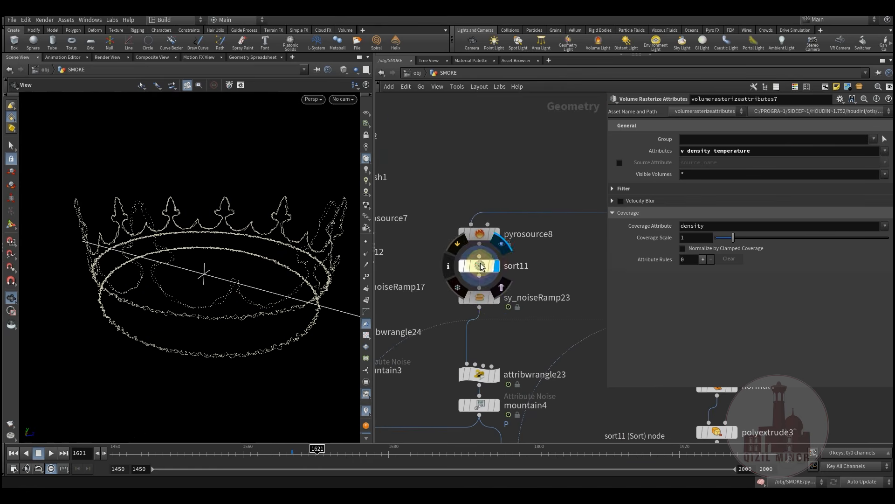
left_click_drag(235, 325, 293, 278)
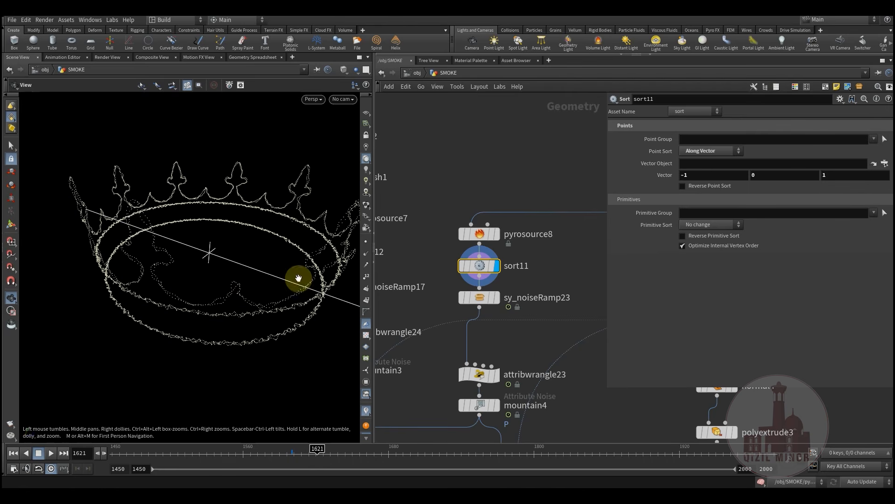
Display sy_noiseRamp23 and scrub from frame 1514 to preview the ramp reveal
left_click(488, 298)
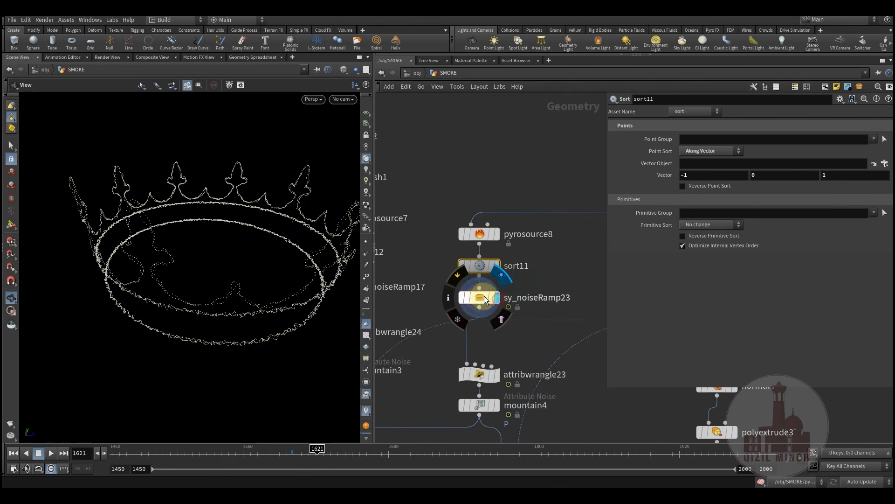
left_click_drag(263, 283, 262, 297)
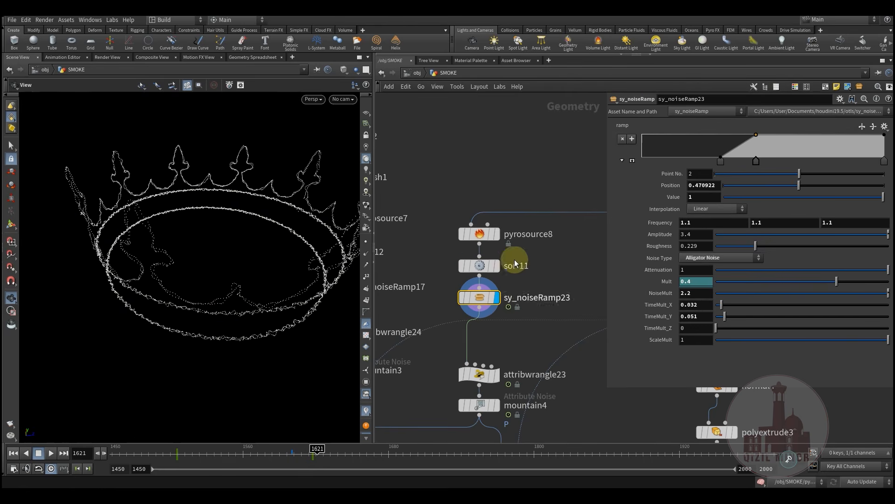
left_click(196, 453)
left_click_drag(196, 453, 340, 453)
Display attribwrangle23's point-removal result
left_click(496, 375)
left_click_drag(480, 375, 479, 358)
middle_click_drag(456, 384, 482, 285)
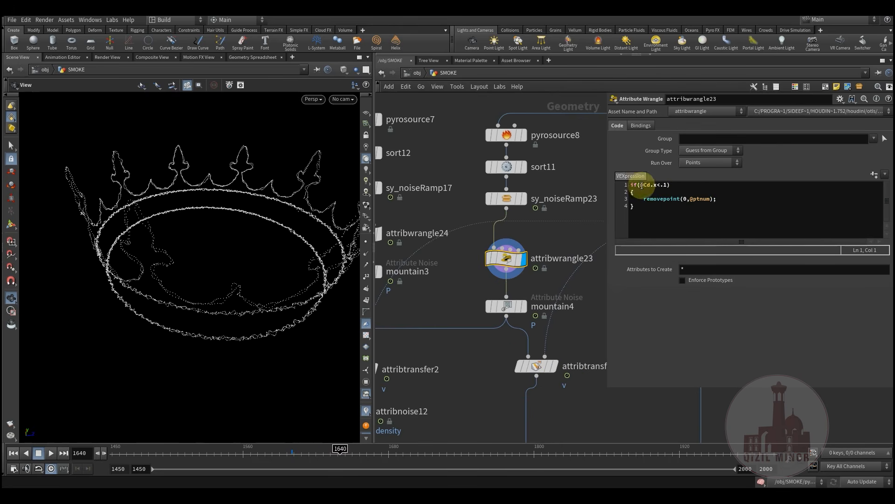
Display mountain4's noise-displaced particle crown, scrub frames, and open attribtransfer3's v transfer settings
mouse_move(507, 307)
left_click(531, 287)
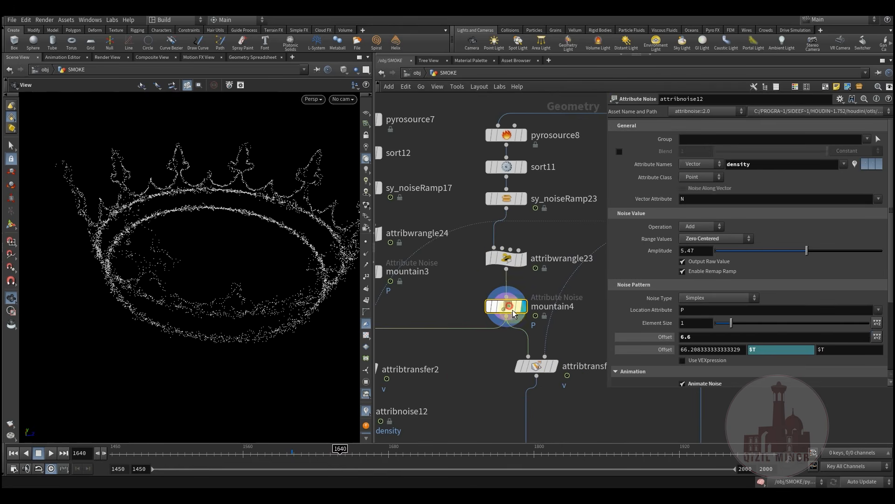
left_click_drag(246, 274, 256, 306)
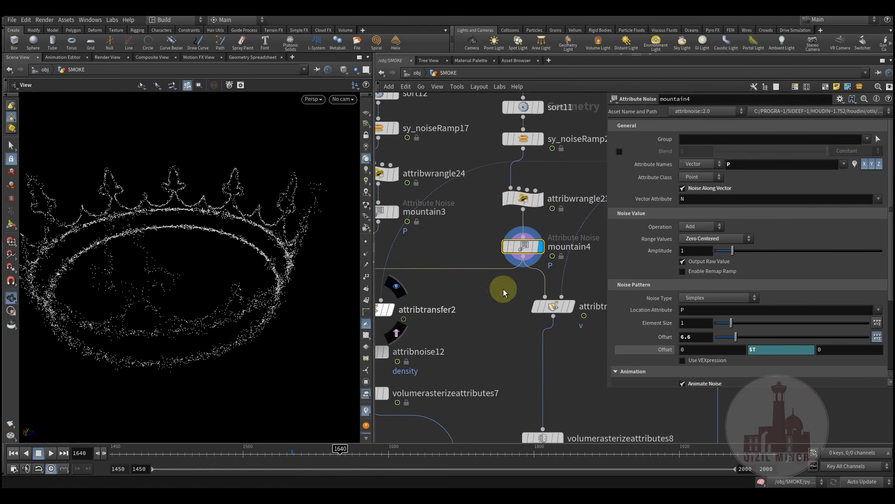
left_click_drag(206, 282, 234, 316)
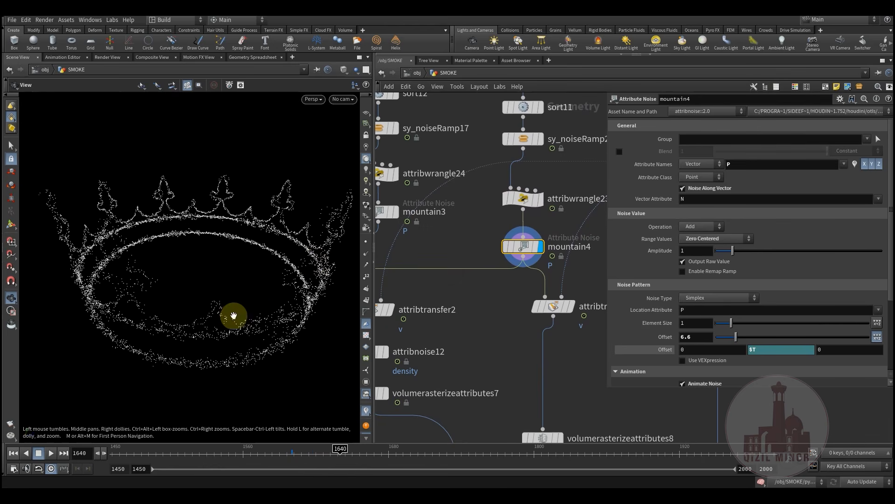
left_click_drag(312, 282, 222, 335)
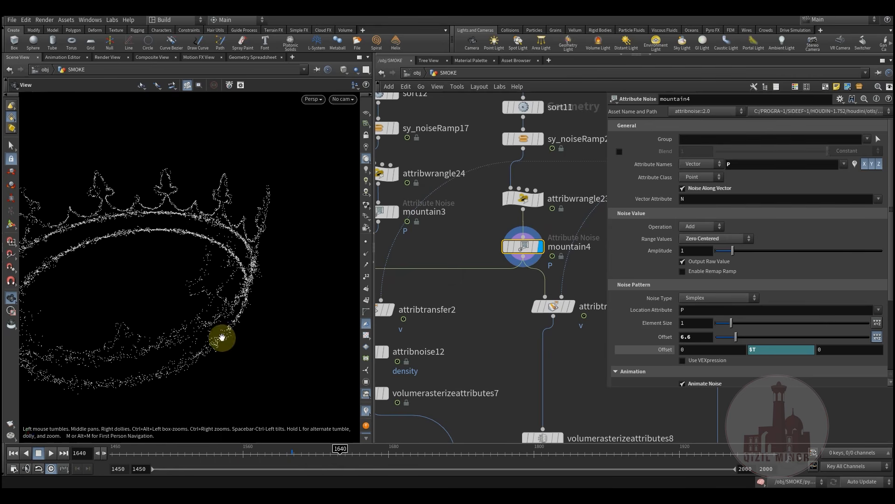
left_click_drag(239, 456, 287, 452)
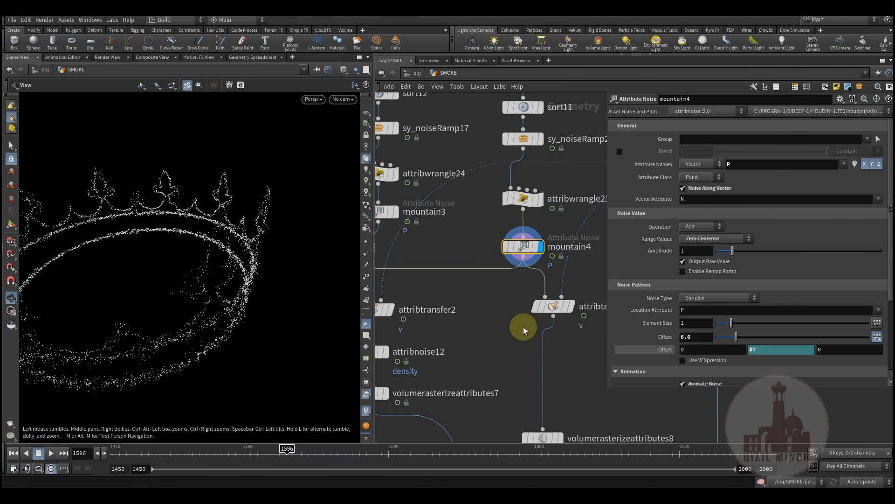
mouse_move(523, 330)
middle_mouse_down()
mouse_move(499, 323)
mouse_move(494, 286)
middle_mouse_up()
left_click(525, 308)
Display the second crown's rasterized volume, then merge12's merged smoke volume, orbiting around it
middle_click_drag(538, 375, 513, 306)
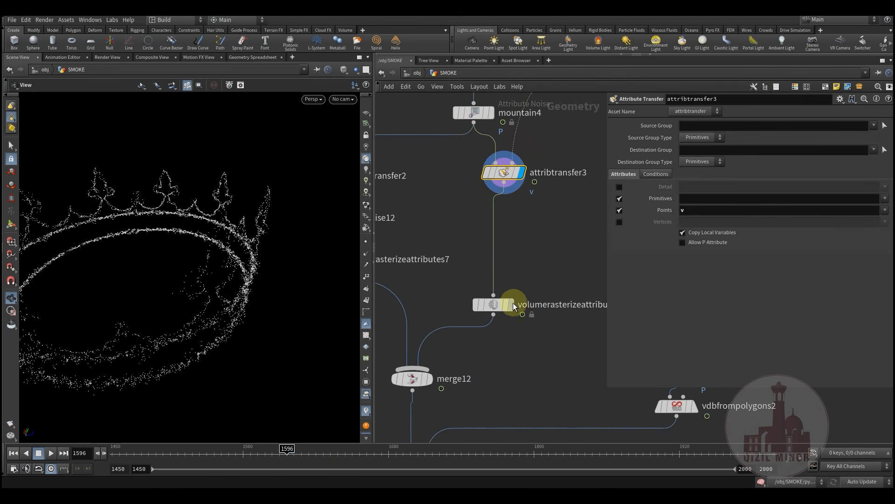
left_click(515, 284)
middle_click_drag(452, 304, 506, 262)
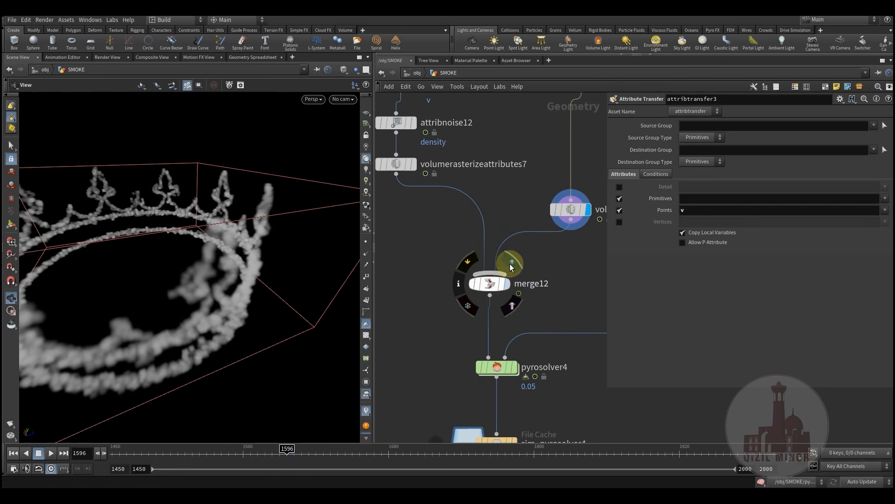
left_click(511, 264)
right_click_drag(228, 304, 161, 317)
middle_click_drag(443, 322, 470, 321)
left_click_drag(224, 304, 178, 327)
Scrub to frame 1492, bring sim_pyrosolver4 into view, and rewind to frame 1450
left_click_drag(140, 450, 398, 452)
middle_click_drag(487, 312, 446, 221)
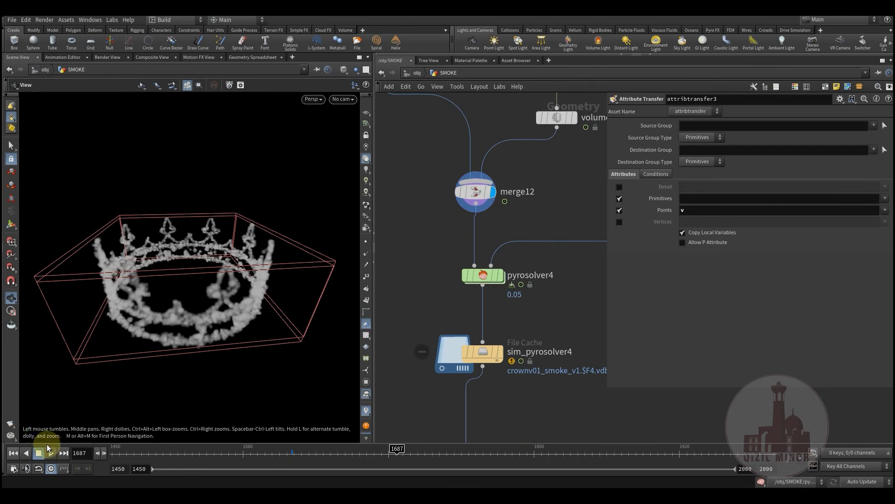
left_click(13, 453)
Review pyrosolver4's general simulation, collision and source volume settings
left_click(482, 277)
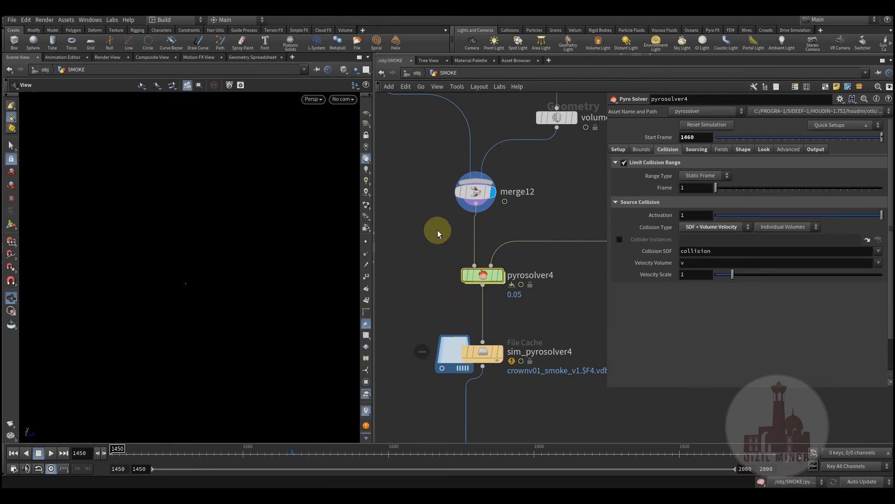
left_click(624, 153)
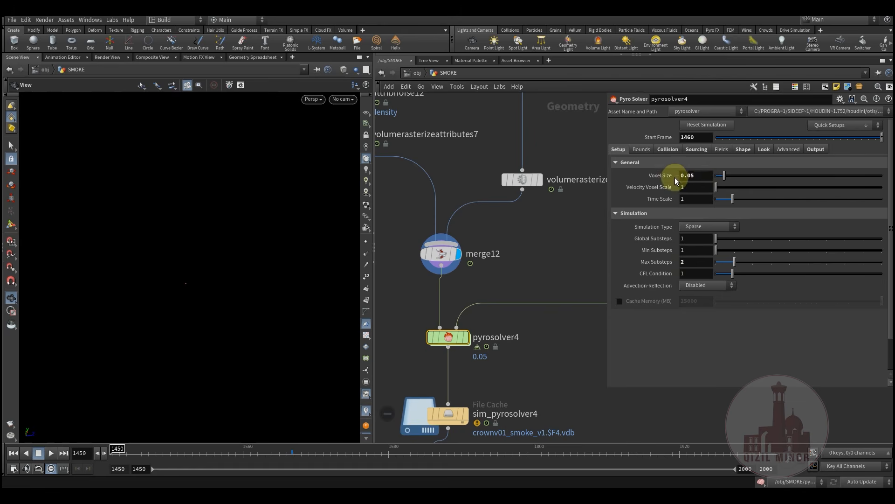
left_click(666, 149)
left_click(695, 150)
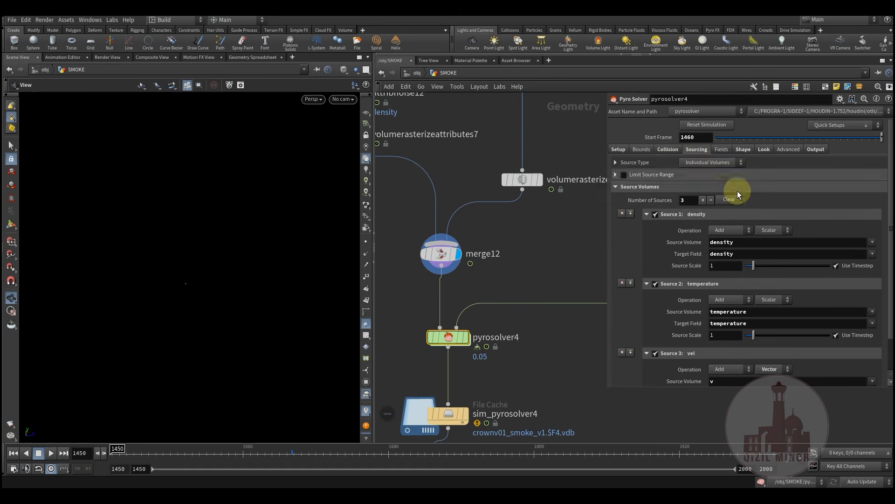
scroll(685, 294, "down", 2)
scroll(685, 292, "up", 2)
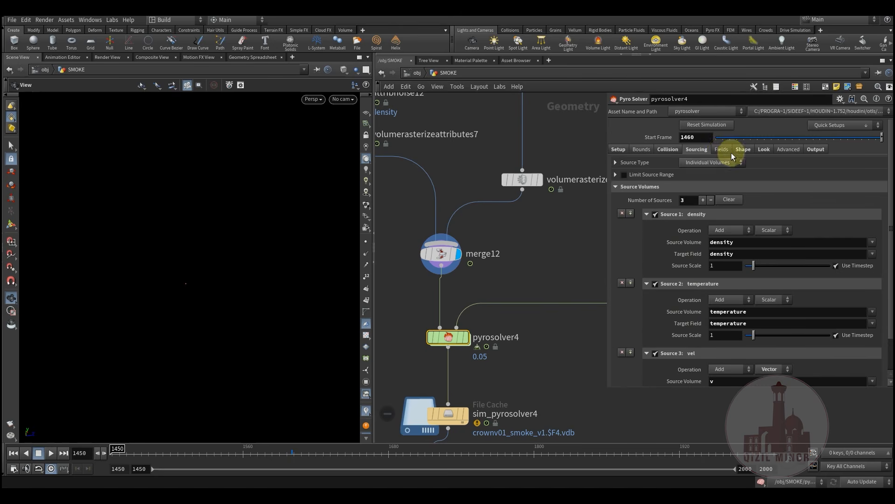
Step through pyrosolver4's Fields, Shape, Look and Output tabs, ending on exported density and vel
left_click(722, 150)
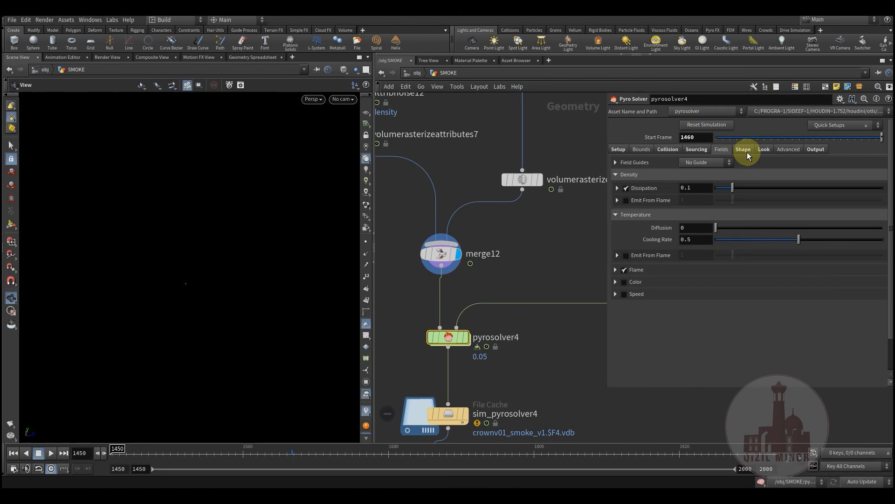
left_click(747, 150)
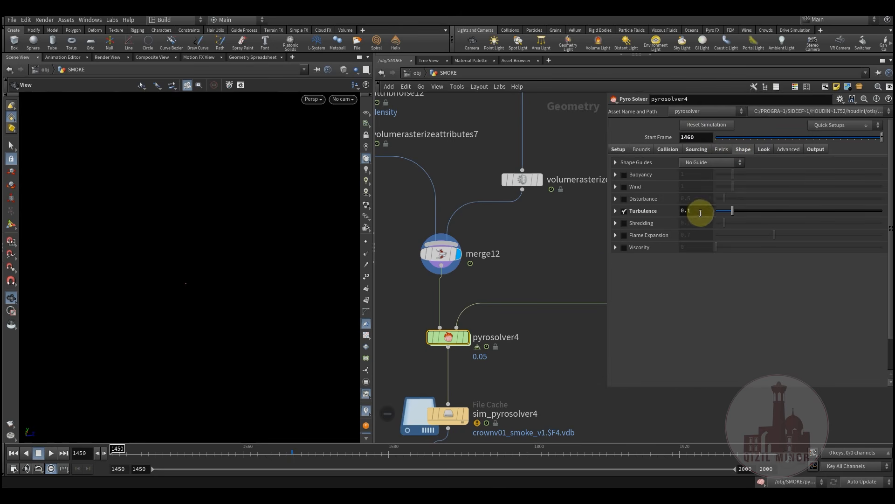
left_click(765, 151)
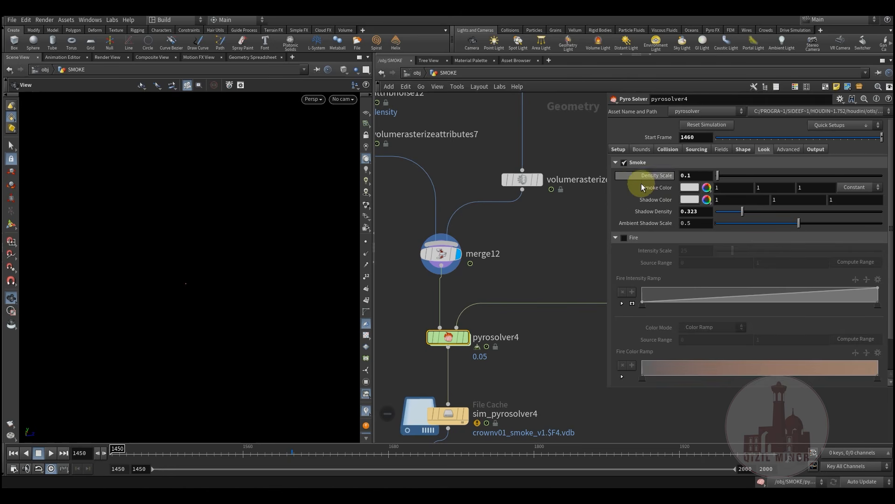
left_click(811, 151)
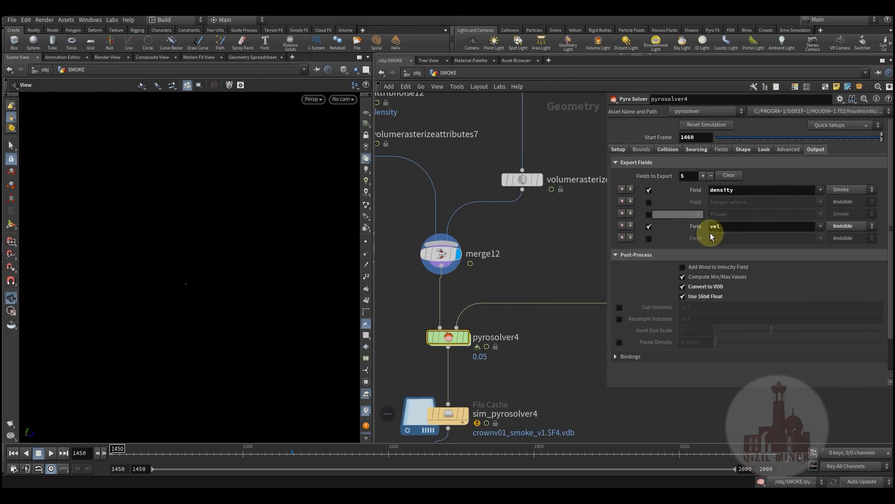
Display sim_pyrosolver4's cached crownv01_smoke from $HIP/geo/smoke in the viewport
middle_click_drag(535, 312, 534, 267)
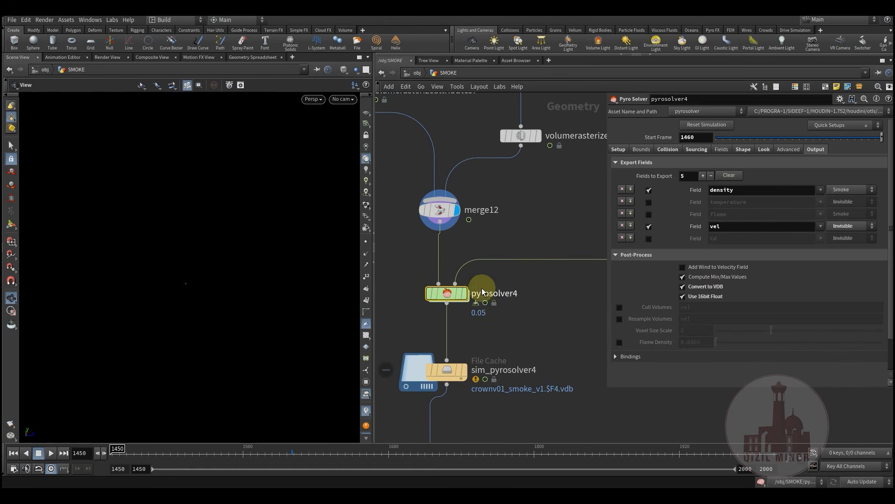
middle_click_drag(554, 298, 578, 235)
middle_click_drag(536, 261, 550, 227)
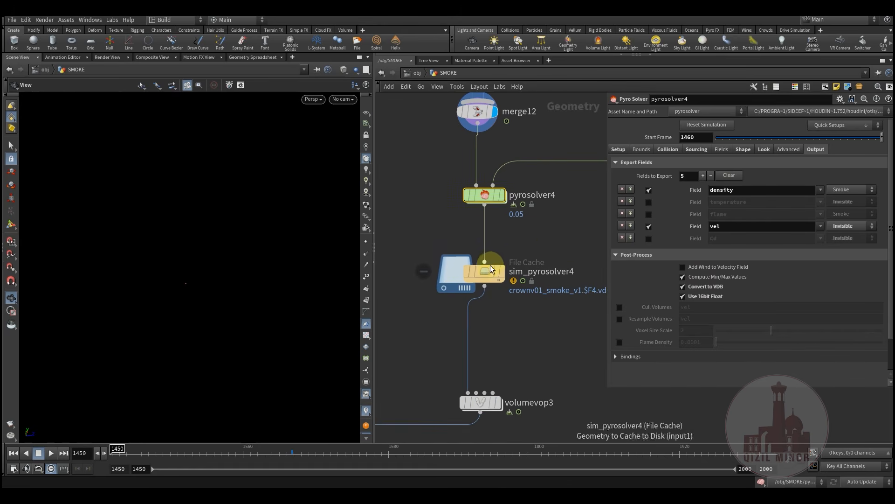
left_click(486, 274)
Hide the smoke's bounding box and scrub through the cached crown's growth
left_click_drag(171, 454, 306, 455)
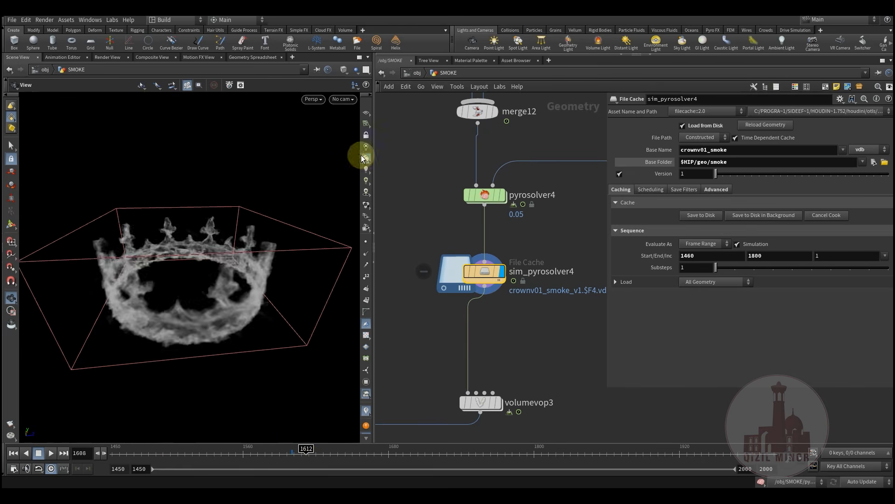
left_click(350, 73)
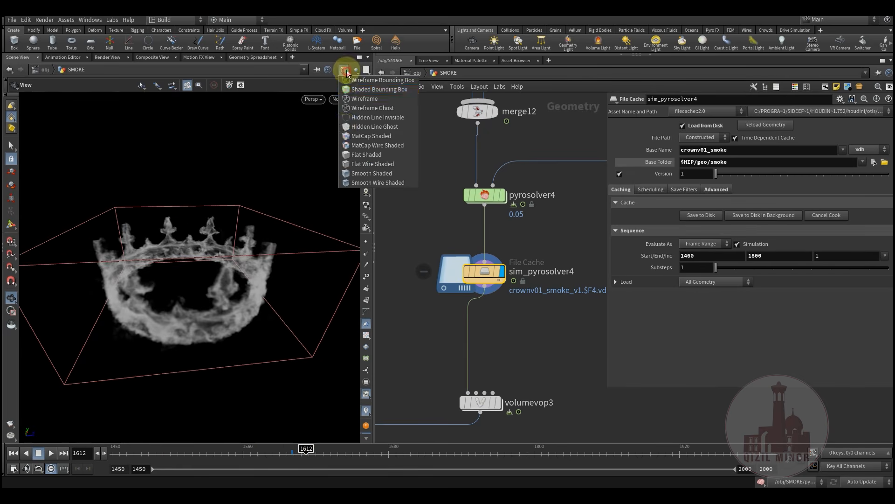
left_click(415, 183)
left_click_drag(136, 448, 387, 462)
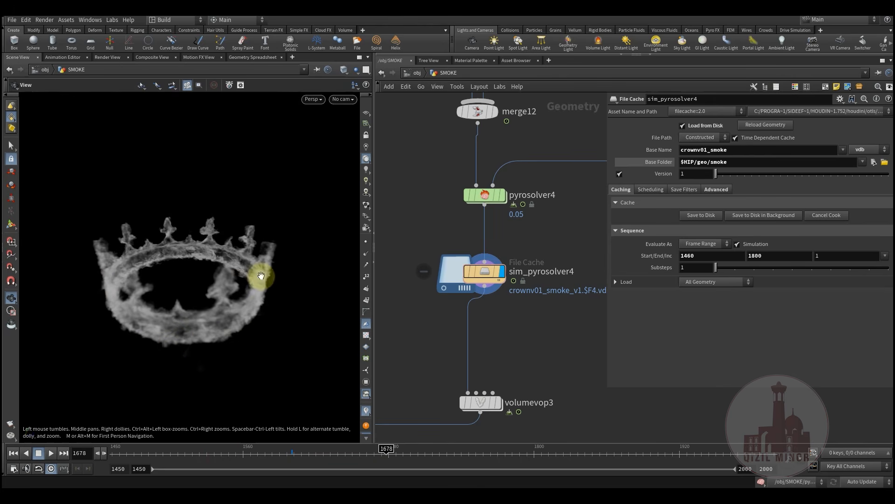
left_click_drag(220, 455, 344, 452)
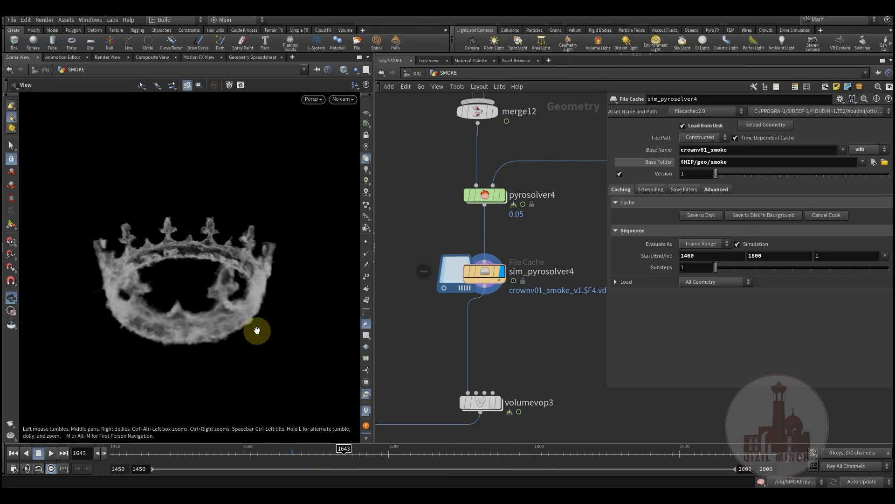
Show pyrosolver4's setup (voxel size 0.05, Sparse, max substeps 2) and jump to frame 1697
left_click(487, 197)
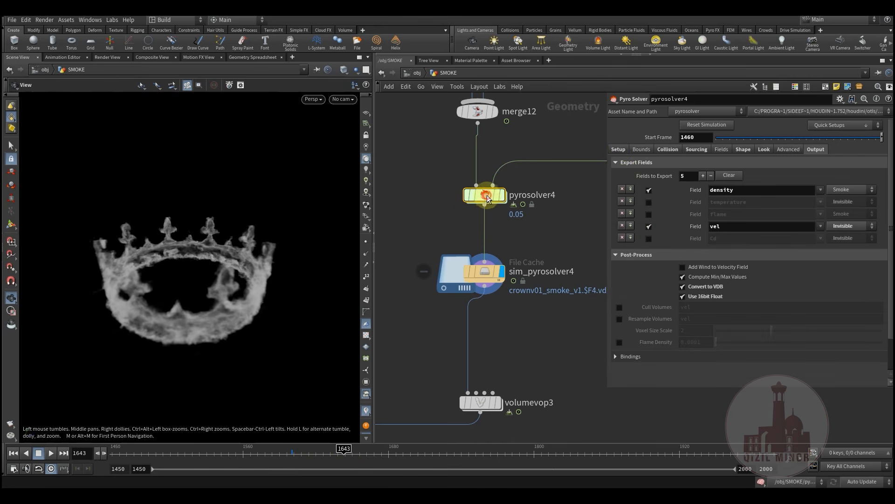
left_click(618, 149)
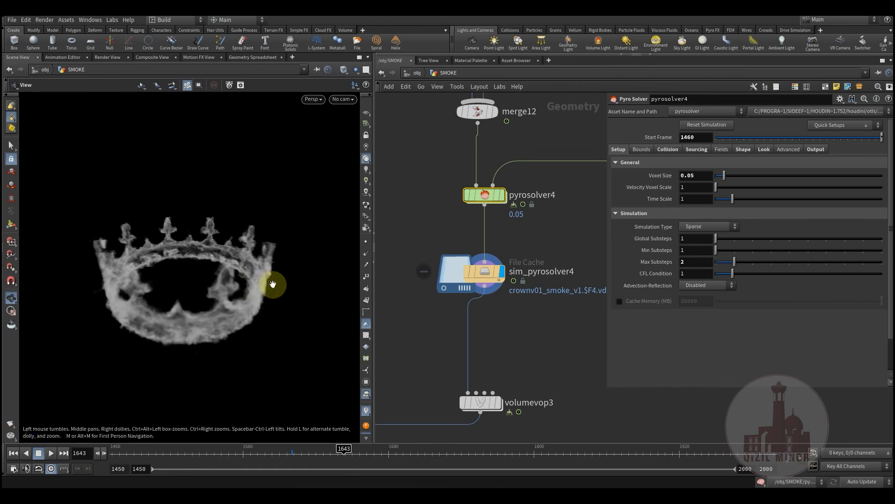
middle_click_drag(546, 224, 454, 314)
scroll(512, 312, "down", 1)
middle_click_drag(516, 312, 631, 204)
left_click_drag(146, 456, 410, 449)
middle_click_drag(401, 324, 435, 318)
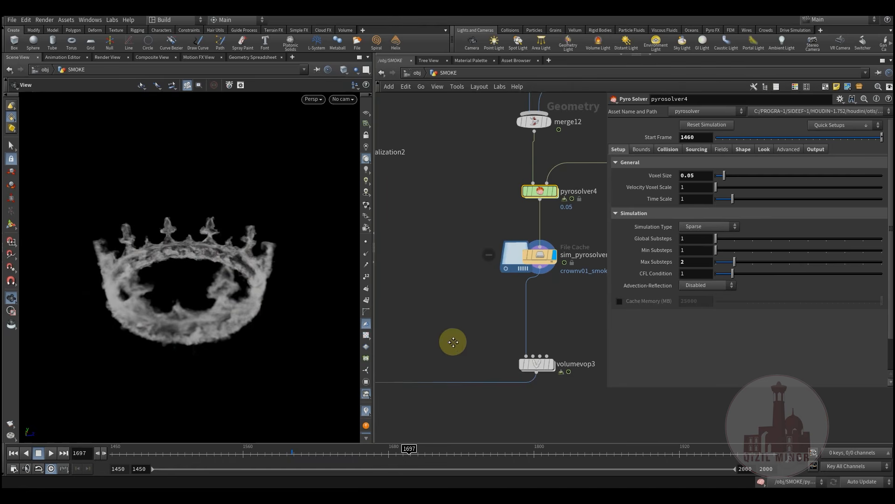
Tumble the crown view higher and box-select the 17-node and 35-node column groups
scroll(454, 341, "down", 10)
scroll(448, 308, "down", 4)
left_click_drag(197, 283, 151, 341)
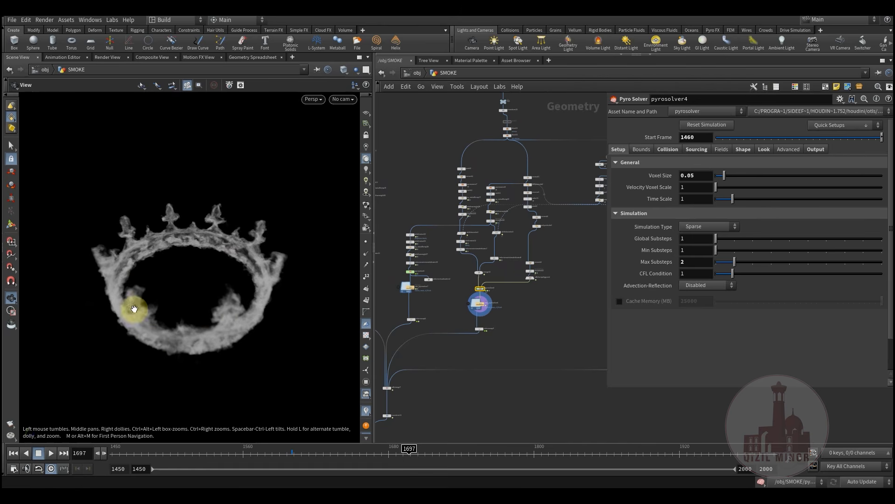
middle_click_drag(516, 350, 452, 327)
scroll(474, 359, "down", 3)
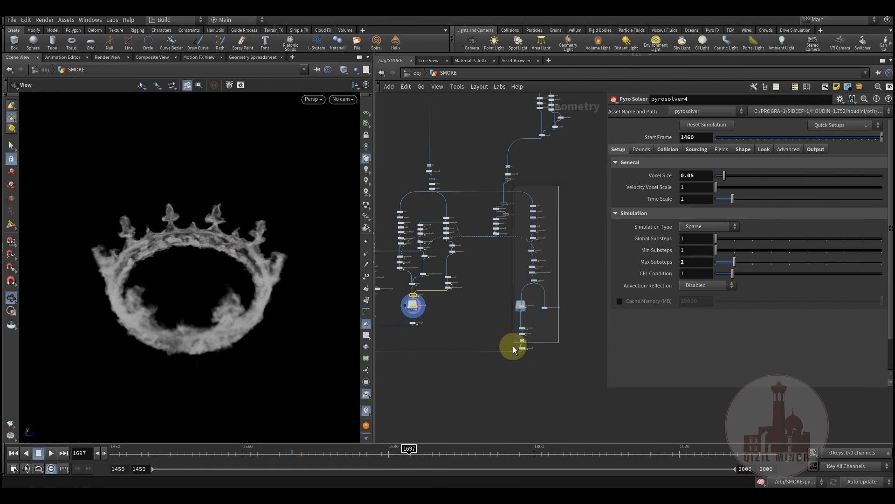
left_click_drag(516, 363, 516, 364)
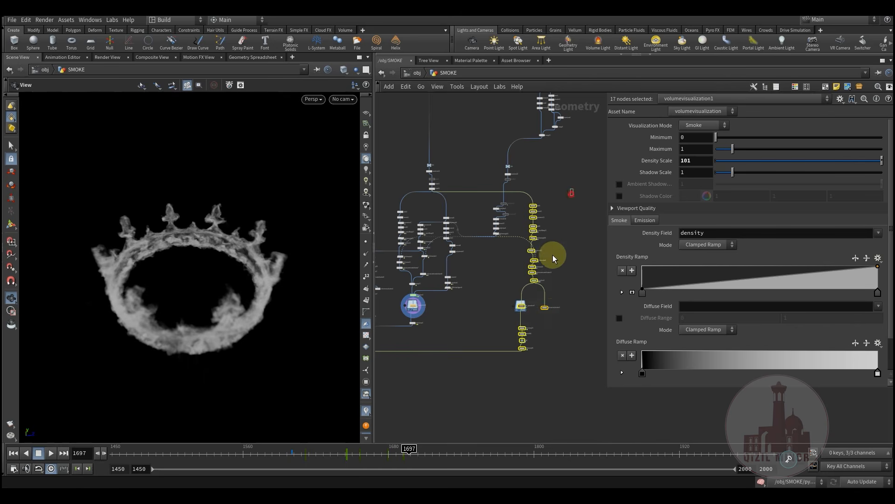
middle_click_drag(470, 339, 530, 346)
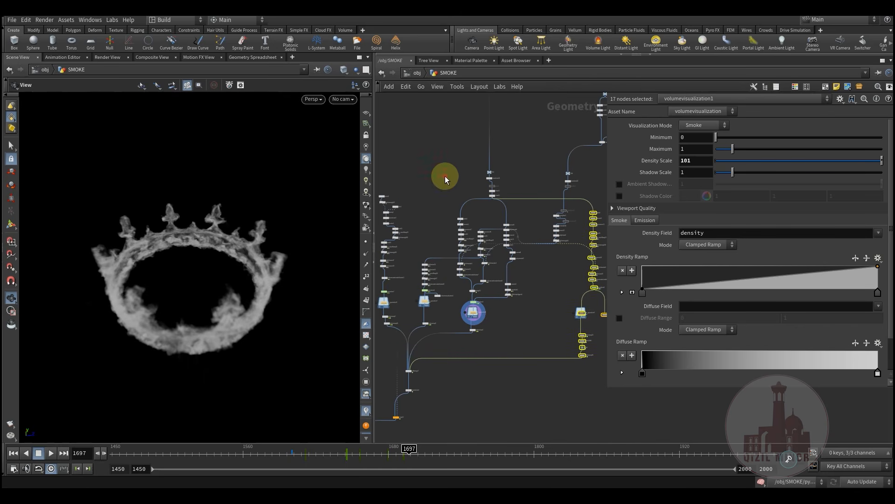
left_click_drag(520, 336, 520, 336)
middle_click_drag(453, 333, 531, 346)
Zoom to the second smoke chain and display attribnoise16's crown points
scroll(505, 328, "up", 5)
middle_click_drag(534, 309, 496, 278)
middle_click_drag(543, 243, 513, 283)
middle_click_drag(479, 311, 525, 318)
scroll(420, 218, "up", 3)
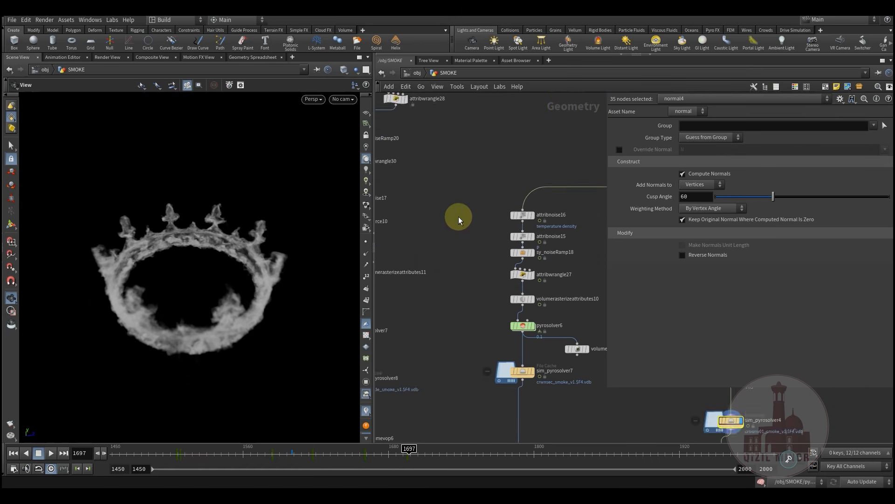
middle_click_drag(458, 217, 422, 270)
left_click(428, 268)
left_click(496, 269)
Inspect attribnoise16's noise parameters and attribnoise15's output, returning to frame 1614
left_click(486, 269)
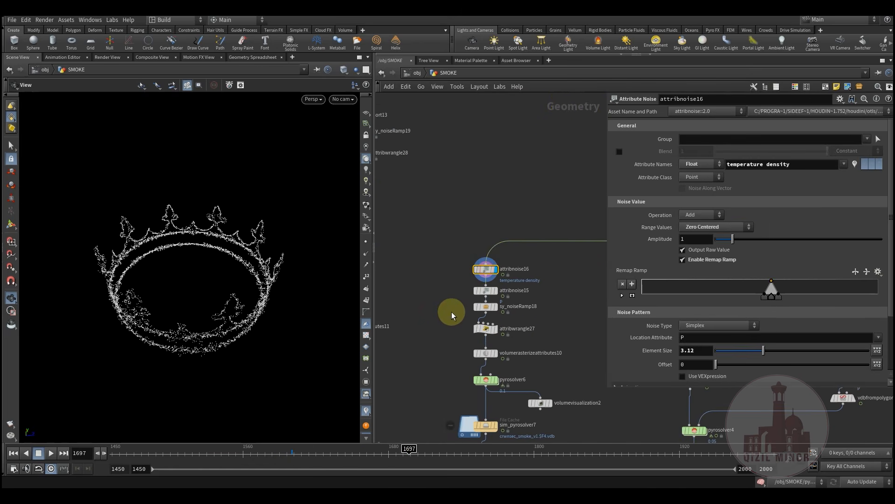
middle_click_drag(450, 314, 454, 233)
middle_click_drag(451, 280, 454, 249)
left_click_drag(194, 316, 234, 321)
middle_click_drag(234, 321, 240, 314)
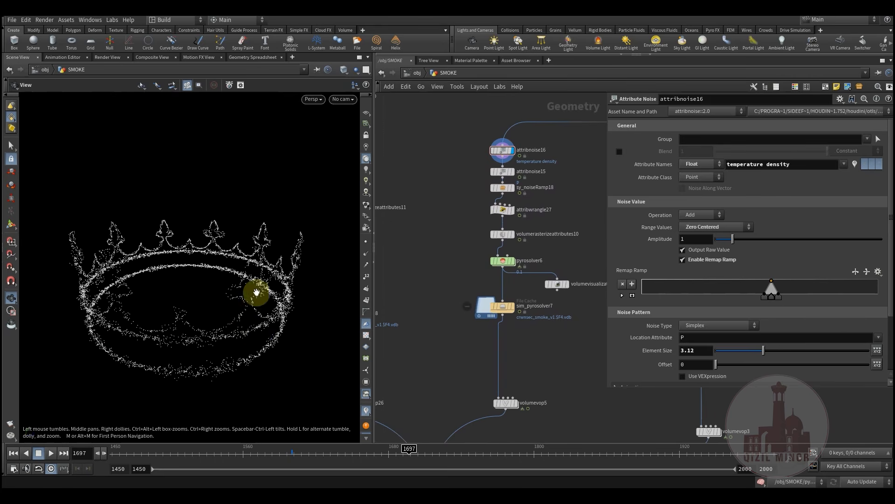
left_click(517, 161)
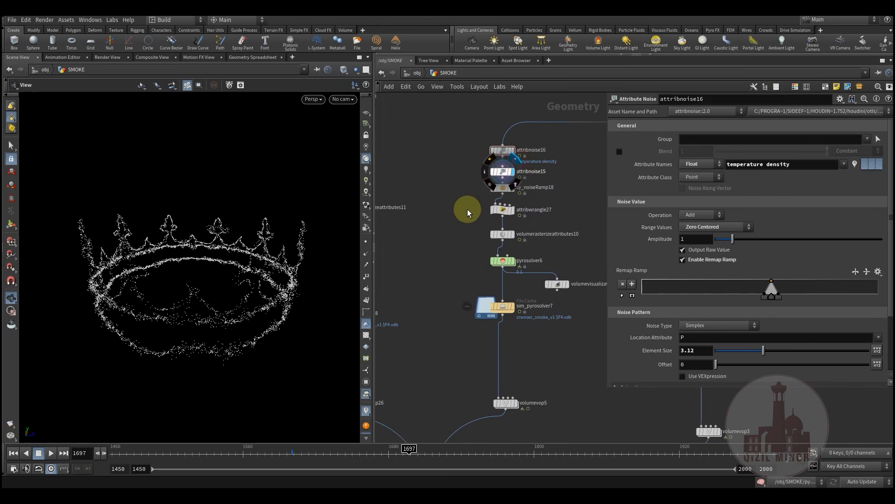
middle_click_drag(458, 227, 433, 286)
scroll(435, 285, "up", 1)
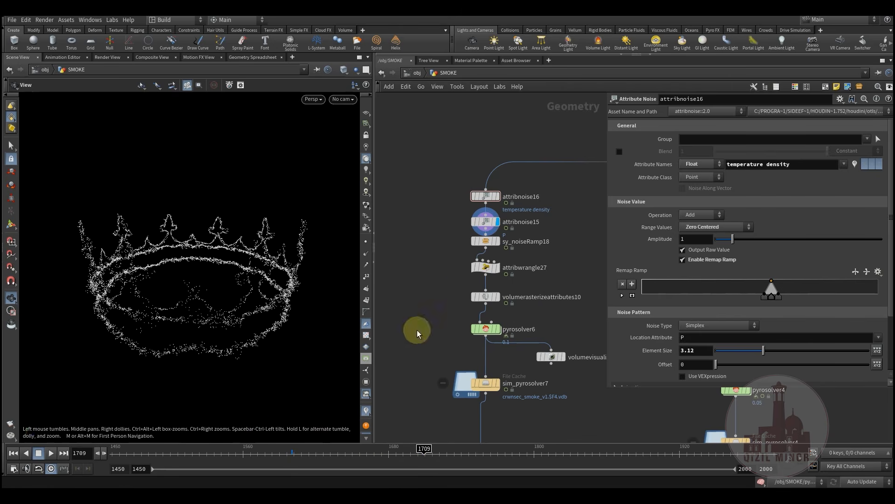
left_click_drag(162, 456, 309, 453)
Display sy_noiseRamp18 with its ramp and noise settings and scrub the particles
mouse_move(493, 243)
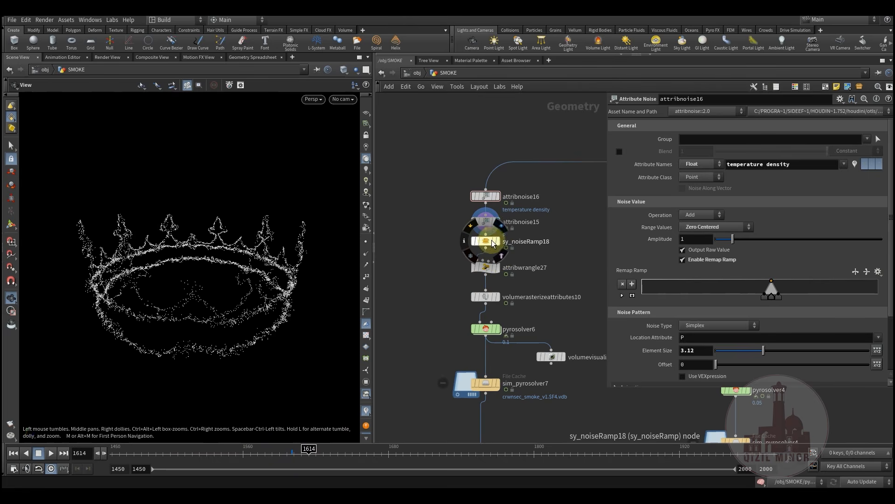
left_click(502, 226)
left_click(485, 241)
middle_click_drag(419, 336, 423, 336)
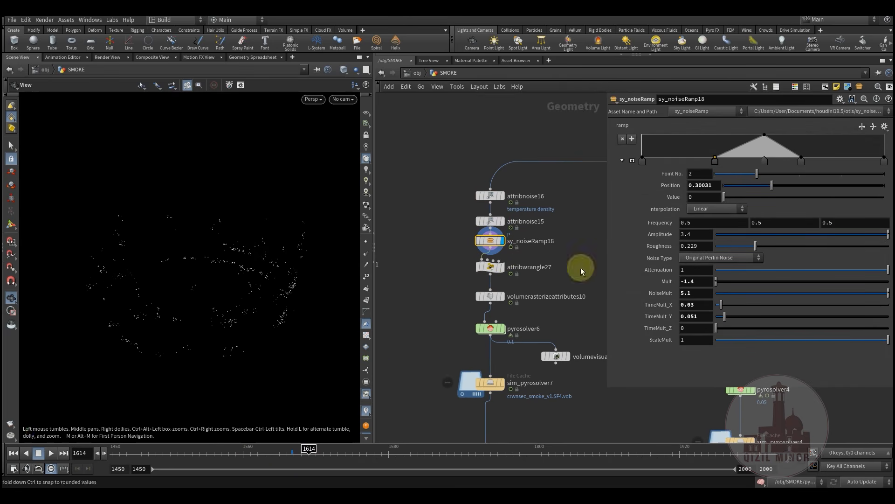
left_click_drag(230, 456, 362, 460)
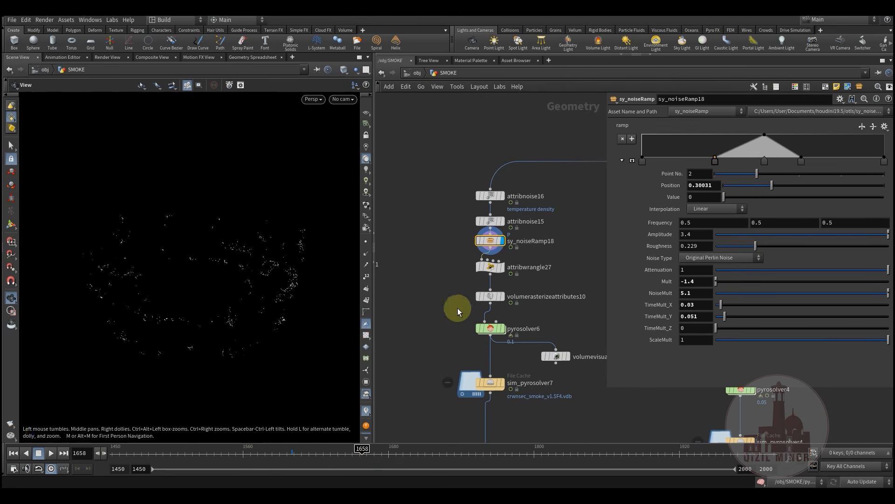
Open attribwrangle27's code settings and toggle viewport point display on and off
mouse_move(488, 269)
left_click(497, 269)
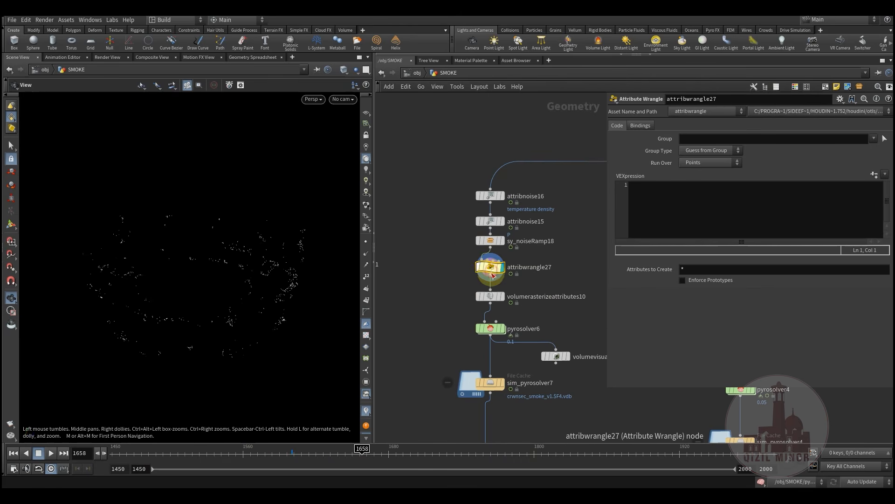
middle_click_drag(458, 282, 451, 289)
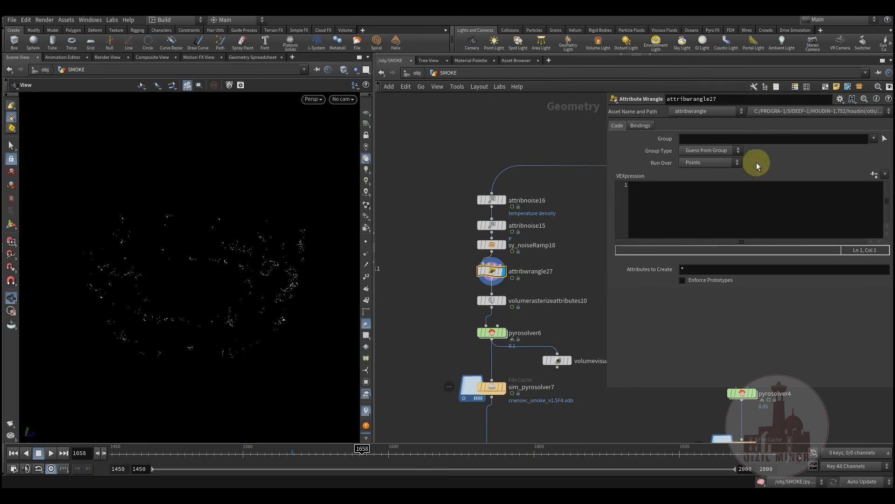
scroll(468, 277, "up", 2)
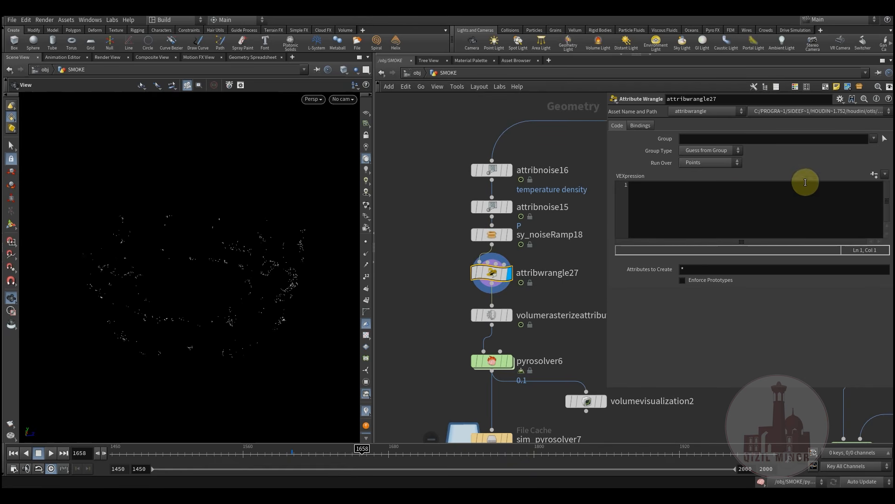
middle_click_drag(577, 270, 434, 318)
scroll(486, 273, "down", 3)
left_click(366, 243)
left_click(366, 242)
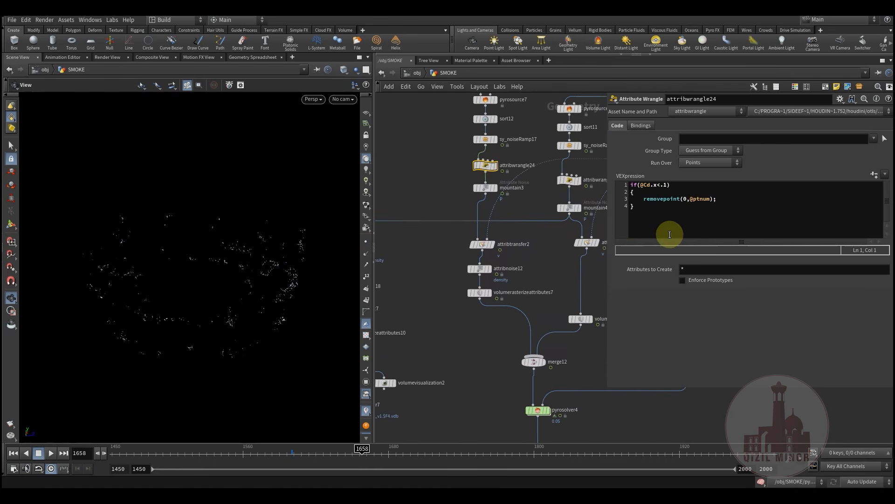
Copy attribwrangle24's VEX into attribwrangle27 to remove points with red below 0.1
key("ctrl+a")
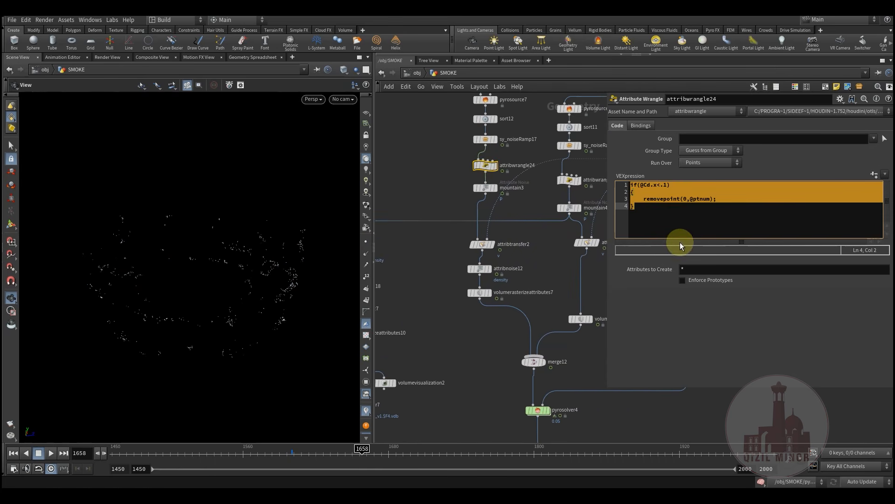
middle_click_drag(516, 347, 652, 334)
scroll(462, 297, "up", 2)
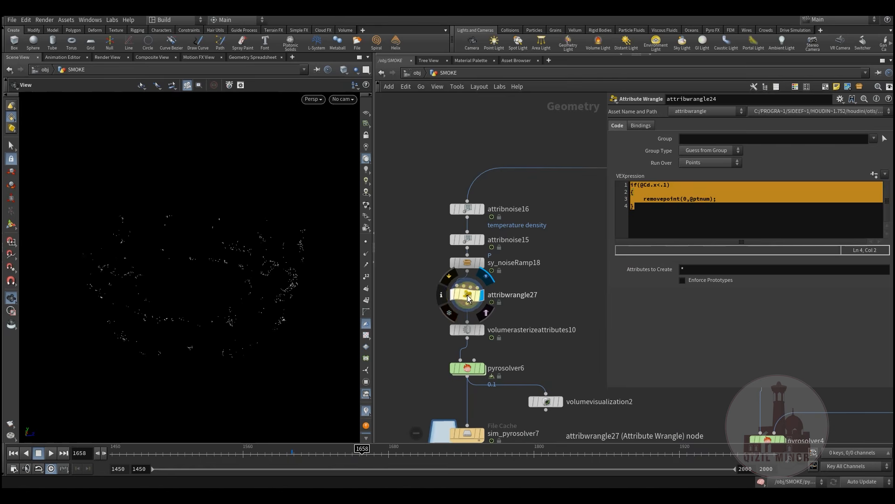
left_click(467, 295)
left_click(564, 298)
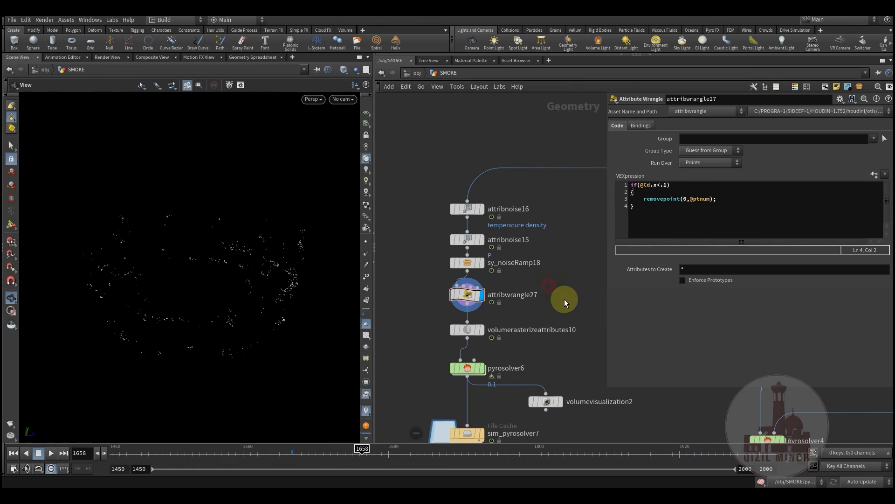
Show the rasterized volumes at frame 1450 and bring up pyrosolver6's look settings
middle_click_drag(564, 298, 558, 245)
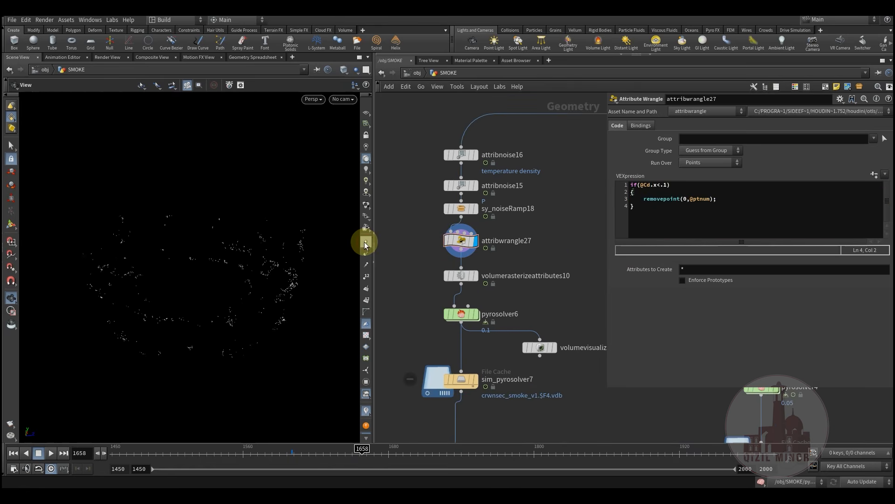
left_click(471, 275)
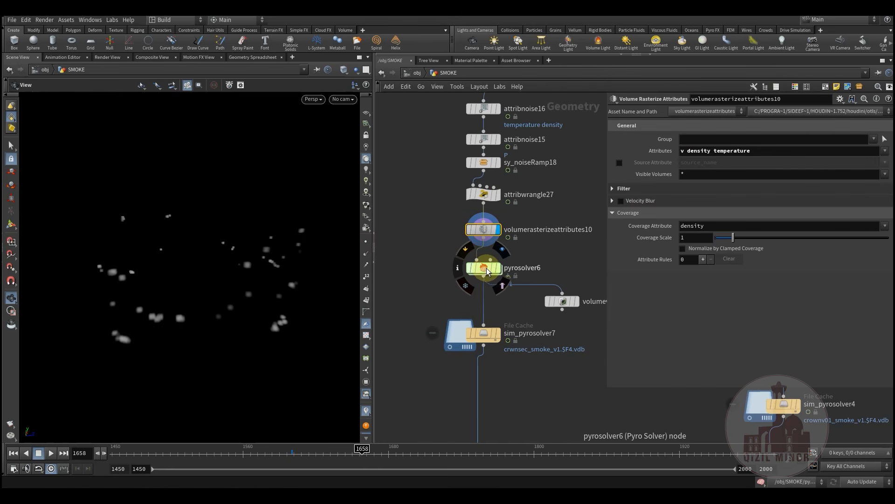
left_click(112, 451)
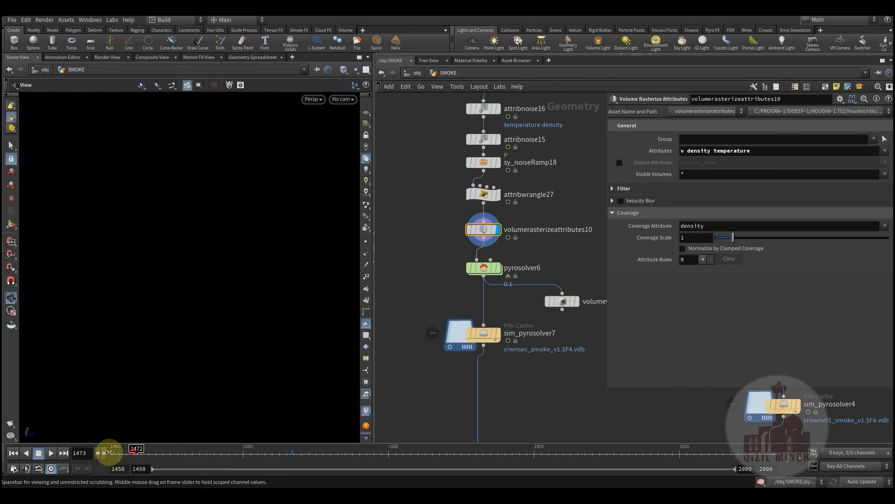
left_click(478, 337)
scroll(435, 291, "down", 2)
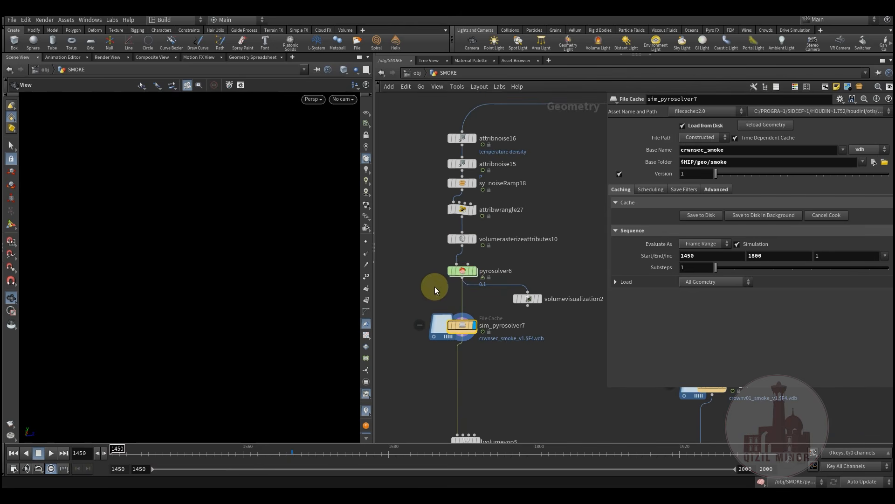
left_click(463, 273)
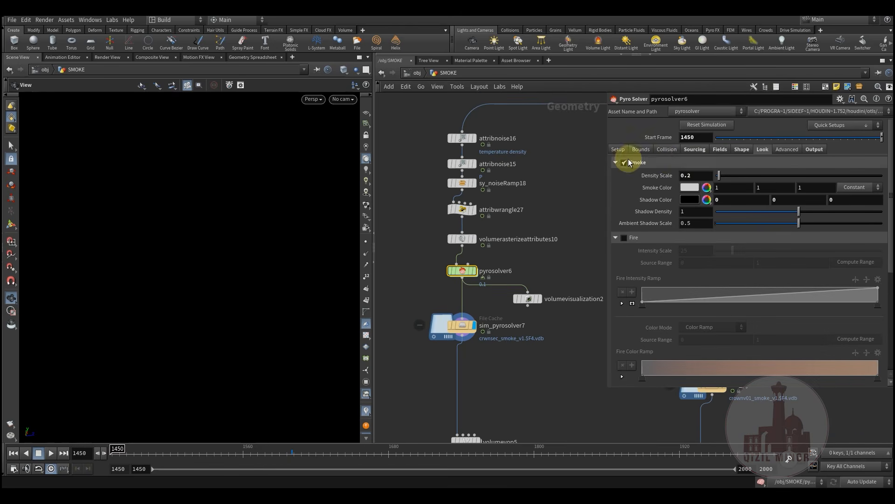
Review pyrosolver6's sourcing settings and its density and temperature field settings
left_click(699, 149)
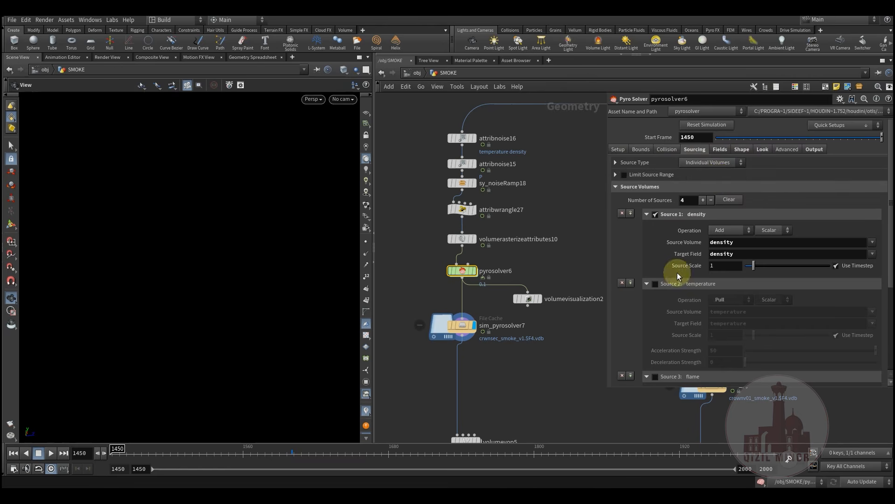
scroll(677, 275, "down", 5)
scroll(685, 303, "down", 1)
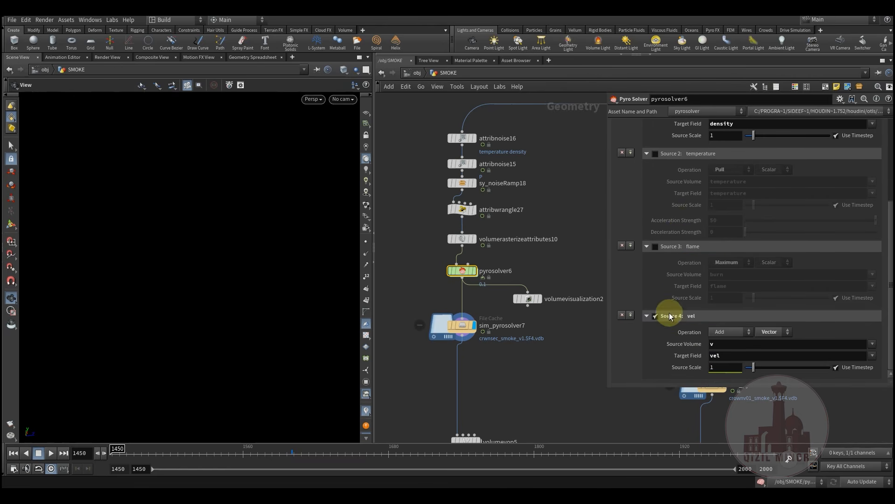
scroll(680, 261, "up", 5)
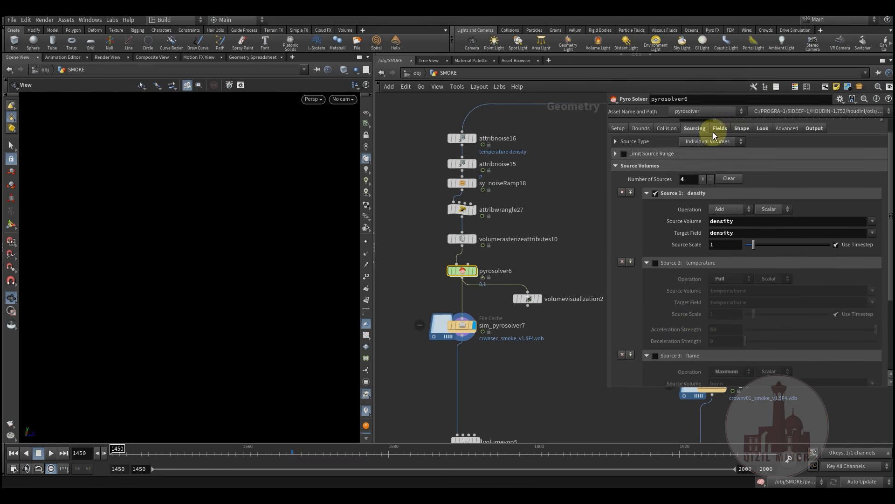
left_click(721, 129)
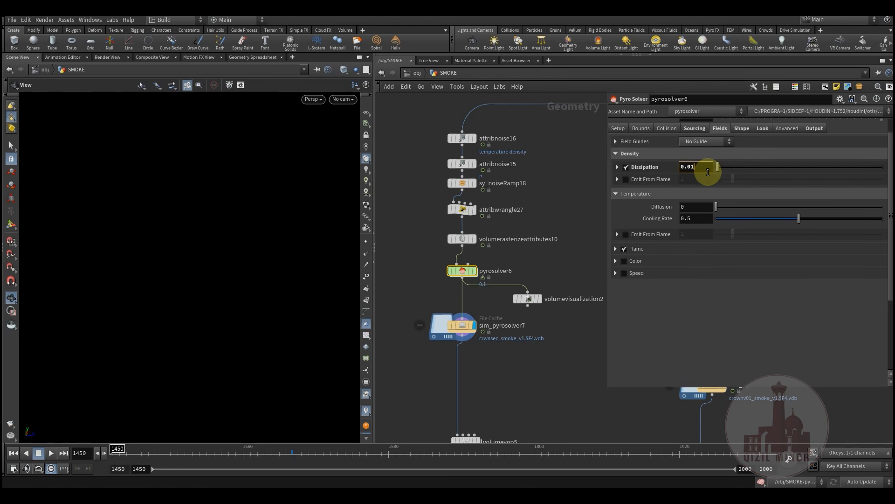
scroll(718, 184, "up", 1)
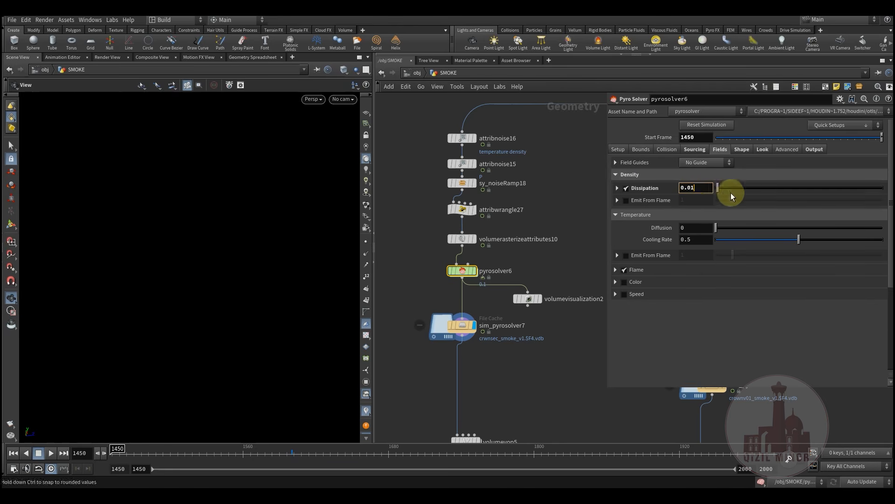
Check pyrosolver6's Shape, Look and Output tabs: density and vel among 5 VDB fields
left_click(742, 149)
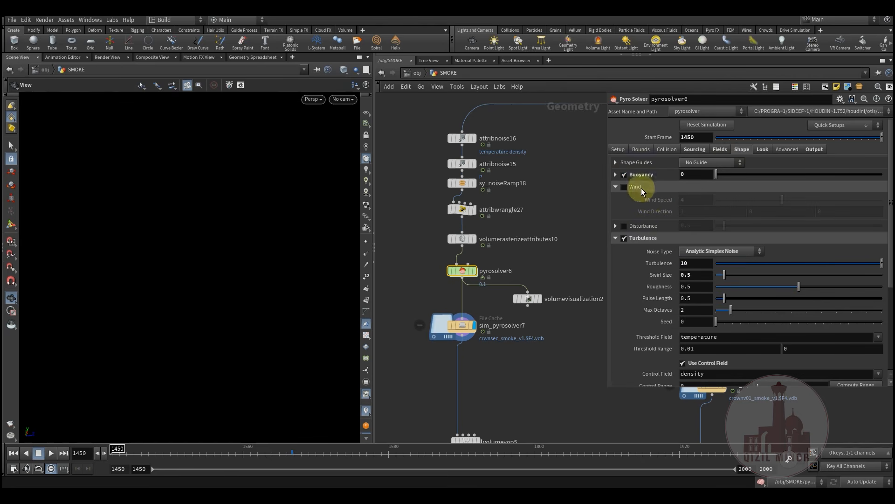
scroll(632, 280, "down", 1)
scroll(633, 280, "down", 5)
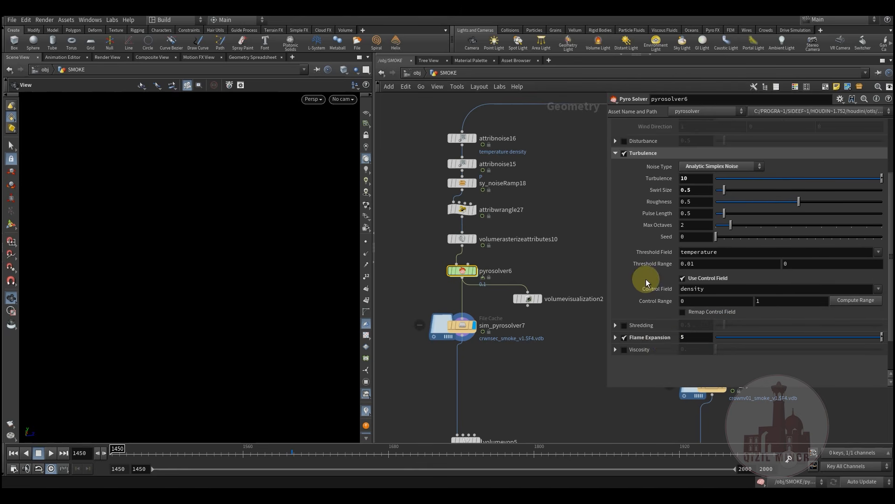
left_click(624, 325)
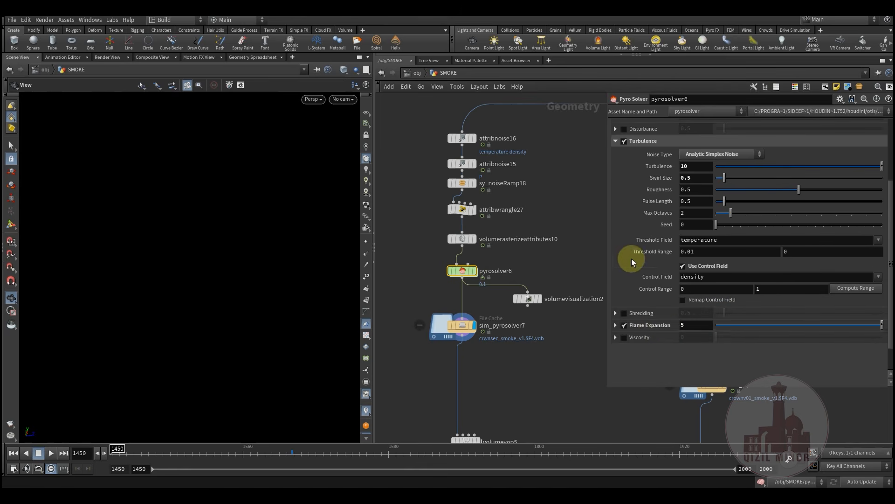
scroll(633, 252, "up", 7)
left_click(757, 151)
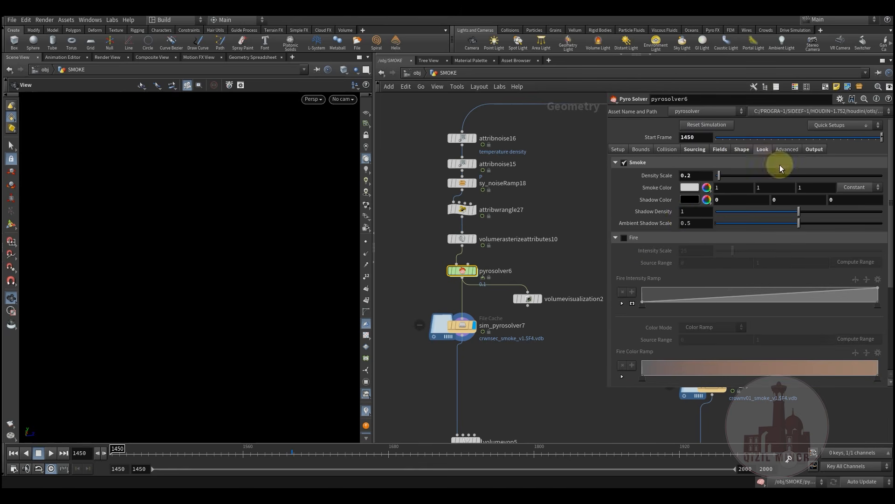
left_click(813, 150)
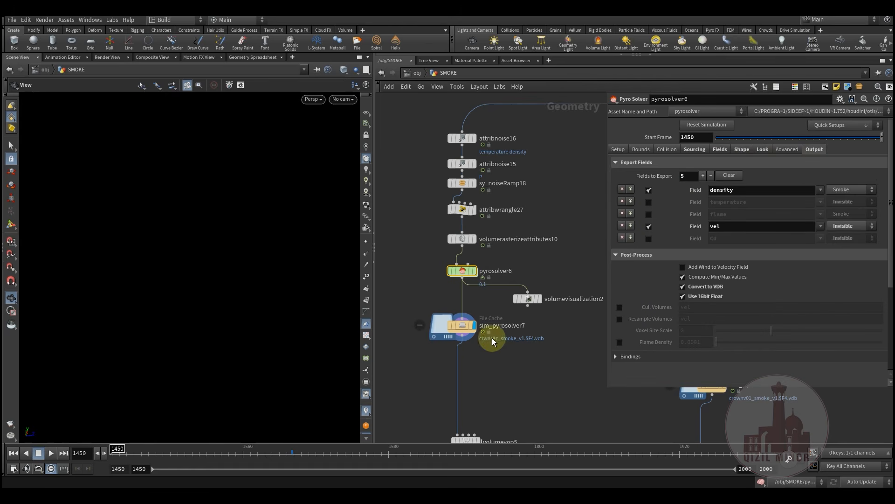
scroll(480, 347, "up", 4)
Scrub the cached smoke back and forth between about frames 1604 and 1799
left_click_drag(180, 455, 449, 455)
right_click_drag(276, 316, 228, 377)
left_click_drag(279, 456, 360, 455)
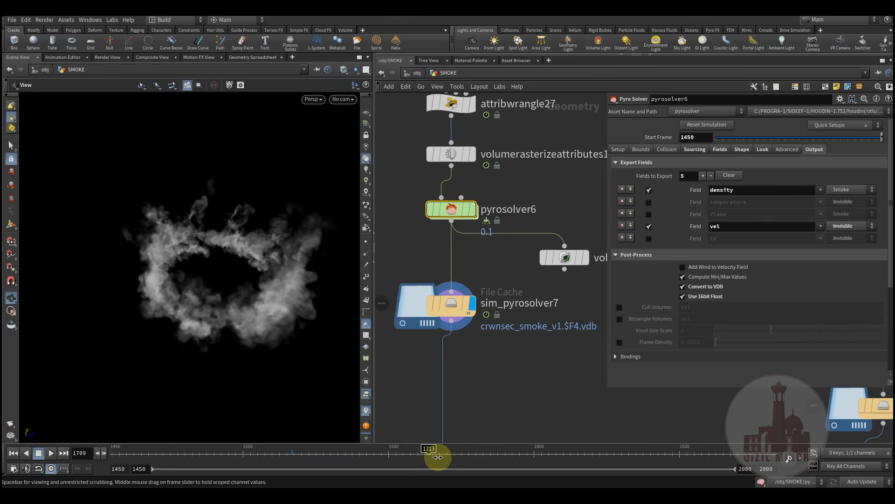
mouse_move(509, 464)
left_mouse_down()
mouse_move(539, 468)
mouse_move(425, 464)
left_mouse_up()
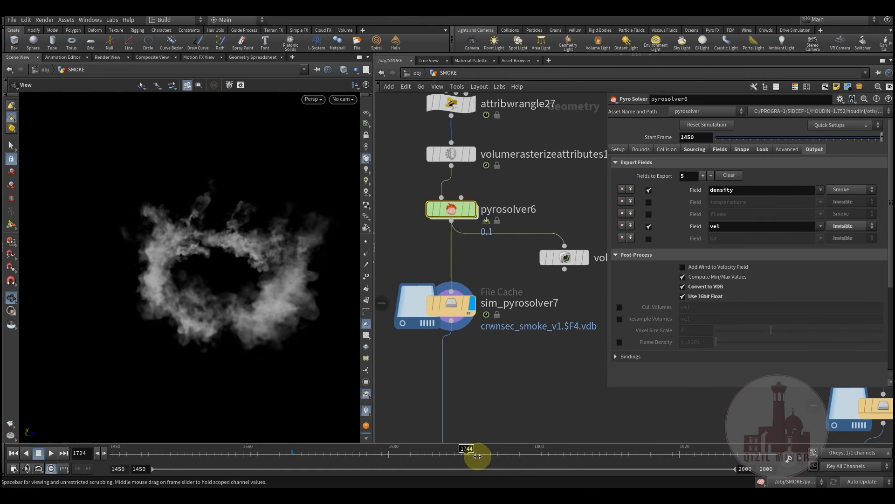
left_click_drag(565, 454, 483, 455)
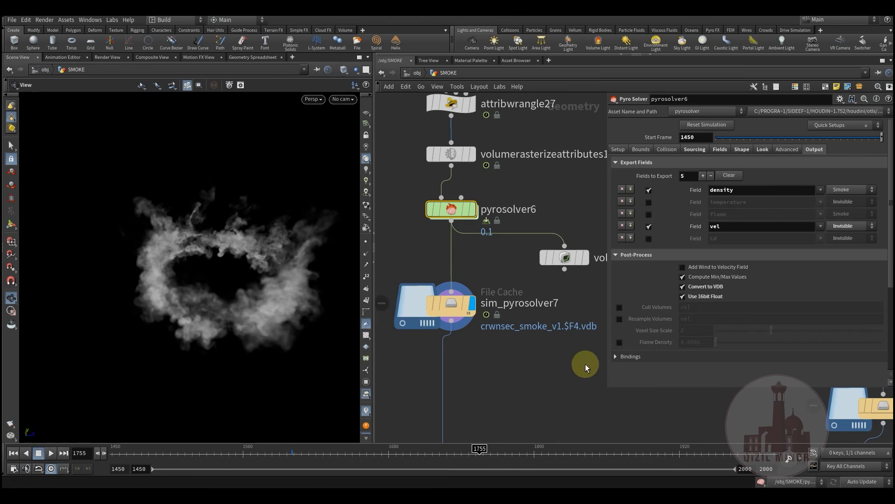
Frame the whole SMOKE network, zoom in on pyrosolver6, and rewind to about frame 1594
key("h")
middle_click_drag(438, 384, 499, 351)
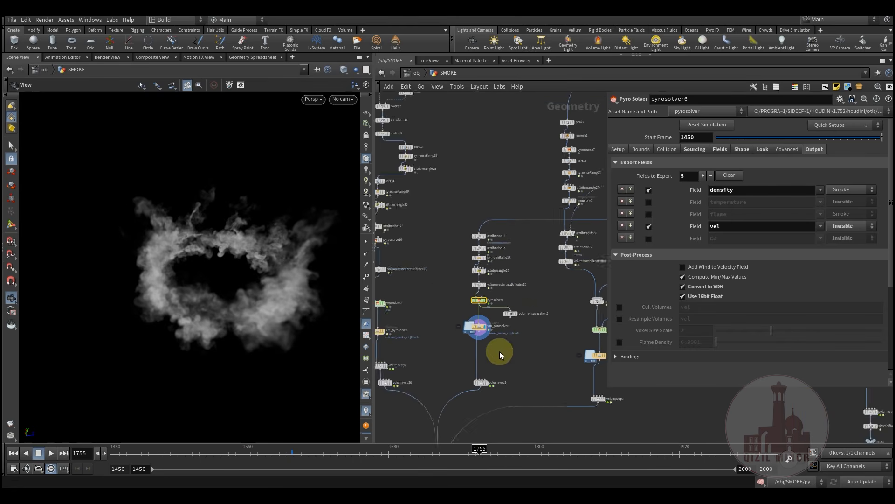
scroll(476, 362, "up", 4)
left_click_drag(239, 459, 281, 457)
Display volumevop5's result and check its multiply1 node inside the VEX network
mouse_move(484, 409)
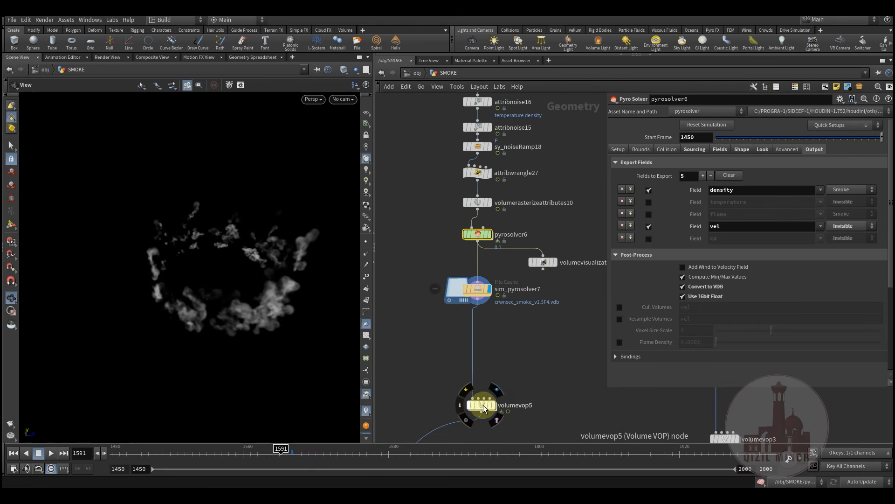
left_click(502, 393)
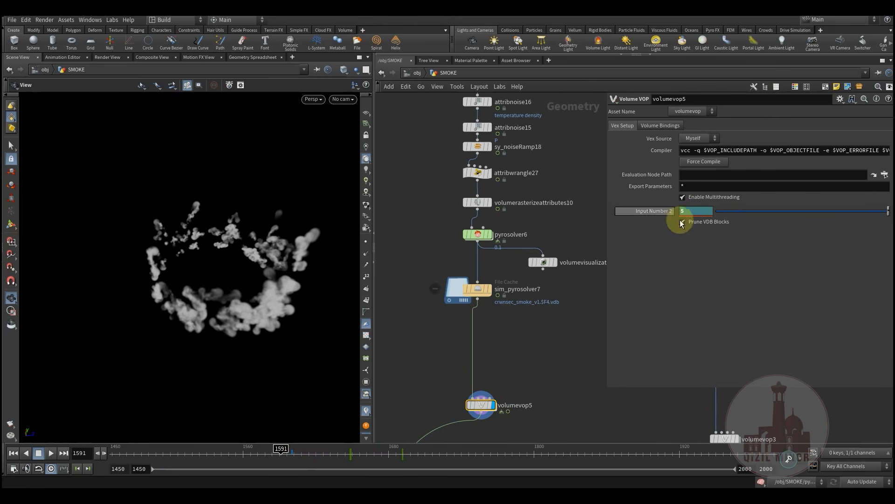
double_click(481, 408)
middle_click_drag(581, 372, 407, 389)
middle_click_drag(478, 346, 390, 366)
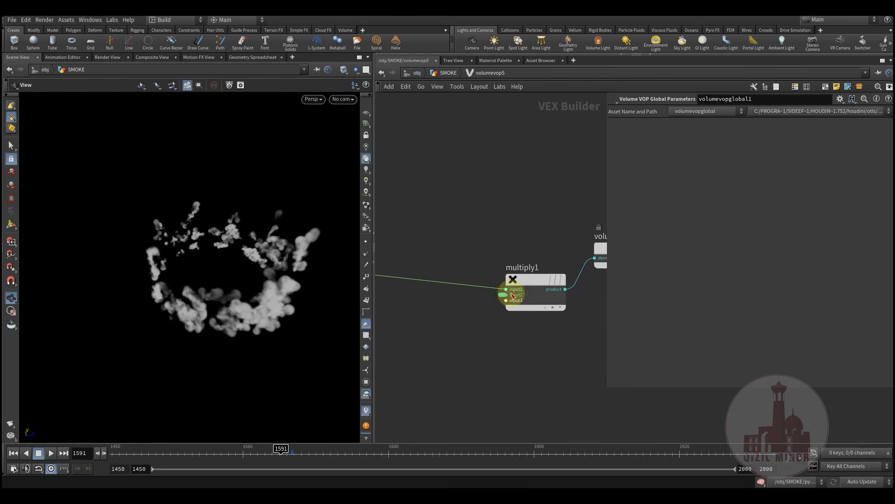
left_click(446, 74)
Compare sim_pyrosolver7's raw cached smoke against volumevop5's output across frames 1638–1687
left_click_drag(311, 452, 515, 465)
left_click(488, 290)
mouse_move(483, 409)
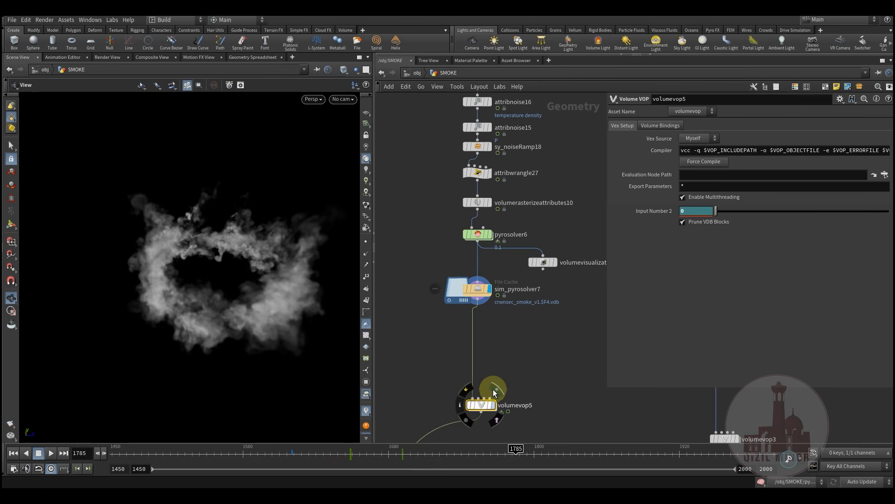
left_click(495, 392)
mouse_move(337, 457)
left_mouse_down()
mouse_move(430, 463)
mouse_move(344, 457)
mouse_move(406, 461)
left_mouse_up()
Reveal the neighbouring smoke branch and select the volumevop5 node
scroll(495, 368, "down", 3)
middle_click_drag(491, 377, 515, 318)
middle_click_drag(486, 348, 521, 366)
left_click_drag(513, 285, 588, 330)
left_click_drag(524, 294, 587, 336)
middle_click_drag(515, 297, 505, 336)
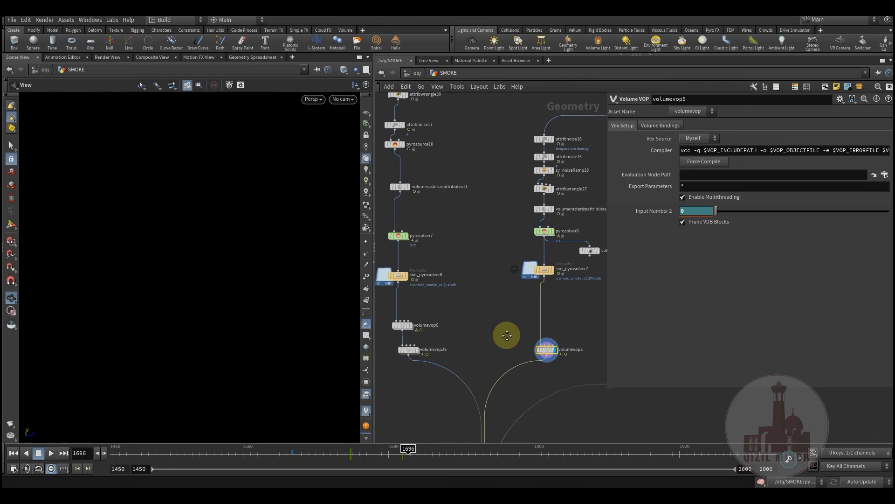
Box-select the 9 nodes of the volumevop5 branch, then clear the selection
scroll(490, 370, "down", 2)
middle_click_drag(490, 370, 465, 401)
left_click_drag(485, 220, 558, 420)
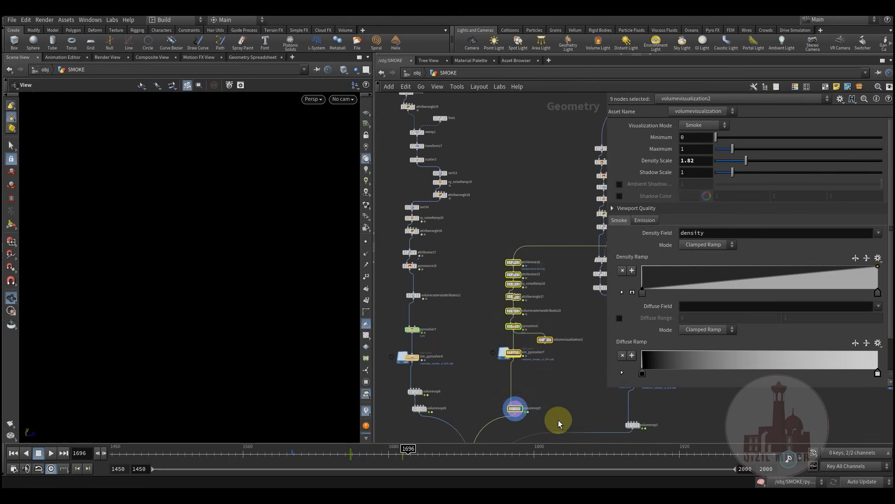
left_click_drag(483, 243, 561, 404)
middle_click_drag(561, 404, 544, 374)
left_click_drag(475, 204, 541, 391)
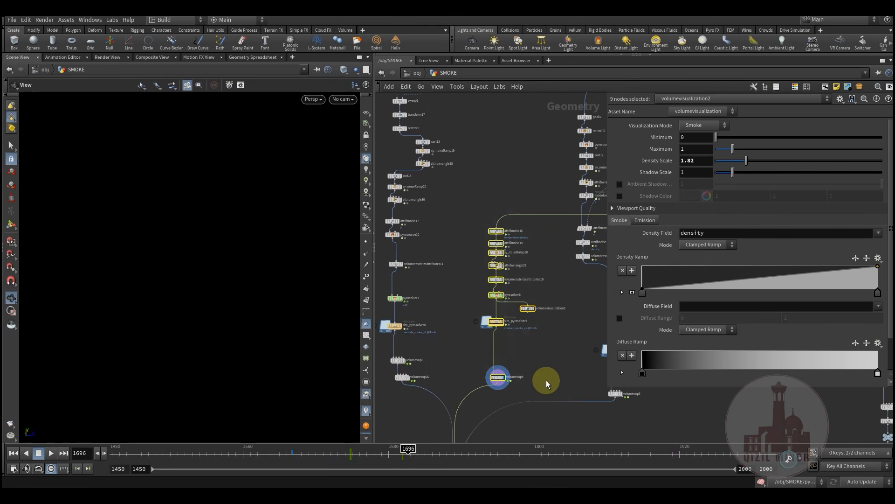
left_click(547, 357)
Zoom out over the network and box-select the 19 nodes of the middle column
middle_click_drag(529, 344, 532, 372)
middle_click_drag(464, 270, 533, 353)
middle_click_drag(537, 300, 532, 231)
scroll(542, 275, "down", 3)
left_click_drag(469, 118, 533, 330)
Display circle2, then attribwrangle29, and inspect the wrangle's VEX code
key("f")
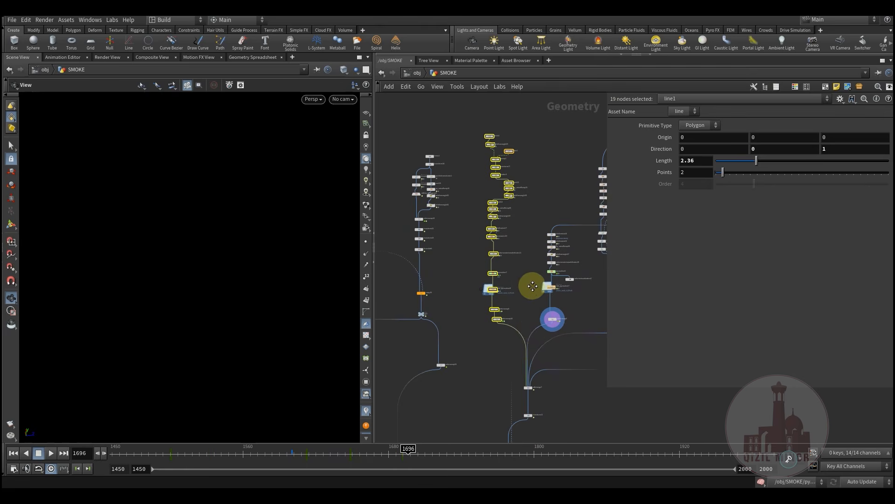
middle_click_drag(465, 158, 515, 267)
scroll(515, 267, "up", 4)
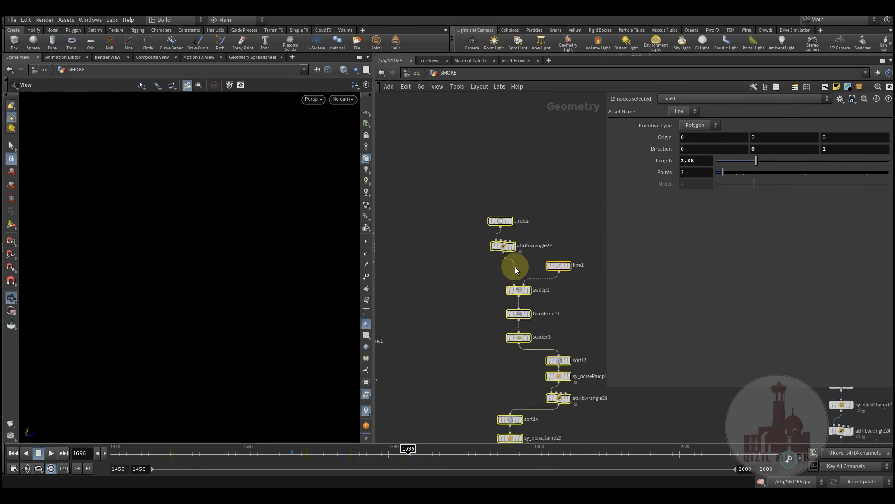
left_click(469, 283)
left_click(508, 212)
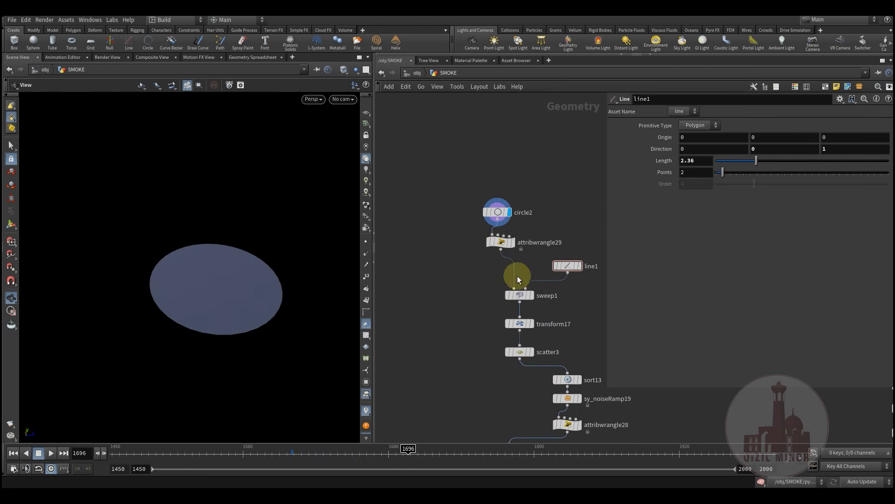
left_click(509, 244)
left_click(507, 244)
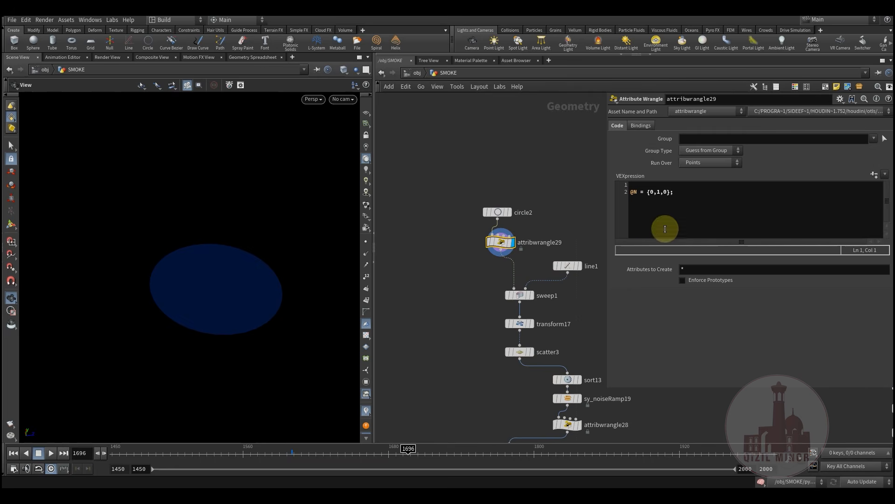
key("ctrl+a")
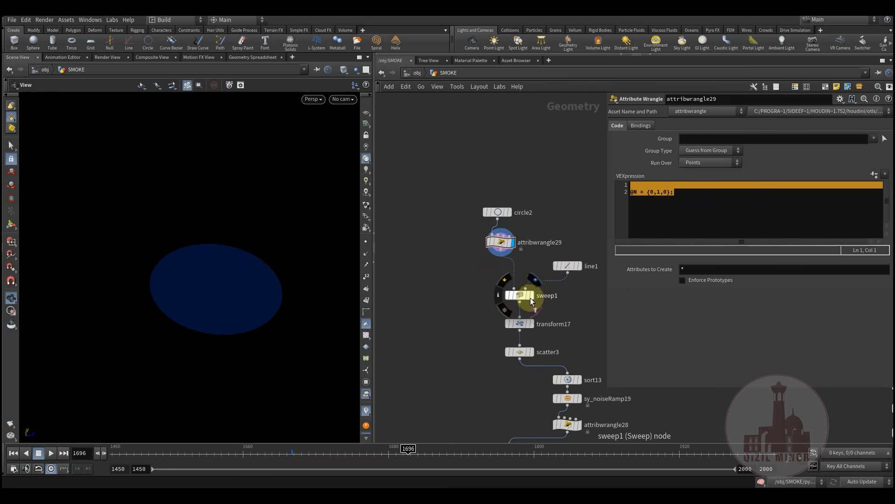
Display the sweep1 ring and orbit the view around it
left_click(540, 282)
left_click(521, 295)
left_click_drag(176, 294, 236, 294)
middle_click_drag(483, 318, 467, 289)
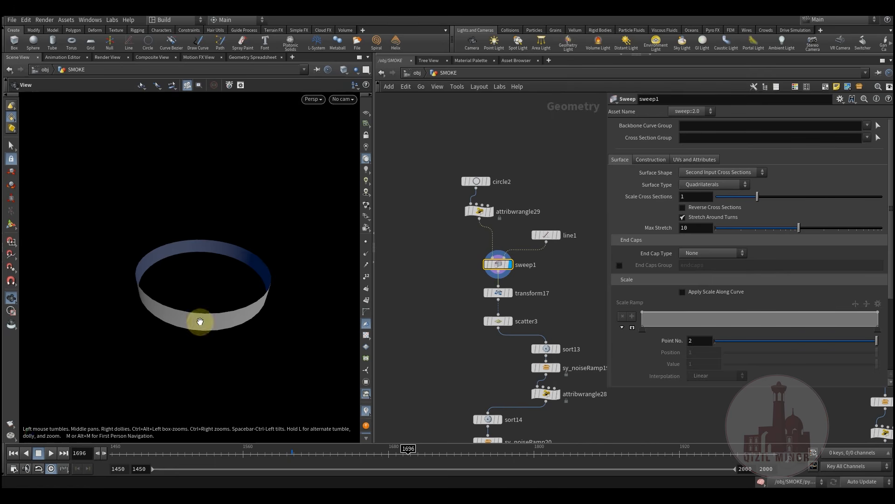
Display transform17, then scatter3's 300011 points with 10 relax iterations
middle_click_drag(452, 319, 433, 313)
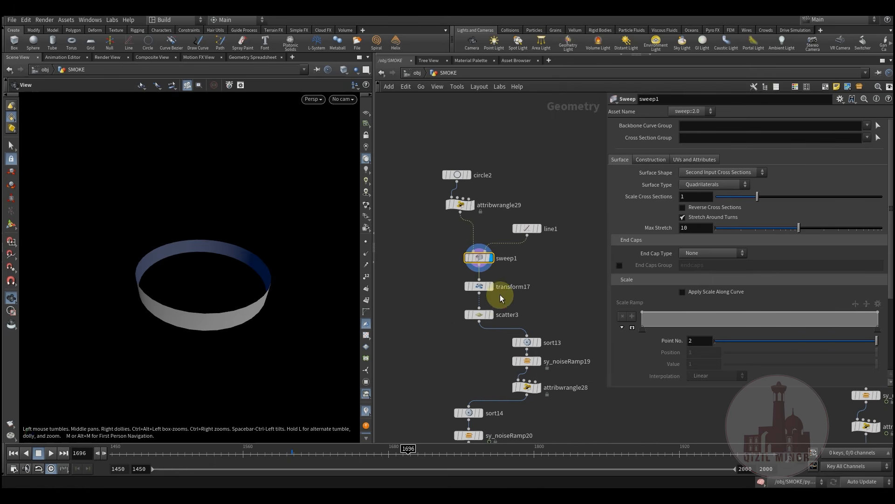
left_click(495, 275)
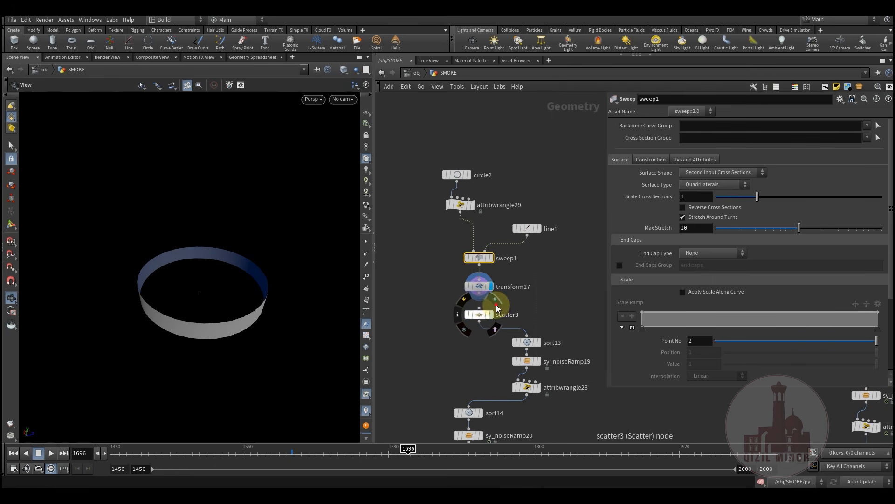
left_click(496, 308)
left_click(479, 315)
scroll(464, 356, "down", 5)
Template CV3 to show the crown model as a wireframe reference
middle_click_drag(561, 384, 472, 303)
scroll(448, 284, "up", 4)
left_click(417, 269)
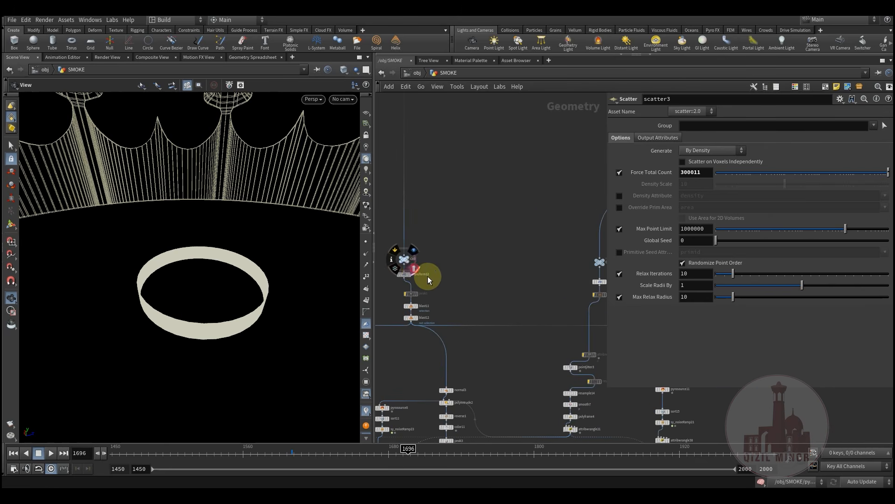
Template transform12 so the resized crown becomes the wireframe reference
middle_click_drag(413, 310, 557, 255)
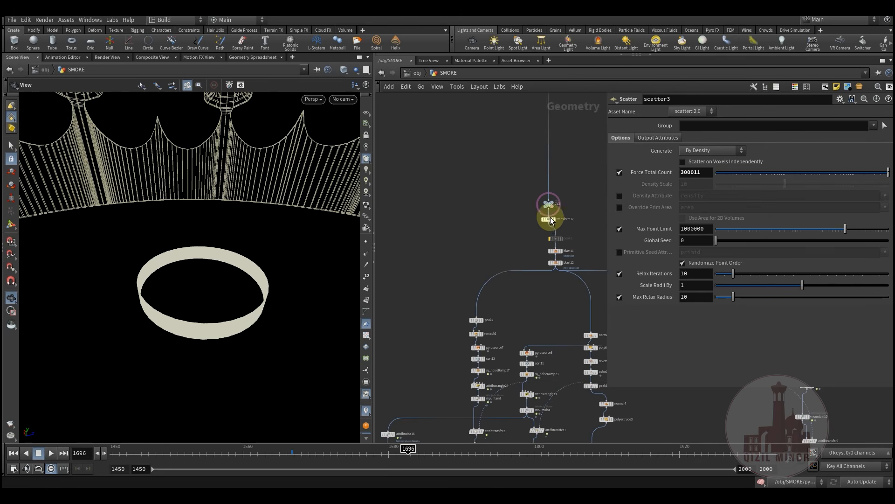
left_click(564, 229)
left_click_drag(182, 311, 159, 331)
scroll(274, 301, "up", 3)
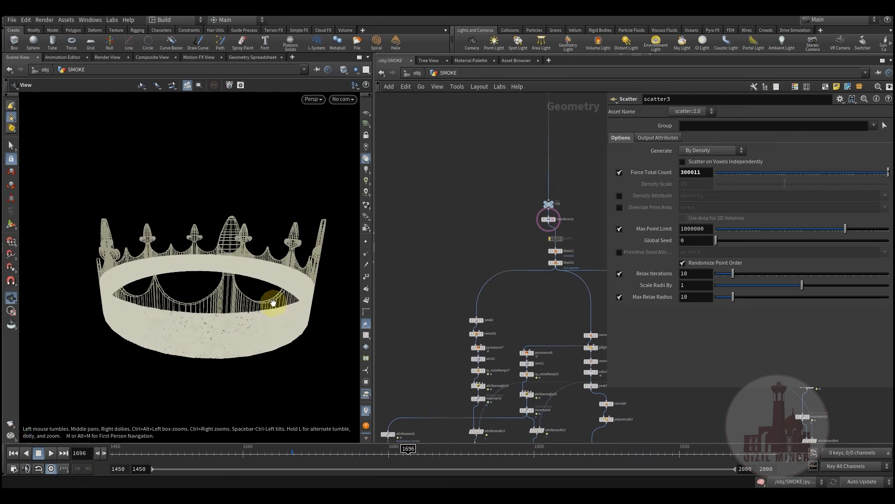
left_click_drag(273, 301, 280, 275)
Check sort13's settings and display the sy_noiseRamp19 result with its ramp
middle_click_drag(536, 253, 625, 234)
middle_click_drag(503, 300, 557, 267)
scroll(453, 275, "up", 4)
middle_click_drag(464, 283, 406, 299)
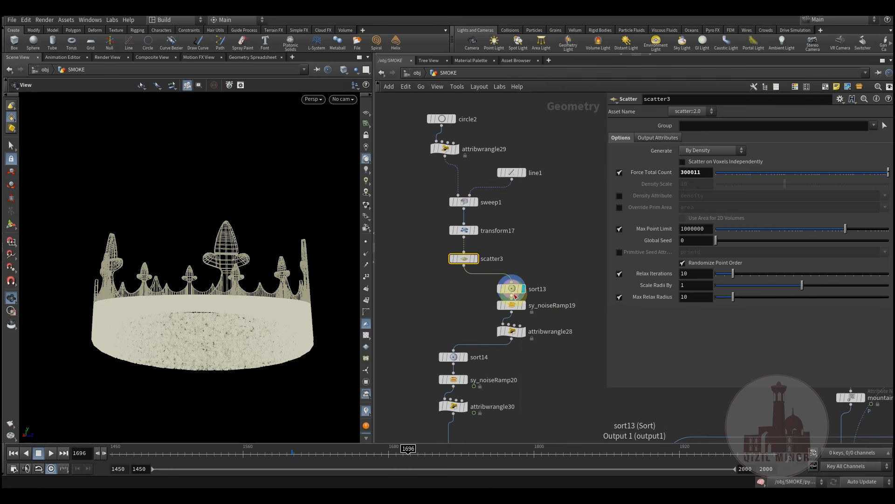
left_click(515, 294)
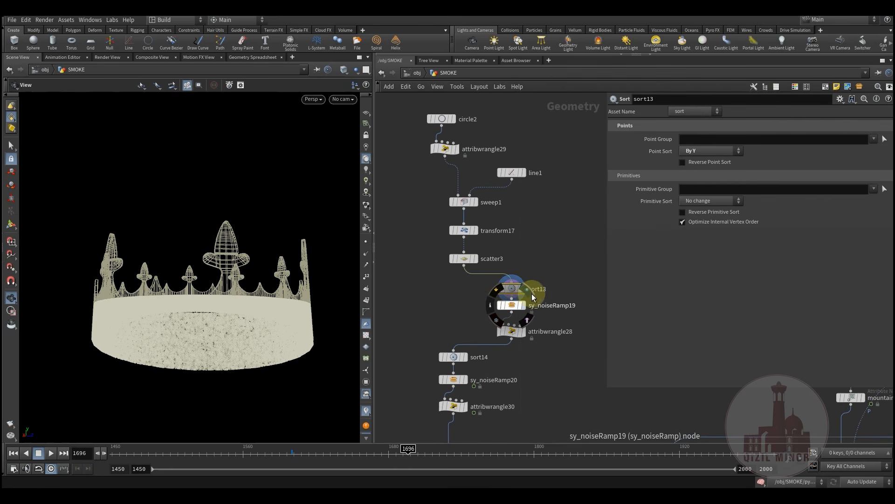
left_click(531, 294)
left_click(512, 305)
mouse_move(228, 316)
left_mouse_down()
mouse_move(248, 324)
mouse_move(195, 337)
mouse_move(214, 325)
left_mouse_up()
mouse_move(172, 453)
left_mouse_down()
mouse_move(354, 462)
mouse_move(160, 456)
mouse_move(174, 458)
left_mouse_up()
Display attribwrangle28's culled points and show points as small dots
mouse_move(511, 336)
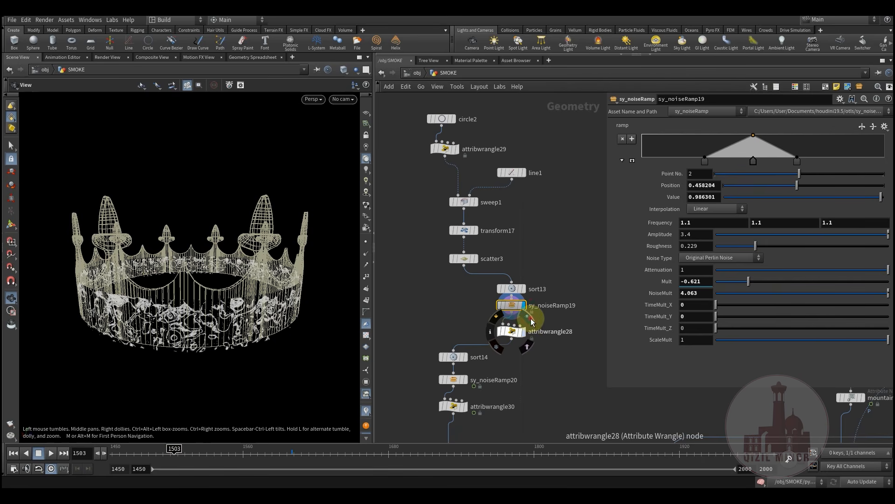
left_click(530, 319)
left_click(509, 335)
left_click_drag(213, 325, 187, 329)
right_click_drag(186, 330, 264, 327)
left_click(366, 242)
left_click(366, 242)
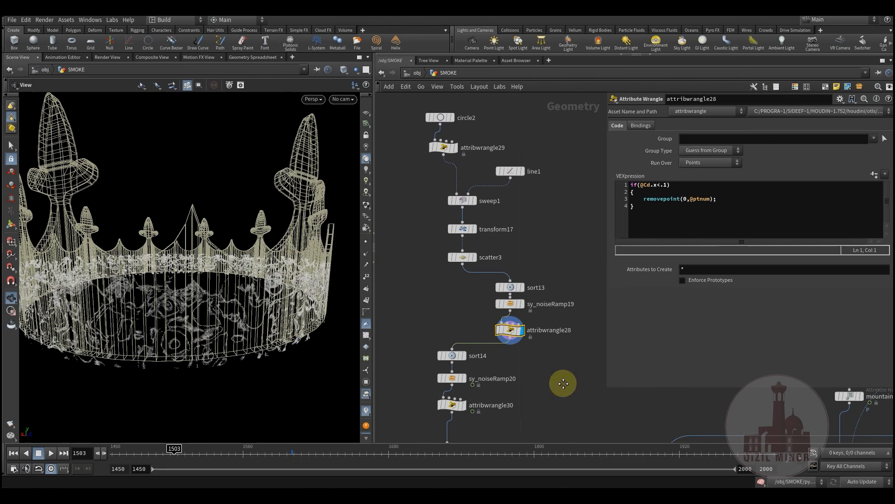
Check sort14, display sy_noiseRamp20, and scrub frames to watch the noise animate
middle_click_drag(467, 363, 461, 301)
left_click(448, 295)
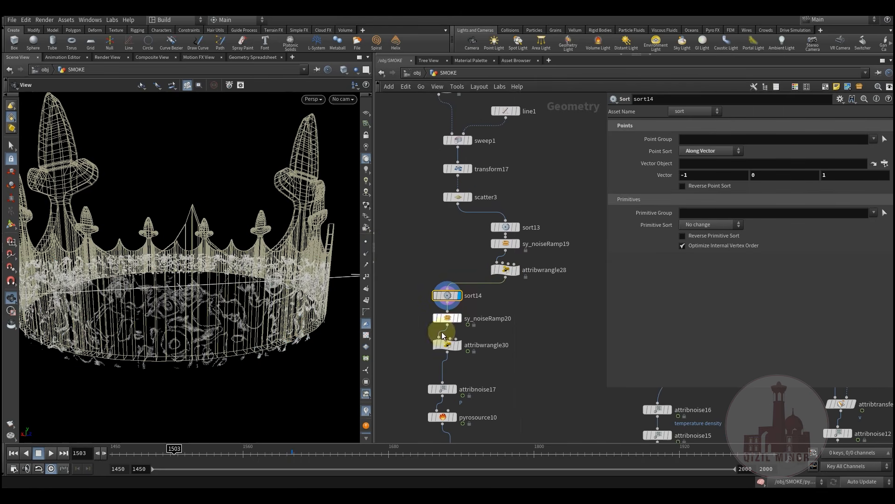
left_click_drag(219, 322, 327, 308)
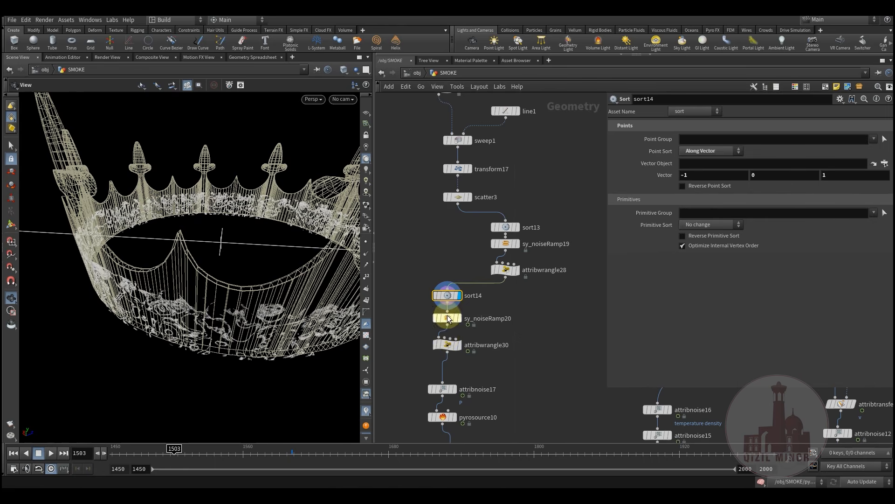
left_click(449, 318)
left_click_drag(266, 323, 226, 429)
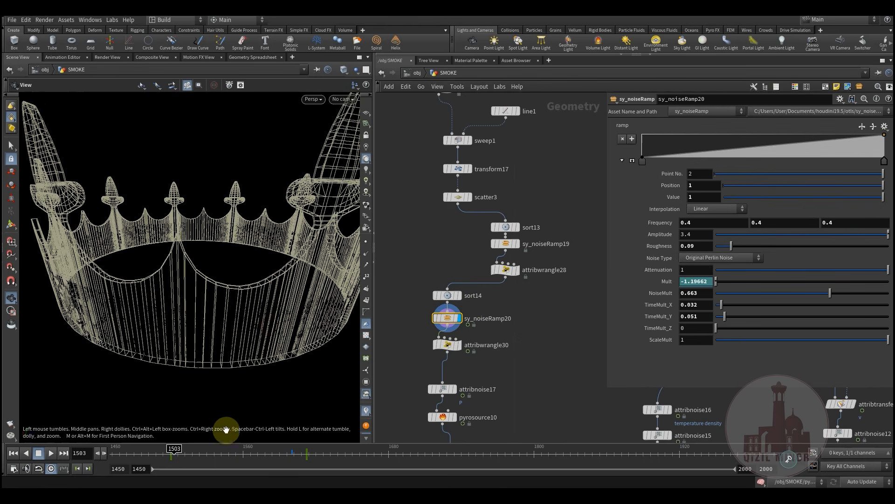
left_click_drag(140, 465, 307, 450)
middle_click_drag(472, 354, 483, 319)
scroll(483, 319, "up", 2)
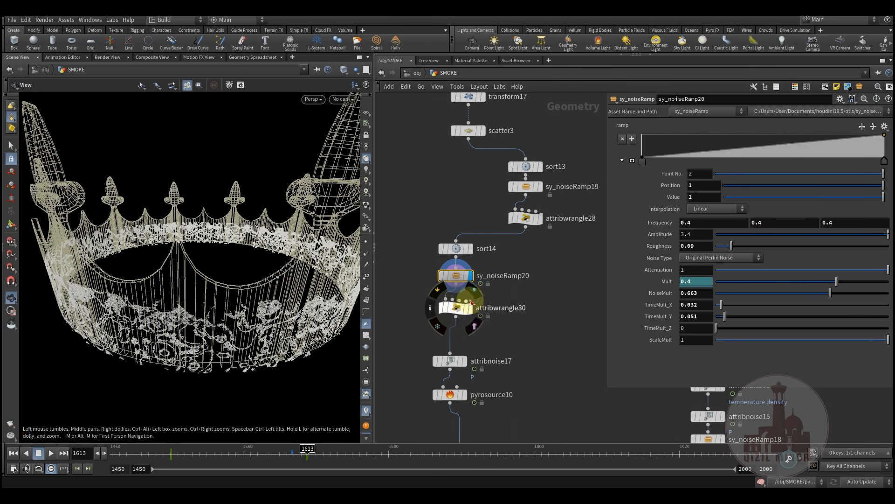
Review attribwrangle30's code and attribnoise17's settings while scrubbing frames
left_click(457, 308)
left_click_drag(222, 459, 185, 455)
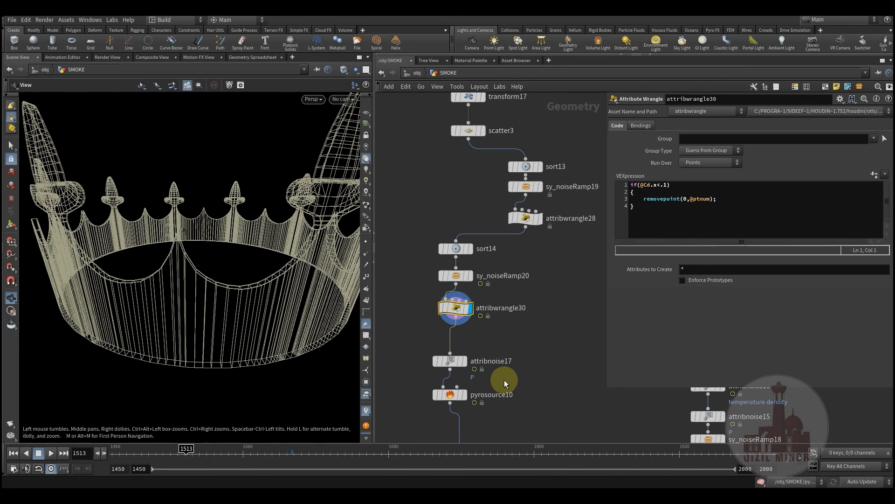
middle_click_drag(505, 383, 507, 332)
left_click(452, 310)
left_click_drag(248, 456, 390, 456)
Display pyrosource10's noise-jittered point crown emitting Density and Temperature
mouse_move(452, 345)
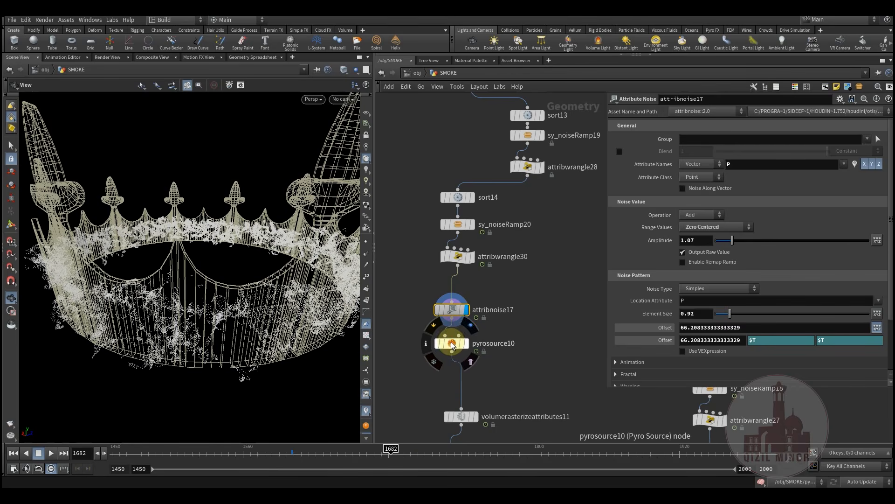
left_click(472, 332)
middle_click_drag(481, 356, 506, 246)
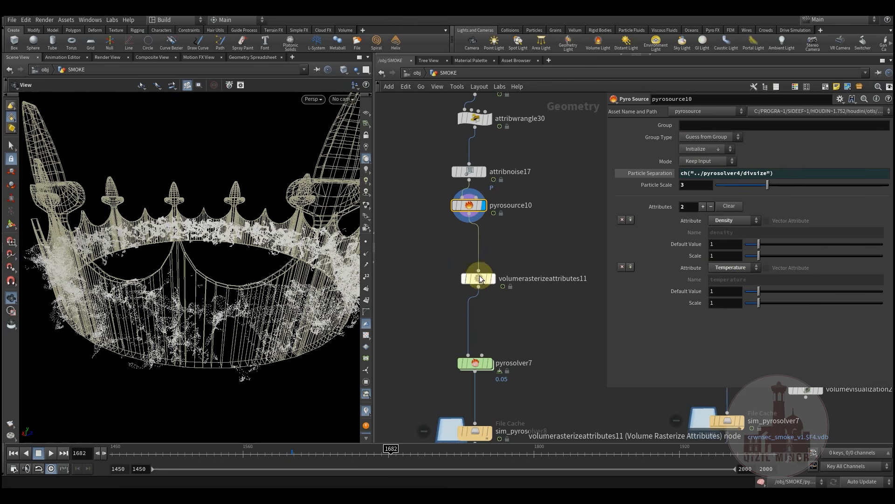
Preview volumerasterizeattributes11's smoke and move the node up under pyrosource10
left_click(499, 264)
left_click_drag(480, 279, 473, 257)
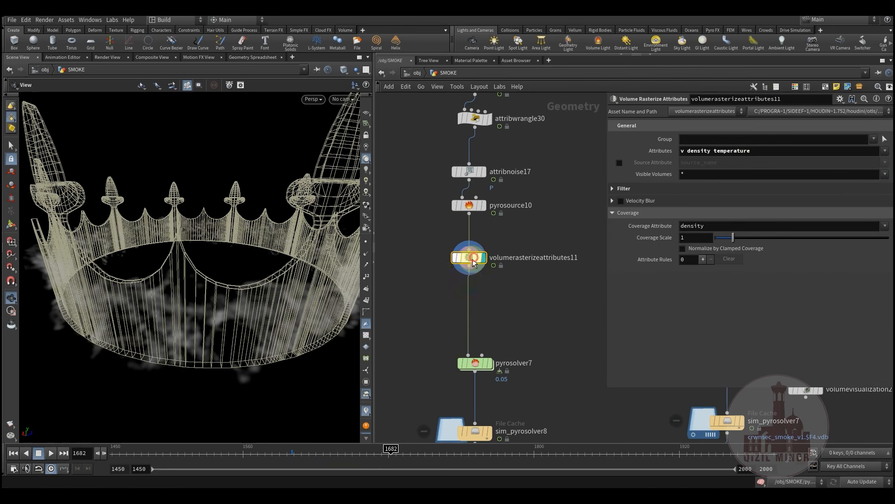
middle_click_drag(526, 288, 504, 348)
middle_click_drag(529, 310, 536, 384)
Check sort14 and attribnoise17 node info, then look over the other pyro branches
middle_click(456, 196)
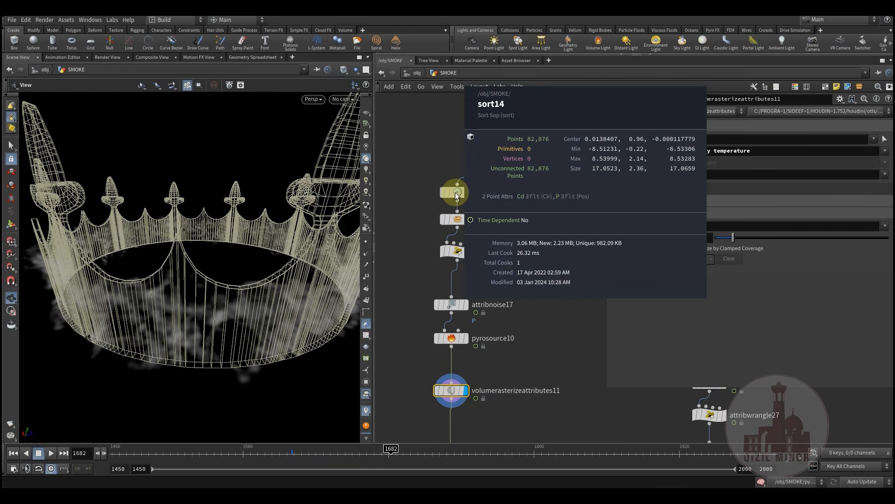
middle_click(457, 306)
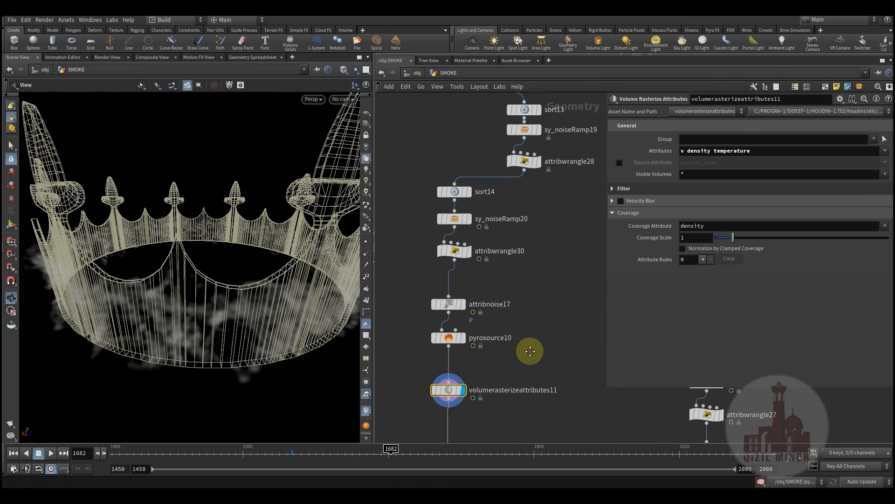
middle_click_drag(530, 350, 487, 287)
scroll(488, 286, "down", 2)
scroll(472, 310, "down", 4)
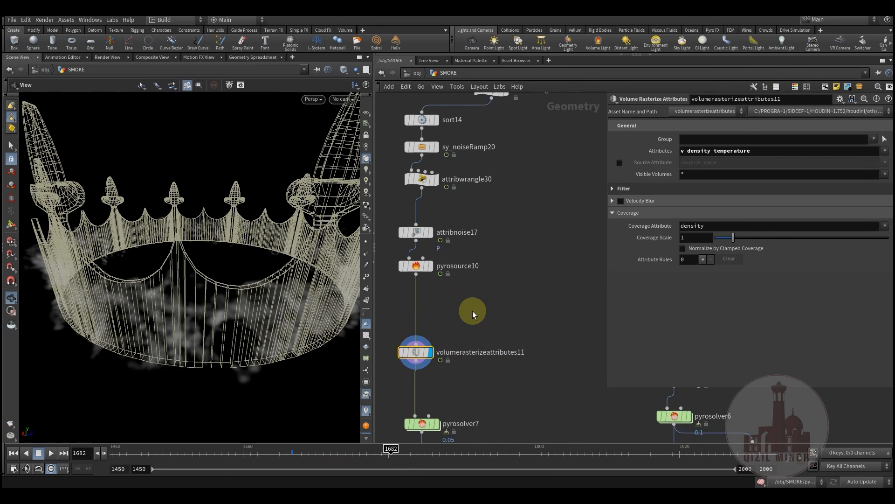
middle_click_drag(504, 322, 513, 305)
middle_click_drag(421, 279, 493, 269)
scroll(457, 266, "up", 5)
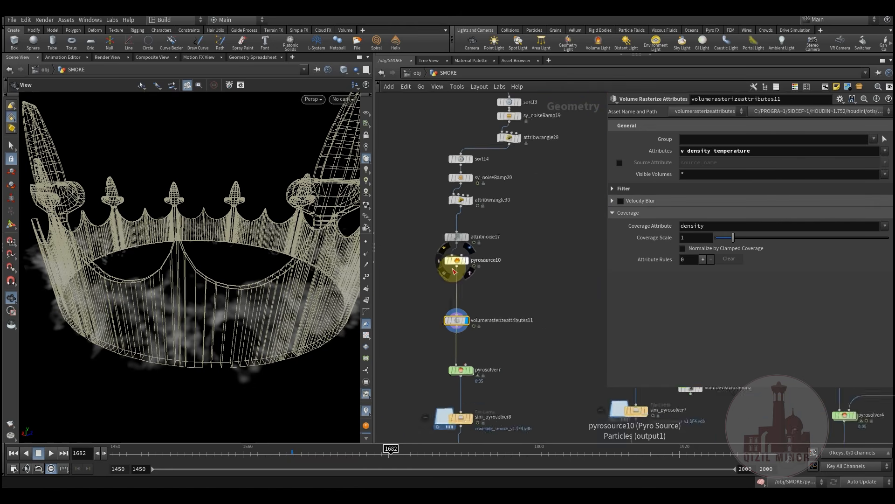
Redisplay pyrosource10's source points and scrub the timeline to frame 1655
left_click(476, 241)
left_click(462, 256)
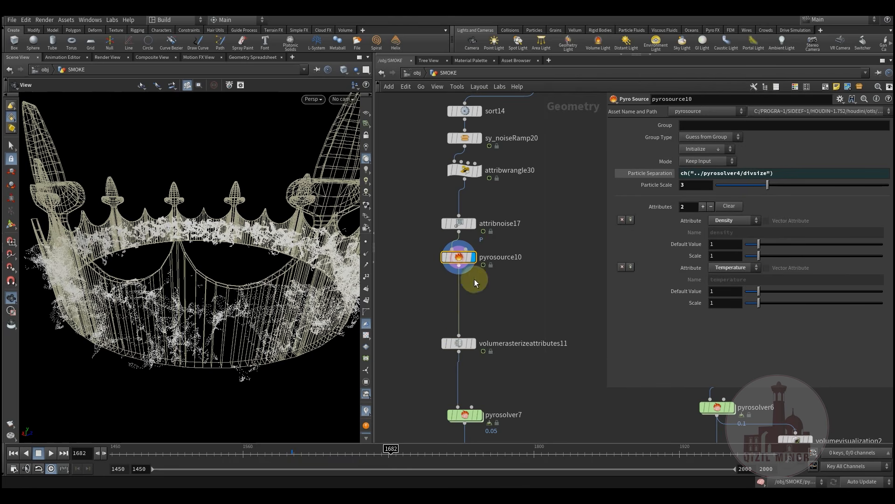
left_click_drag(228, 448, 358, 448)
mouse_move(496, 288)
middle_mouse_down()
mouse_move(485, 286)
mouse_move(496, 283)
middle_mouse_up()
Add a trail1 node under pyrosource10 that computes velocity
key("Tab")
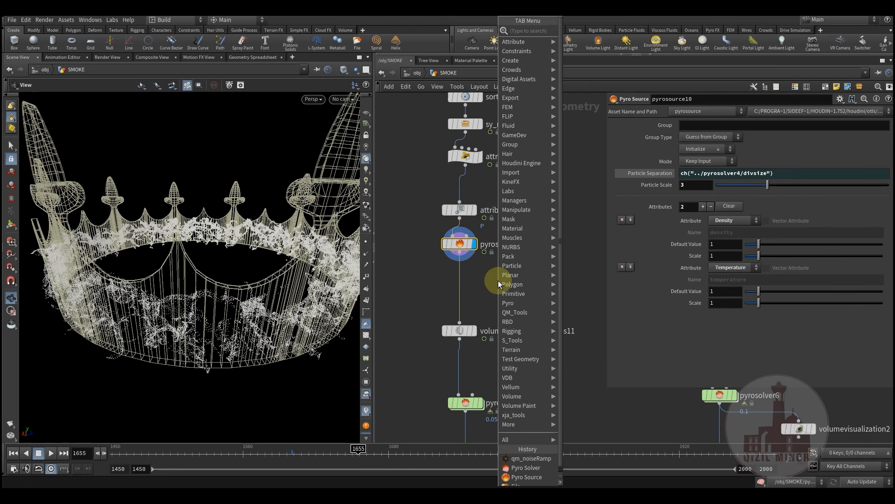
type("terizea")
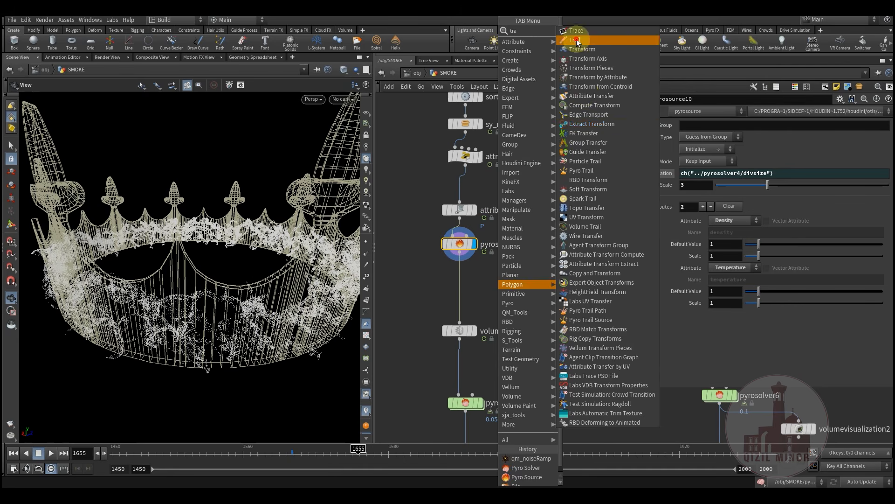
left_click(580, 40)
left_click(466, 263)
left_click(465, 274)
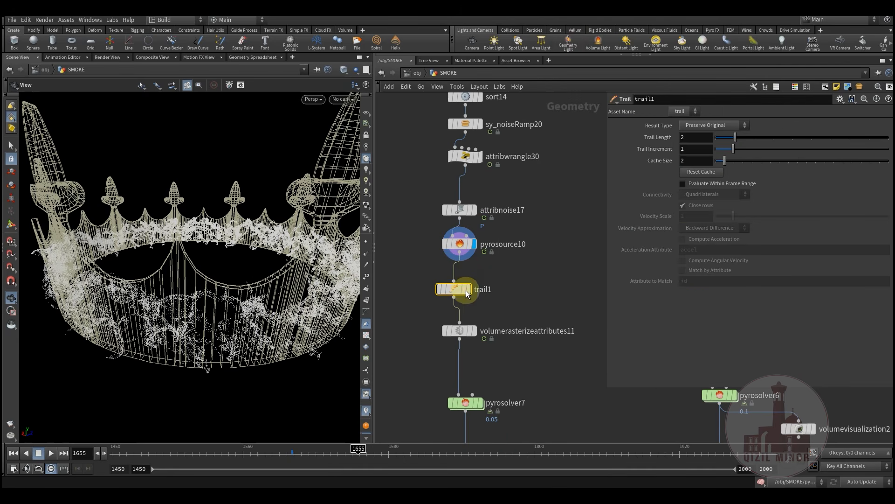
left_click(713, 124)
left_click(704, 165)
left_click_drag(450, 289, 457, 290)
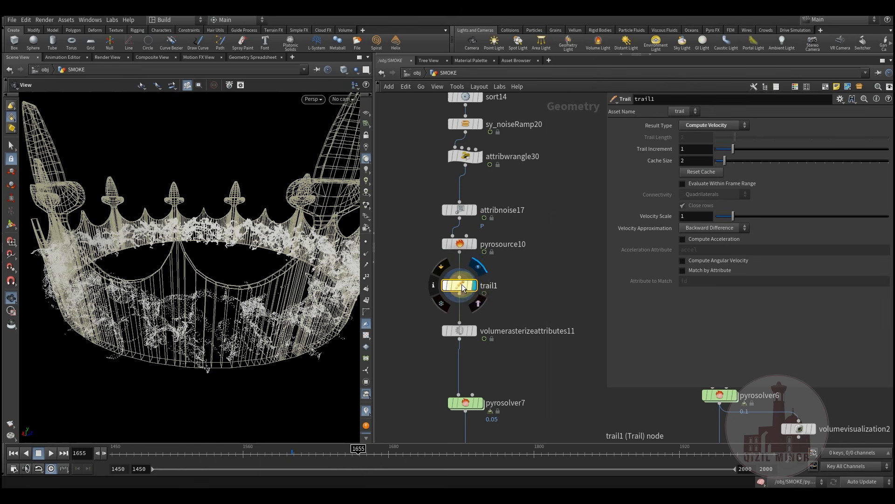
Check trail1's point info and volumerasterizeattributes11's v, density and temperature settings
middle_click(463, 288)
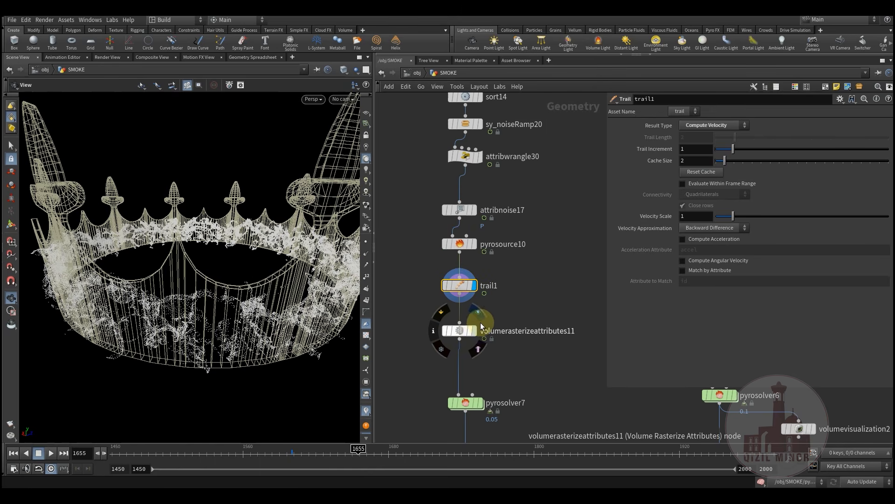
left_click(467, 334)
scroll(477, 296, "down", 6)
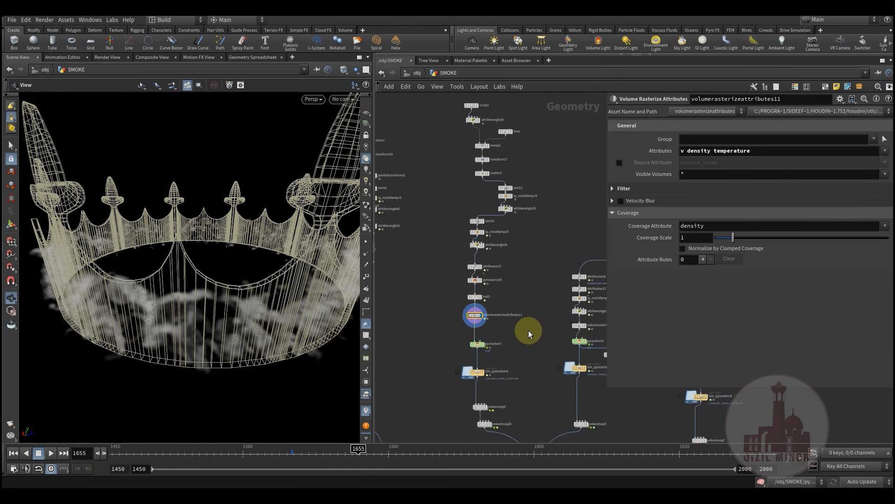
scroll(446, 345, "down", 4)
middle_click_drag(557, 333, 456, 329)
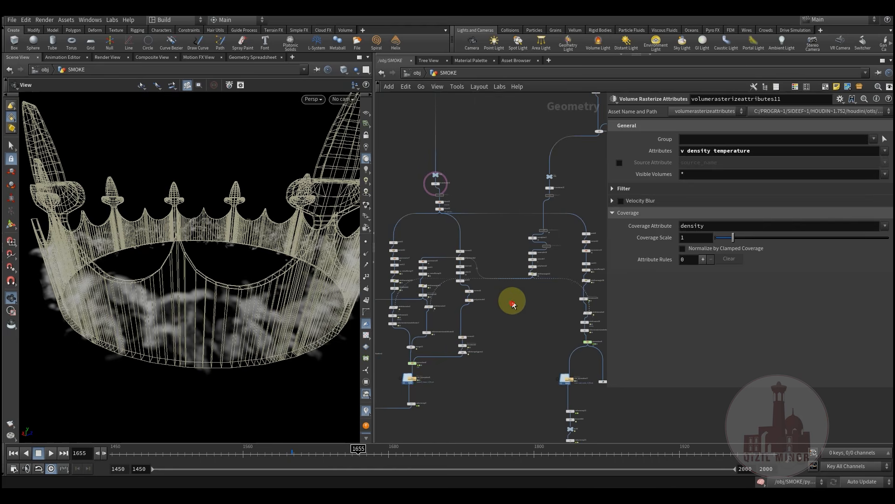
left_click_drag(554, 237, 554, 239)
middle_click_drag(525, 315, 699, 315)
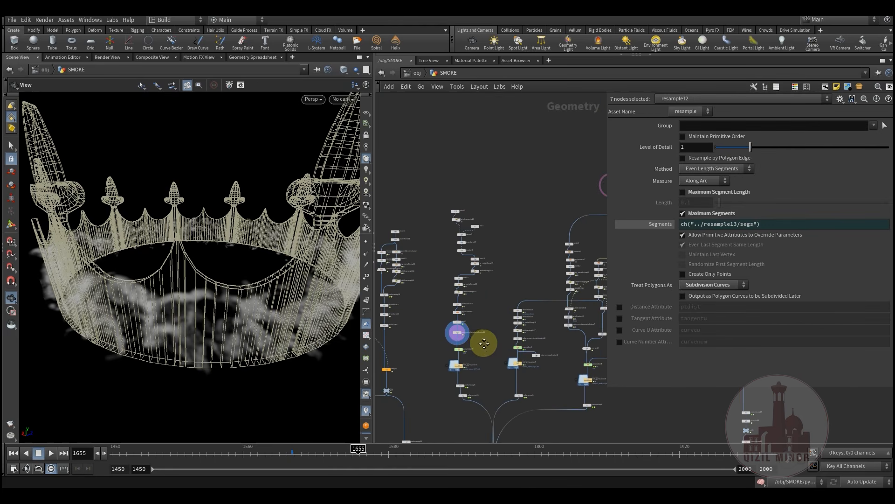
scroll(484, 344, "up", 5)
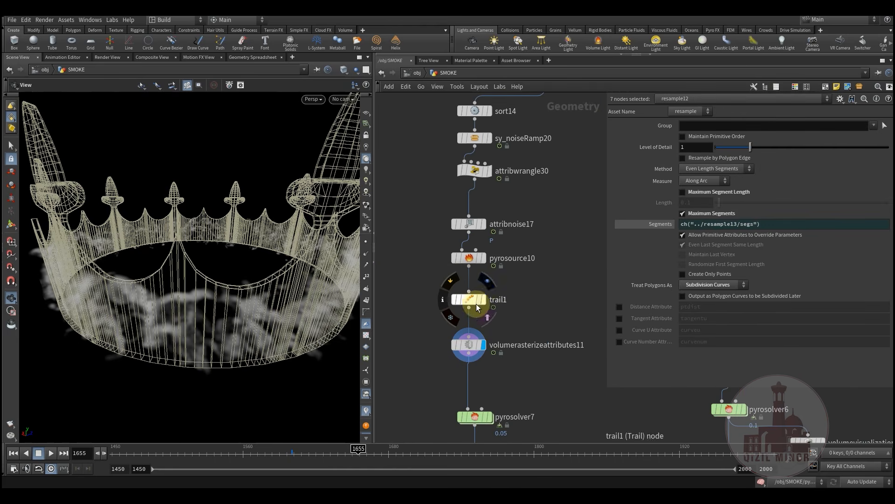
Display trail1's points and nudge the node slightly upward
left_click(488, 282)
left_click_drag(472, 300, 473, 292)
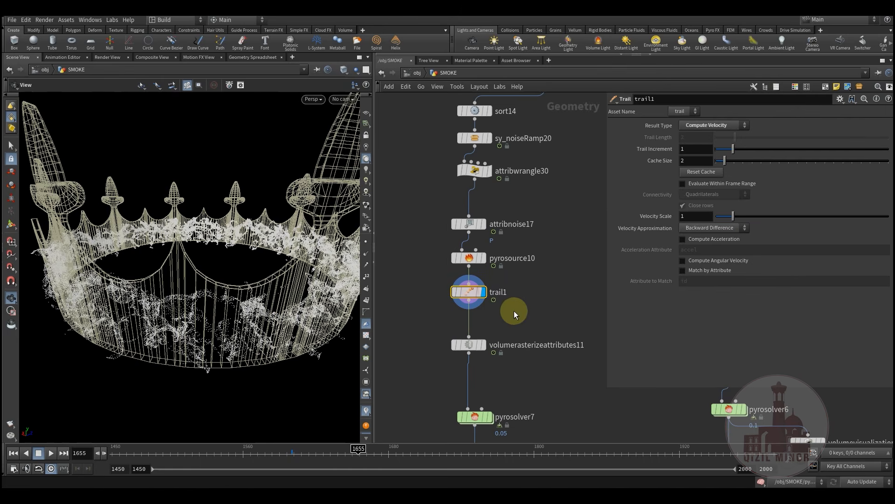
middle_click_drag(513, 311, 510, 314)
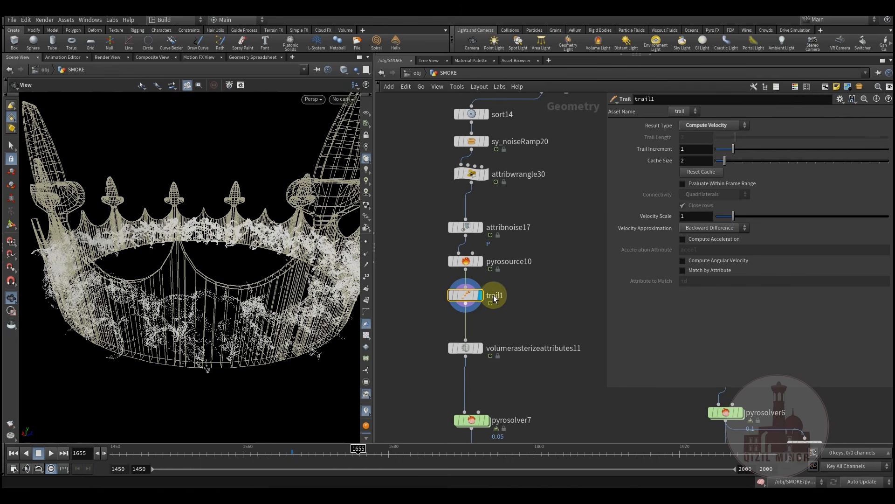
left_click_drag(259, 310, 243, 301)
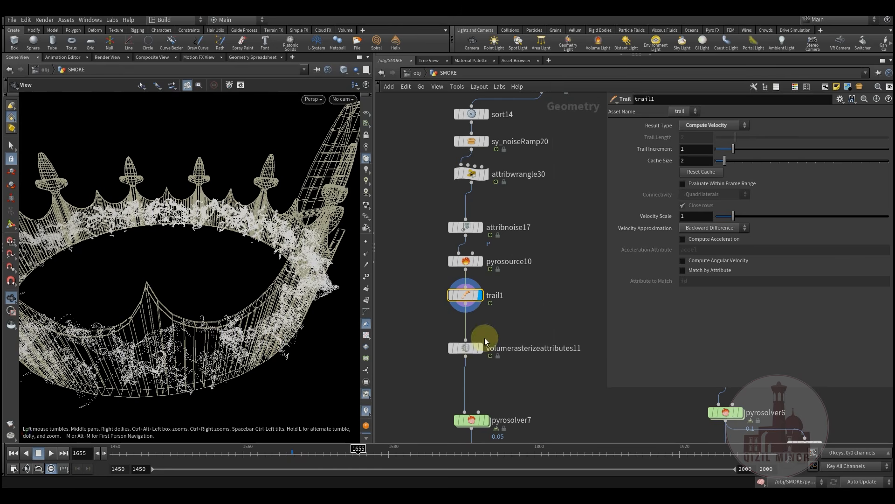
Display volumerasterizeattributes11's smoke over the crown and rewind to frame 1450
scroll(477, 297, "up", 3)
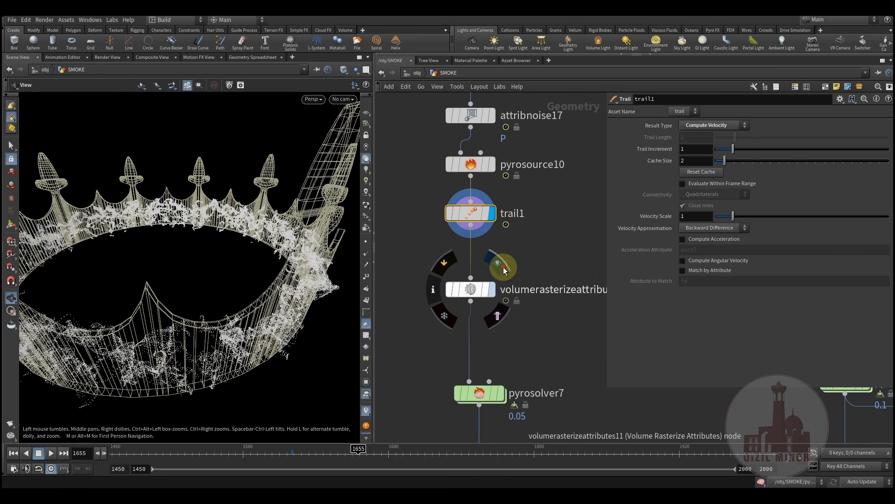
left_click(503, 266)
left_click_drag(276, 285, 261, 318)
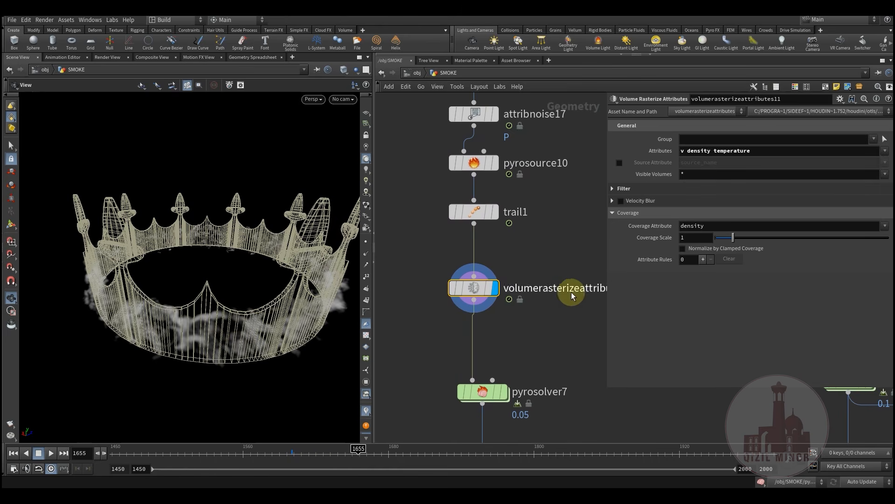
middle_click_drag(514, 329, 509, 287)
left_click_drag(161, 452, 87, 450)
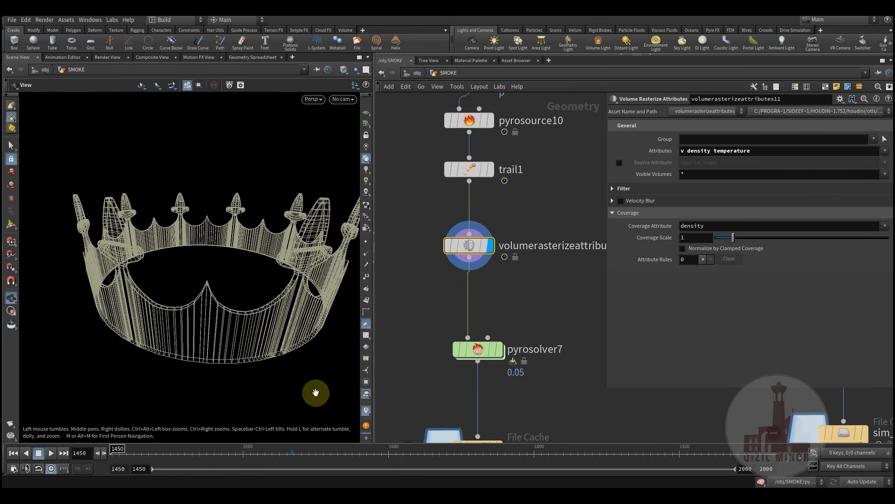
Review pyrosolver7's Sourcing, Fields, Shape, Look and Output tabs
left_click(483, 356)
middle_click_drag(520, 304, 489, 316)
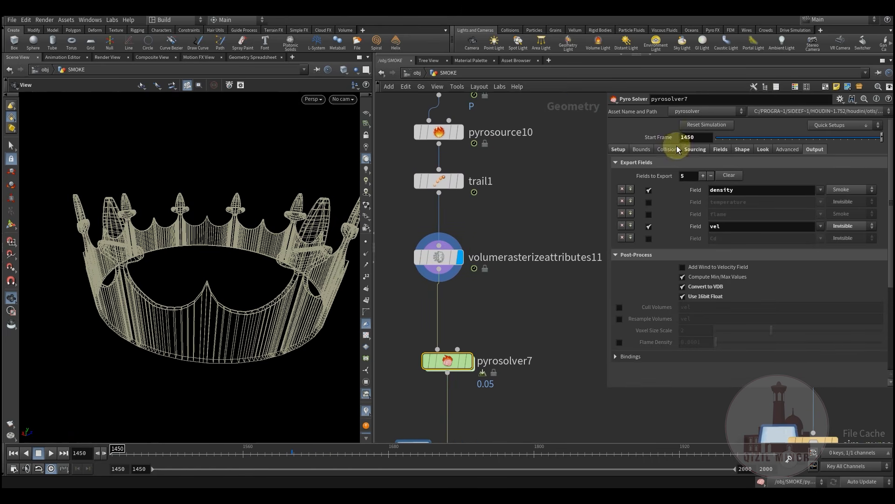
left_click(692, 150)
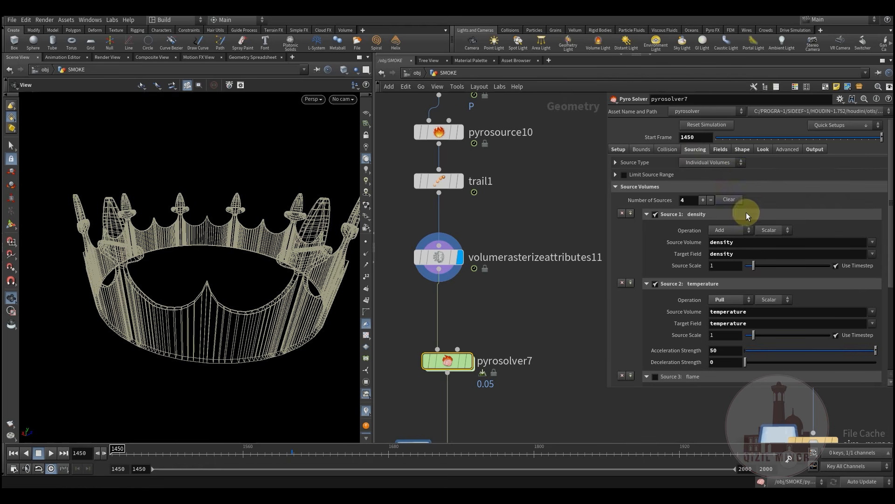
left_click(723, 150)
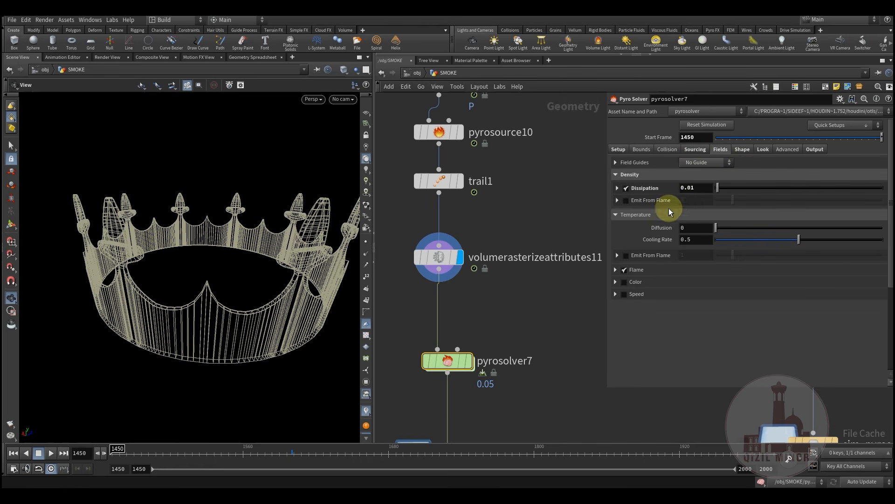
left_click(744, 149)
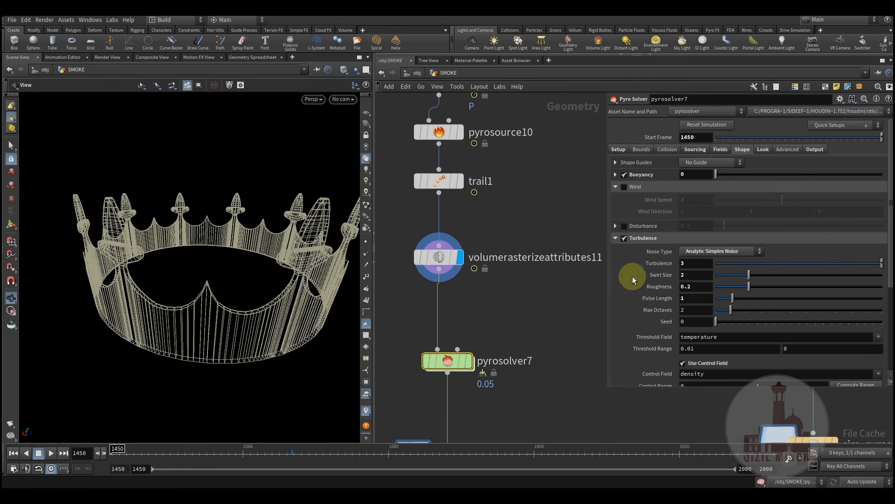
left_click(762, 152)
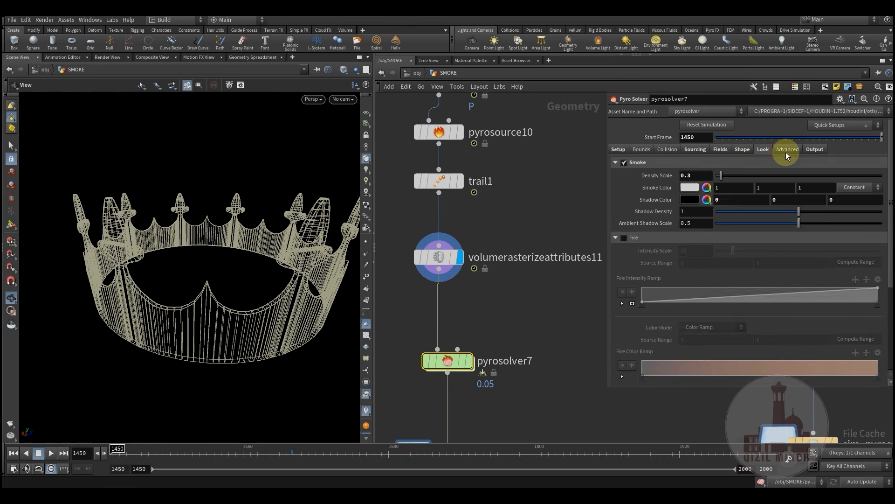
left_click(812, 156)
Display sim_pyrosolver8's cached crwnside_smoke_v1 smoke and hide the crown wireframe
middle_click_drag(513, 361, 530, 255)
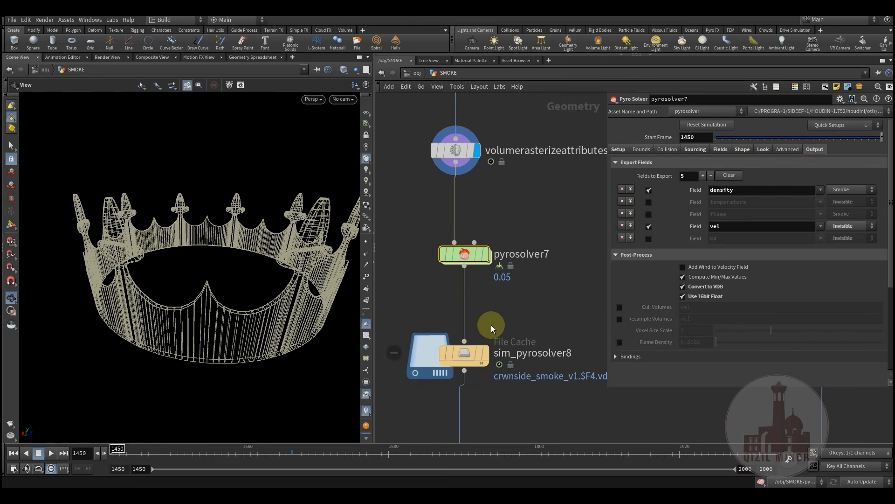
mouse_move(481, 354)
left_click(495, 330)
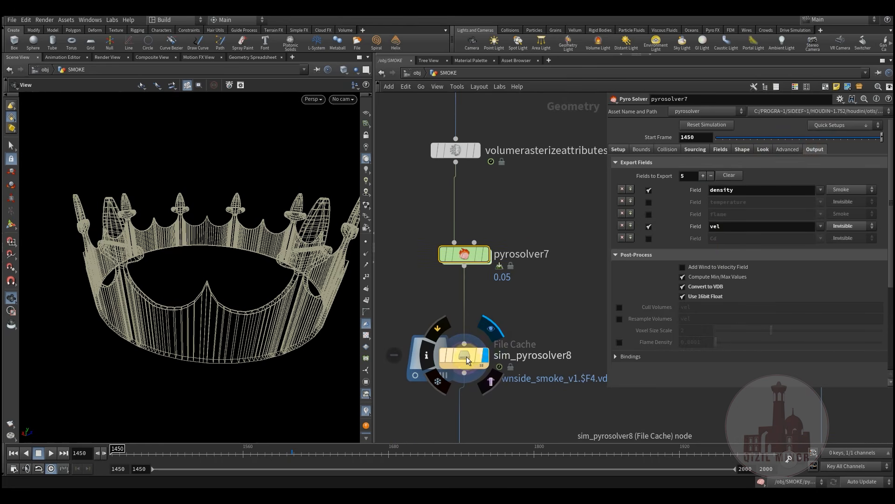
left_click(487, 381)
left_click(537, 279)
middle_click_drag(537, 278, 554, 195)
Scrub to around frame 1678, orbiting to watch the smoke ring form
left_click_drag(130, 451, 159, 451)
left_click_drag(218, 453, 352, 457)
left_click_drag(280, 286, 232, 333)
left_click_drag(187, 457, 432, 455)
left_click_drag(312, 457, 395, 470)
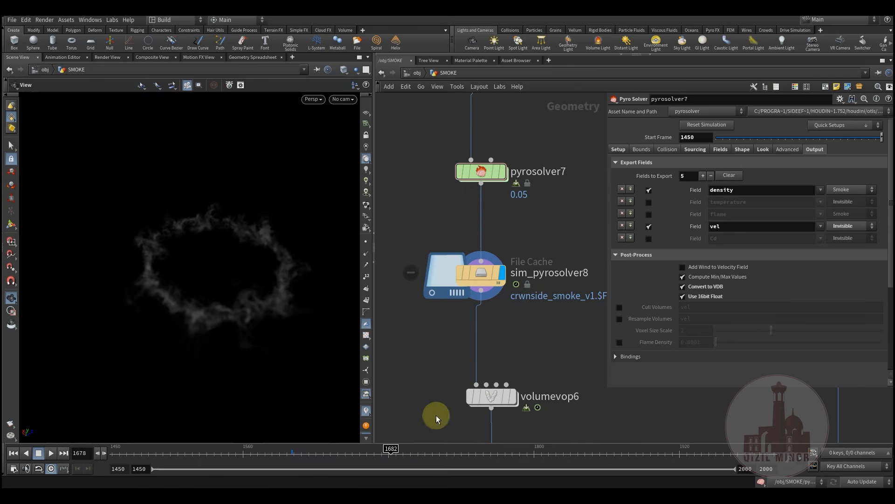
Display the smoke through volumevop6 and play frames 1520 to 1706
middle_click_drag(510, 347, 496, 292)
left_click(502, 322)
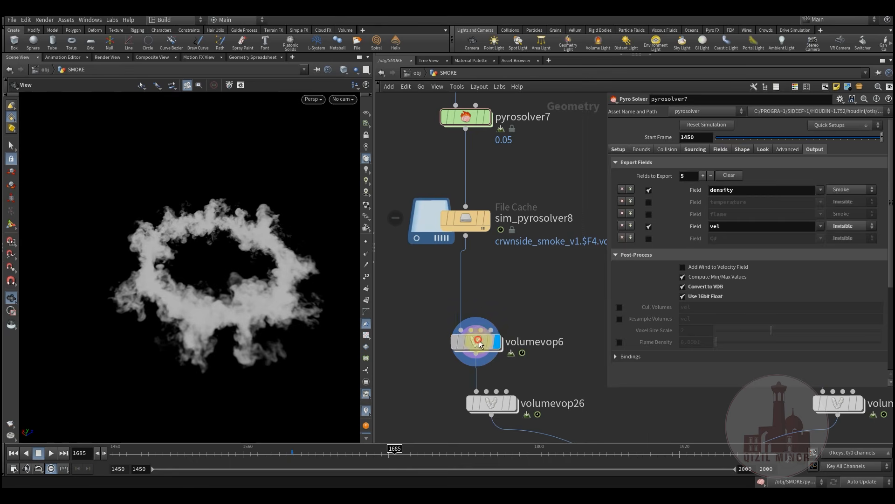
left_click(195, 456)
left_click_drag(220, 459, 239, 456)
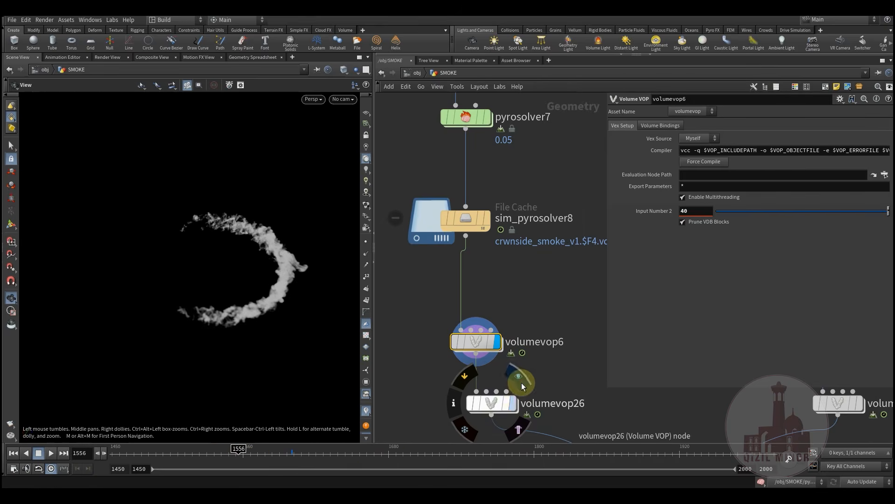
Display volumevop26, play frames 1556 to 1664, and center on vdbmerge7
left_click(521, 382)
middle_click_drag(418, 402, 415, 321)
left_click_drag(238, 456, 430, 465)
middle_click_drag(489, 380, 463, 253)
middle_click_drag(542, 358, 508, 302)
Display vdbmerge7 and scrub the timeline to watch the merged smoke ring grow
scroll(507, 301, "up", 3)
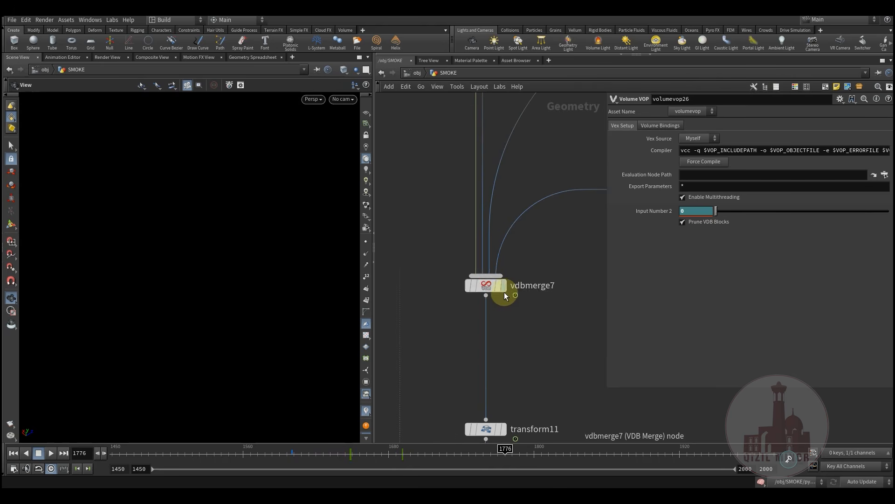
mouse_move(508, 290)
left_click(501, 321)
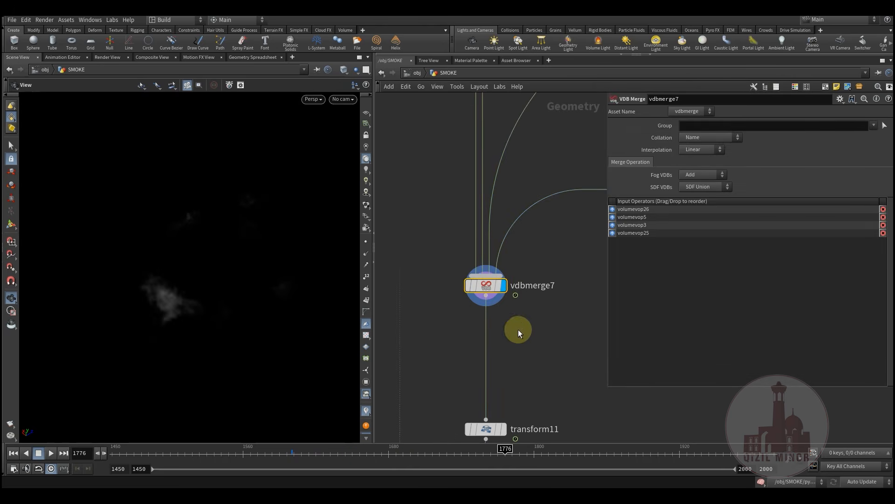
left_click_drag(245, 460, 432, 446)
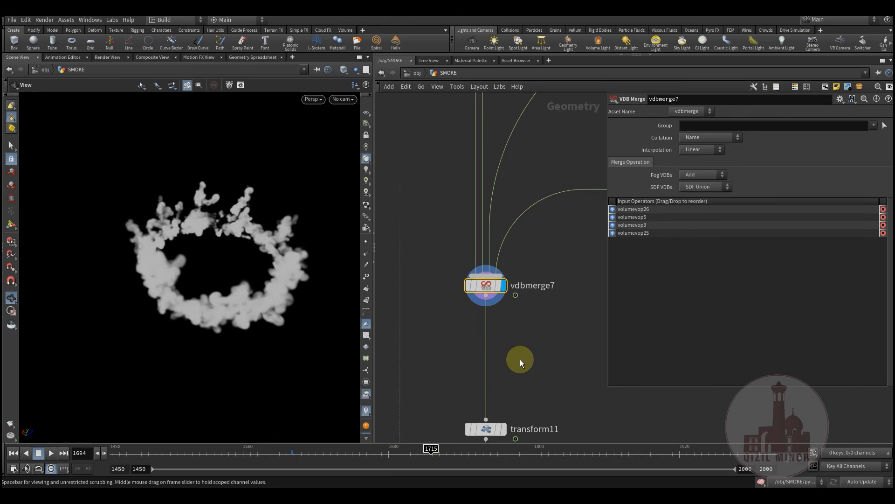
Display transform11, showing the smoke moved (0, 5, -9) and rotated (-15, 0, -6.1)
middle_click_drag(516, 372, 536, 208)
mouse_move(504, 352)
middle_mouse_down()
mouse_move(517, 242)
mouse_move(511, 340)
middle_mouse_up()
scroll(512, 339, "down", 2)
middle_click_drag(534, 237, 511, 257)
scroll(501, 294, "up", 3)
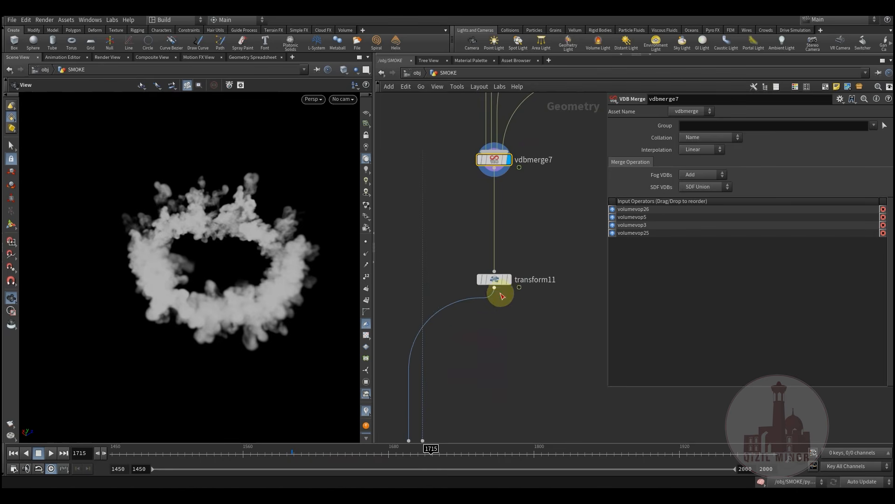
left_click_drag(206, 283, 267, 285)
middle_click_drag(480, 259, 484, 226)
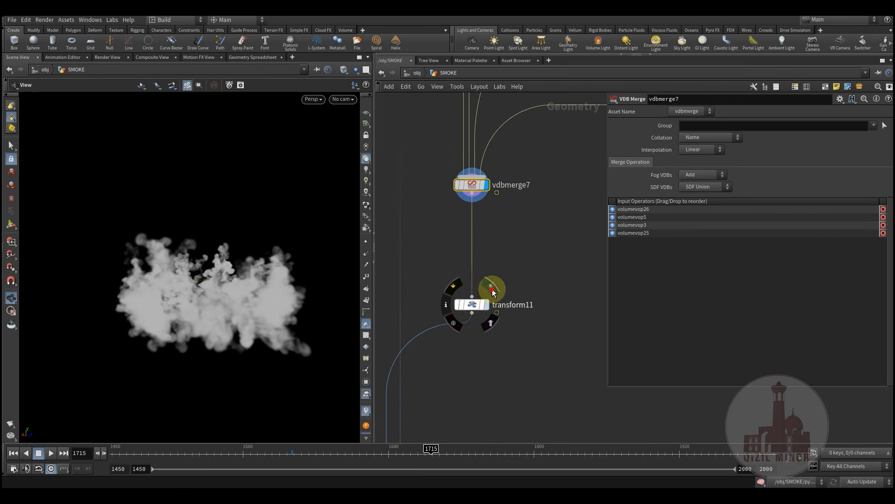
left_click(492, 291)
left_click(474, 306)
right_click_drag(234, 280, 366, 304)
Survey the network from transform11 toward copy11
left_click_drag(531, 273, 449, 337)
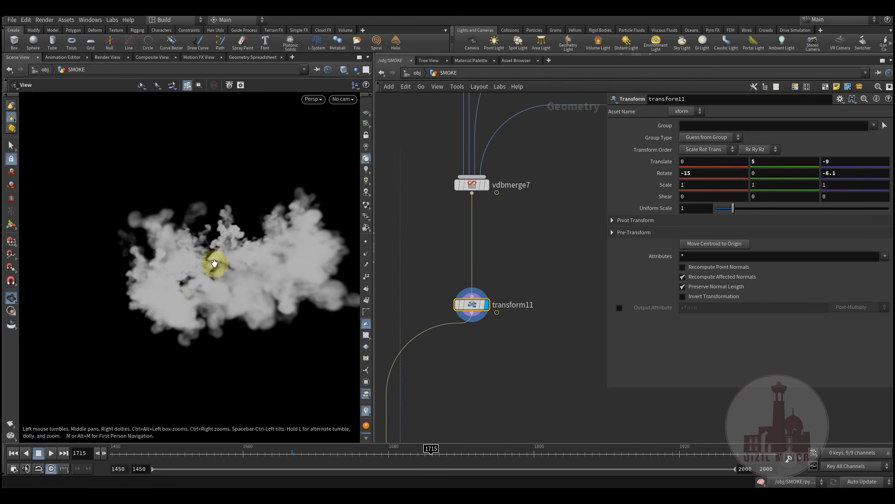
middle_click_drag(488, 215, 496, 332)
scroll(496, 332, "down", 4)
middle_click_drag(515, 369, 518, 296)
scroll(518, 295, "down", 3)
mouse_move(509, 337)
middle_mouse_down()
mouse_move(517, 306)
mouse_move(506, 327)
middle_mouse_up()
scroll(486, 337, "up", 6)
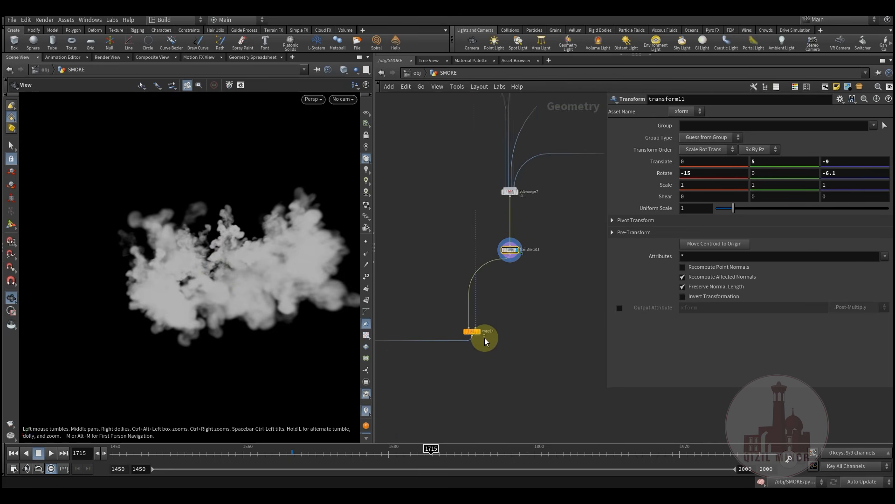
middle_click_drag(508, 285, 552, 404)
scroll(536, 374, "down", 6)
scroll(519, 356, "down", 2)
Pan up to the object merge nodes at the top of the SMOKE network
middle_click_drag(480, 286, 488, 366)
middle_click_drag(487, 305, 488, 64)
scroll(532, 320, "up", 5)
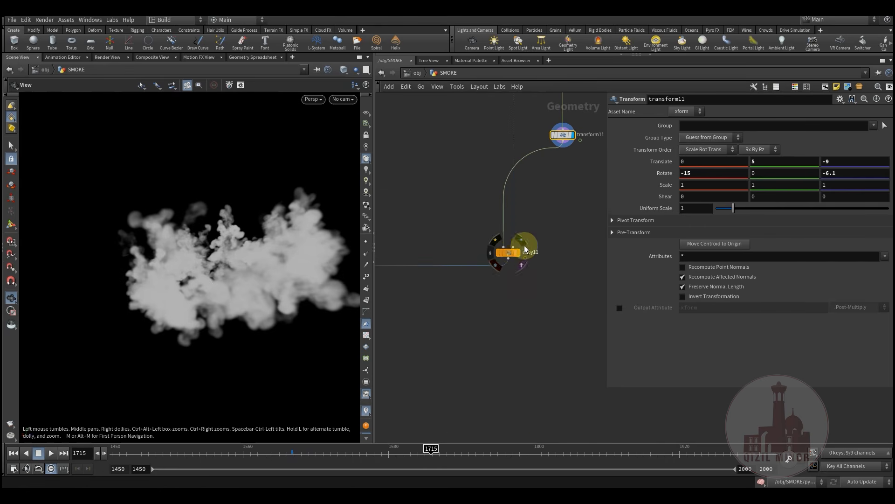
middle_click_drag(541, 227, 540, 440)
scroll(494, 323, "down", 6)
middle_click_drag(474, 258, 596, 384)
middle_click_drag(516, 318, 577, 382)
scroll(476, 279, "up", 7)
scroll(476, 268, "up", 3)
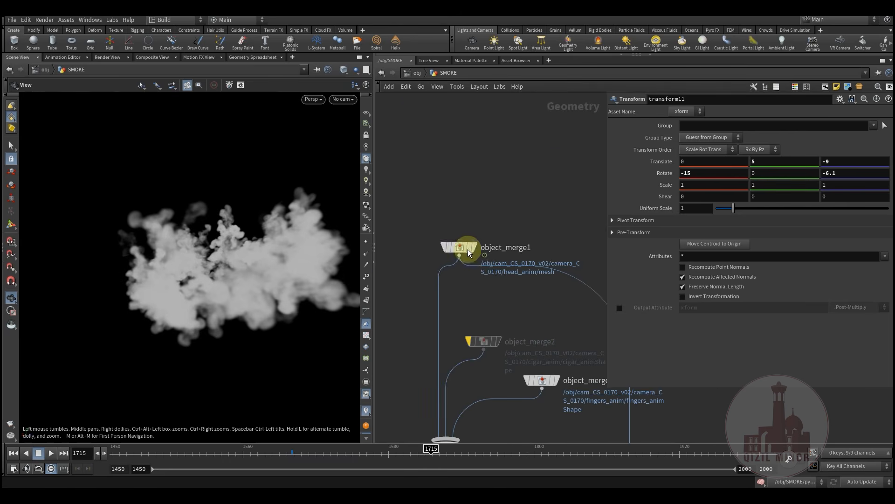
Display object_merge1's head mesh, frame it, and move to frame 1605
left_click(469, 233)
left_click(464, 248)
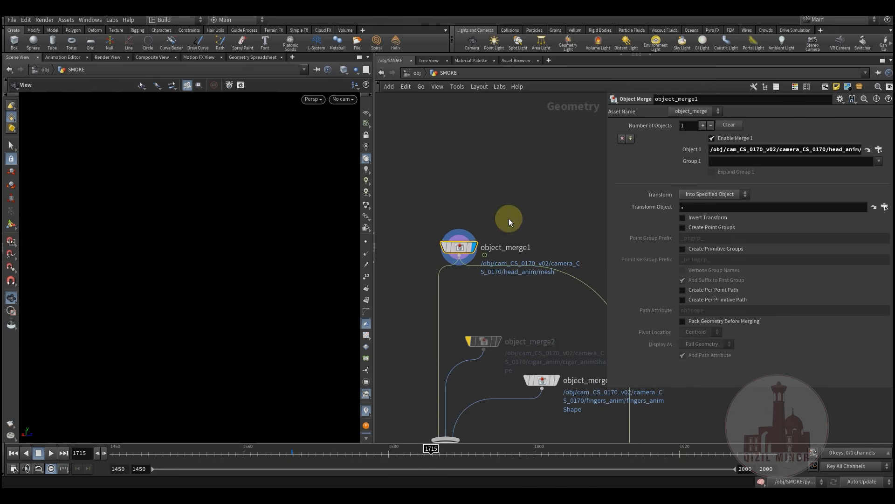
key("space+g")
left_click_drag(220, 233, 214, 264)
scroll(213, 259, "up", 4)
middle_click_drag(209, 250, 208, 266)
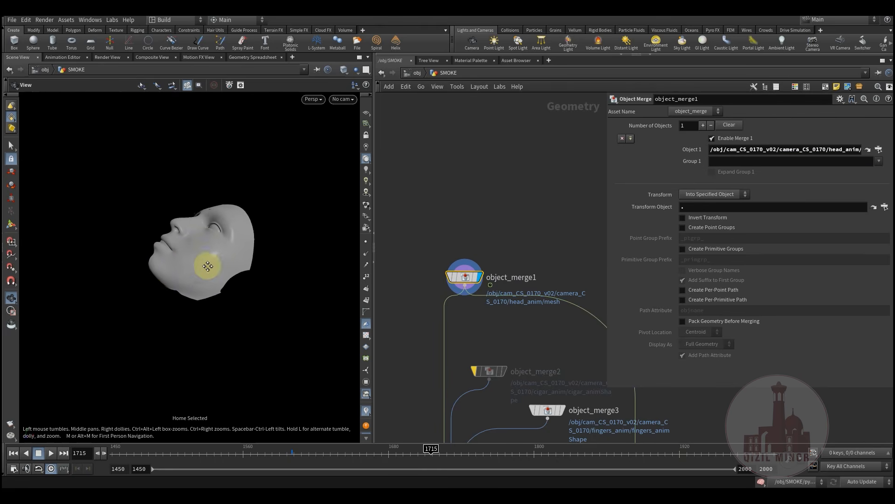
left_click_drag(200, 459, 300, 457)
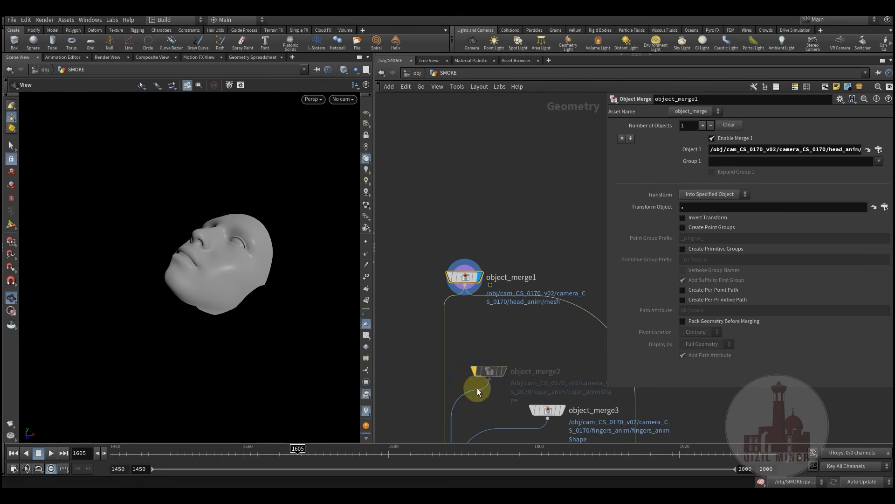
Display the head through convert3 and then clean3, viewing clean3's settings
scroll(436, 211, "down", 4)
middle_click_drag(508, 385, 448, 285)
scroll(472, 288, "up", 2)
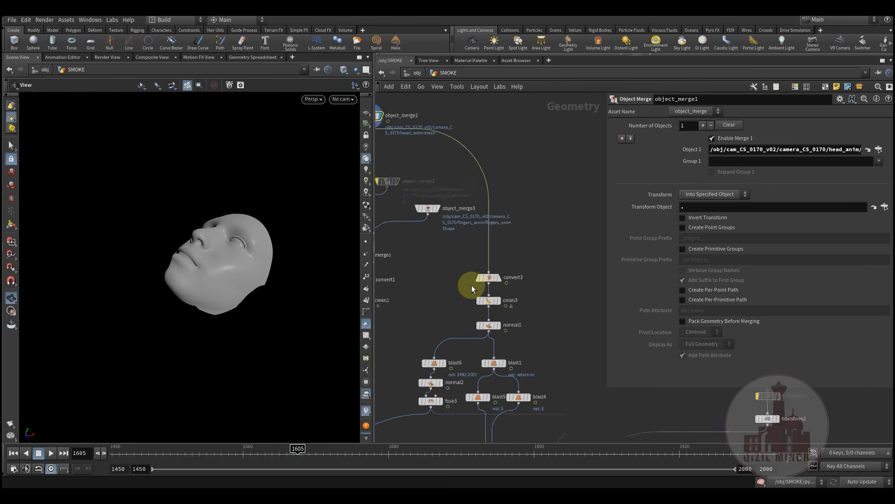
left_click(520, 269)
scroll(510, 256, "up", 3)
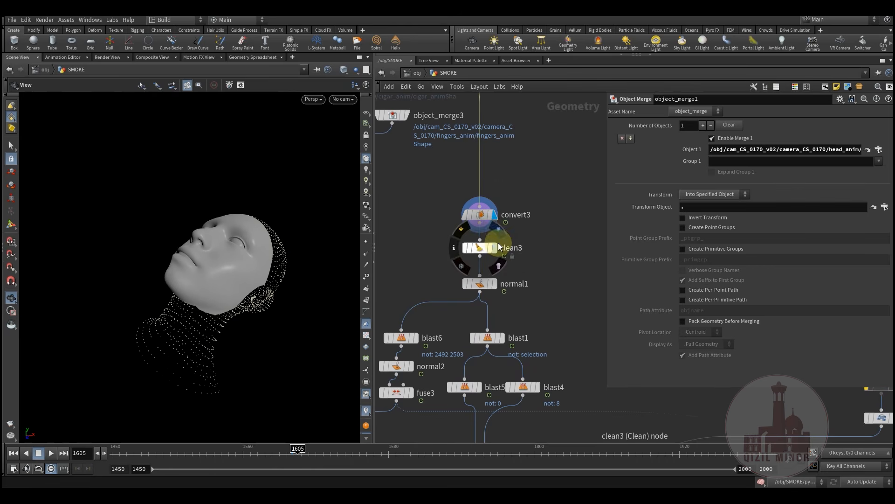
left_click(499, 232)
left_click(482, 248)
Display normal1, which computes vertex normals at cusp angle 60
mouse_move(534, 284)
middle_mouse_down()
mouse_move(519, 255)
mouse_move(538, 213)
middle_mouse_up()
left_click(480, 255)
left_click(466, 254)
middle_click_drag(560, 241, 597, 218)
mouse_move(472, 338)
middle_mouse_down()
mouse_move(458, 309)
mouse_move(491, 368)
mouse_move(474, 347)
middle_mouse_up()
Display only the small piece kept by blast6 and view its settings
left_click(480, 246)
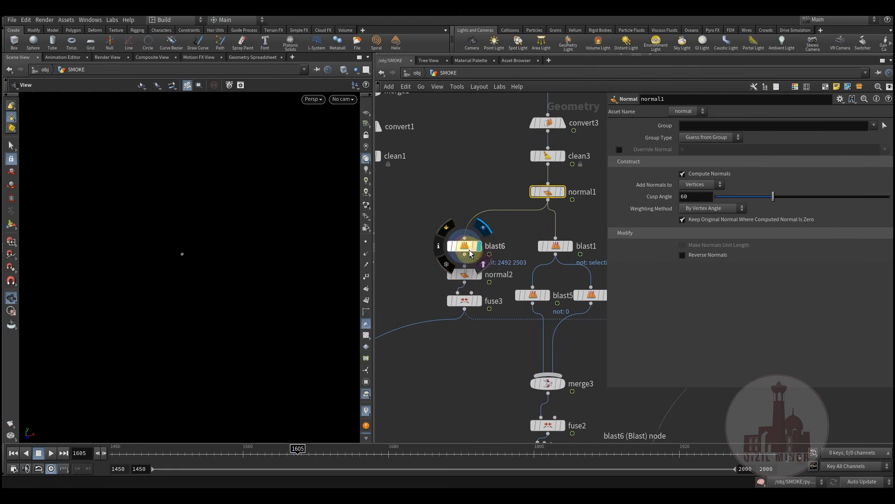
left_click(470, 253)
middle_click_drag(460, 206, 429, 264)
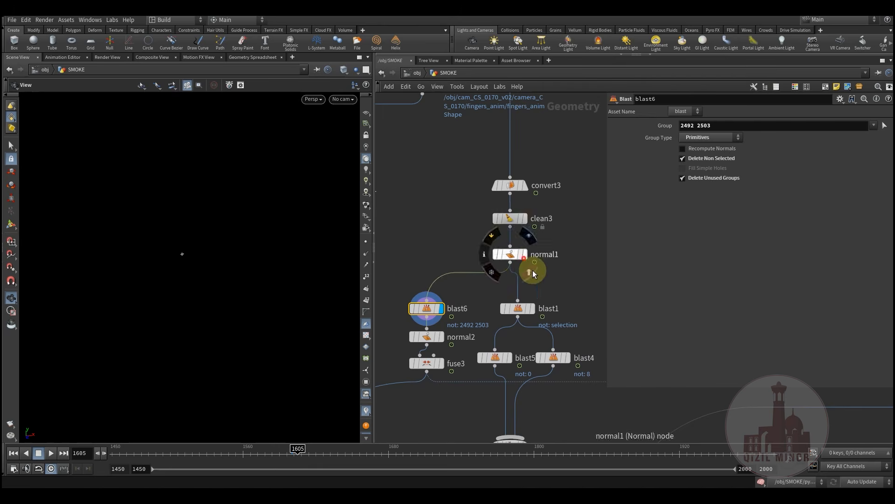
left_click_drag(511, 253, 511, 250)
Template normal1 to show the full head as a wireframe, and tumble around it
left_click(535, 267)
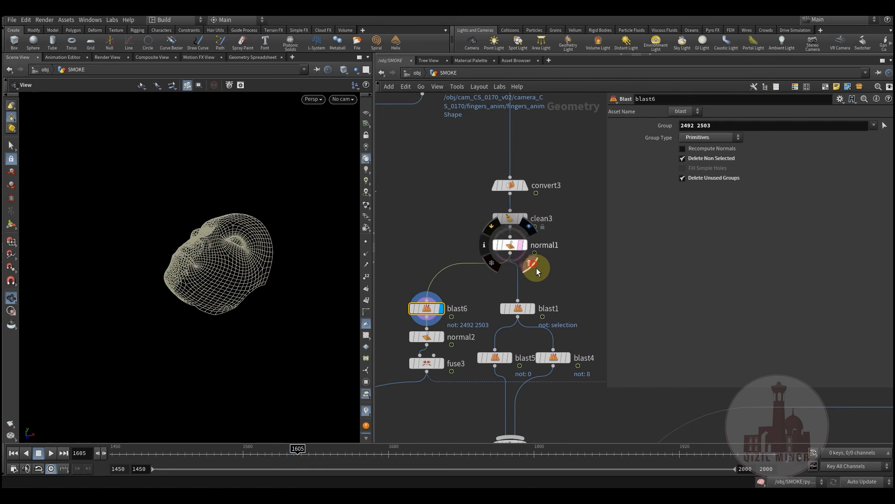
middle_click_drag(509, 285, 533, 252)
left_click_drag(197, 247, 223, 261)
right_click_drag(223, 261, 282, 235)
left_click_drag(282, 235, 360, 301)
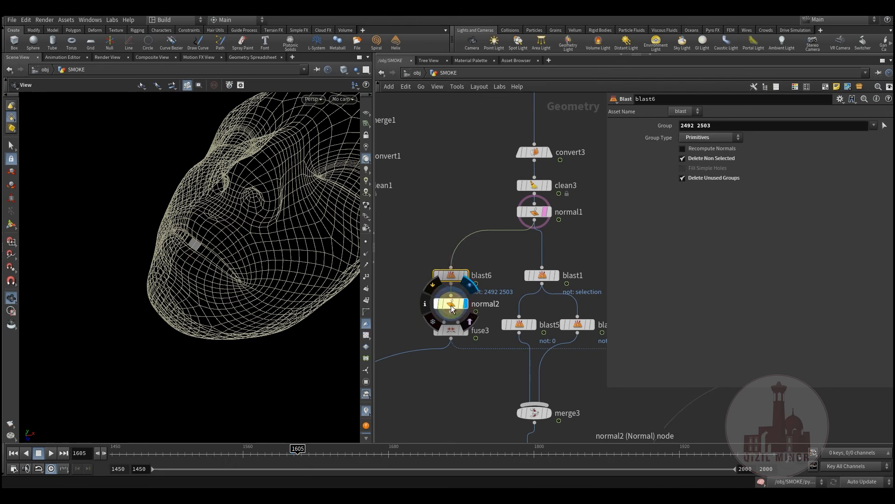
Review normal2 and fuse3, which snaps points within 0.00711, with point display on
left_click(451, 304)
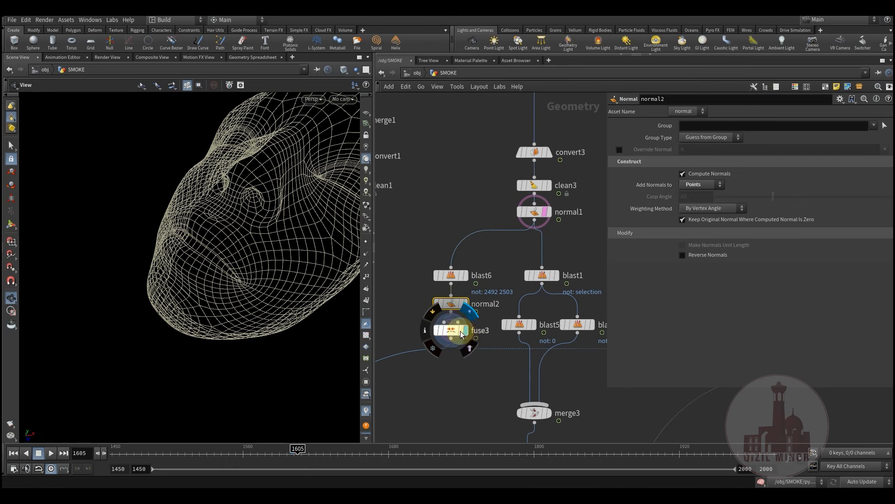
left_click(450, 330)
left_click_drag(224, 332, 334, 261)
left_click(366, 241)
left_click_drag(214, 266, 196, 280)
middle_click_drag(436, 384, 397, 317)
scroll(451, 332, "down", 3)
left_click_drag(218, 274, 207, 276)
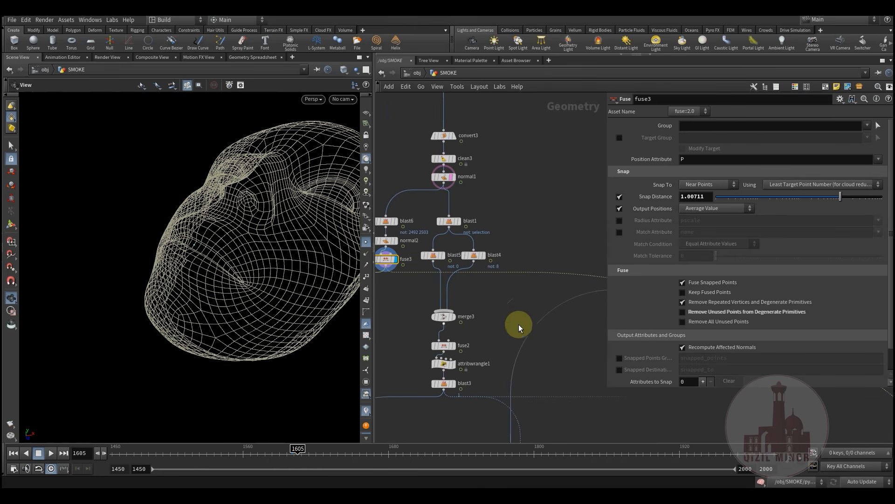
Move the network view down past fuse3, merge3 and copy1 toward blast1
middle_click_drag(555, 349, 468, 262)
scroll(508, 317, "down", 4)
scroll(527, 336, "down", 5)
middle_click_drag(548, 359, 474, 161)
middle_click_drag(494, 228, 494, 388)
middle_click_drag(506, 298, 533, 342)
scroll(470, 278, "up", 7)
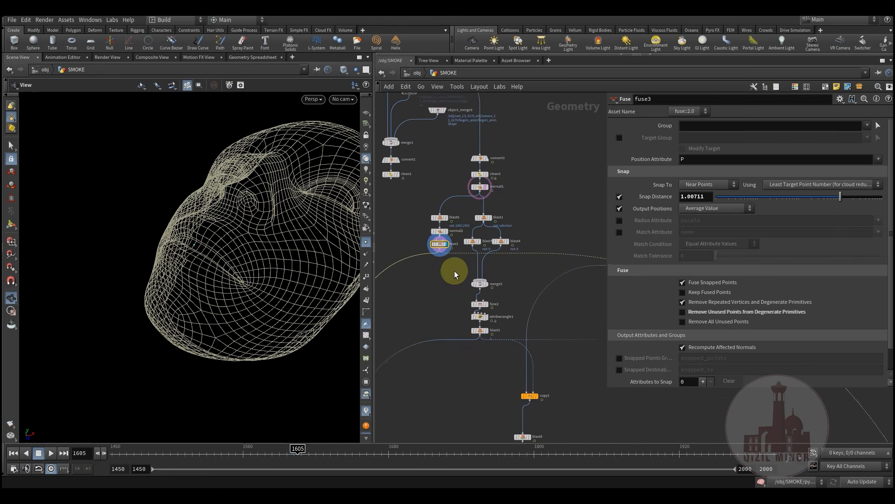
middle_click_drag(455, 270, 443, 325)
middle_click_drag(491, 253, 523, 270)
scroll(475, 293, "up", 4)
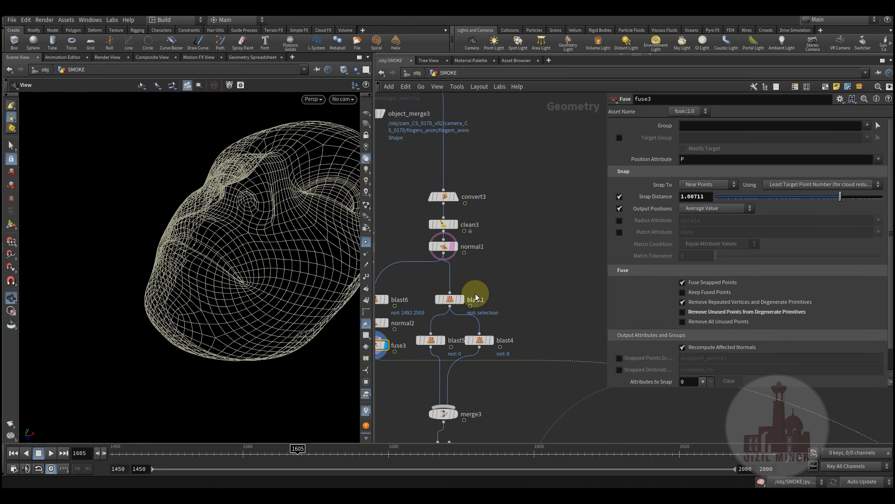
Display blast1's top-of-head patch keeping primitives 59, 336, 588 and 865
left_click(468, 288)
left_click(451, 300)
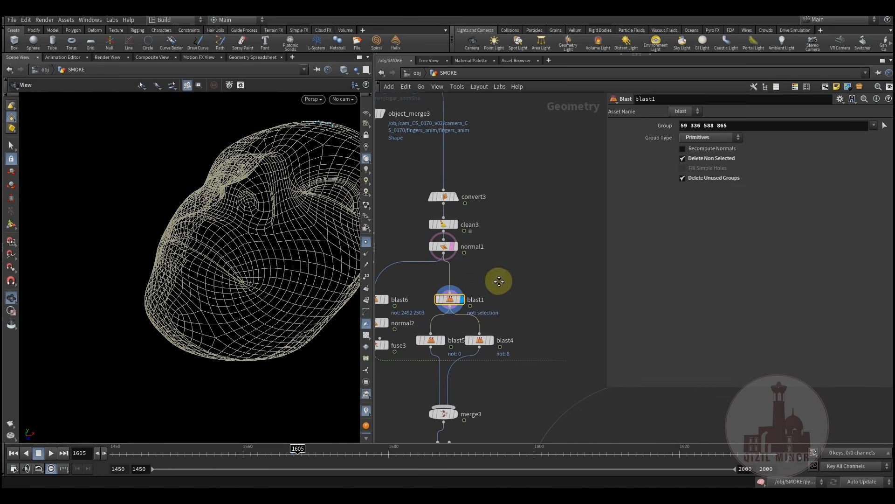
middle_click_drag(498, 281, 498, 320)
left_click_drag(257, 193, 266, 242)
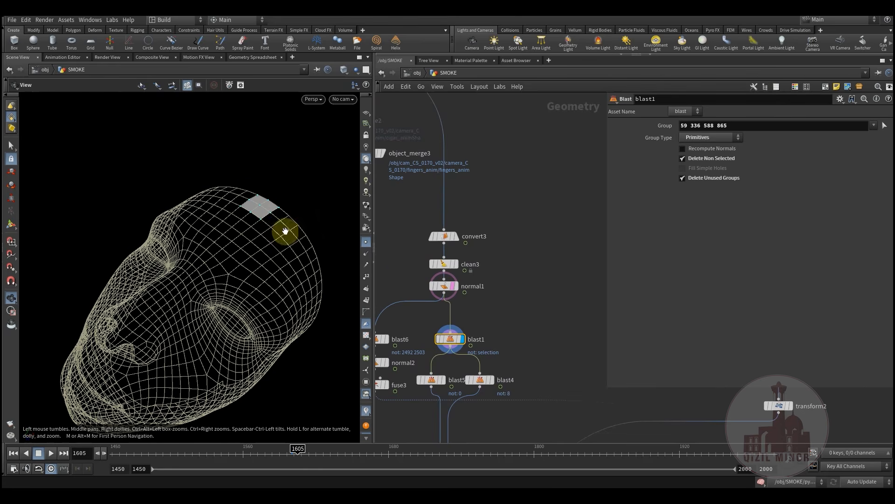
middle_click_drag(437, 394, 453, 345)
scroll(454, 346, "up", 2)
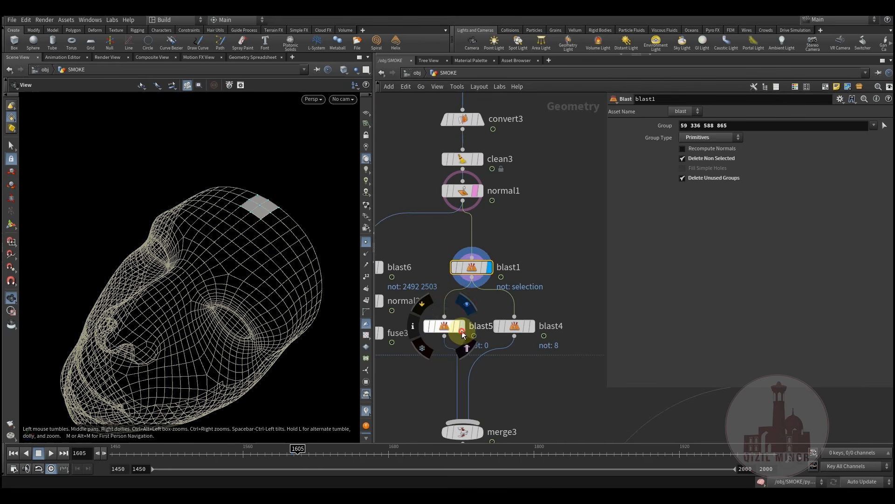
Display and inspect the blast5 and blast4 results in turn
left_click(462, 332)
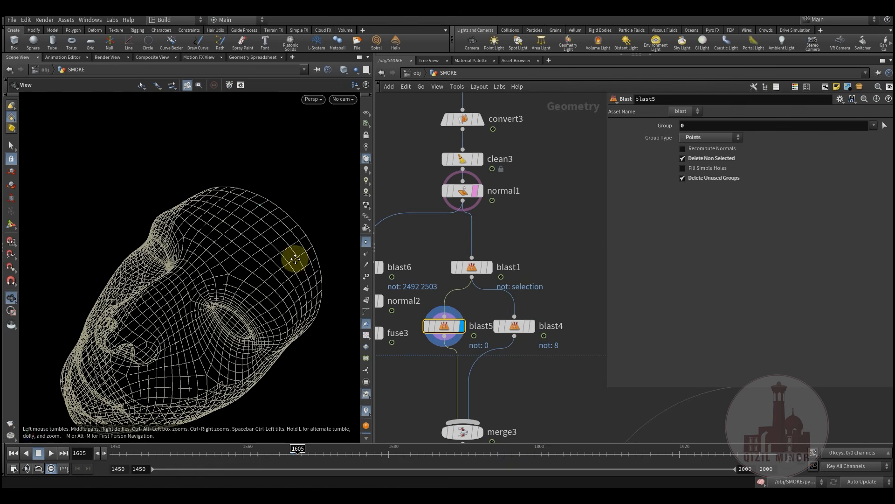
left_click_drag(295, 256, 274, 267)
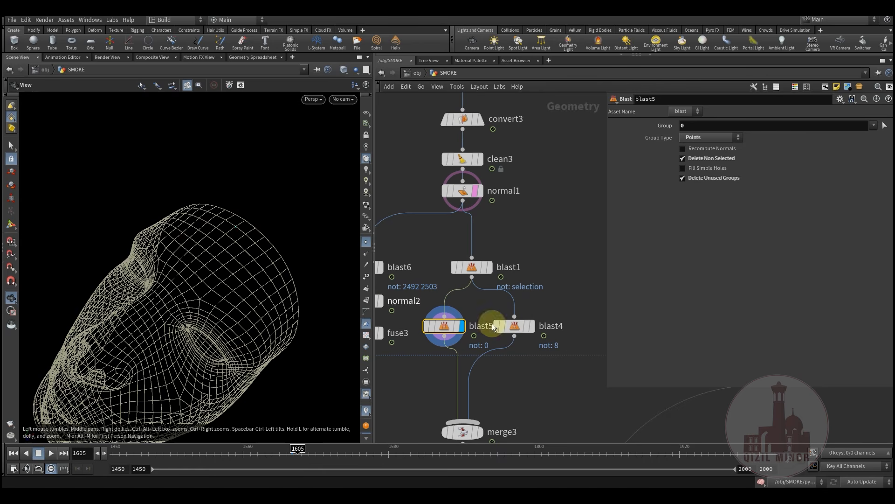
left_click(530, 327)
left_click_drag(276, 266, 243, 297)
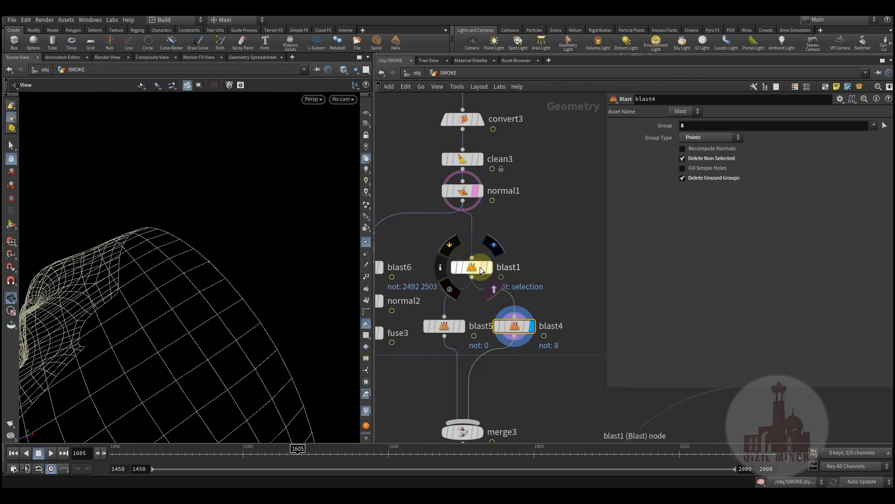
Recheck blast1, blast5 and blast4 from the side, blast4 keeping only point 8
left_click(492, 256)
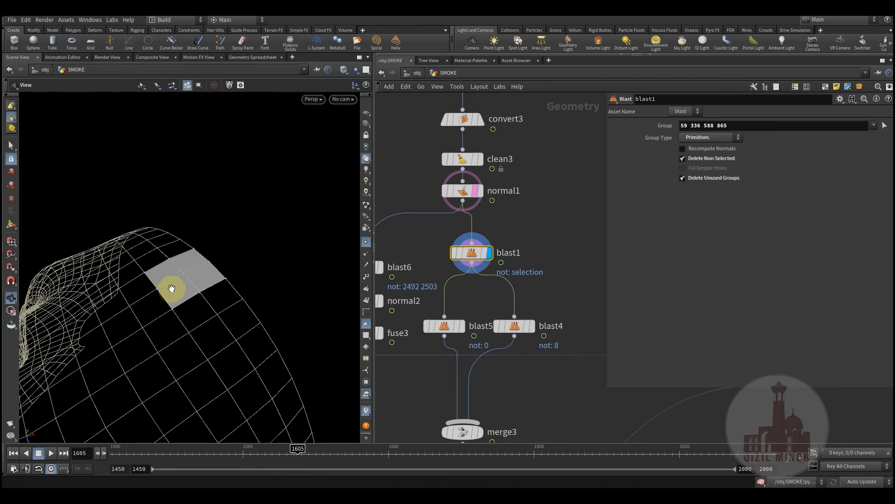
left_click_drag(192, 292, 96, 322)
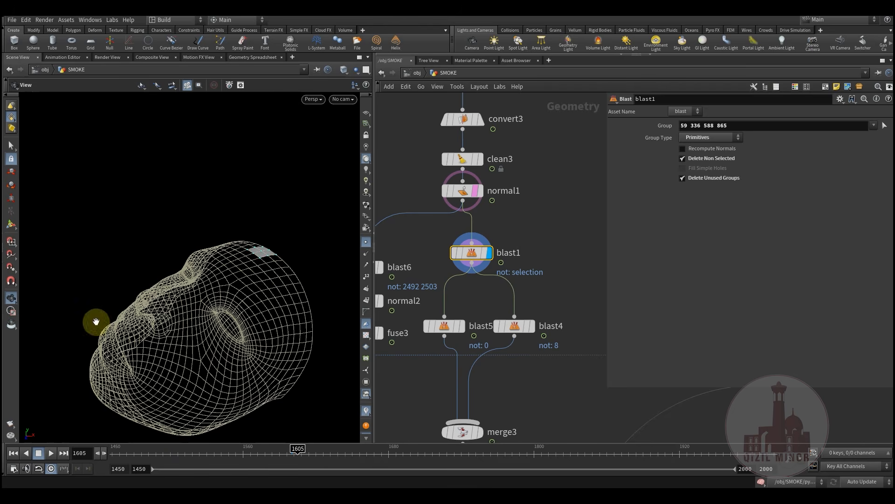
left_click_drag(251, 261, 237, 316)
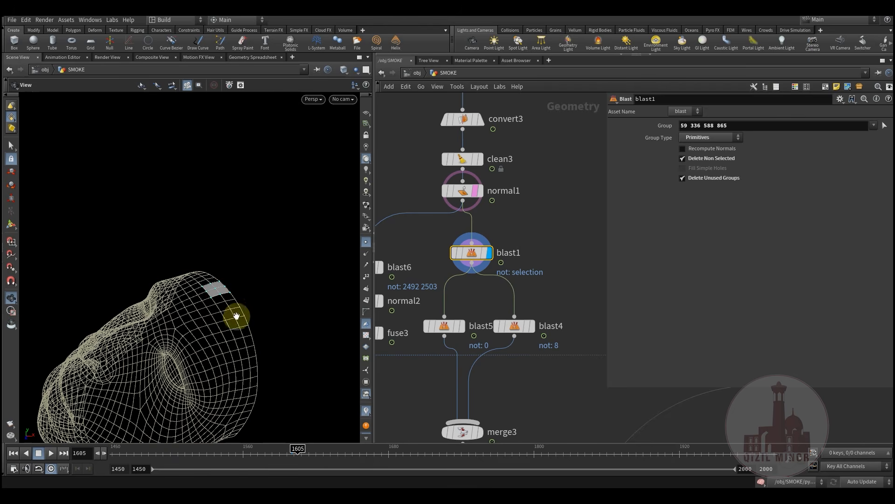
left_click(463, 329)
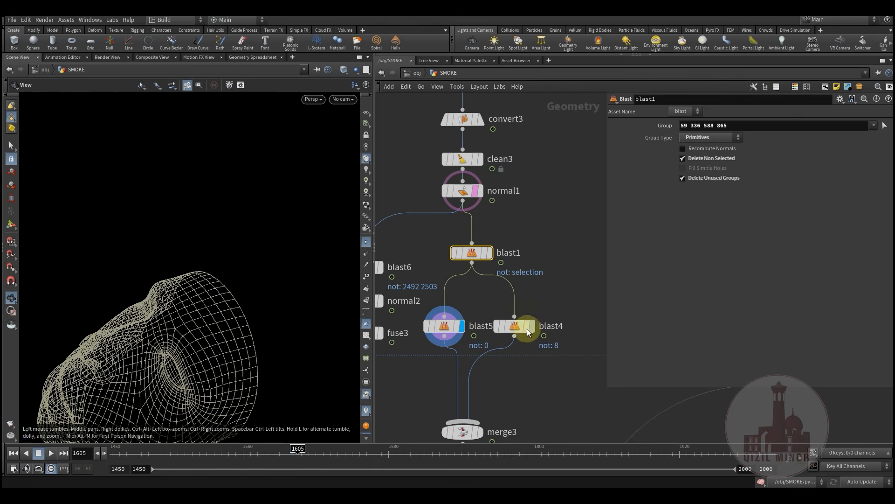
left_click(536, 309)
left_click(515, 328)
left_click_drag(205, 320, 170, 337)
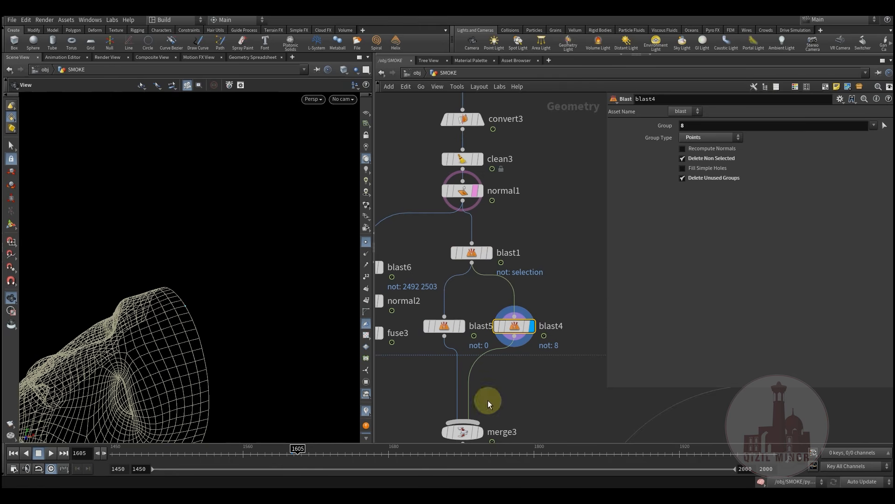
Display merge3's combined result and zoom toward the mesh rim
middle_click_drag(468, 423, 472, 360)
left_click(490, 351)
left_click_drag(465, 369, 463, 343)
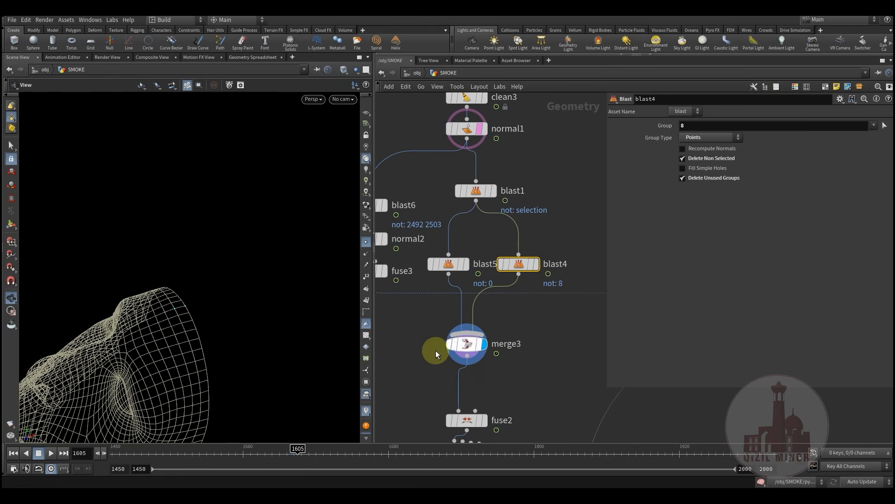
left_click_drag(187, 317, 155, 313)
right_click_drag(155, 312, 332, 298)
Display fuse2, move it up under merge3, and check its geometry info
middle_click_drag(531, 350, 525, 283)
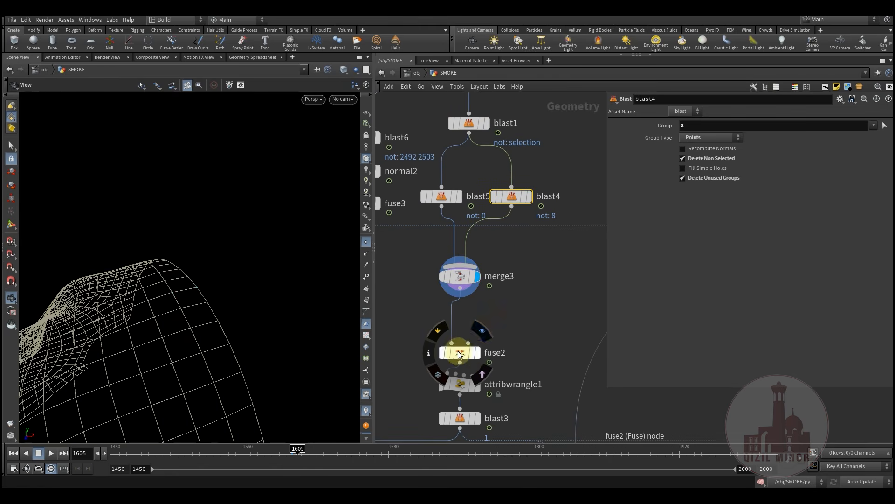
left_click(479, 354)
left_click_drag(462, 358, 461, 337)
left_click(462, 337)
left_click_drag(201, 295, 182, 316)
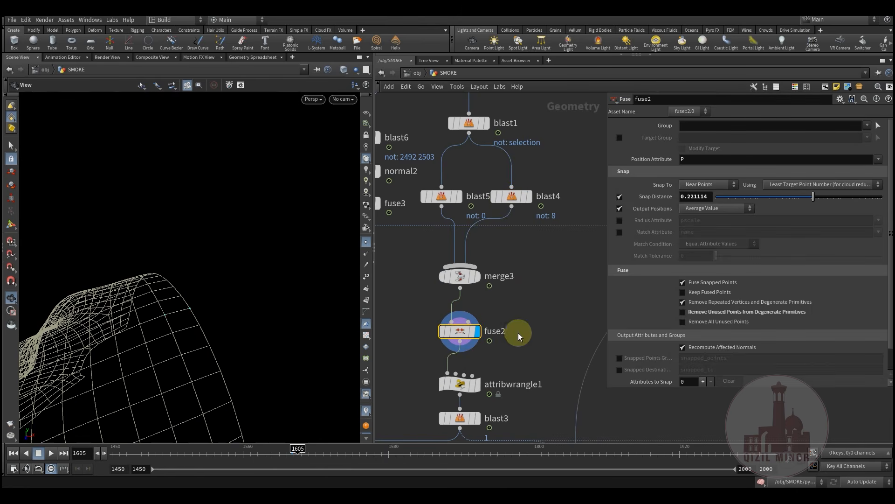
left_click_drag(461, 335, 460, 327)
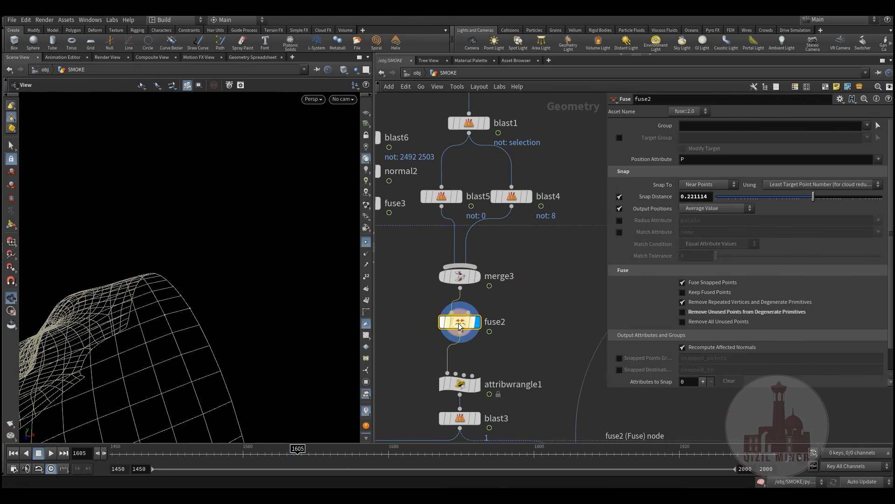
middle_click(460, 325)
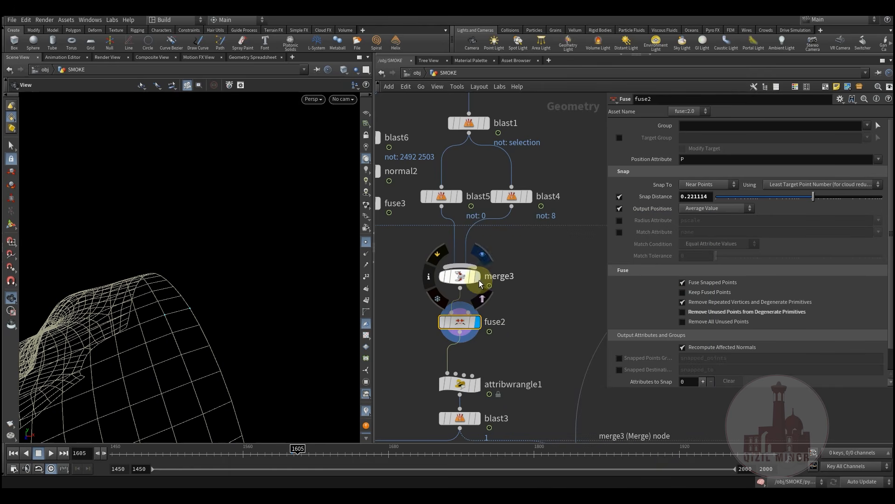
Check merge3's info, pull attribwrangle1 up under fuse2, and show its VEX code
left_click(484, 263)
left_click(459, 279)
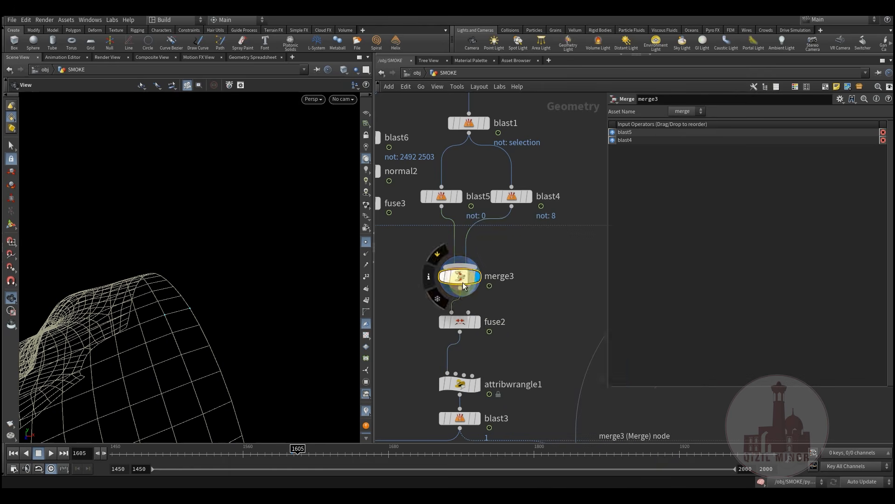
middle_click(463, 282)
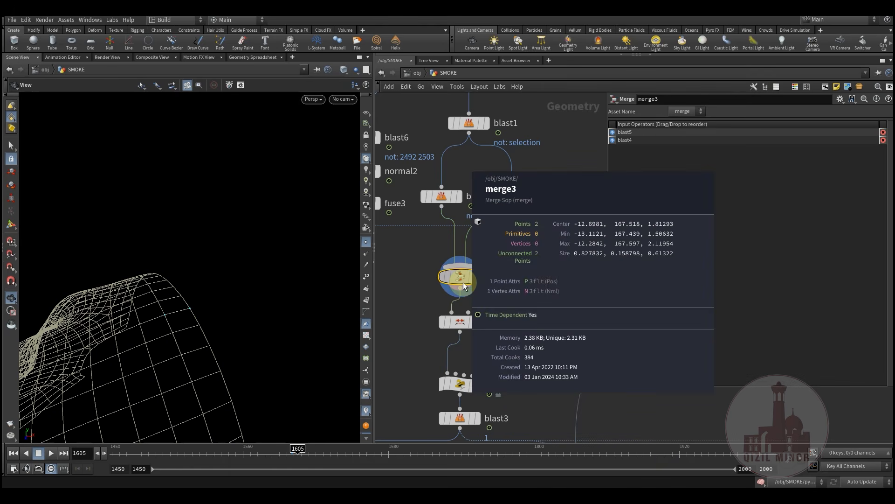
left_click(459, 326)
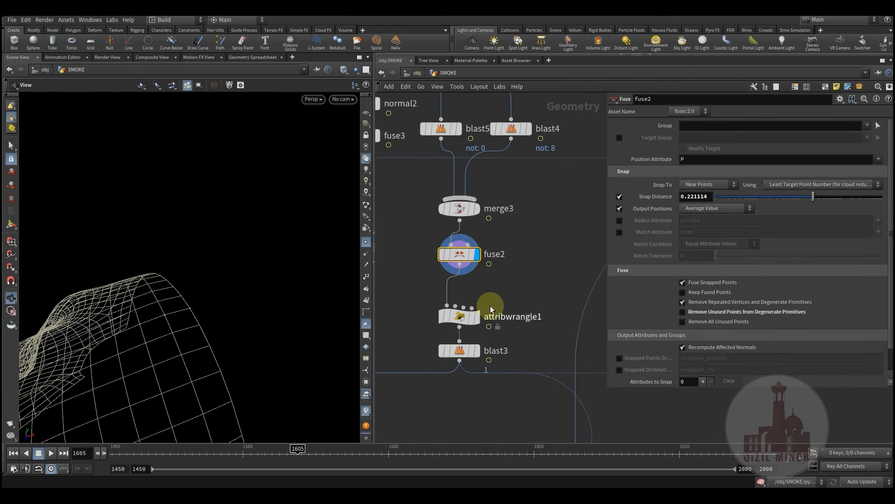
left_click_drag(460, 254, 461, 250)
left_click_drag(460, 317, 461, 304)
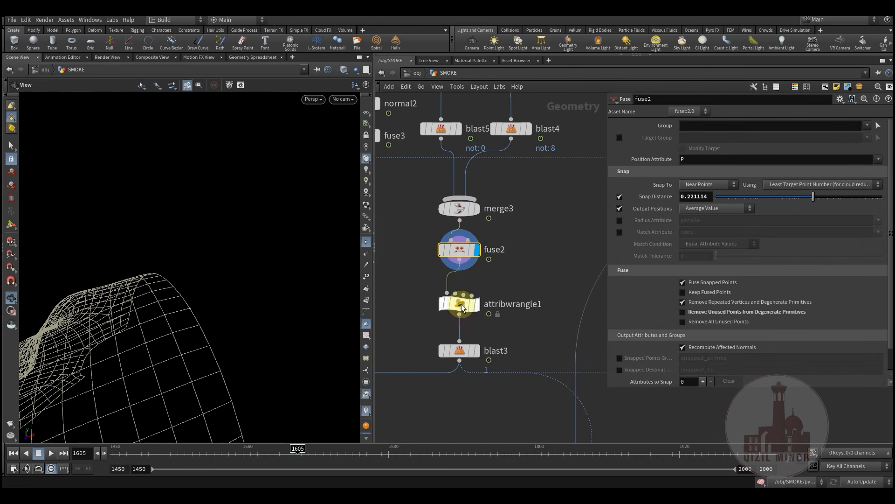
left_click(462, 306)
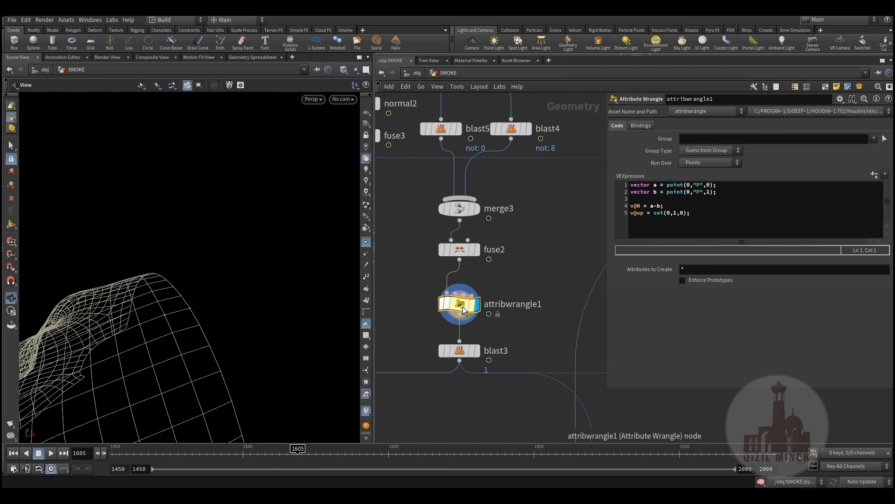
left_click_drag(689, 213, 636, 183)
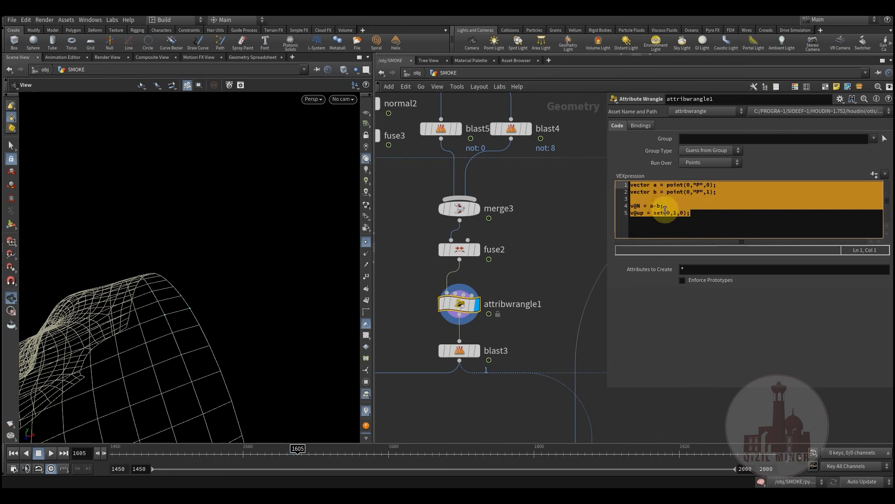
left_click(692, 216)
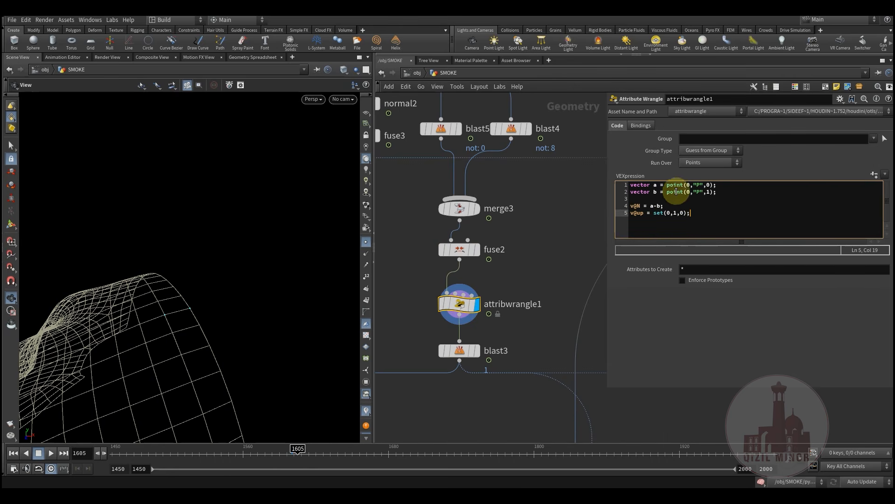
middle_click(460, 304)
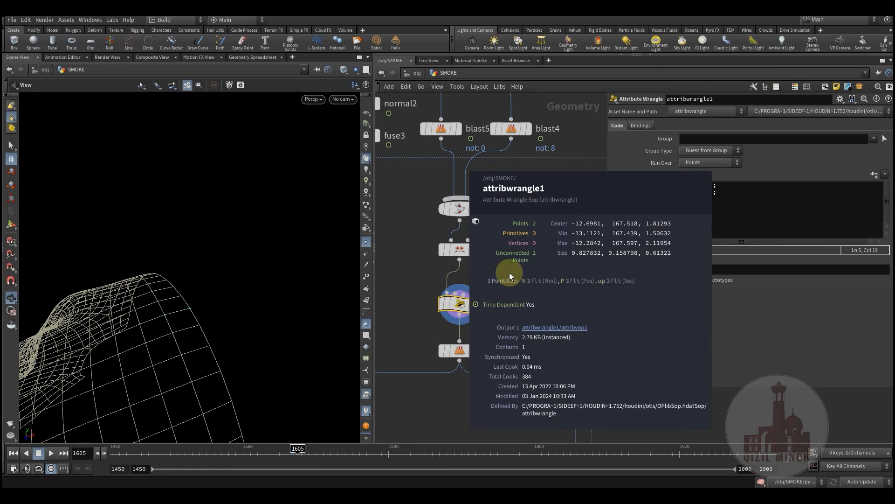
left_click_drag(189, 322, 269, 292)
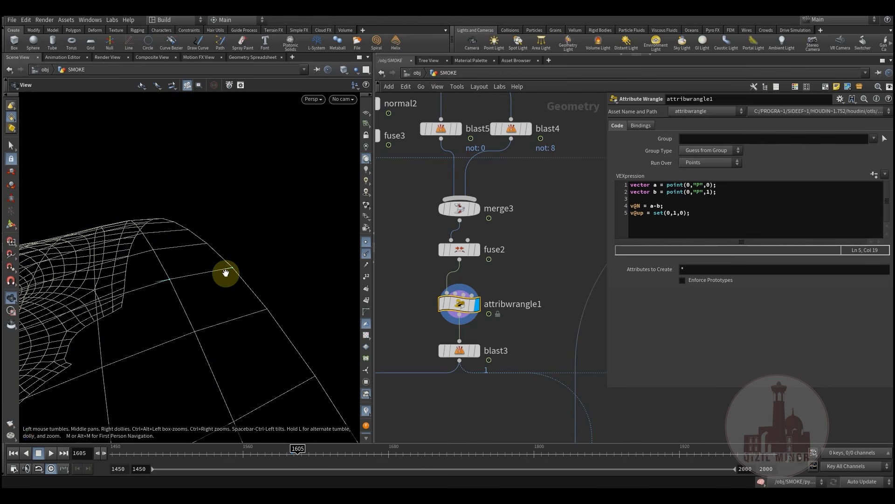
left_click_drag(184, 283, 207, 290)
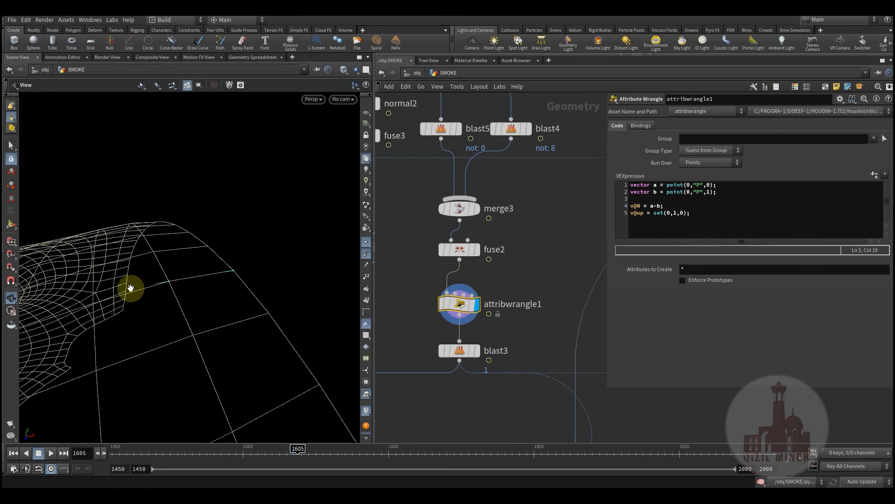
left_click_drag(108, 303, 147, 325)
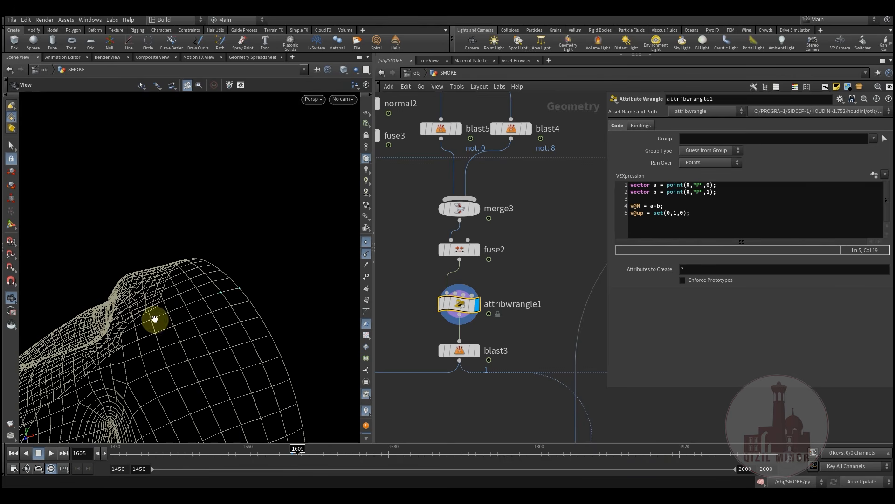
Display blast3's output, which deletes point group 1, and orbit around the head mesh
left_click(477, 350)
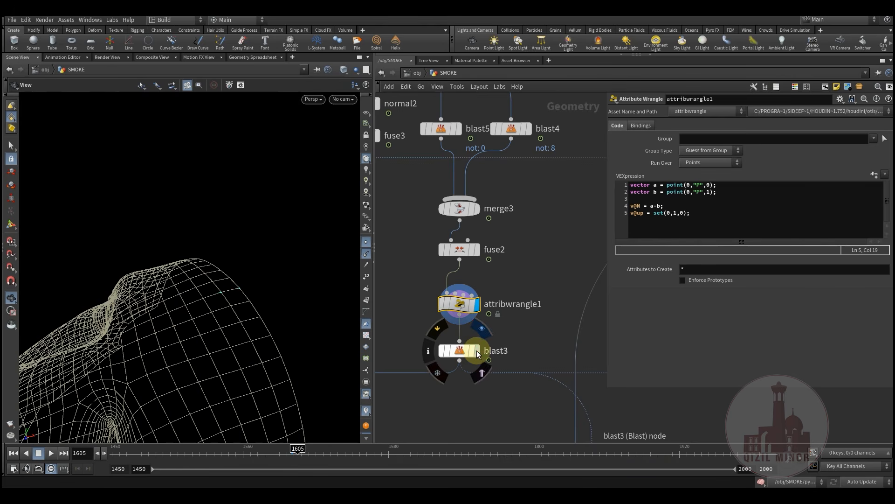
left_click_drag(232, 310, 180, 272)
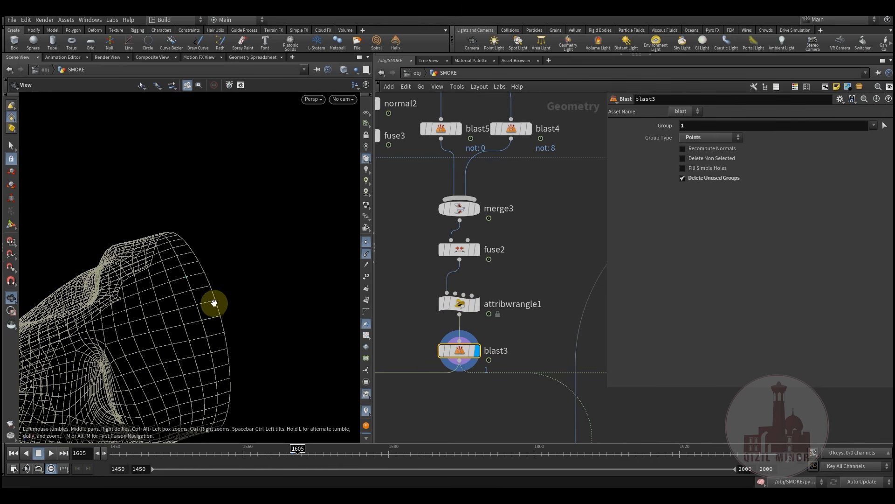
left_click_drag(214, 303, 195, 284)
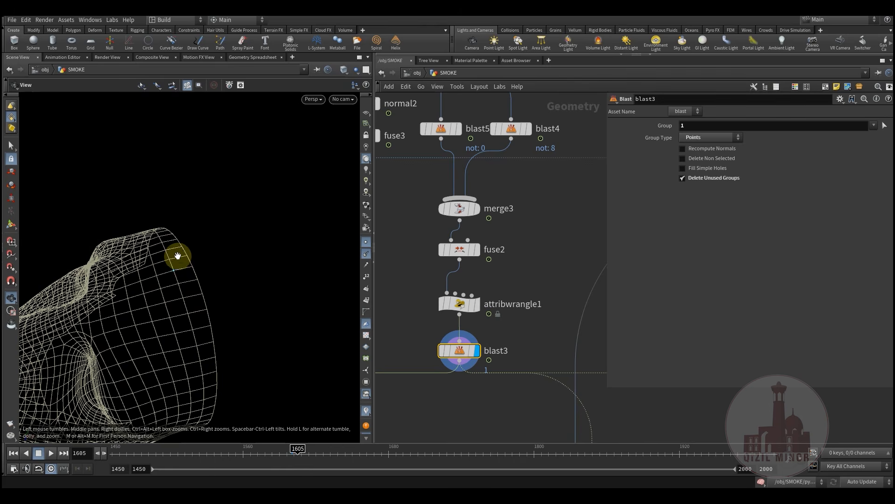
Survey the network around blast3, attribwrangle1 and the lower node clusters
scroll(537, 271, "down", 5)
middle_click_drag(513, 383, 530, 227)
middle_click_drag(494, 257, 511, 312)
scroll(509, 205, "up", 5)
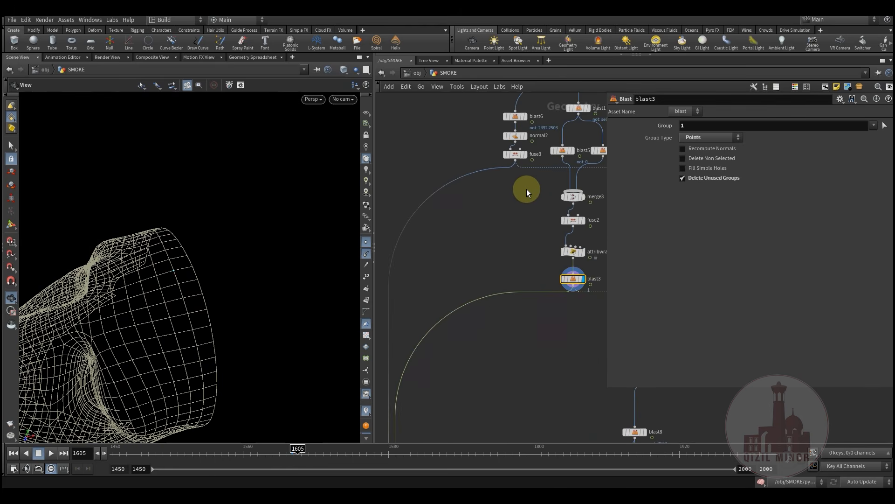
left_click_drag(225, 235, 214, 256)
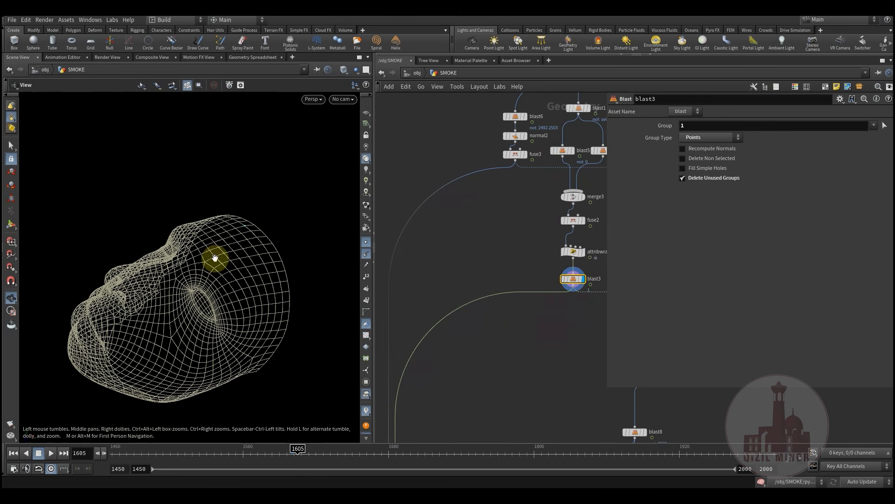
scroll(480, 245, "down", 5)
scroll(482, 272, "down", 2)
middle_click_drag(482, 311, 455, 368)
scroll(466, 312, "up", 5)
left_click_drag(272, 258, 298, 270)
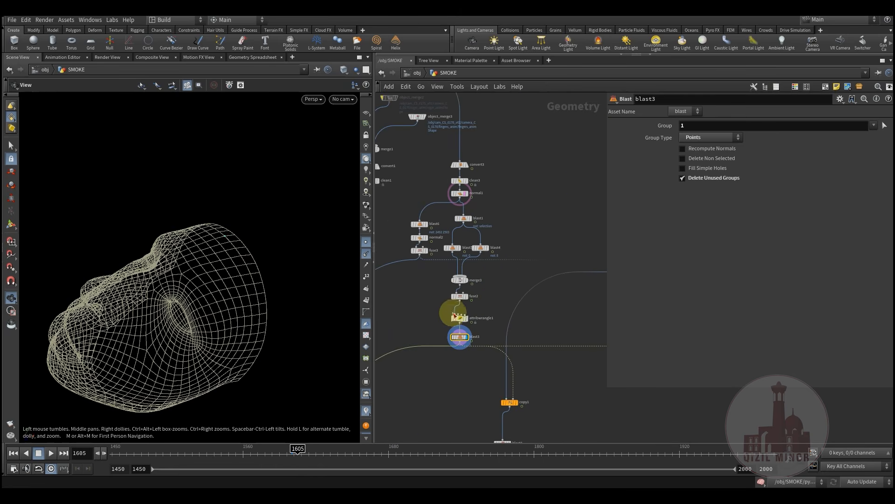
middle_click_drag(511, 287, 477, 310)
scroll(476, 312, "down", 2)
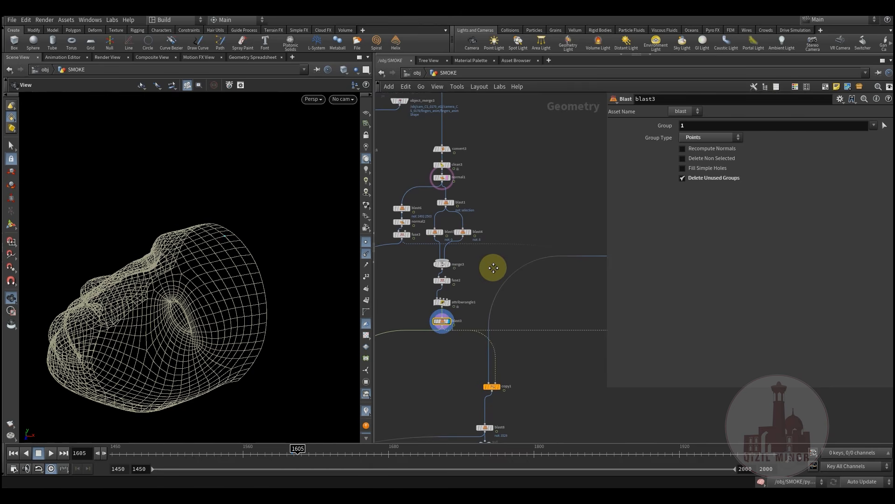
scroll(492, 265, "down", 2)
scroll(493, 299, "down", 3)
scroll(458, 261, "down", 3)
middle_click_drag(529, 326, 470, 228)
middle_click_drag(483, 258, 593, 380)
scroll(446, 288, "up", 7)
scroll(467, 287, "up", 2)
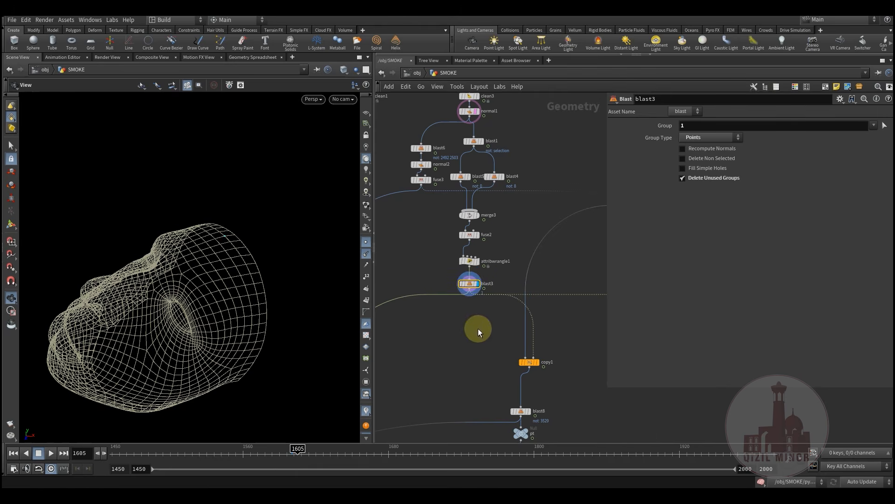
scroll(478, 322, "up", 2)
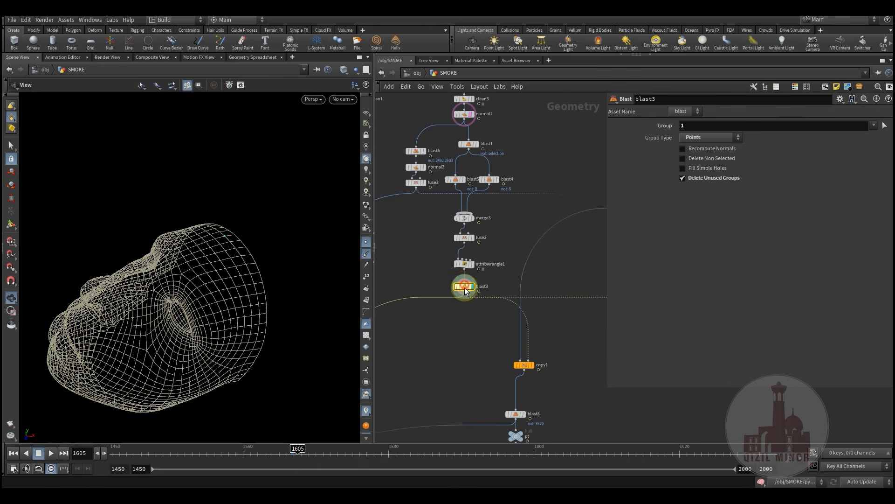
Move across the graph past copy1, blast8 and pt to the solver chains near copy11
middle_click_drag(486, 346, 438, 301)
middle_click_drag(415, 252, 441, 296)
scroll(440, 297, "up", 3)
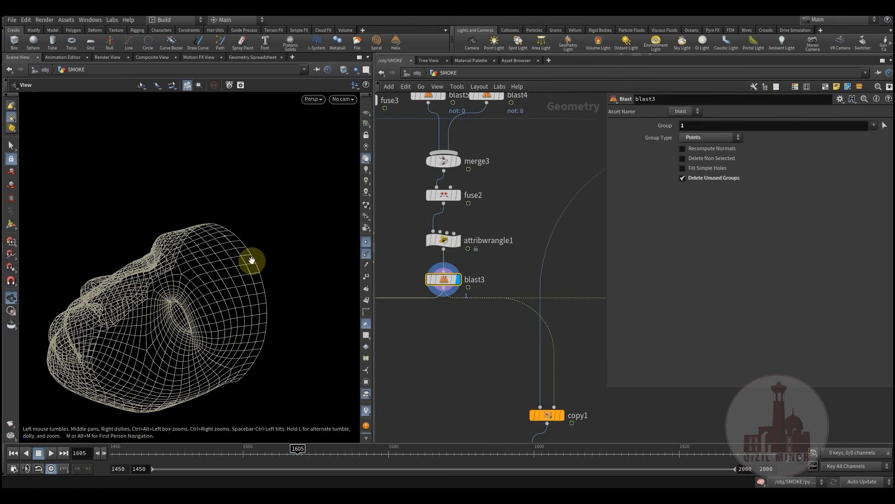
middle_click_drag(252, 261, 230, 286)
right_click_drag(230, 286, 273, 281)
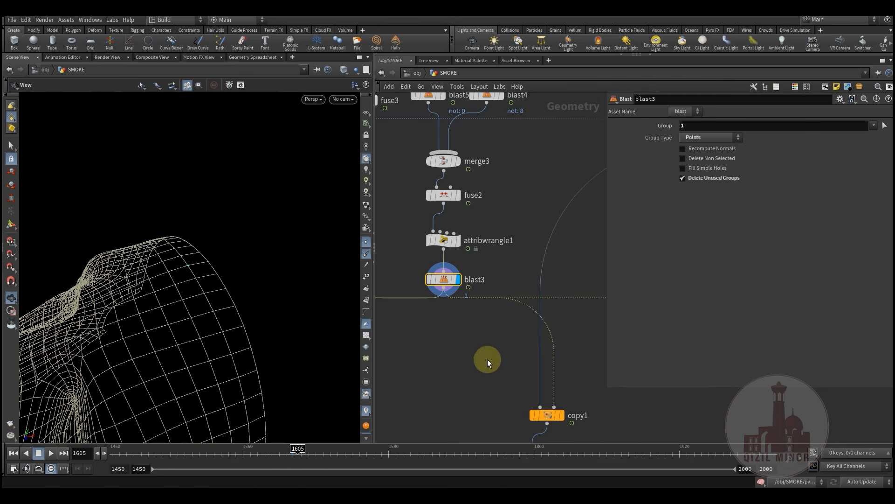
middle_click_drag(487, 361, 483, 385)
scroll(468, 340, "down", 3)
middle_click_drag(502, 421, 500, 297)
scroll(501, 299, "down", 2)
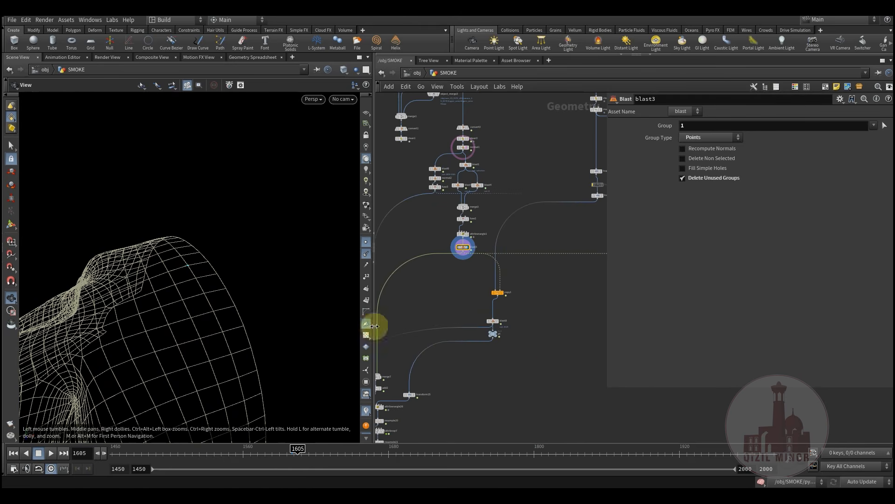
scroll(454, 300, "down", 3)
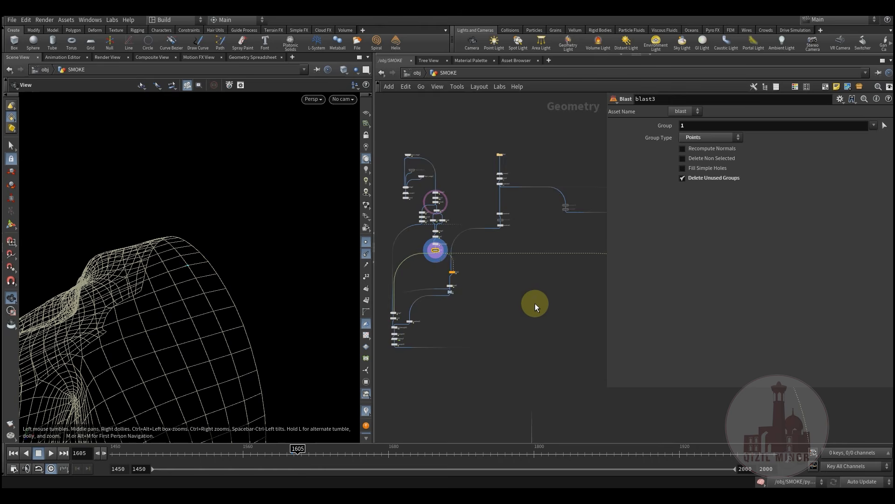
middle_click_drag(586, 352, 485, 264)
scroll(485, 264, "down", 2)
middle_click_drag(567, 322, 457, 247)
middle_click_drag(552, 397, 548, 349)
scroll(493, 335, "up", 8)
Display copy11's smoke crown and pull back to frame it with the head
left_click(518, 275)
right_click_drag(260, 274, 56, 300)
left_click_drag(252, 268, 196, 264)
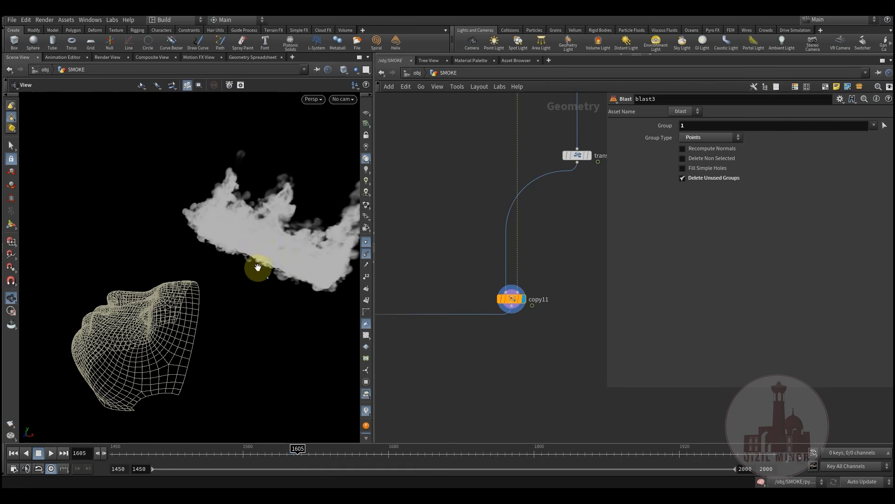
middle_click_drag(563, 217, 488, 297)
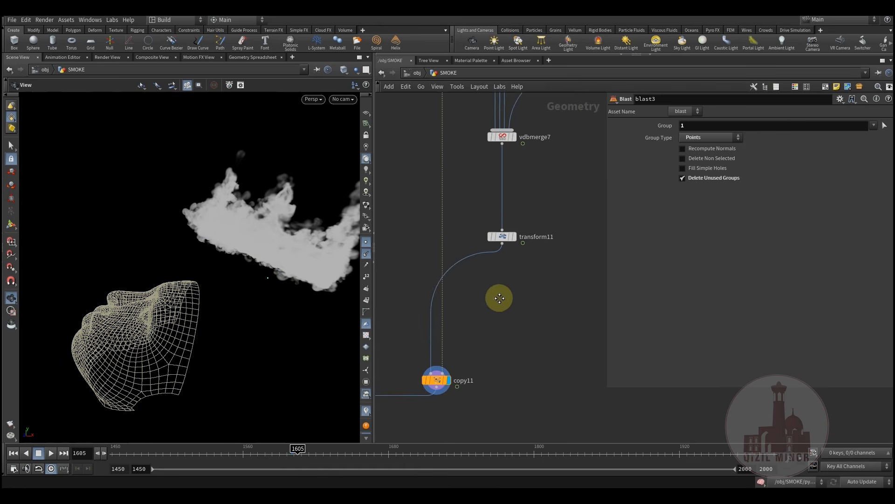
middle_click_drag(499, 232, 503, 297)
Inspect transform11's (0, 5, -9) offset, bypassing it and then re-enabling it to compare
left_click(510, 305)
middle_click_drag(519, 337, 522, 281)
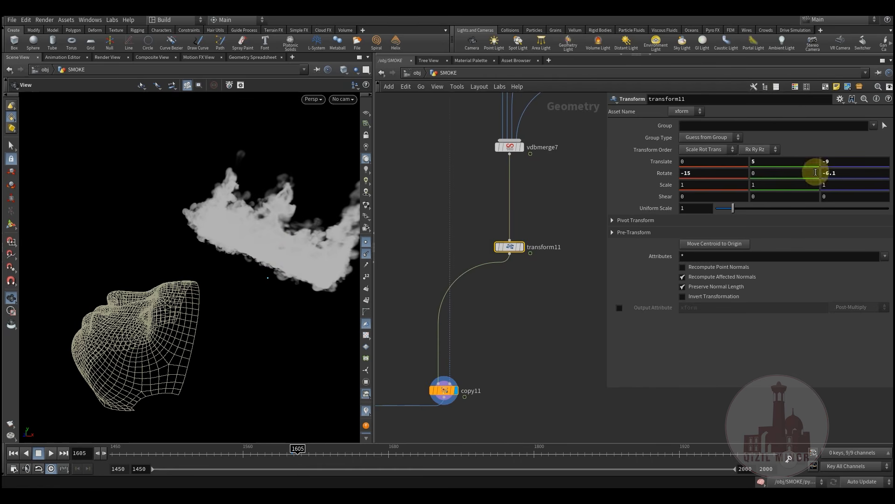
left_click_drag(88, 280, 120, 323)
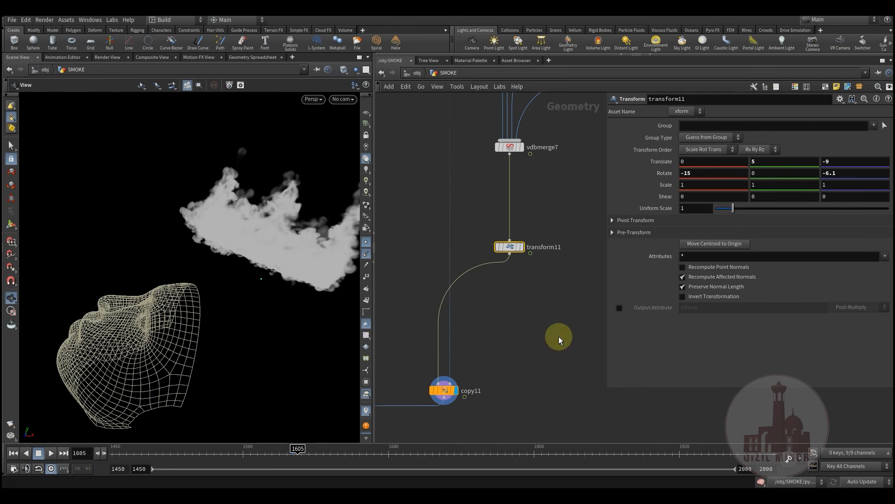
left_click(493, 228)
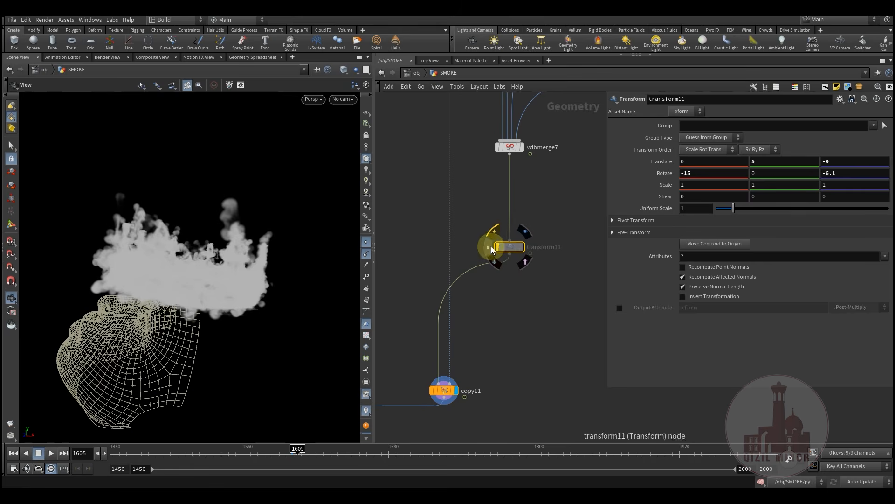
left_click_drag(152, 310, 368, 312)
left_click(509, 246)
left_click(496, 228)
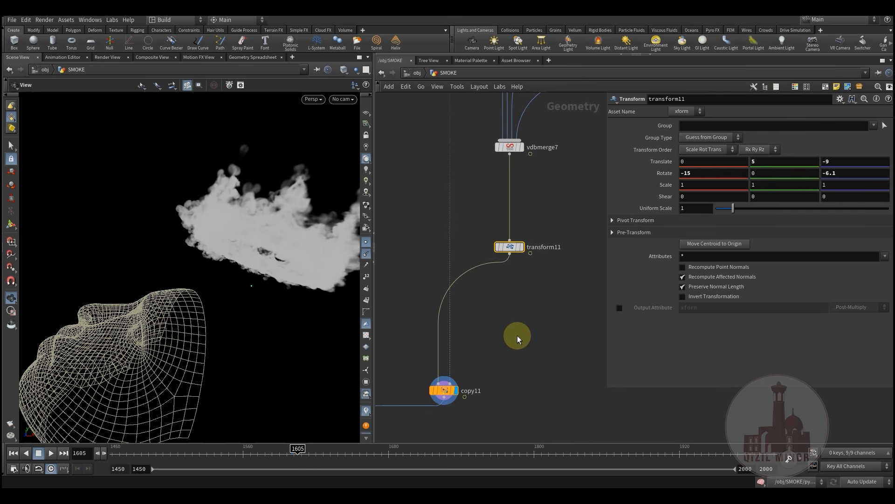
scroll(531, 320, "down", 6)
Look through the shot camera cam_CS_0170_v02Shape in the viewport
left_click(336, 100)
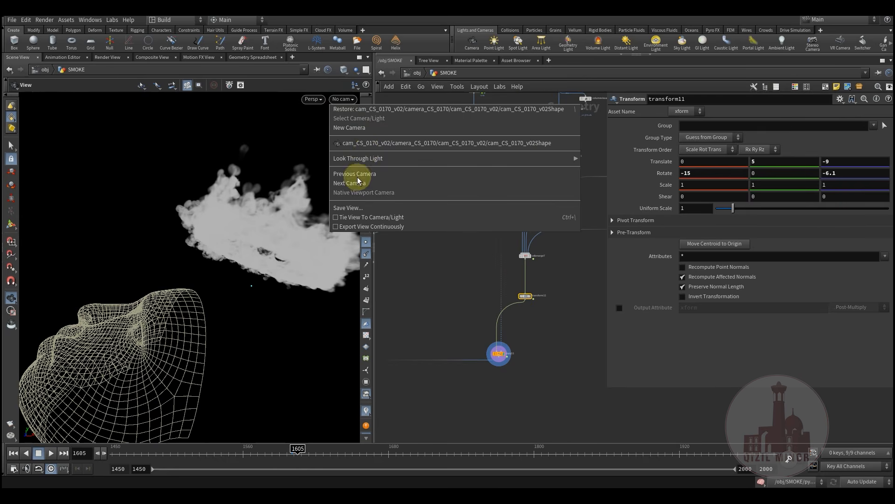
left_click(370, 144)
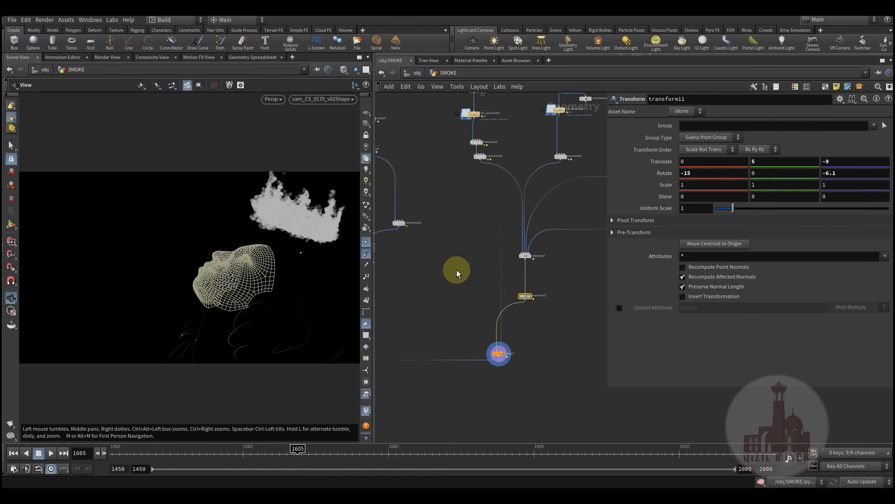
middle_click_drag(381, 255, 399, 285)
middle_click_drag(452, 270, 466, 306)
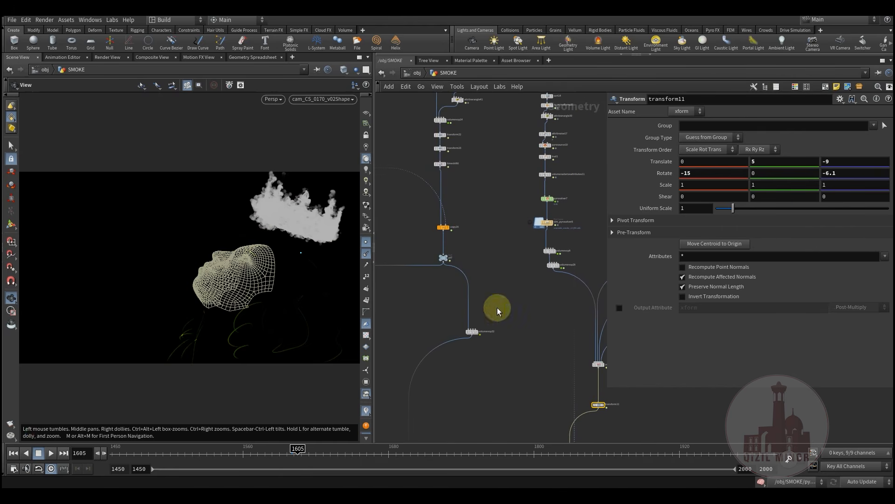
Box-select the large node cluster in the network, then clear the selection
scroll(477, 293, "down", 4)
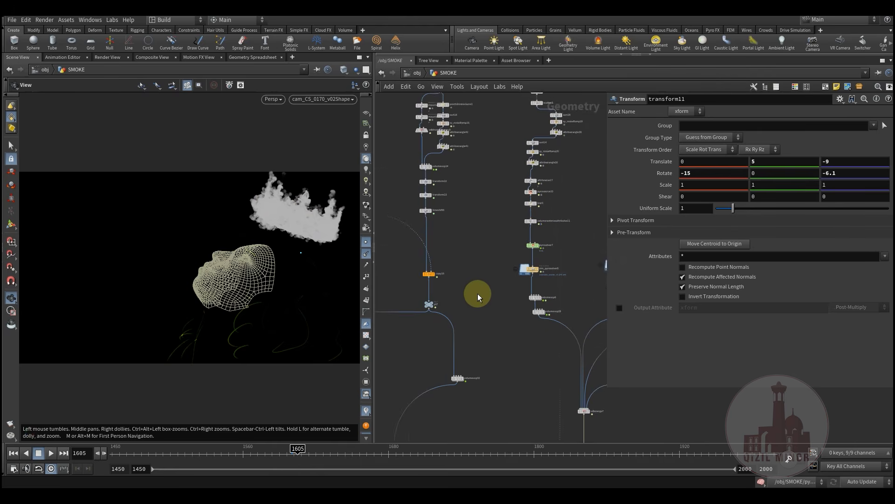
middle_click_drag(472, 252, 435, 214)
scroll(463, 261, "down", 4)
middle_click_drag(515, 321, 509, 330)
left_click_drag(584, 144, 427, 345)
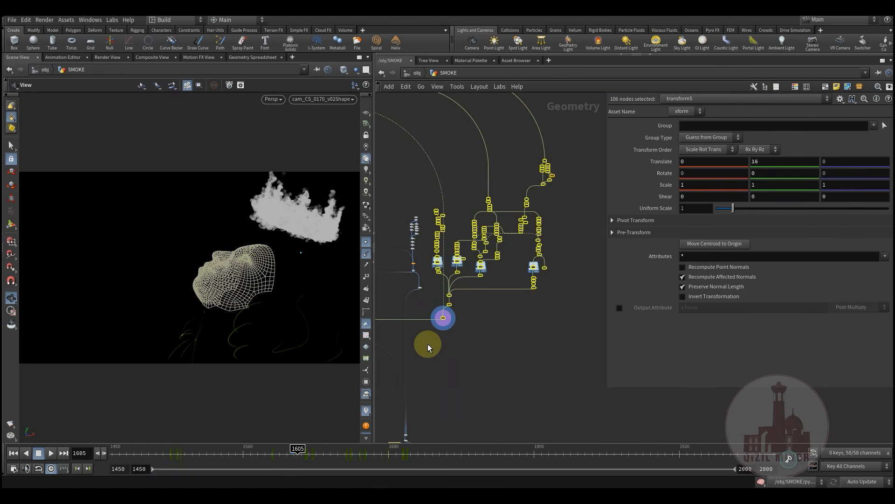
left_click_drag(517, 289, 427, 338)
left_click_drag(586, 140, 427, 346)
left_click(476, 328)
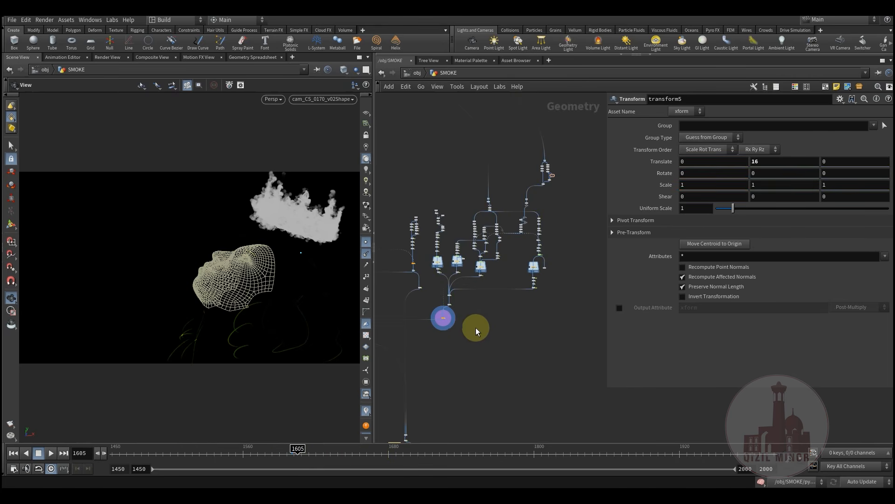
Select the 17 nodes of the left node column, then clear the selection
middle_click_drag(480, 324, 557, 343)
scroll(498, 274, "up", 6)
middle_click_drag(489, 300, 483, 301)
left_click_drag(432, 126, 499, 404)
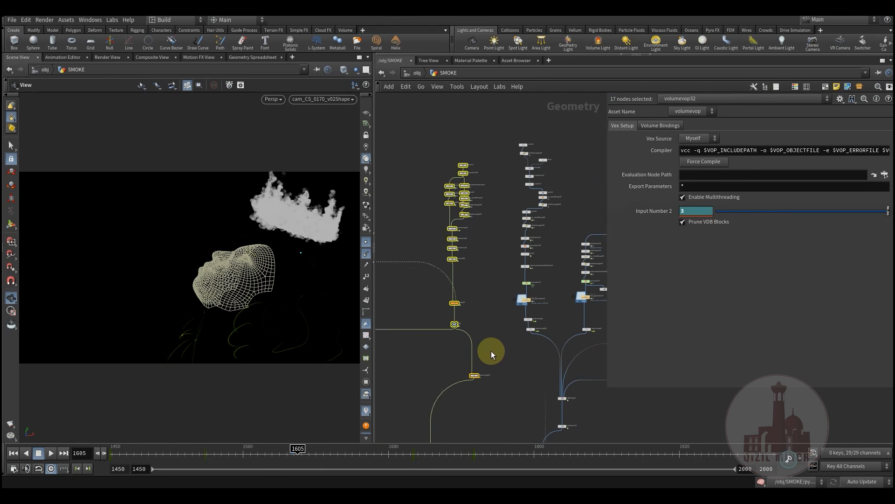
middle_click_drag(491, 351, 509, 353)
left_click_drag(497, 336, 520, 413)
middle_click_drag(512, 338, 603, 349)
left_click(508, 313)
Frame the whole node tree and select the 55-node smoke-building cluster
scroll(574, 360, "down", 3)
middle_click_drag(535, 369, 527, 245)
scroll(524, 365, "down", 2)
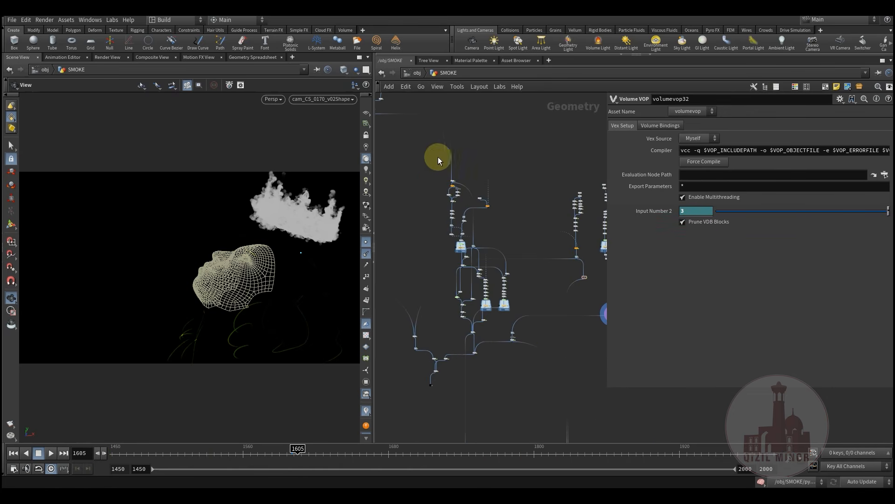
left_click_drag(493, 349, 510, 359)
middle_click_drag(532, 232, 544, 343)
Clear the 55-node selection and navigate the network past copy1 up to fuse3
left_click(532, 214)
middle_click_drag(533, 215, 539, 264)
middle_click_drag(463, 269, 504, 273)
scroll(450, 289, "up", 4)
middle_click_drag(456, 326, 490, 429)
scroll(517, 353, "up", 2)
middle_click_drag(499, 332, 499, 411)
scroll(490, 349, "up", 3)
middle_click_drag(548, 326, 491, 336)
scroll(490, 336, "up", 2)
scroll(544, 337, "down", 5)
middle_click_drag(505, 430, 550, 266)
middle_click_drag(500, 334, 552, 260)
scroll(537, 311, "down", 3)
middle_click_drag(540, 310, 501, 417)
scroll(506, 214, "up", 5)
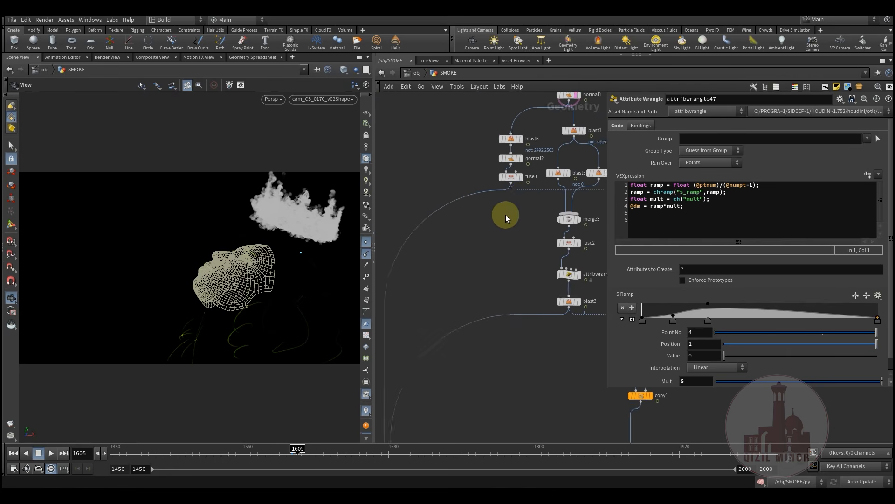
Display fuse3's head mesh and inspect the face up close from several angles
left_click(523, 204)
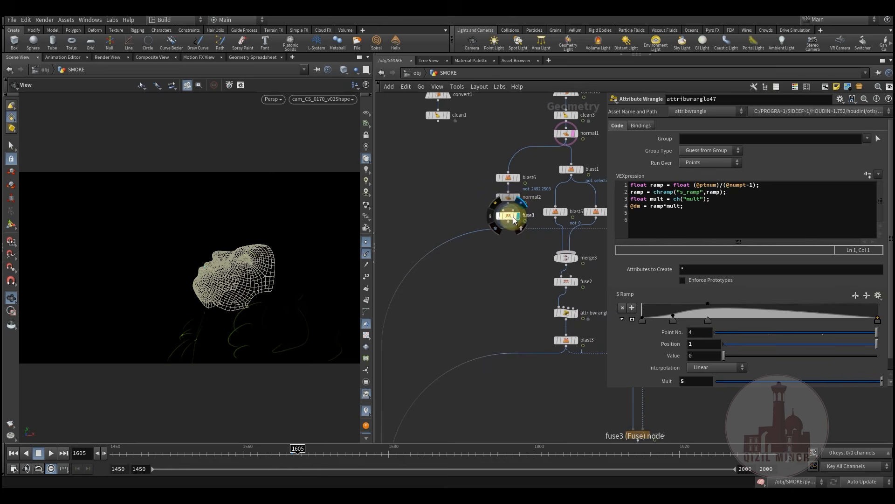
left_click(513, 215)
left_click_drag(231, 283, 233, 305)
right_click_drag(234, 305, 303, 303)
left_click_drag(233, 308, 200, 314)
right_click_drag(201, 314, 281, 304)
left_click_drag(280, 304, 226, 282)
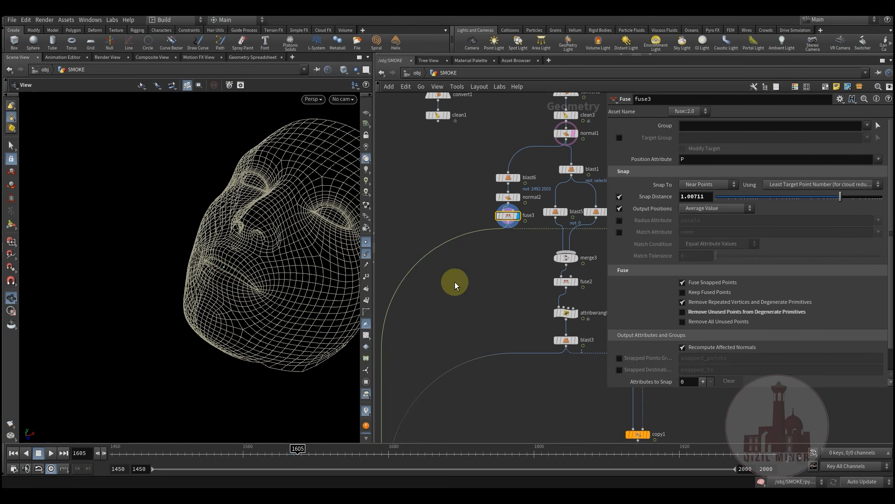
Display blast3's head mesh and bring merge7 into view
middle_click_drag(476, 317, 476, 246)
left_click(555, 283)
middle_click_drag(333, 203, 270, 272)
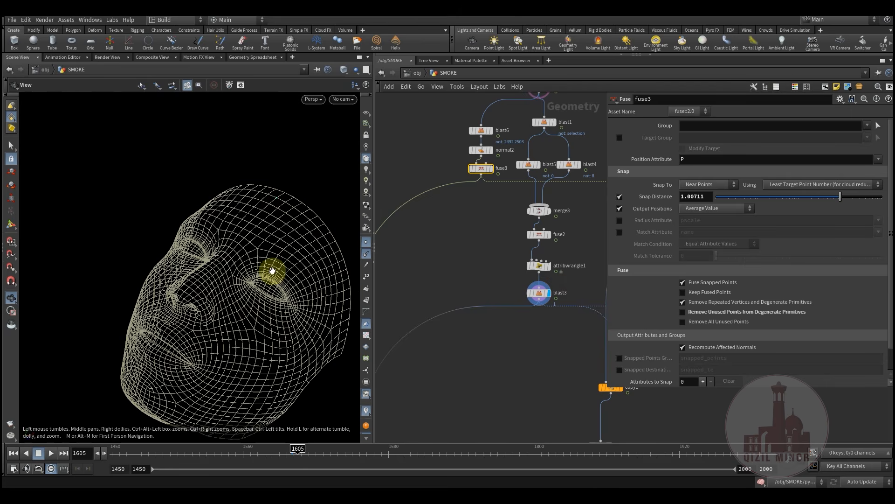
middle_click_drag(460, 353, 499, 225)
scroll(495, 254, "down", 1)
middle_click_drag(495, 256, 505, 198)
scroll(435, 345, "up", 2)
Display merge7 and then add2, checking each output on the face mesh
mouse_move(429, 339)
left_click(436, 324)
left_click(418, 339)
middle_click_drag(484, 249, 525, 136)
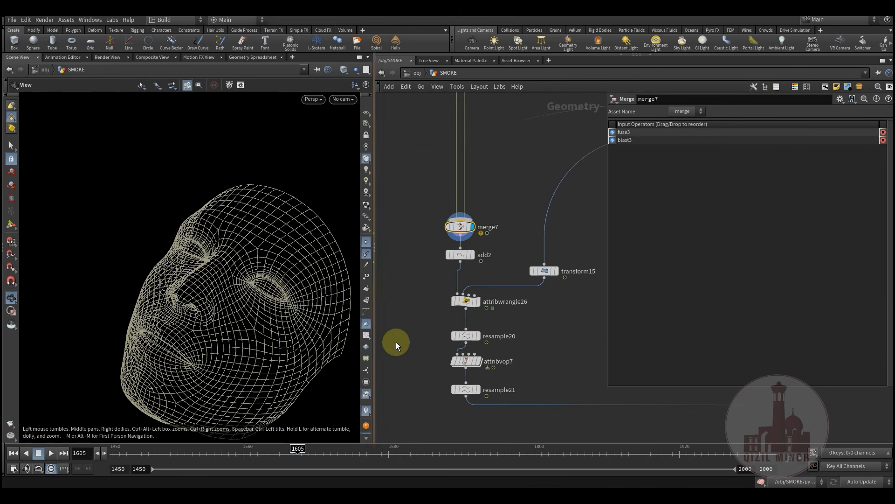
middle_click_drag(547, 351, 549, 332)
left_click(480, 228)
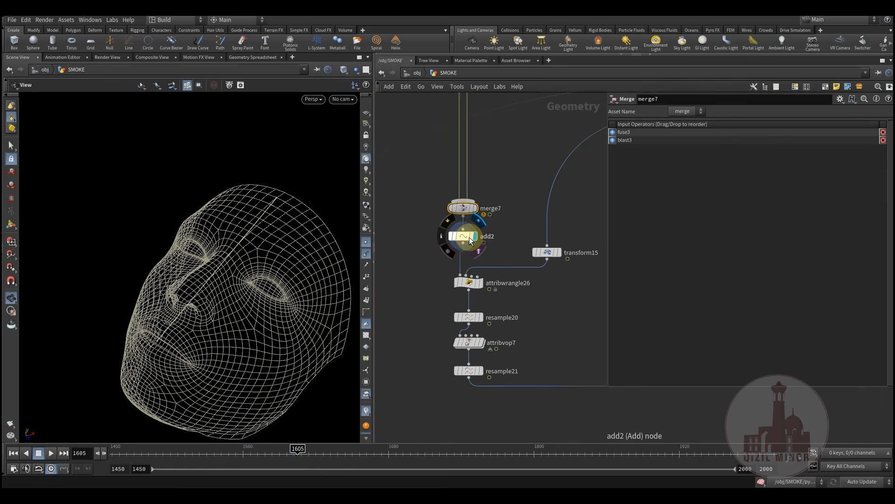
left_click(463, 236)
left_click_drag(239, 284, 108, 279)
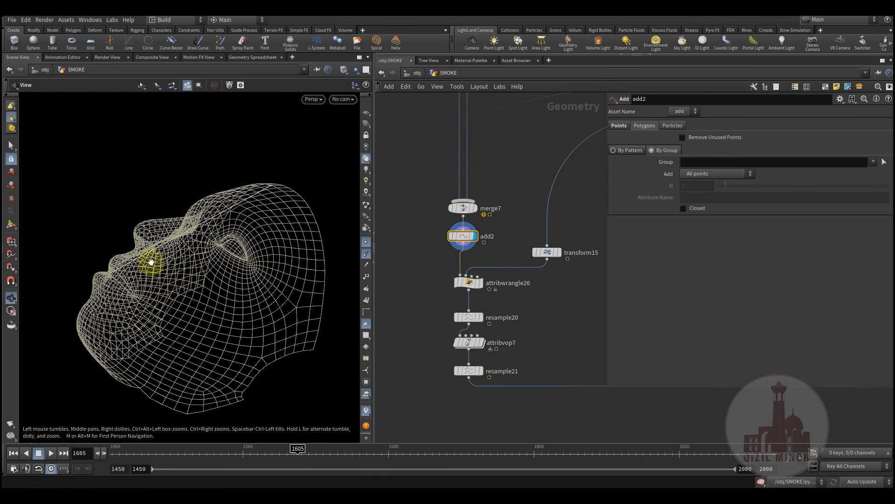
Display attribwrangle26's line rising from the head and check its input transform15
left_click(485, 269)
left_click(471, 283)
middle_click_drag(532, 293, 493, 335)
middle_click_drag(247, 231, 216, 274)
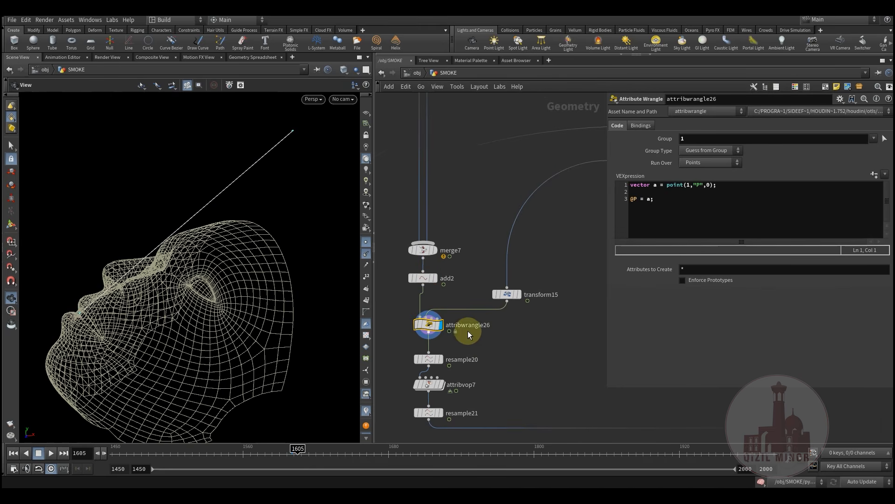
left_click(506, 294)
scroll(538, 354, "down", 3)
middle_click_drag(602, 326, 506, 364)
left_click_drag(254, 264, 315, 319)
middle_click_drag(533, 373, 599, 297)
middle_click_drag(461, 355, 538, 347)
scroll(480, 335, "up", 3)
Review attribwrangle26's VEXpression, selecting the @P = a line
left_click(465, 341)
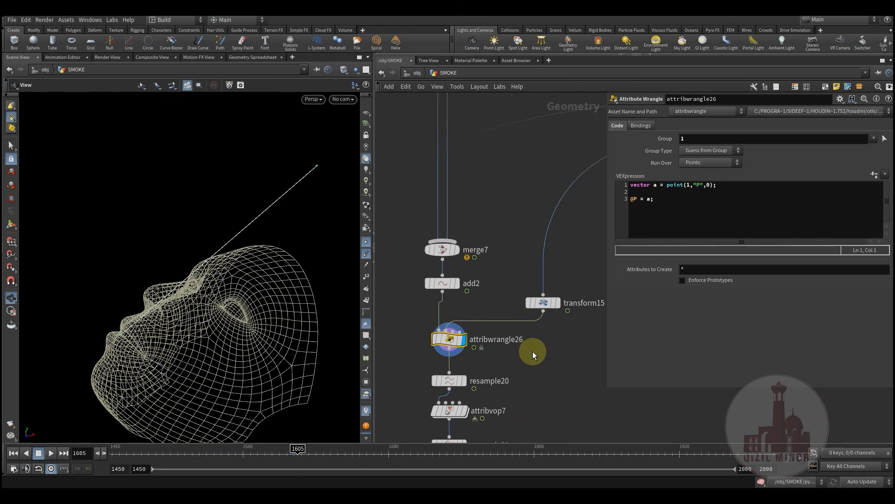
middle_click_drag(517, 352, 510, 357)
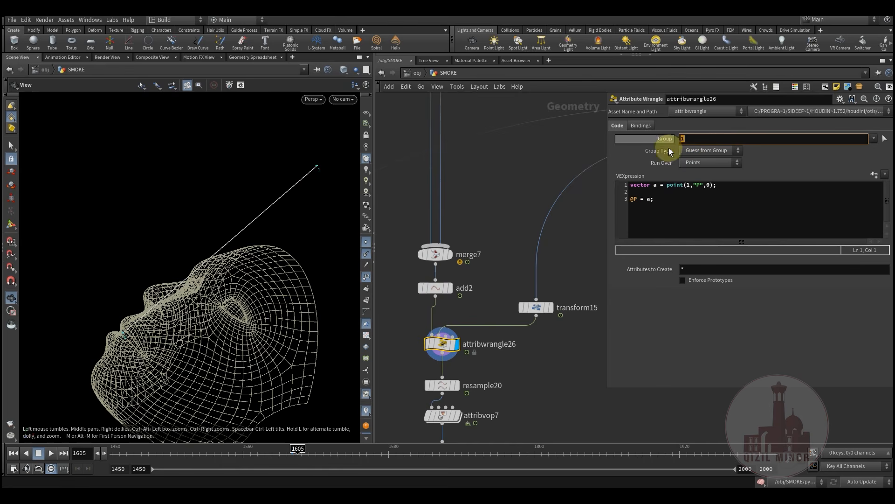
mouse_move(444, 347)
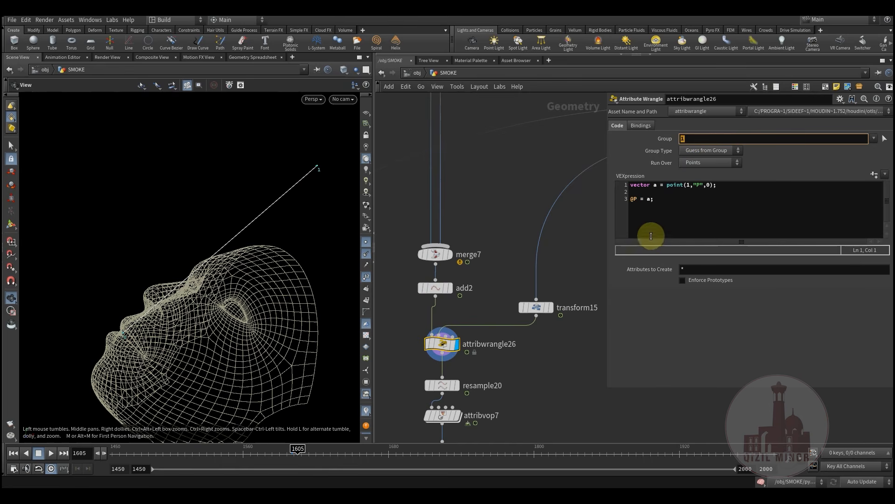
left_click_drag(652, 236, 637, 192)
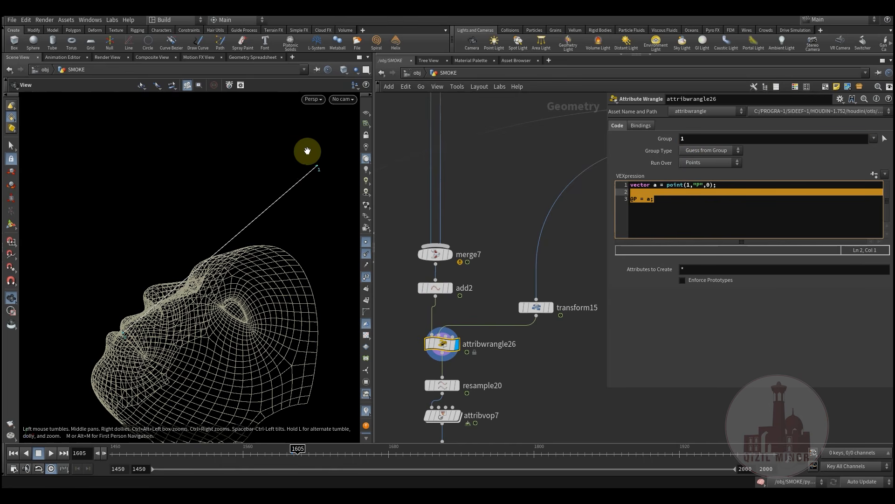
Check transform15's (1, 0, 0) translate at scale 1 and locate copy1 in the network
left_click(536, 306)
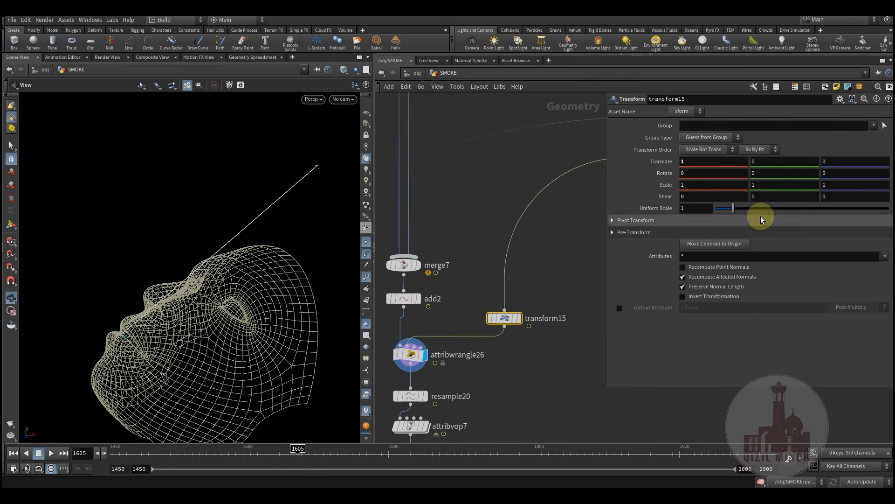
scroll(480, 370, "down", 3)
middle_click_drag(602, 282, 503, 331)
scroll(533, 226, "up", 2)
scroll(511, 230, "up", 3)
middle_click_drag(573, 201, 569, 309)
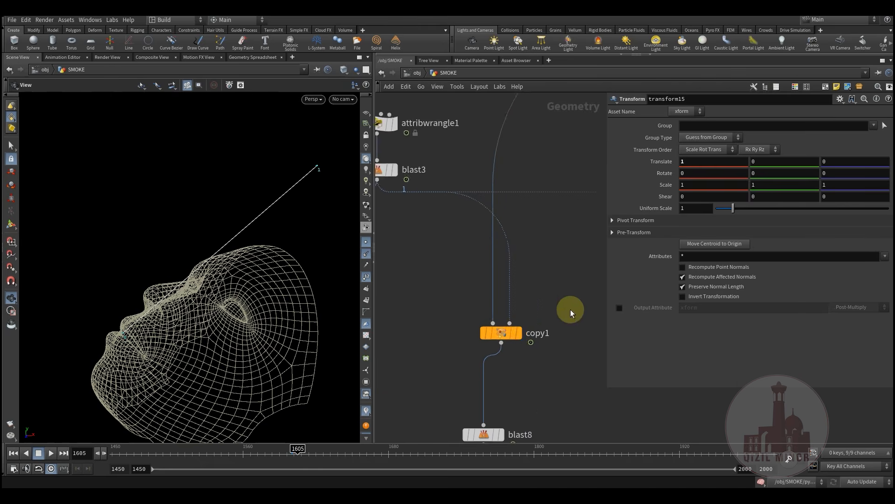
scroll(550, 301, "down", 2)
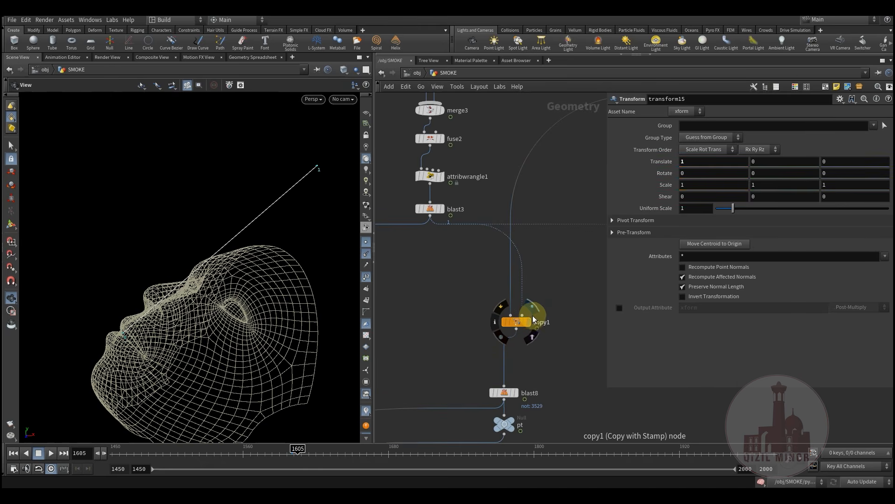
Display copy1's crown geometry above the head and orbit to view it
left_click(532, 312)
middle_click_drag(548, 356, 537, 254)
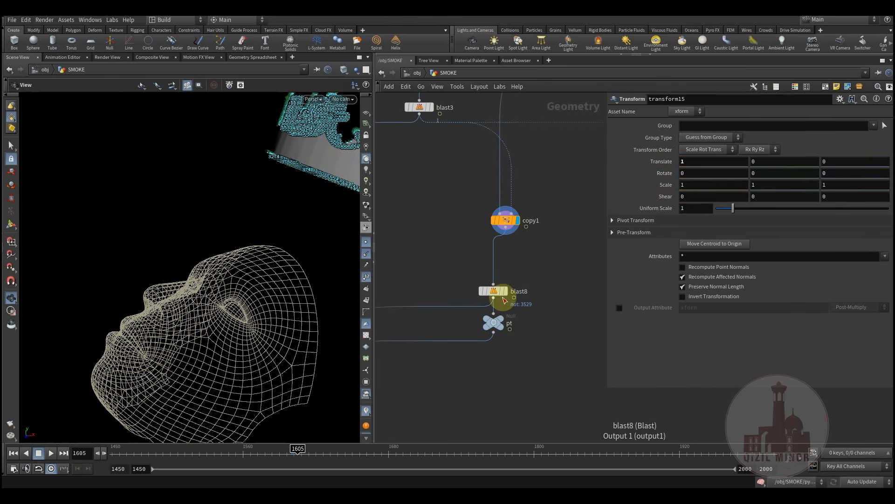
mouse_move(293, 212)
left_mouse_down()
mouse_move(292, 200)
mouse_move(282, 210)
left_mouse_up()
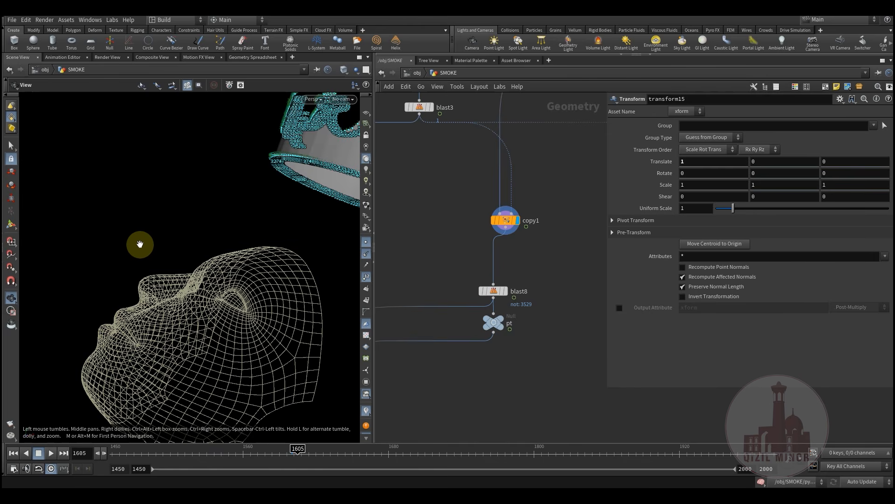
left_click_drag(140, 246, 135, 336)
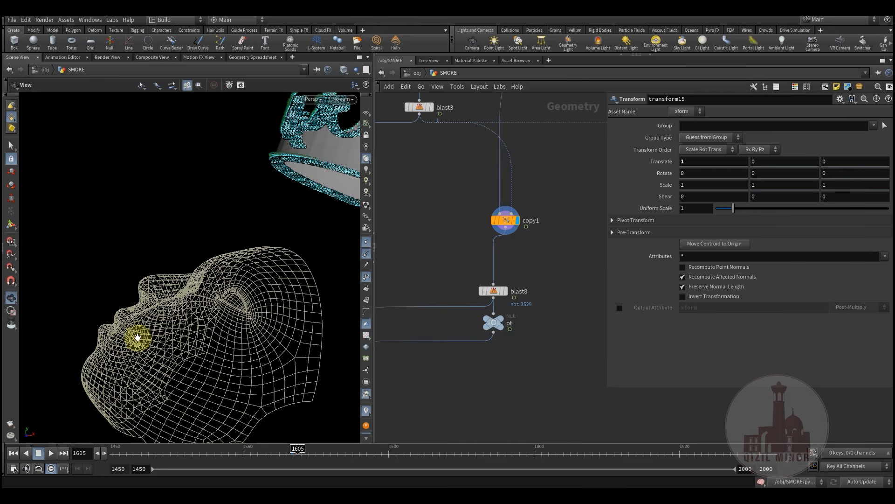
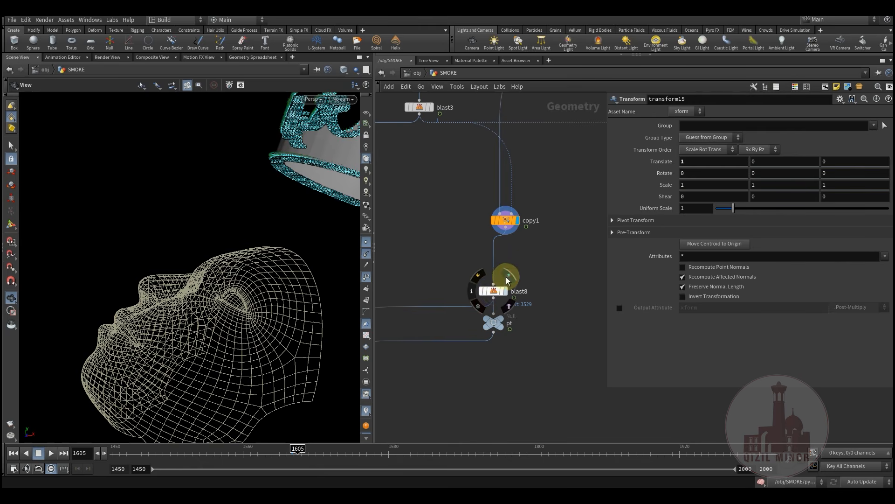
Display blast8 with copy1 templated as a reference, then pan to transform15 and display its result
left_click(494, 293)
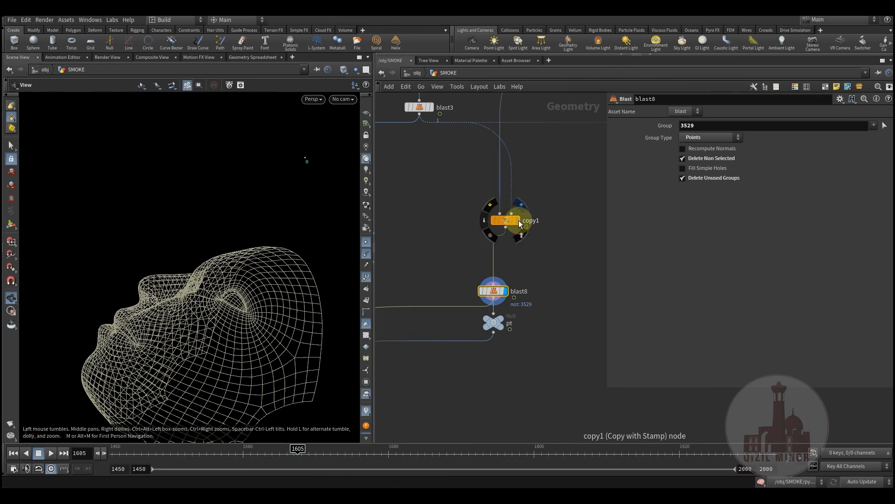
left_click(525, 239)
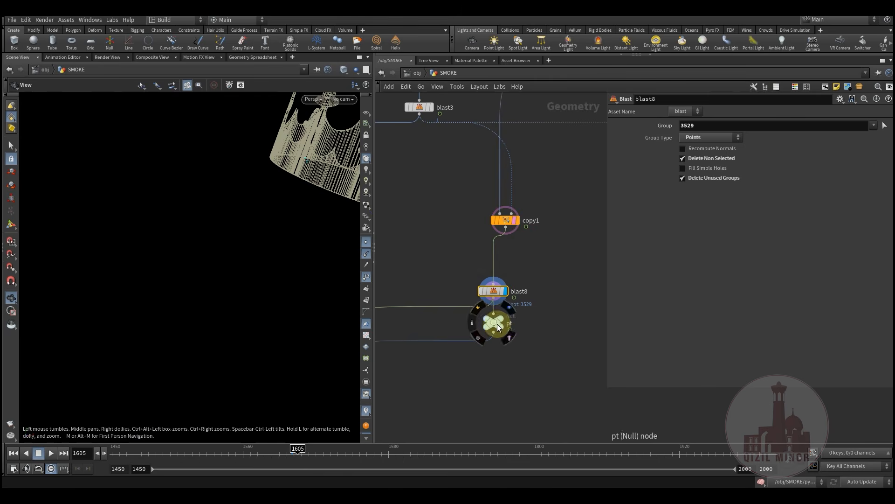
scroll(496, 366, "down", 3)
middle_click_drag(433, 394, 490, 308)
scroll(585, 263, "up", 3)
middle_click_drag(443, 355, 552, 286)
left_click(475, 322)
Inspect transform15, then display attribwrangle26's line and read its VEX code
left_click(456, 335)
middle_click_drag(503, 338, 553, 290)
scroll(435, 317, "up", 2)
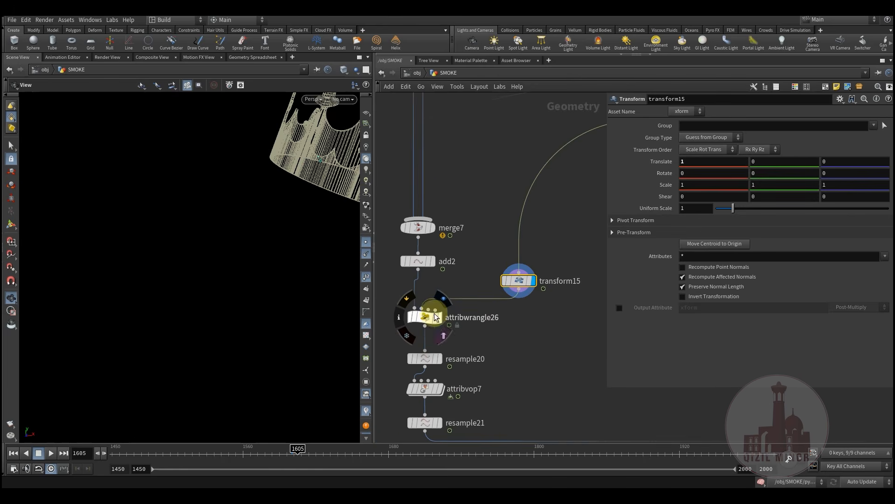
left_click(443, 304)
left_click(426, 318)
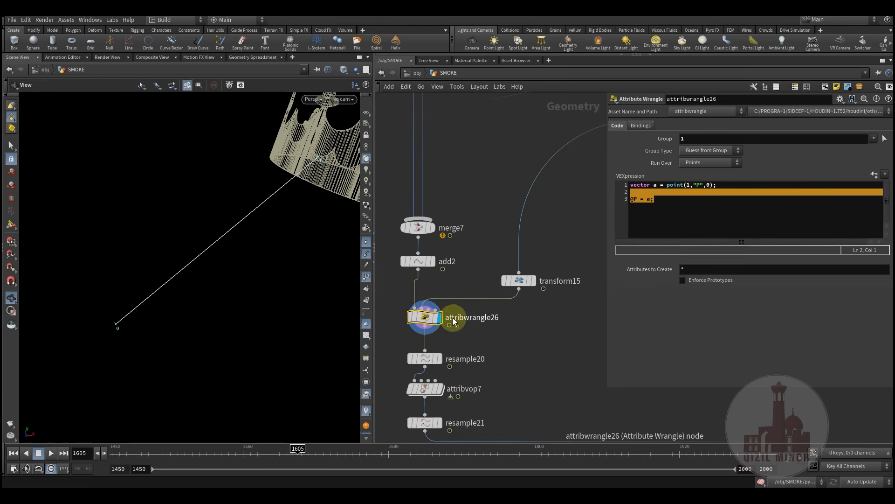
left_click(694, 214)
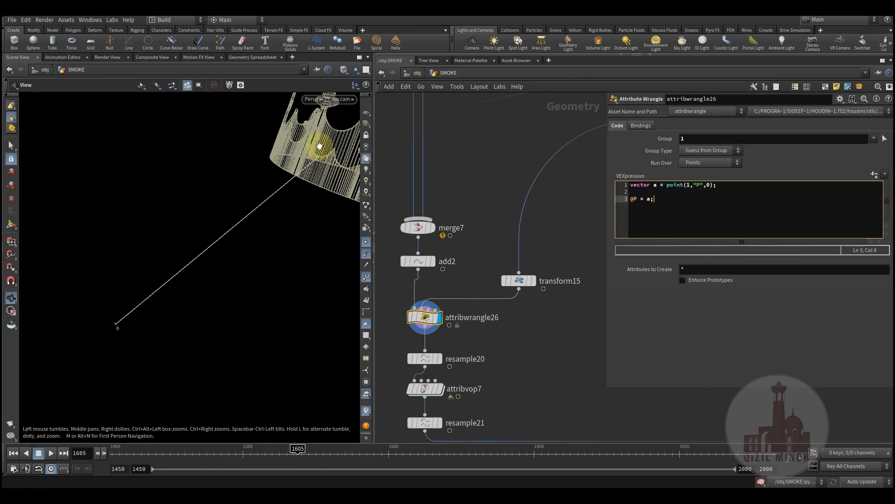
mouse_move(310, 164)
left_mouse_down()
mouse_move(240, 194)
mouse_move(240, 204)
mouse_move(232, 194)
mouse_move(282, 192)
mouse_move(280, 180)
mouse_move(266, 174)
mouse_move(256, 202)
left_mouse_up()
Display resample20's curve and then attribvop7's result, tumbling around the crown
left_click(564, 339)
middle_click_drag(564, 338, 522, 250)
left_click(433, 290)
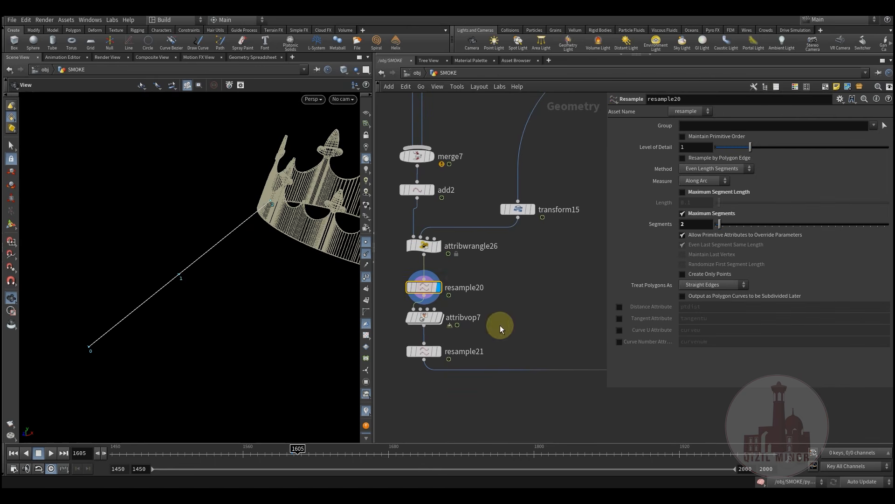
middle_click_drag(502, 326, 516, 303)
left_click_drag(194, 278, 225, 275)
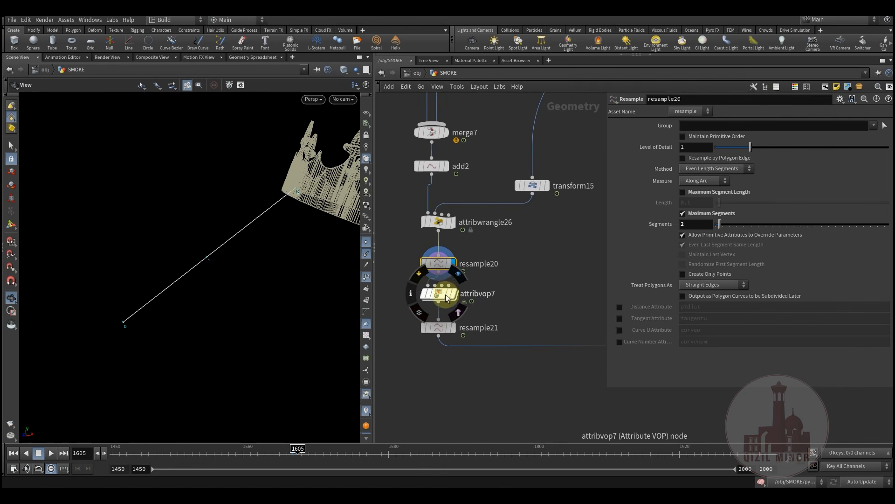
left_click(462, 278)
left_click(438, 293)
left_click_drag(299, 280, 260, 274)
left_click_drag(297, 291, 148, 194)
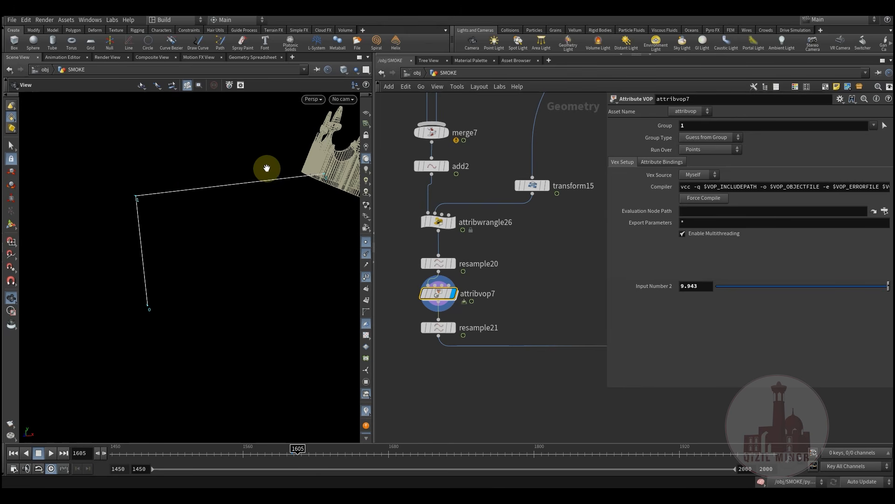
Display resample21's 20-segment curve, orbit around it, and zoom the network out
left_click(456, 312)
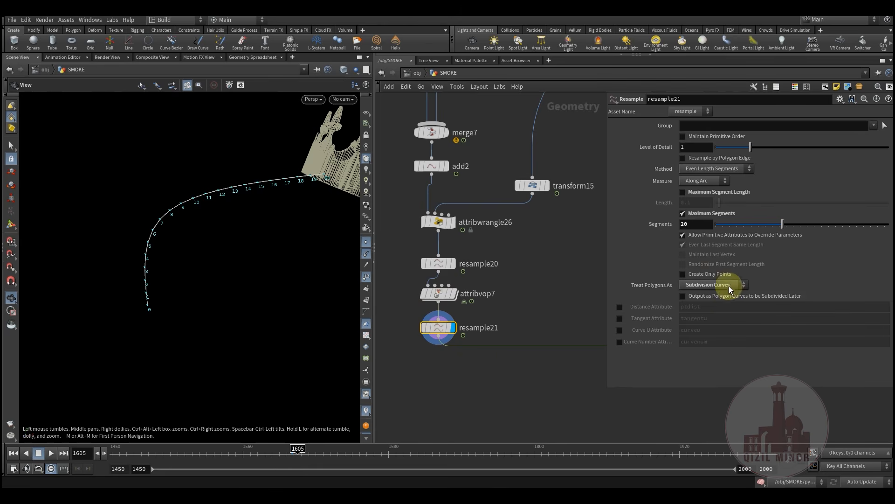
left_click_drag(236, 266, 216, 293)
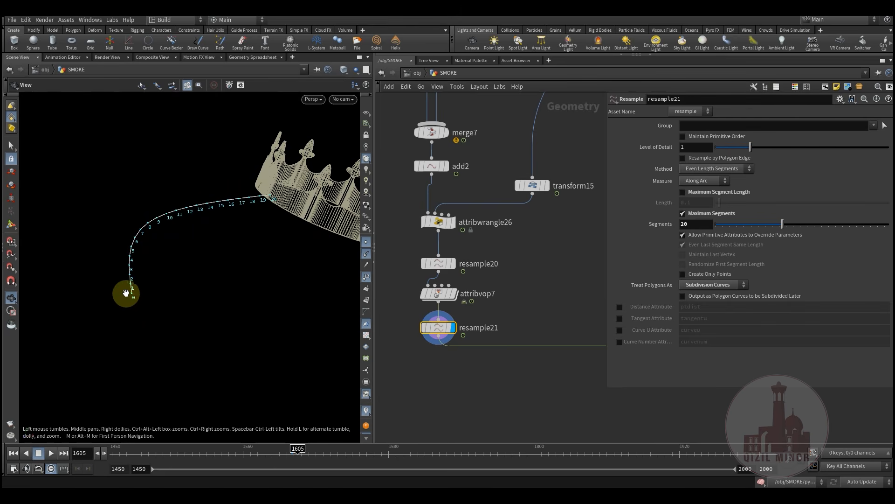
scroll(502, 323, "down", 6)
middle_click_drag(588, 303, 516, 266)
scroll(539, 315, "down", 5)
middle_click_drag(557, 356, 508, 264)
scroll(504, 267, "up", 4)
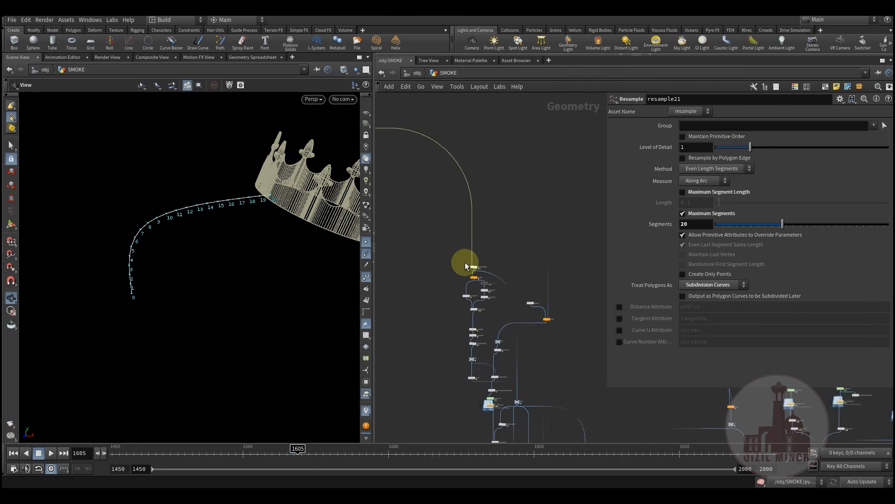
scroll(466, 266, "up", 2)
Select attribwrangle19, hide the point numbers, and scrub the frame to check the animation
left_click(507, 284)
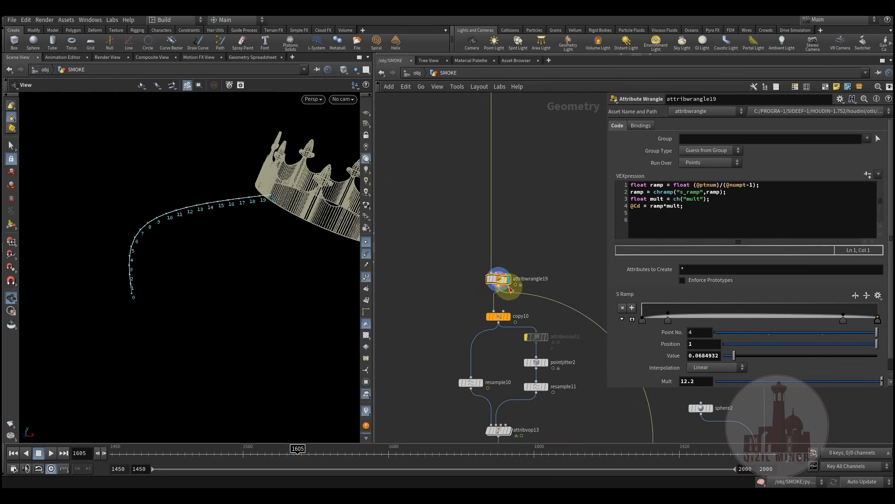
middle_click_drag(510, 289, 481, 200)
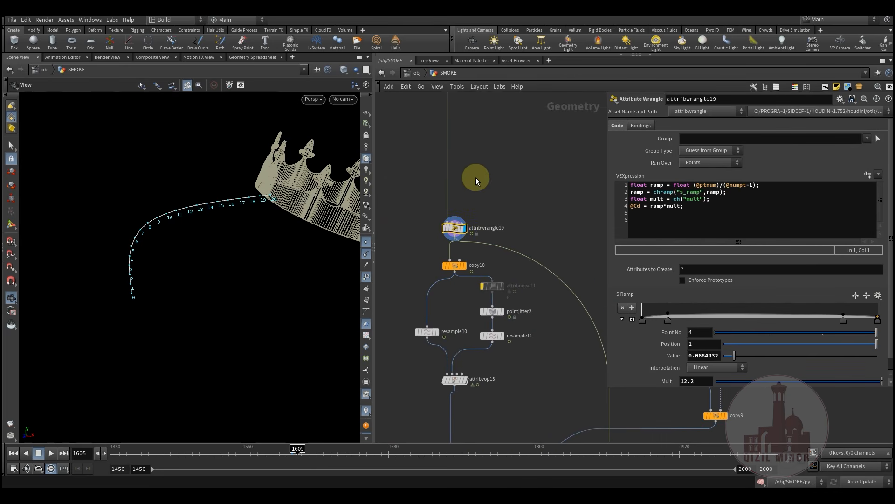
scroll(450, 232, "up", 2)
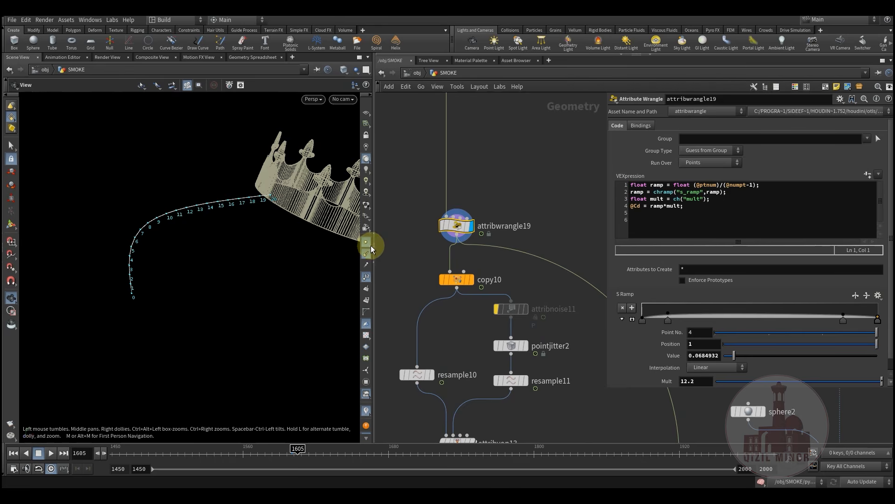
left_click(366, 276)
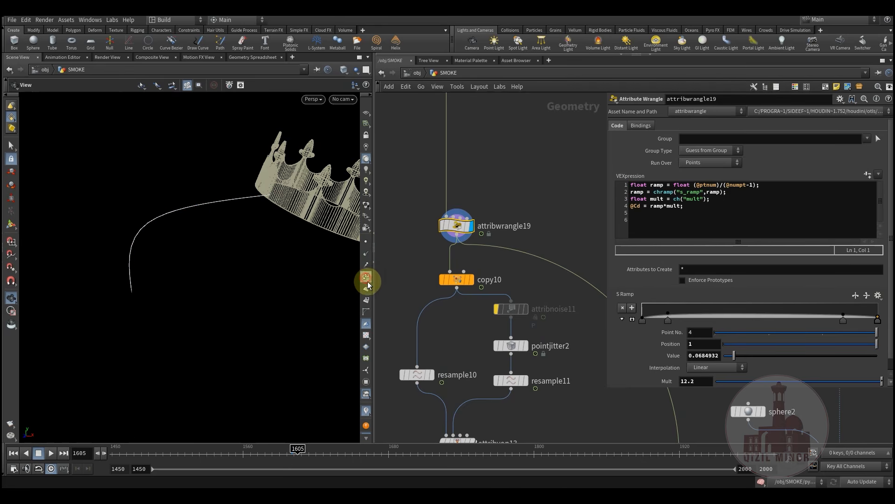
left_click_drag(280, 455, 299, 458)
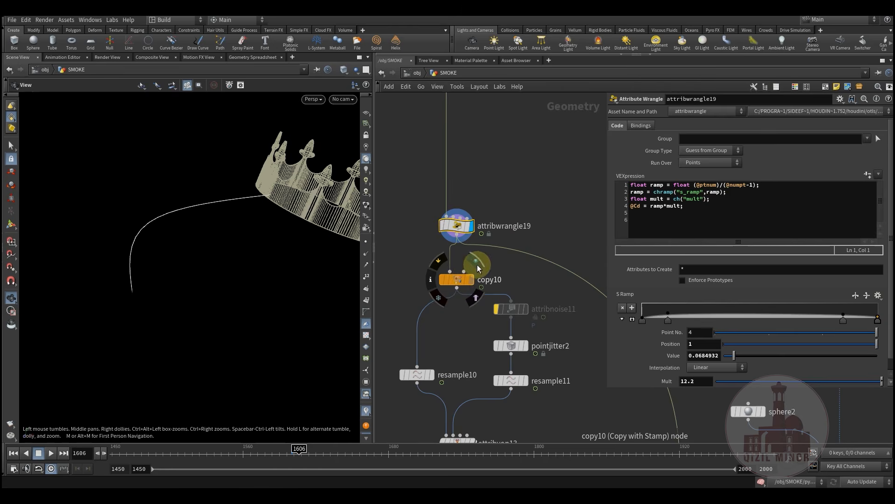
Display copy10's branch through resample10, pointjitter2 and resample11, ending at attribvop13's strands
left_click(457, 280)
middle_click_drag(450, 350, 496, 262)
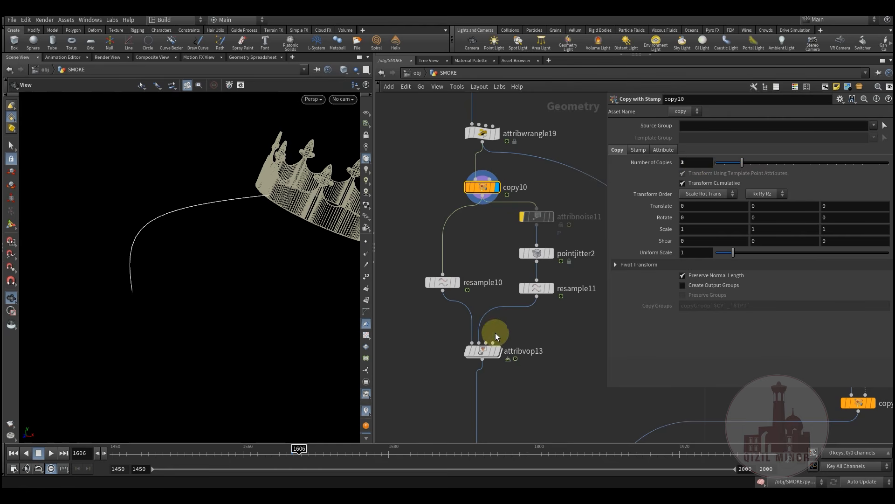
left_click(499, 354)
middle_click_drag(461, 260, 465, 240)
left_click(475, 275)
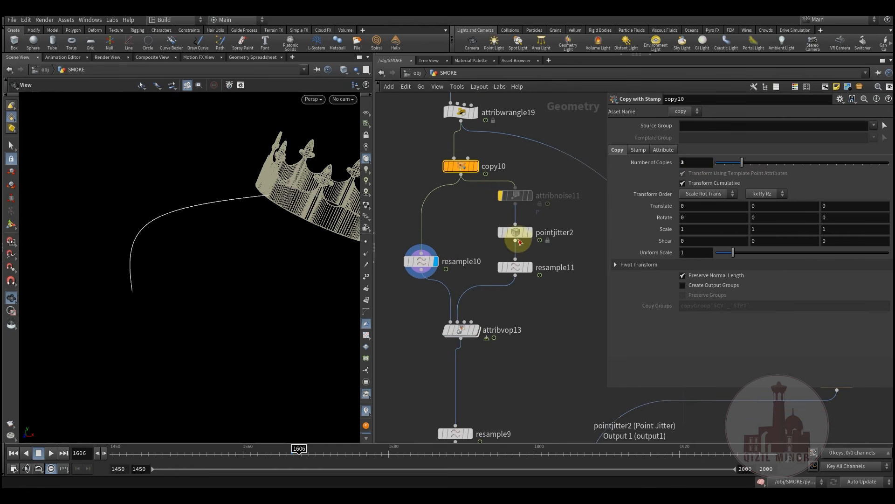
left_click(536, 216)
left_click(537, 250)
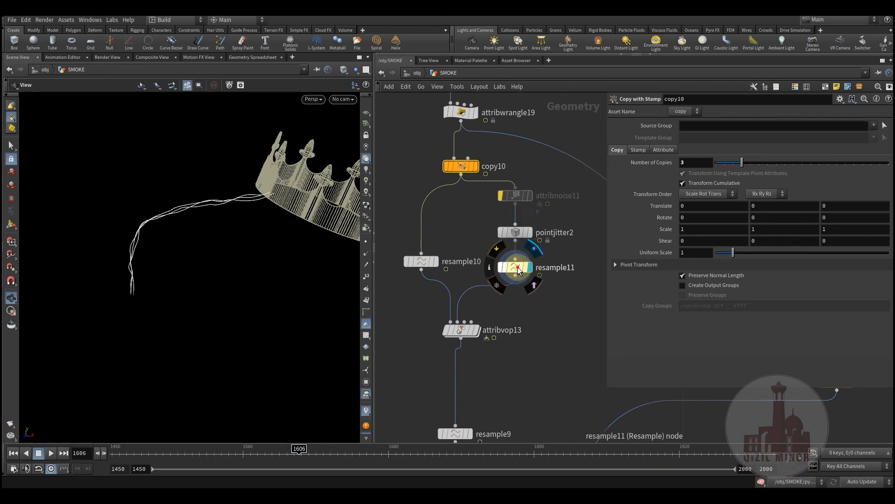
left_click(516, 268)
middle_click_drag(470, 235, 484, 218)
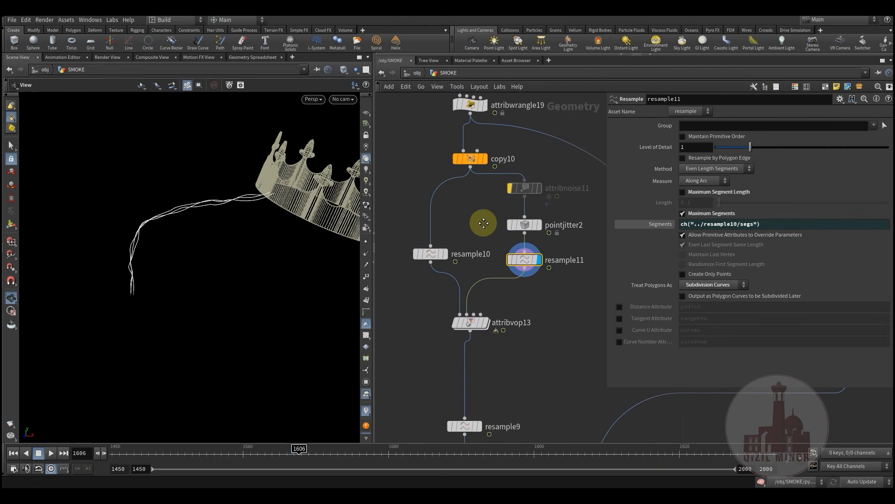
left_click(494, 293)
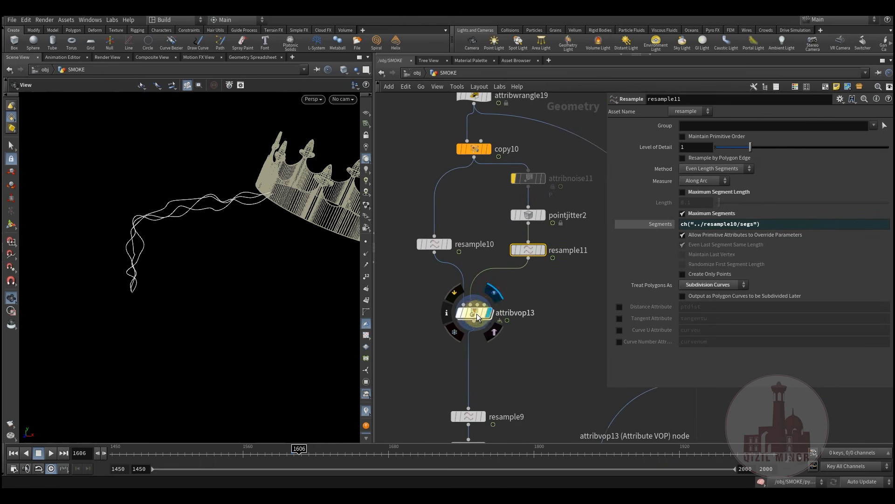
left_click(490, 317)
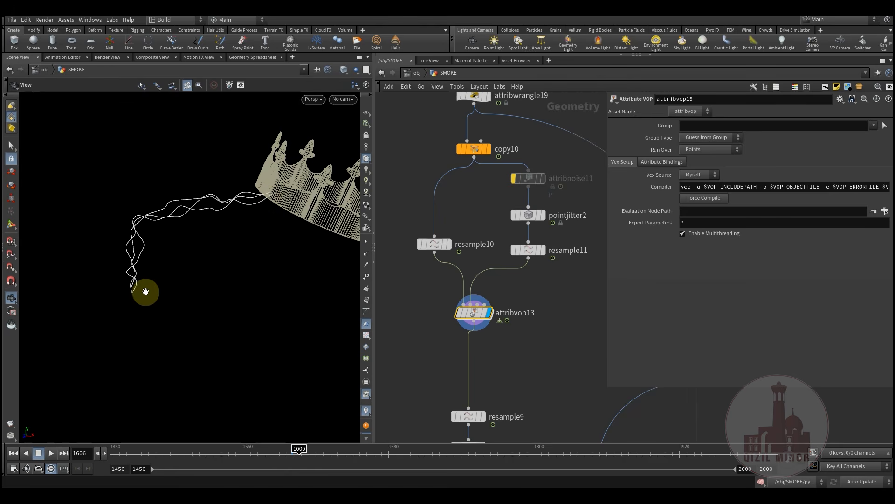
double_click(473, 312)
middle_click_drag(576, 318, 470, 355)
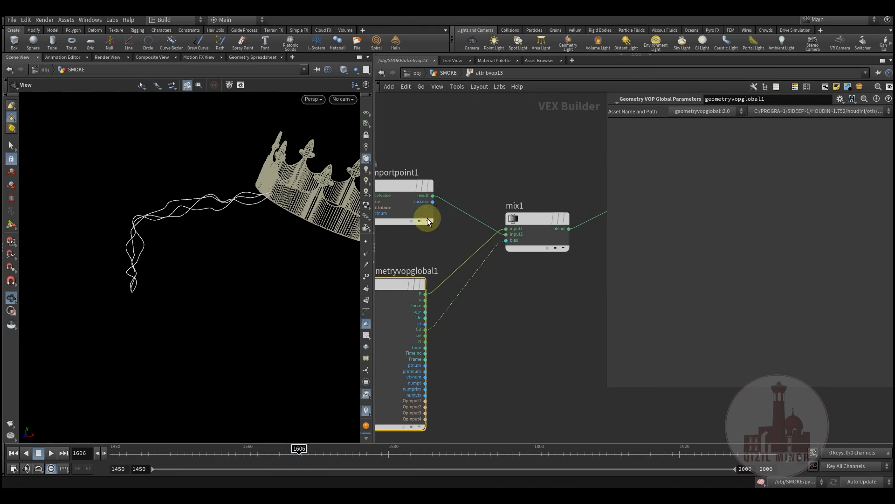
mouse_move(398, 186)
left_mouse_down()
mouse_move(393, 177)
mouse_move(407, 178)
left_mouse_up()
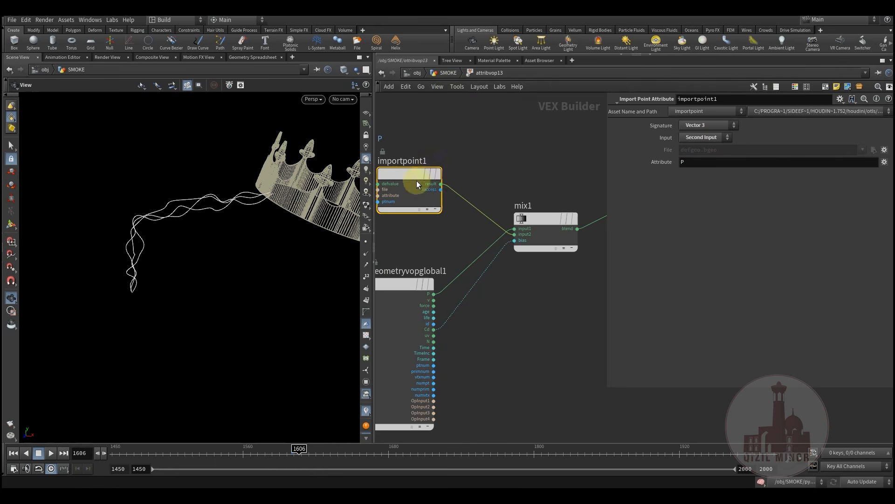
middle_click_drag(567, 292, 537, 294)
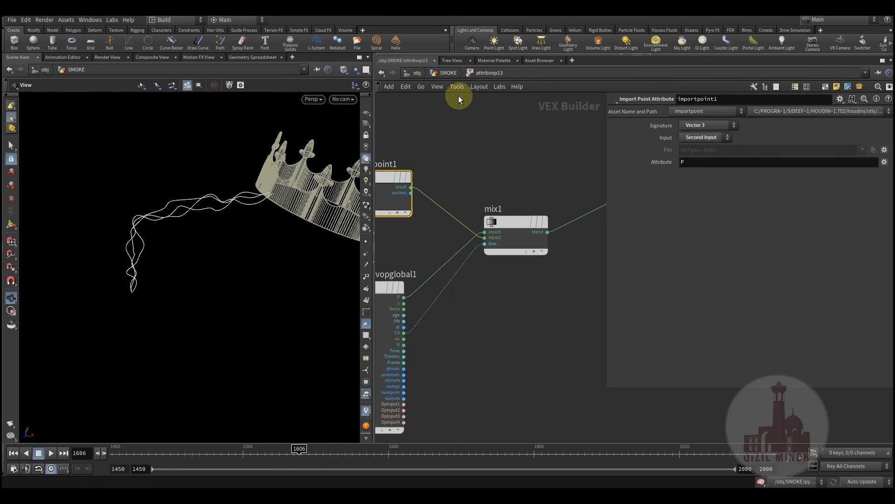
left_click(449, 74)
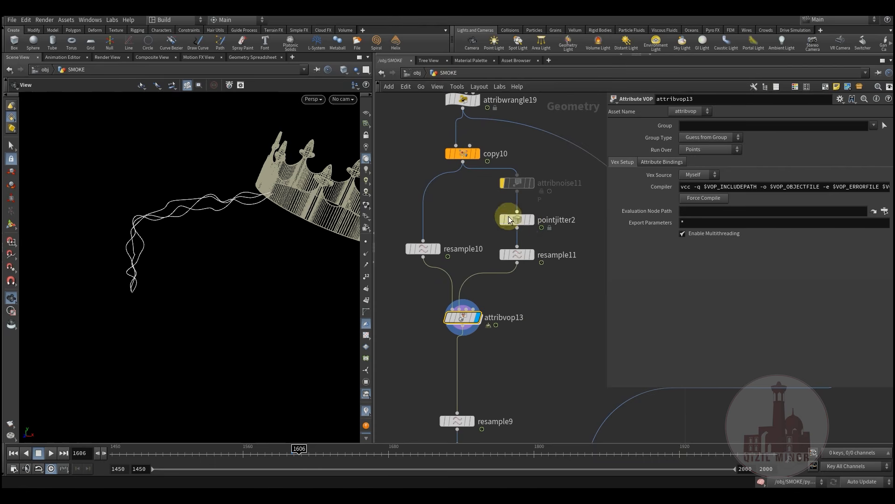
mouse_move(527, 263)
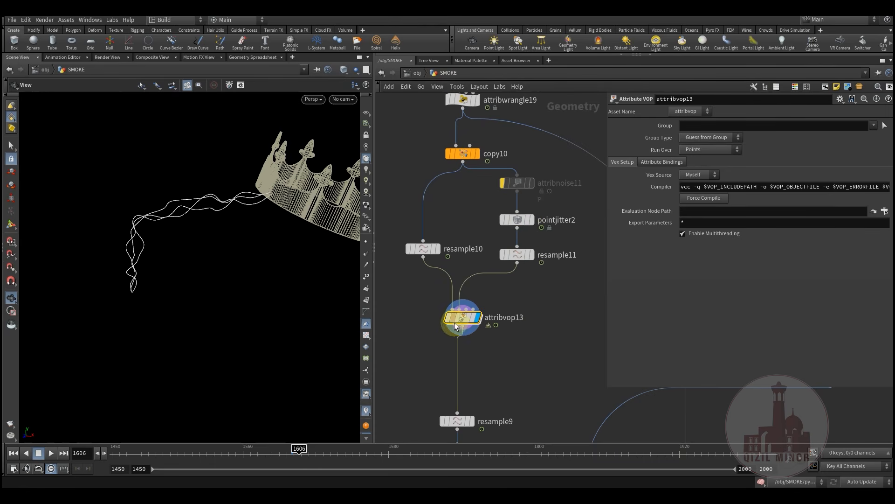
mouse_move(454, 280)
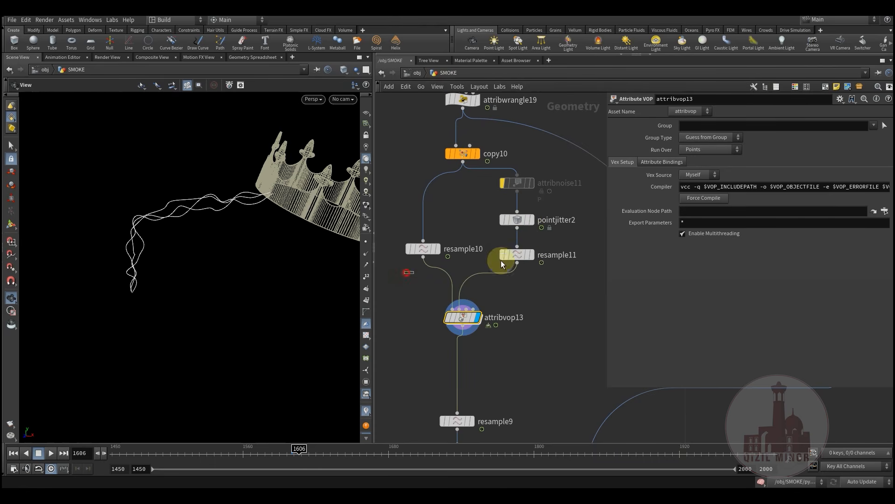
left_click(516, 256)
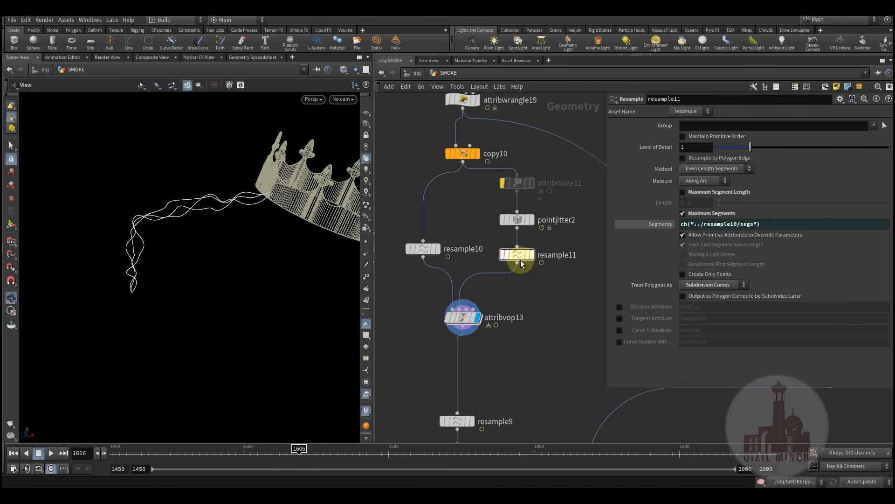
left_click(422, 249)
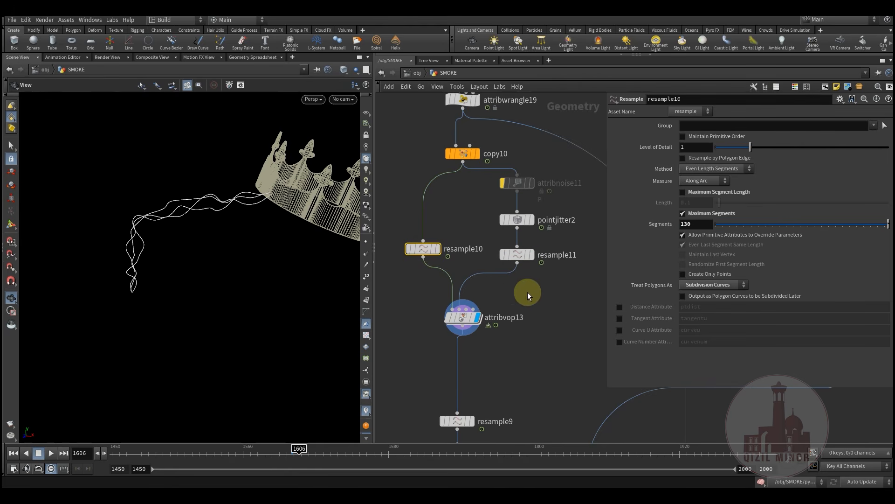
left_click_drag(426, 250, 426, 255)
left_click(536, 282)
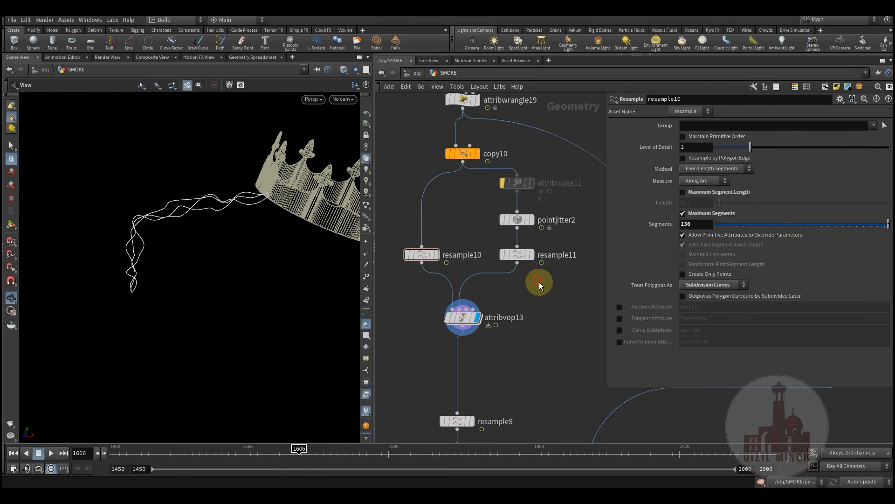
left_click_drag(411, 265, 415, 282)
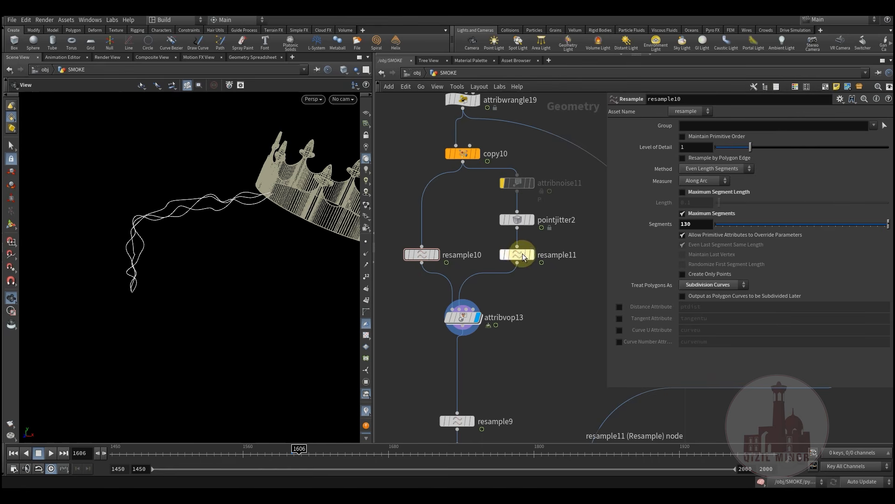
left_click(464, 317)
double_click(464, 317)
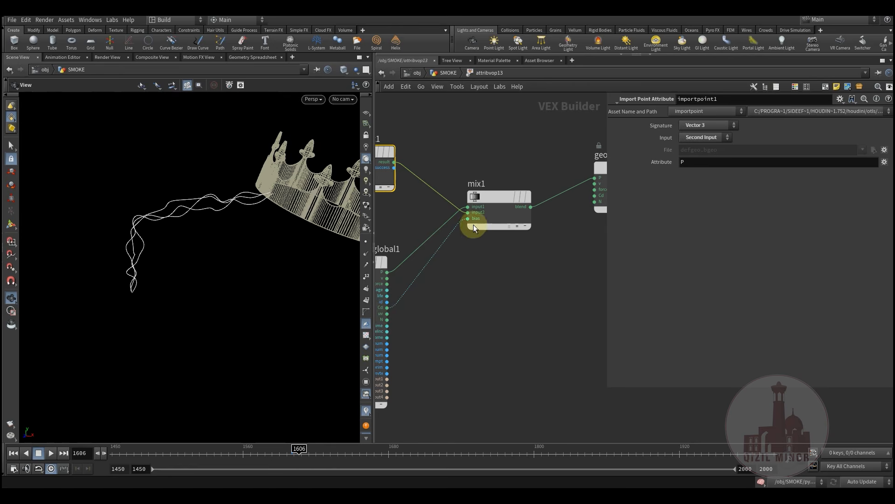
left_click_drag(539, 226, 528, 234)
middle_click_drag(484, 202, 534, 204)
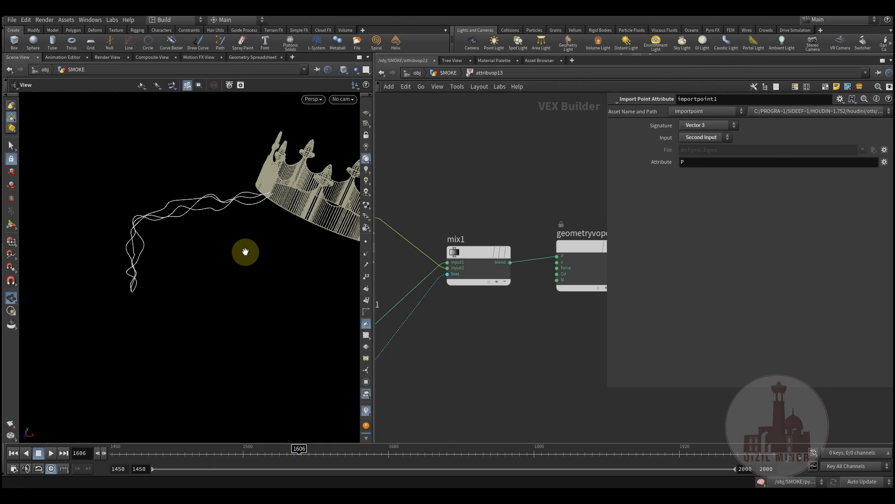
middle_click_drag(486, 337, 511, 384)
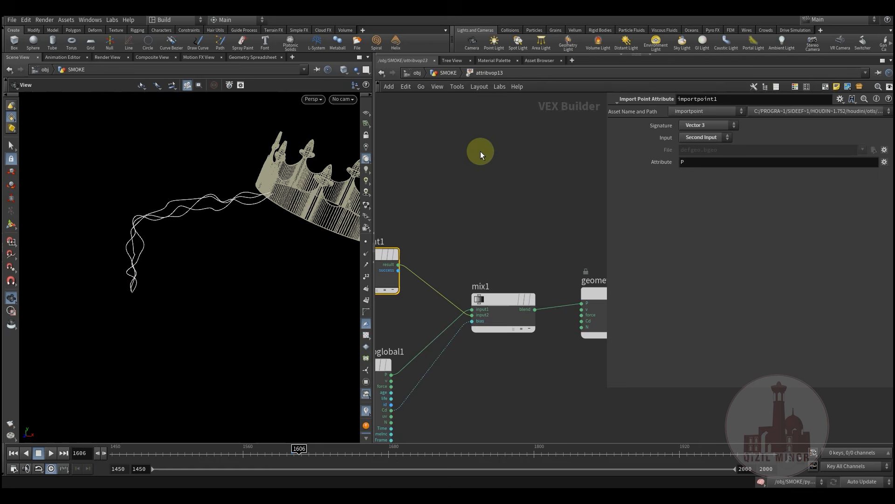
left_click(447, 73)
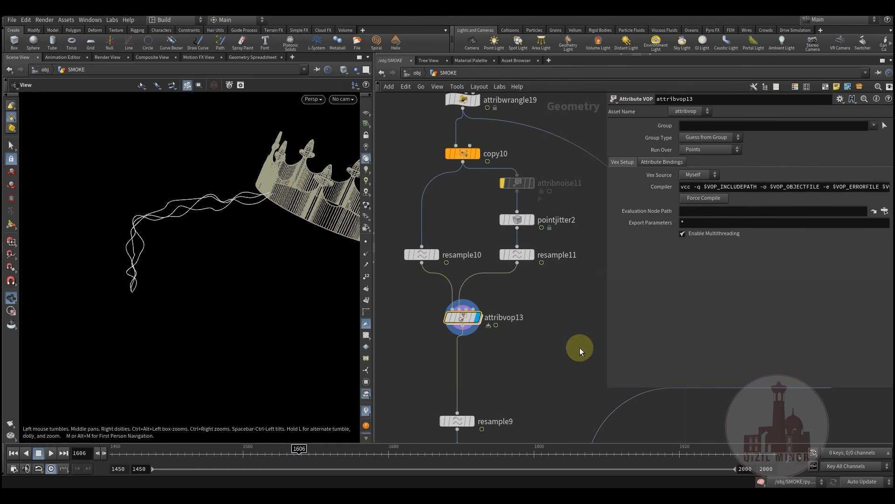
Tuck resample9 up under attribvop13 and display polyframe3's curves
middle_click_drag(581, 350, 516, 272)
left_click_drag(462, 328, 463, 282)
middle_click_drag(509, 337, 513, 257)
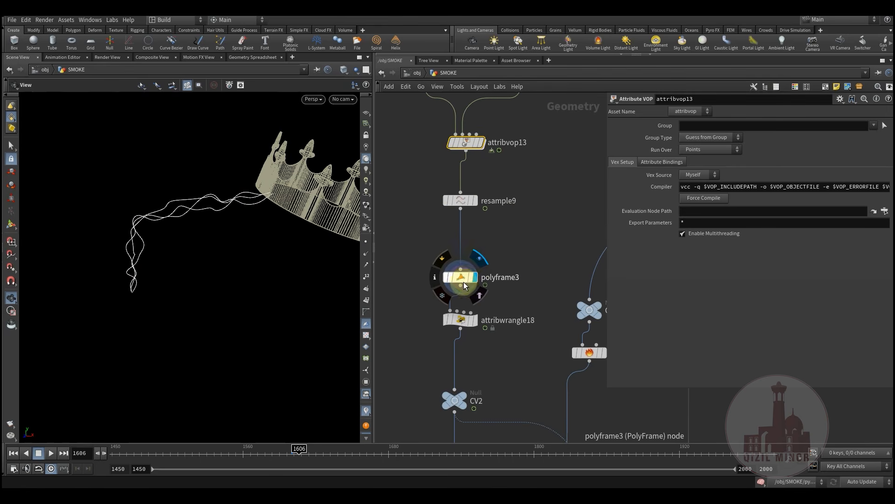
left_click(463, 281)
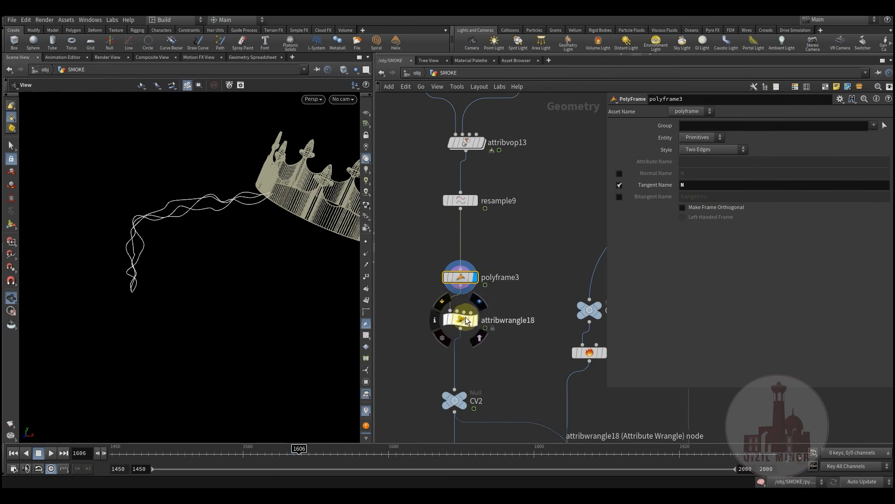
left_click(366, 255)
left_click_drag(183, 247, 180, 230)
right_click_drag(180, 230, 156, 241)
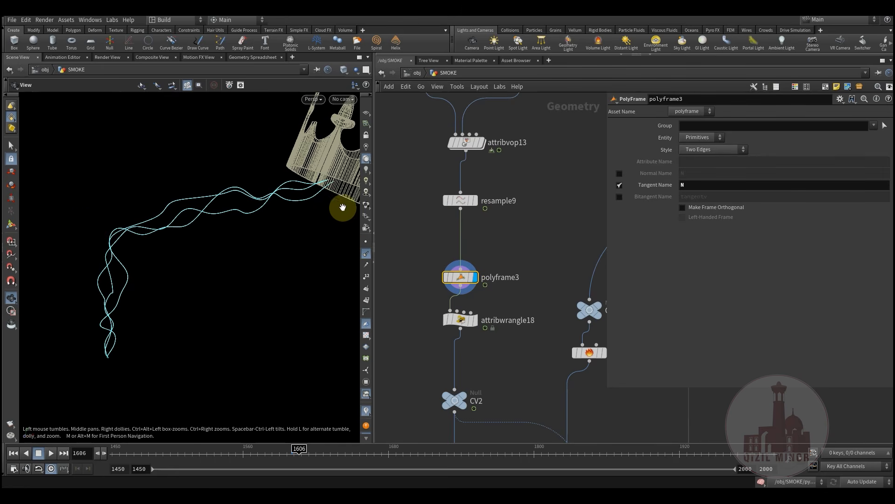
Display attribwrangle18, the CV2 null, and carve4's shortened curves
left_click(480, 302)
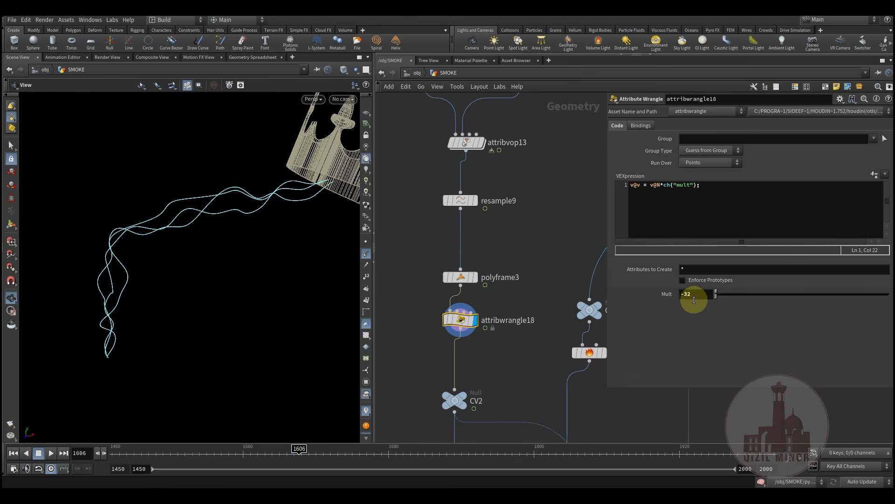
middle_click_drag(501, 340, 489, 292)
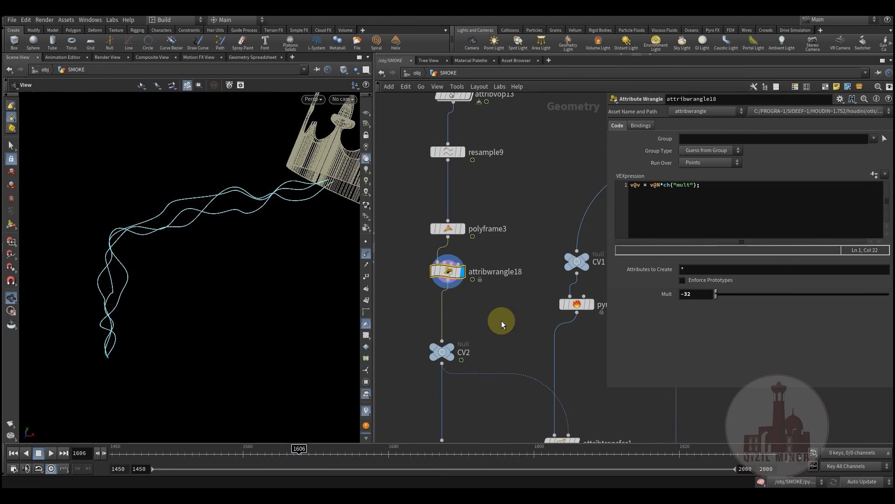
middle_click_drag(493, 333, 446, 276)
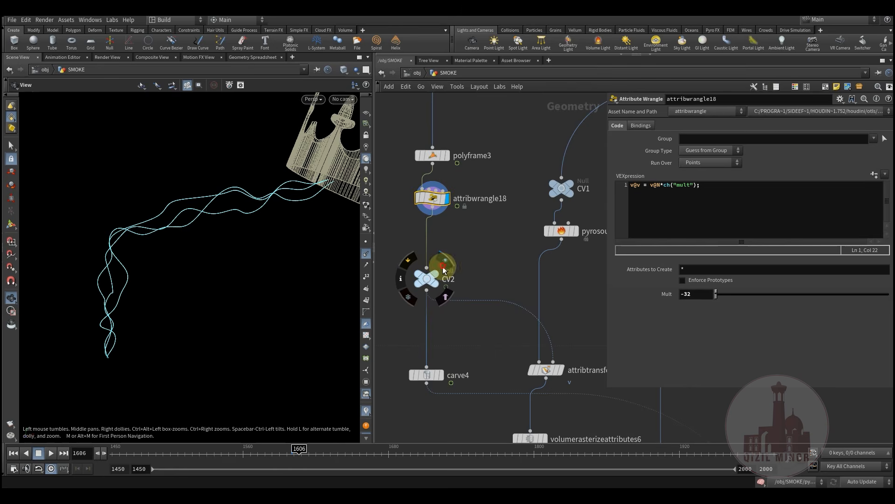
left_click(443, 267)
scroll(443, 337, "down", 5)
middle_click_drag(525, 267, 472, 244)
scroll(457, 303, "up", 6)
middle_click_drag(451, 302, 465, 321)
left_click(465, 302)
left_click(455, 289)
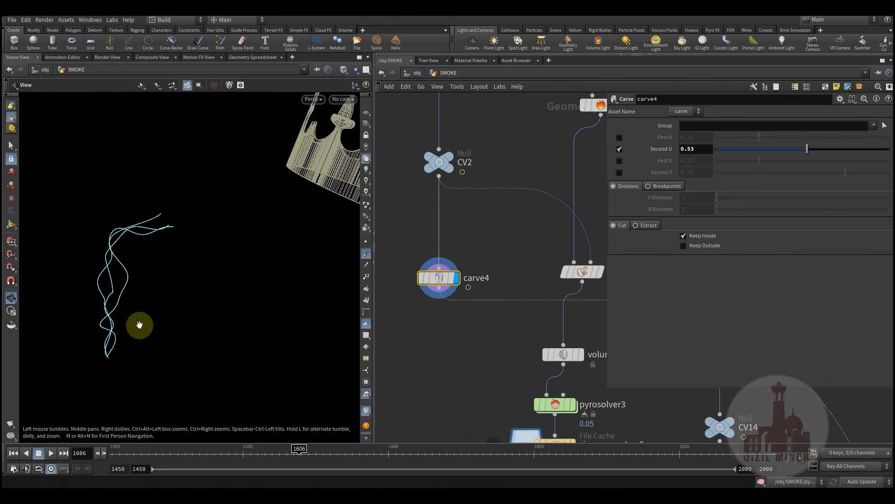
Navigate the network around carve4 and display copy9's green sphere
scroll(436, 340, "down", 3)
middle_click_drag(457, 346, 439, 283)
scroll(439, 284, "down", 3)
mouse_move(451, 334)
middle_mouse_down()
mouse_move(458, 264)
mouse_move(448, 342)
middle_mouse_up()
scroll(458, 264, "down", 2)
middle_click_drag(537, 270, 552, 238)
scroll(440, 305, "up", 5)
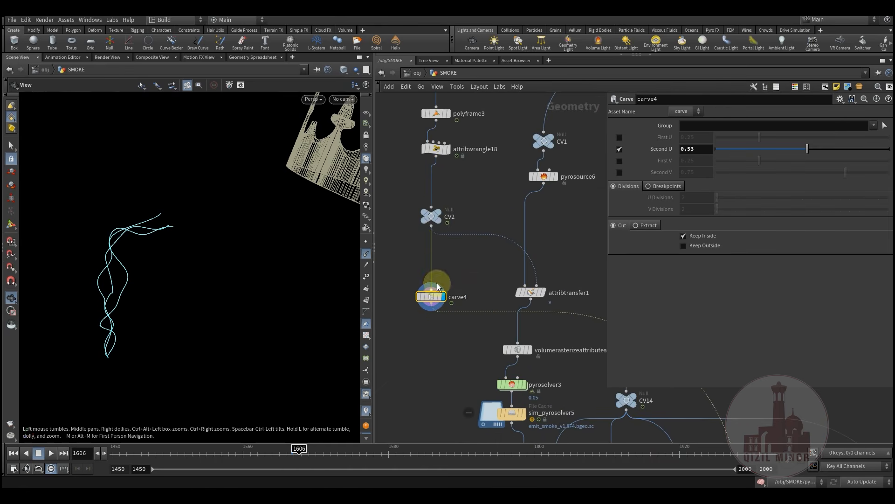
middle_click_drag(440, 359, 438, 292)
scroll(452, 363, "down", 3)
middle_click_drag(440, 334, 415, 232)
scroll(431, 306, "down", 4)
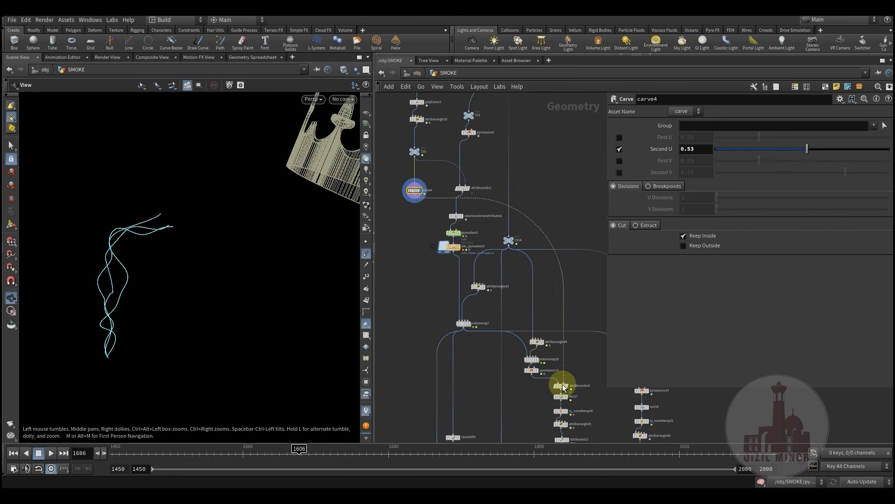
middle_click_drag(439, 276, 461, 363)
scroll(429, 282, "up", 3)
middle_click_drag(451, 325, 416, 385)
middle_click_drag(523, 300, 489, 377)
mouse_move(511, 345)
middle_mouse_down()
mouse_move(504, 370)
mouse_move(522, 388)
middle_mouse_up()
scroll(522, 388, "down", 3)
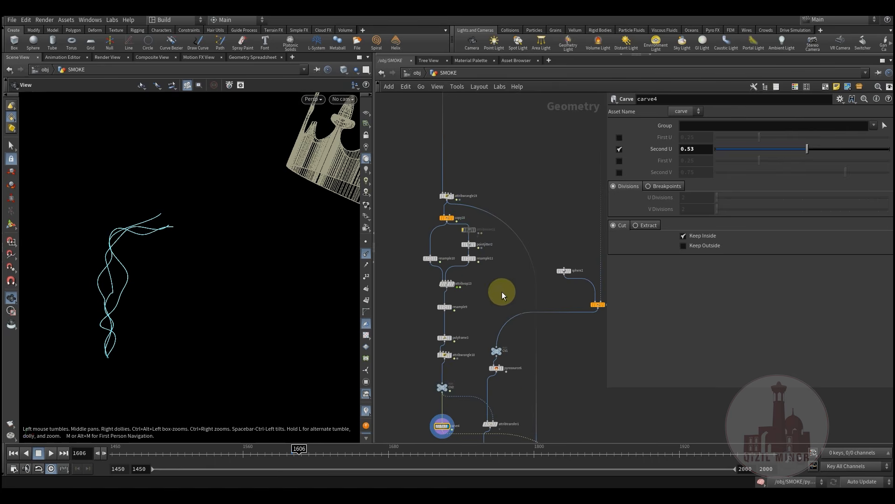
scroll(574, 343, "up", 3)
middle_click_drag(552, 358, 567, 315)
left_click(554, 304)
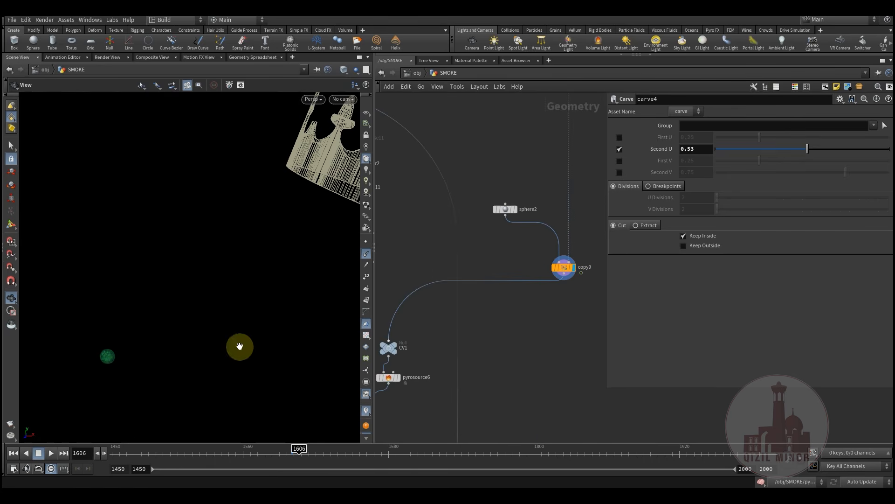
Display the face mesh, then the CV1 null's emitter output
middle_click_drag(430, 249, 407, 357)
scroll(429, 351, "down", 5)
middle_click_drag(439, 238, 576, 417)
scroll(575, 419, "down", 2)
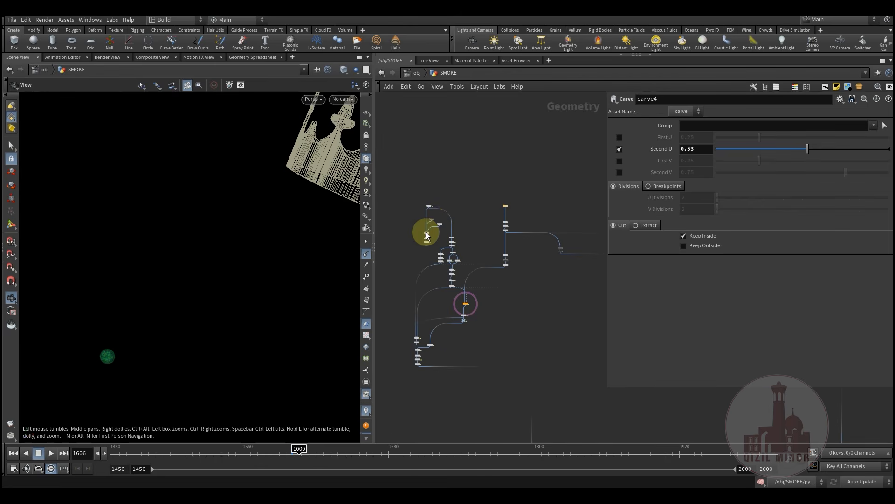
left_click(432, 205)
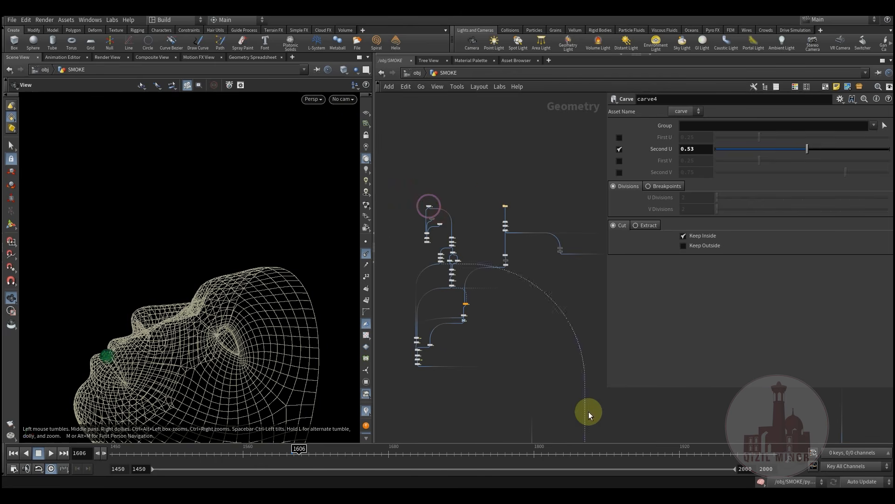
scroll(519, 248, "up", 3)
middle_click_drag(535, 314, 536, 270)
scroll(540, 341, "up", 3)
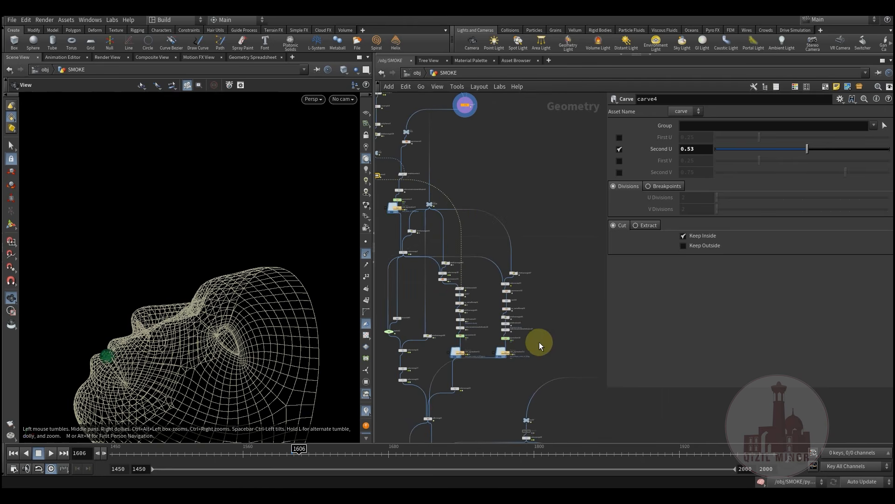
middle_click_drag(504, 184, 566, 330)
scroll(508, 268, "up", 5)
middle_click_drag(503, 285, 575, 273)
scroll(482, 275, "up", 2)
mouse_move(481, 275)
left_click(485, 248)
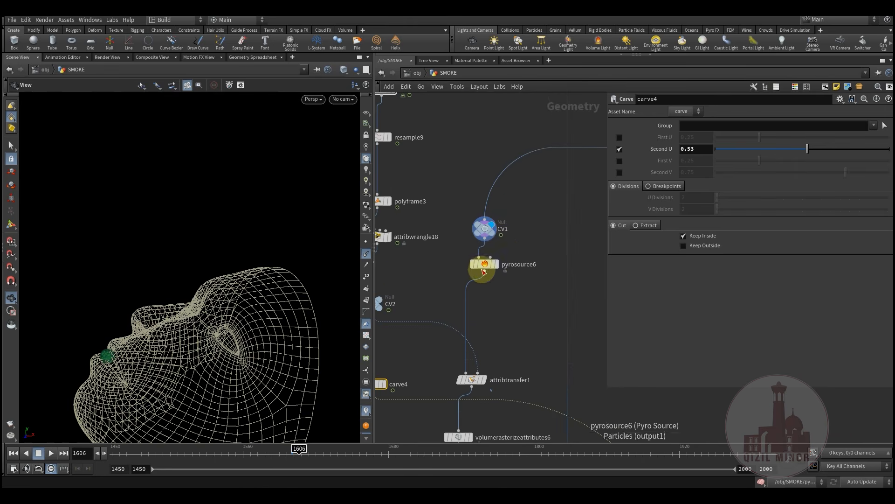
Select pyrosource6 and display attribtransfer1's result
left_click(483, 265)
middle_click_drag(508, 336, 507, 280)
scroll(472, 270, "up", 3)
left_click(506, 267)
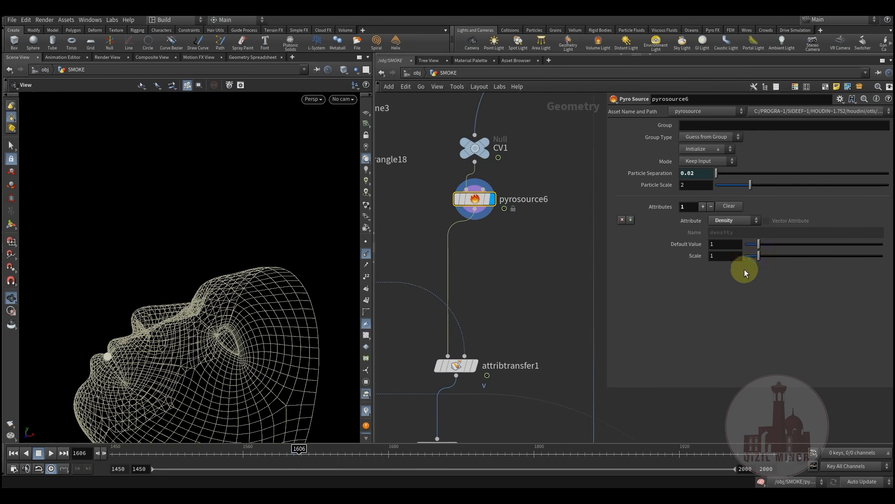
Inspect attribtransfer1 and volumerasterizeattributes6, then select pyrosolver3
middle_click_drag(533, 264, 517, 289)
middle_click_drag(459, 302, 483, 190)
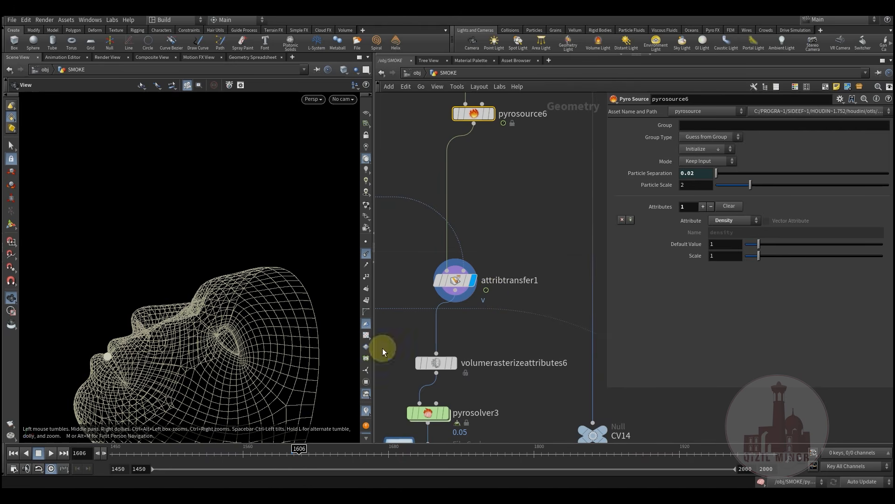
left_click(459, 280)
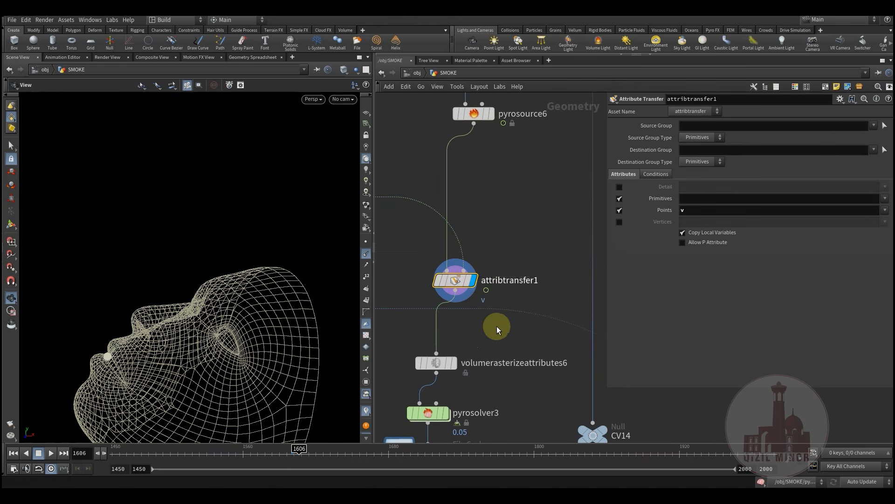
middle_click_drag(446, 367, 465, 269)
left_click(455, 265)
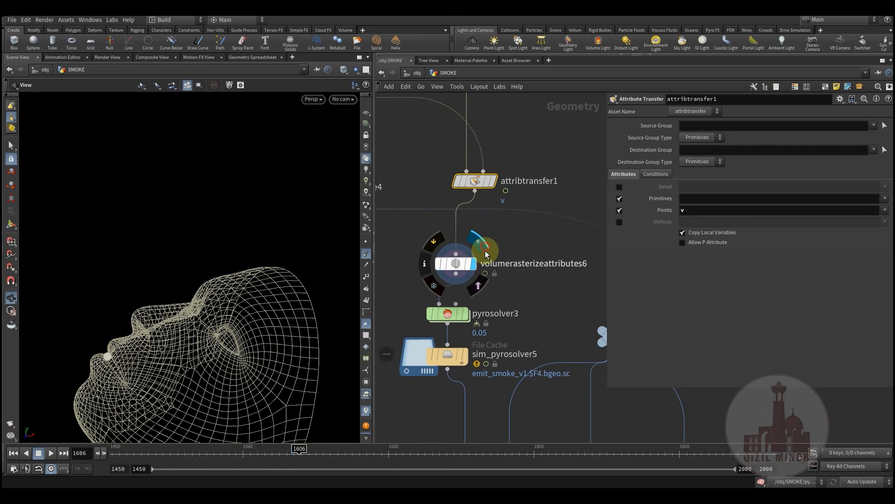
left_click(457, 273)
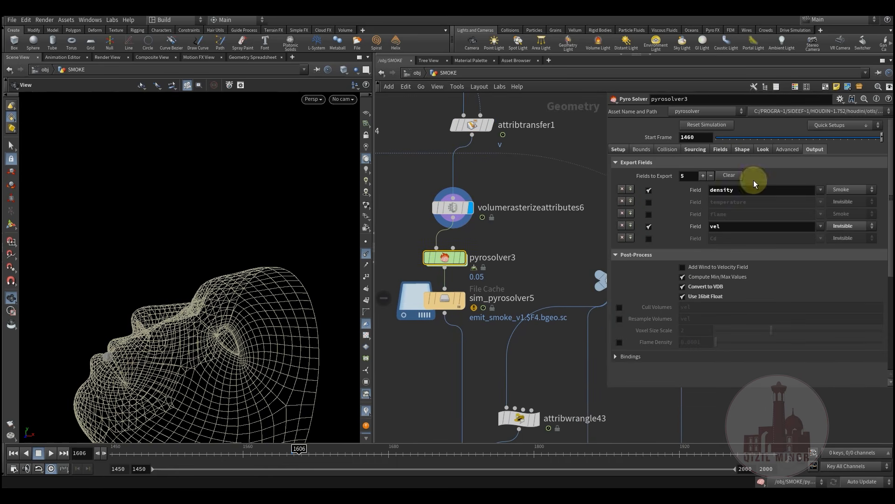
Review pyrosolver3's source, field, shape and look settings, then enter its forces network
left_click(696, 150)
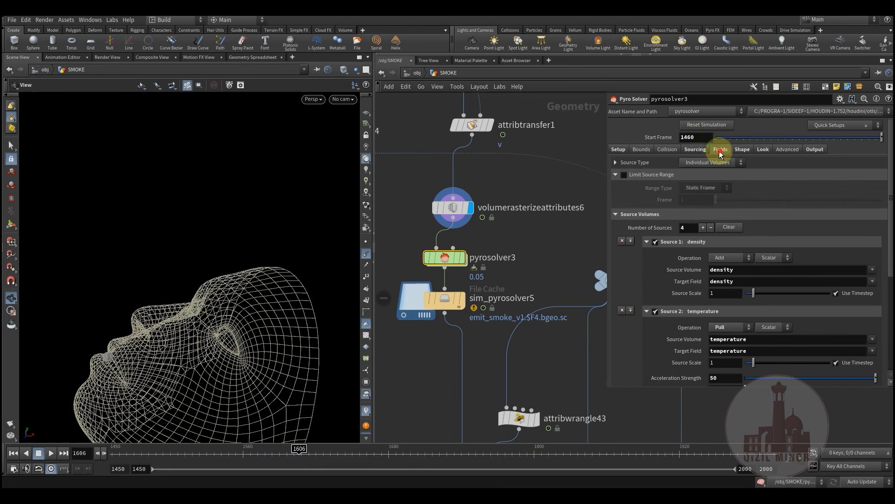
left_click(721, 151)
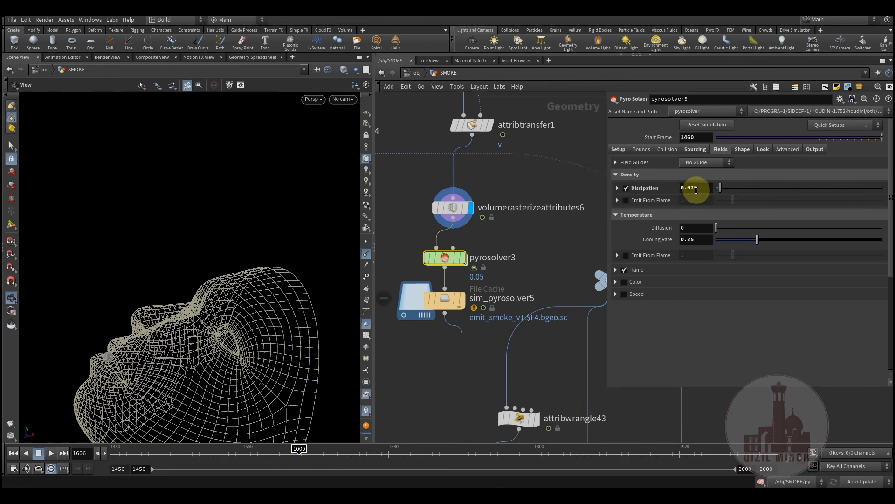
left_click(736, 151)
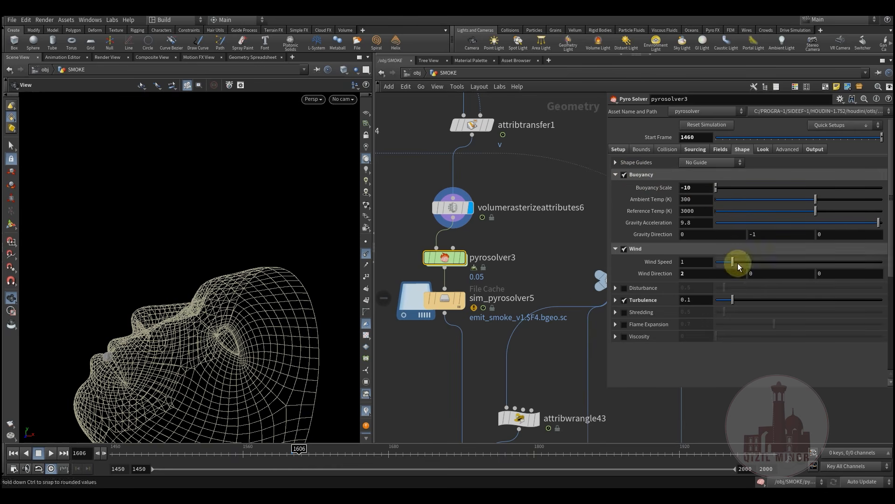
left_click(764, 150)
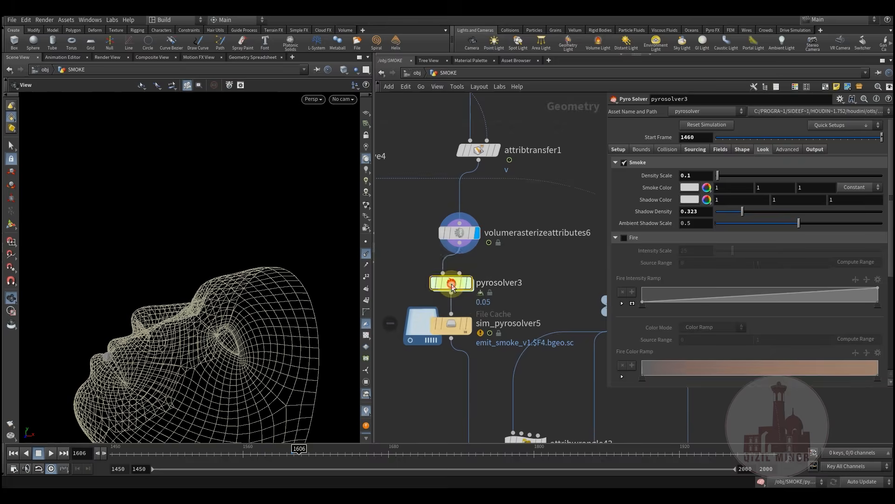
double_click(446, 286)
middle_click_drag(513, 355, 527, 284)
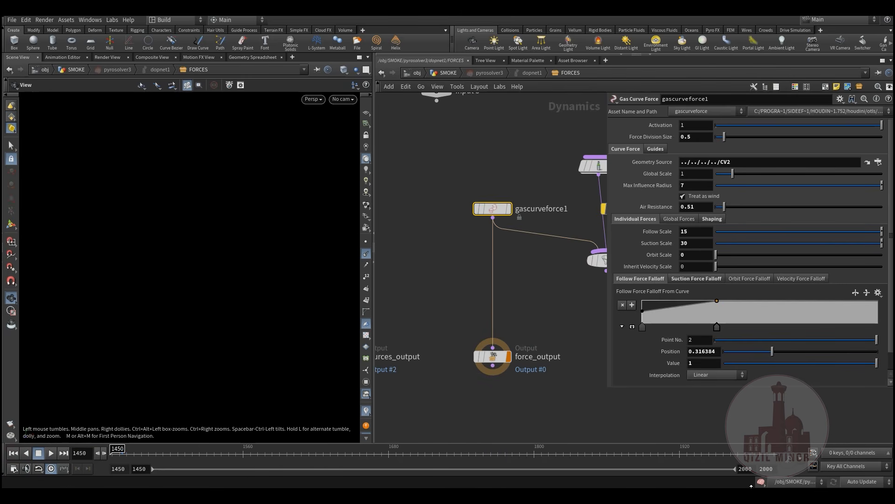
Inspect gascurveforce1's geometry source path and its Input 3 connection
middle_click_drag(537, 286, 522, 304)
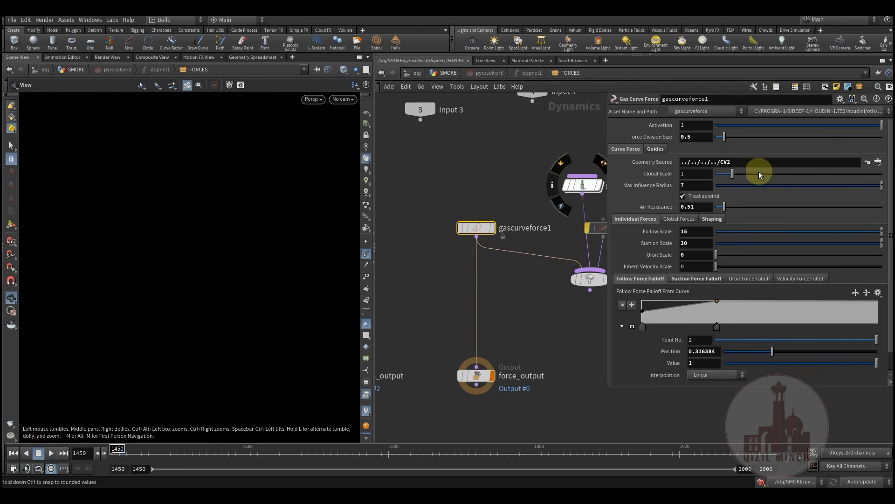
left_click_drag(743, 164, 680, 164)
left_click(456, 184)
left_click_drag(441, 216, 526, 257)
middle_click_drag(497, 212, 490, 252)
left_click_drag(412, 252, 452, 286)
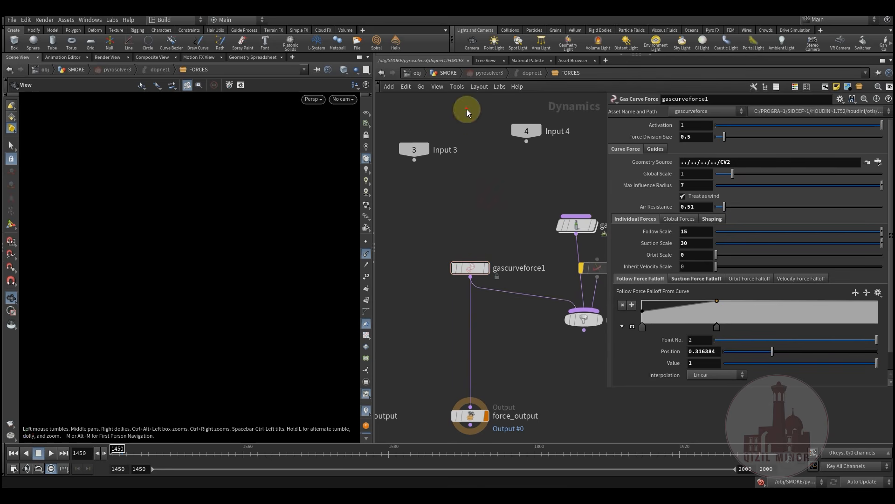
Back in SMOKE, display the CV2 guide curves and orbit to see them beside the face
left_click(449, 73)
scroll(513, 280, "down", 5)
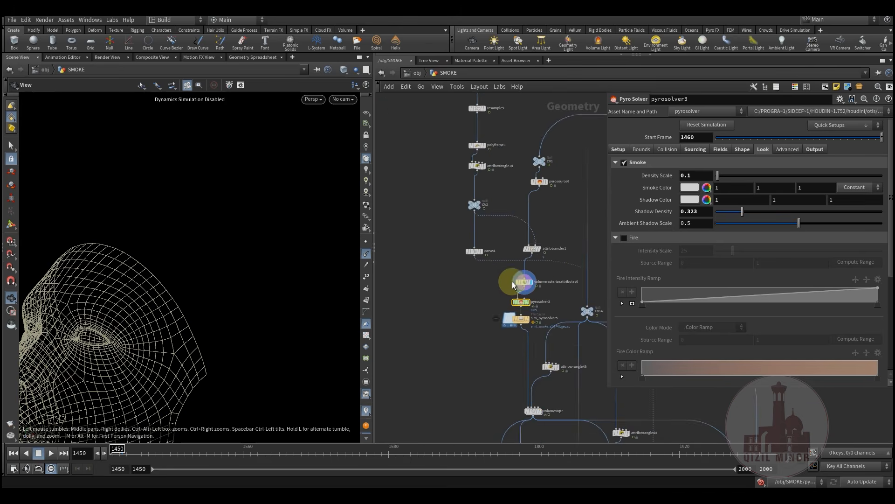
middle_click_drag(502, 122, 490, 176)
scroll(461, 359, "up", 1)
middle_click_drag(487, 346, 488, 290)
scroll(474, 313, "up", 2)
left_click(483, 293)
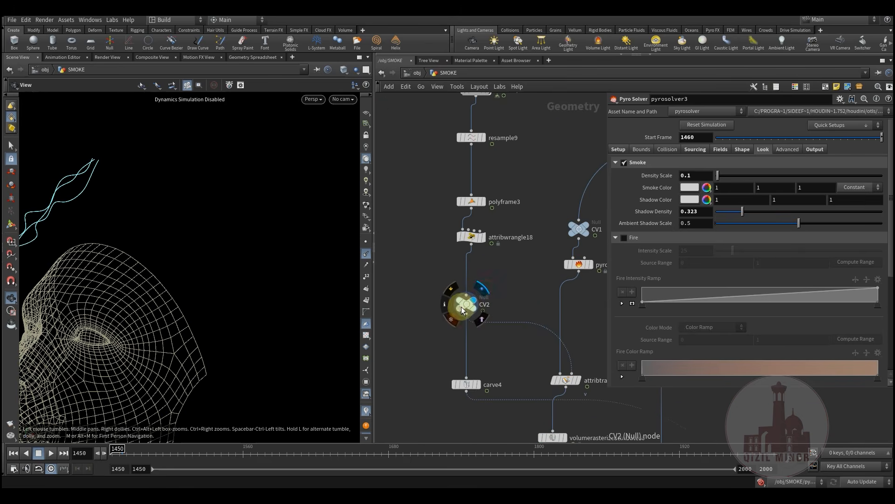
left_click(467, 304)
left_click_drag(176, 253, 443, 332)
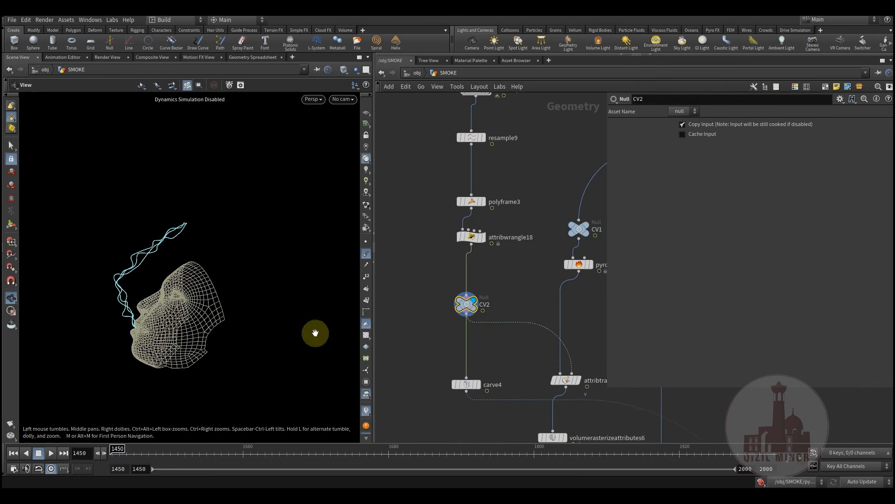
Return to gascurveforce1 and review force division size 0.5 and air resistance 0.51
middle_click_drag(530, 365, 451, 306)
middle_click_drag(508, 367, 476, 336)
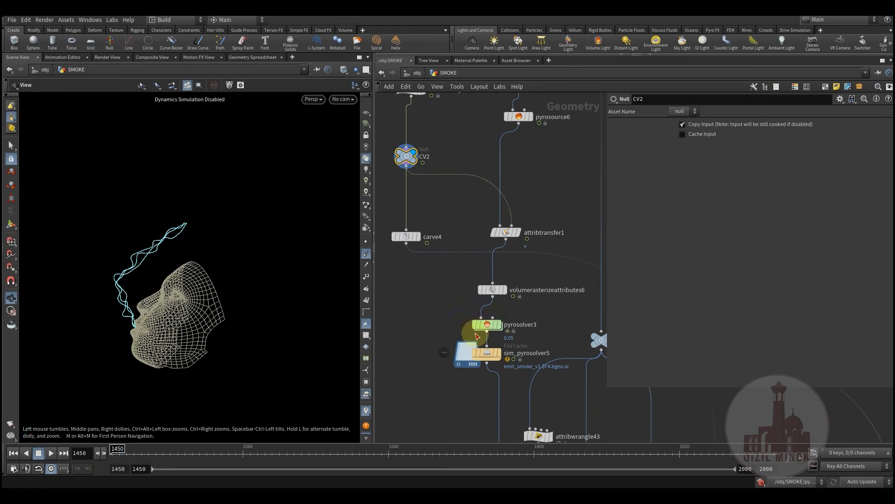
scroll(485, 336, "up", 3)
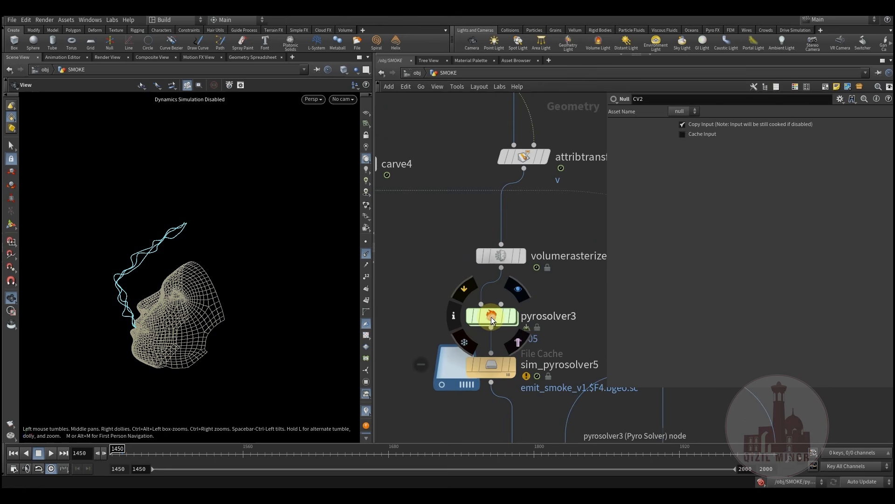
double_click(492, 317)
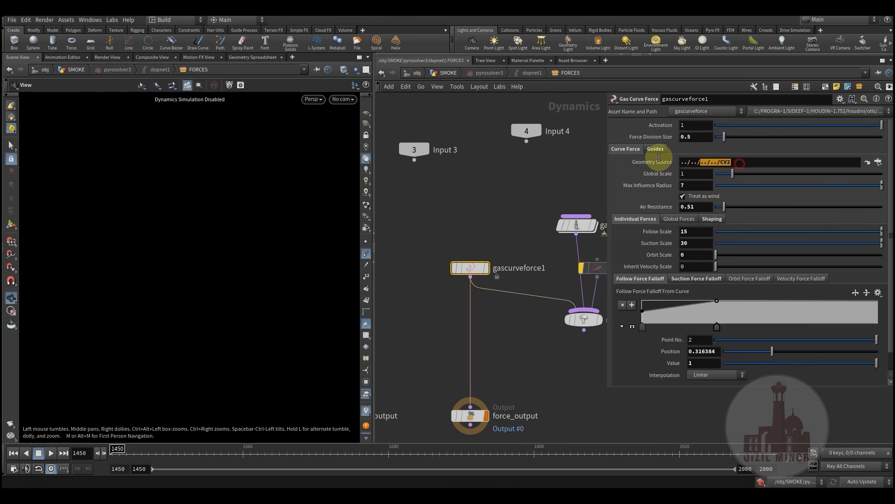
left_click(463, 196)
left_click_drag(682, 138, 630, 137)
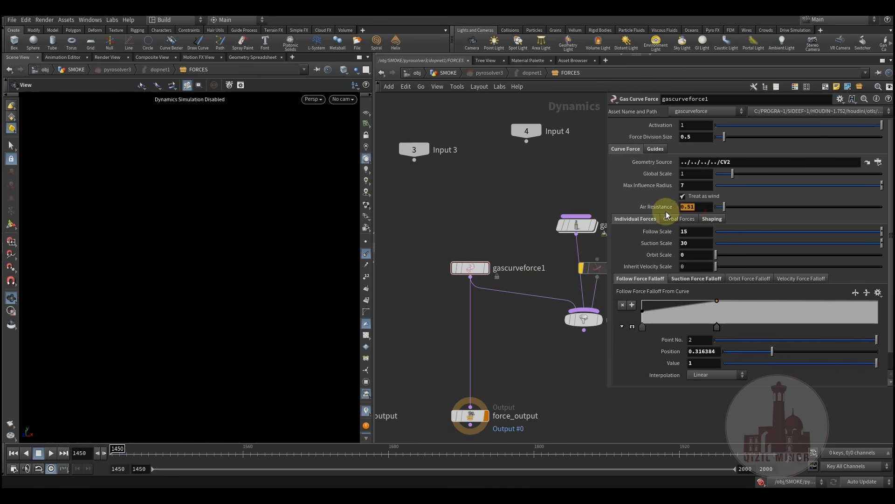
middle_click_drag(466, 233, 474, 204)
double_click(699, 207)
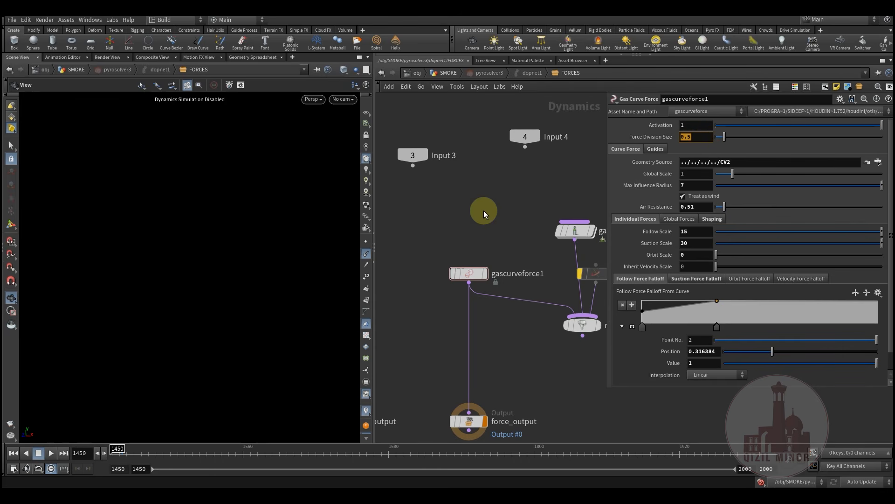
middle_click_drag(497, 210, 491, 228)
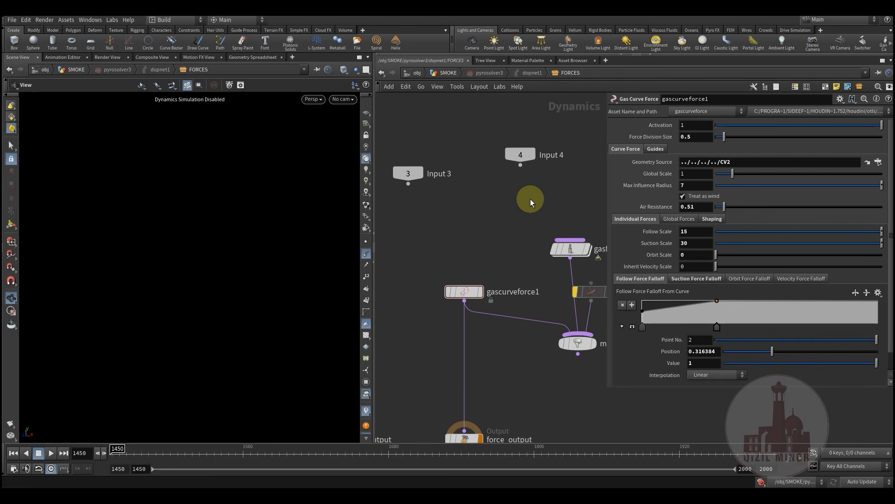
Return to the SMOKE network and display sim_pyrosolver5's cached smoke, scrubbing the timeline forward
left_click(446, 73)
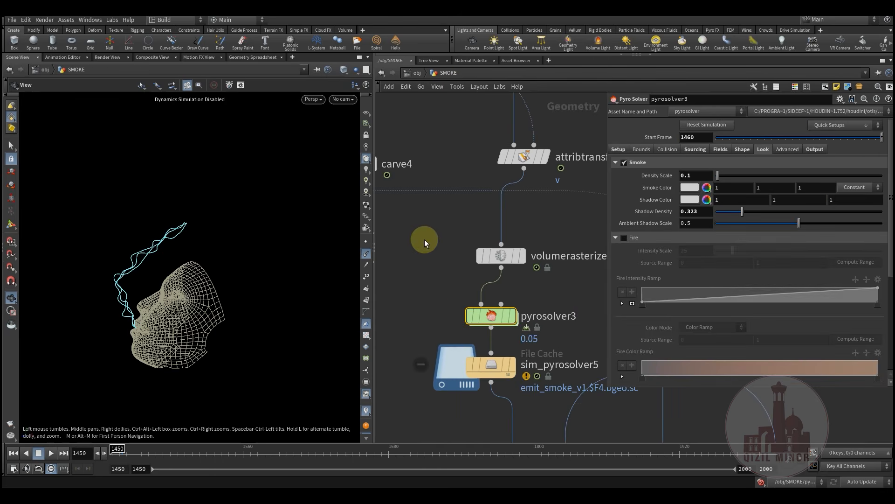
middle_click_drag(442, 268, 442, 291)
left_click_drag(507, 249, 497, 247)
left_click(441, 262)
middle_click_drag(454, 231, 475, 252)
scroll(467, 251, "down", 3)
scroll(508, 298, "up", 3)
mouse_move(519, 300)
left_click(544, 267)
left_click(519, 296)
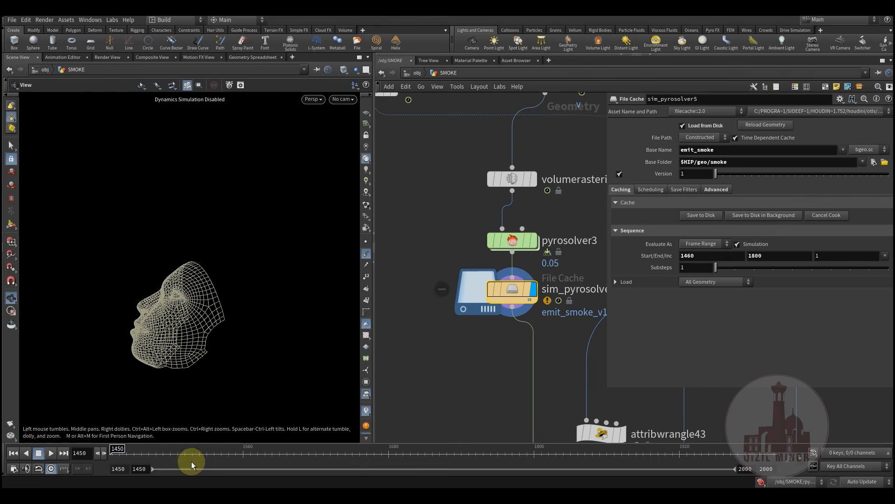
left_click_drag(124, 452, 326, 450)
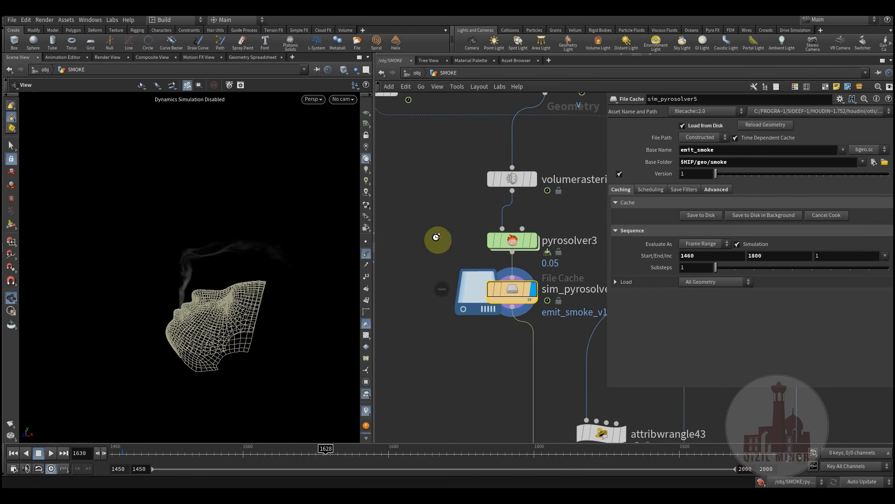
Display only the CV2 guide curves in the viewport
middle_click_drag(433, 198, 522, 330)
middle_click_drag(517, 156, 509, 275)
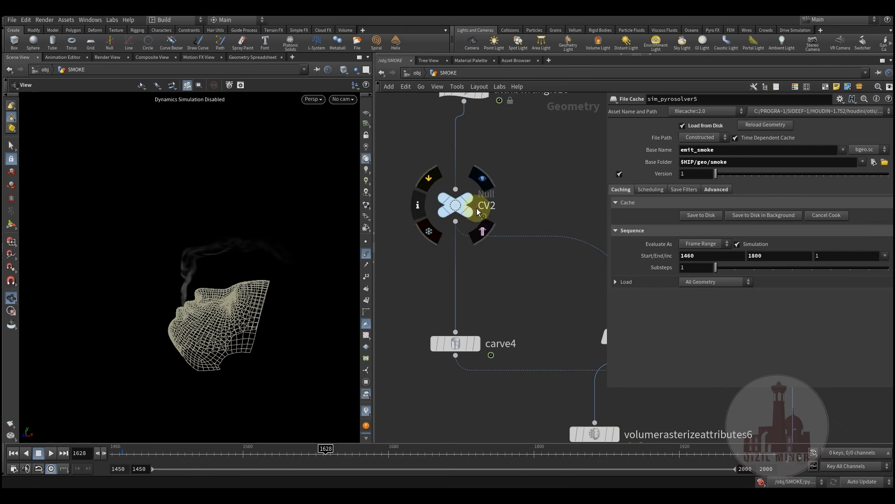
left_click(483, 231)
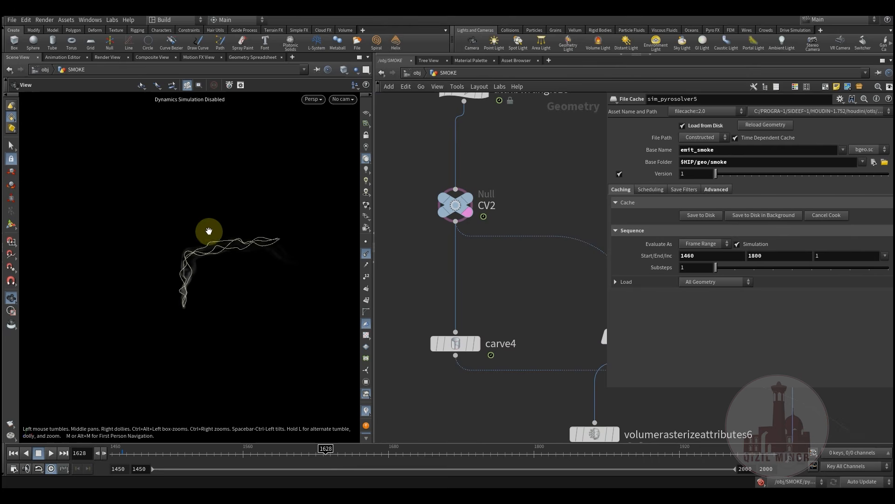
Step the timeline back and display sim_pyrosolver5's cached smoke again
middle_click_drag(468, 340, 436, 142)
left_click_drag(153, 453, 400, 463)
scroll(474, 307, "down", 3)
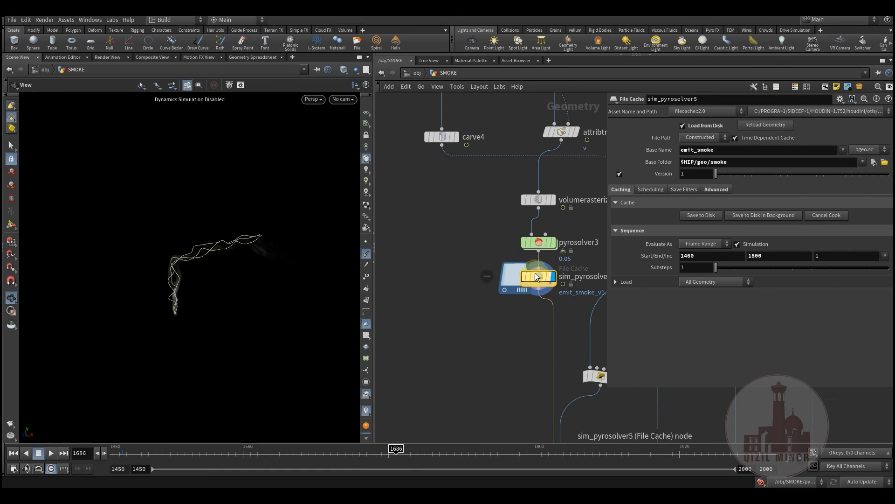
left_click(560, 297)
Follow the node chain down past volumevop7 to bring CV14 into view
middle_click_drag(520, 367, 458, 264)
scroll(458, 388, "down", 1)
scroll(458, 388, "down", 3)
scroll(448, 304, "up", 2)
middle_click_drag(474, 327, 464, 297)
scroll(470, 295, "up", 3)
middle_click_drag(447, 267, 433, 425)
scroll(420, 383, "down", 2)
middle_click_drag(484, 291, 423, 334)
Display the CV14 curve in the viewport and review its null parameters
left_click(507, 310)
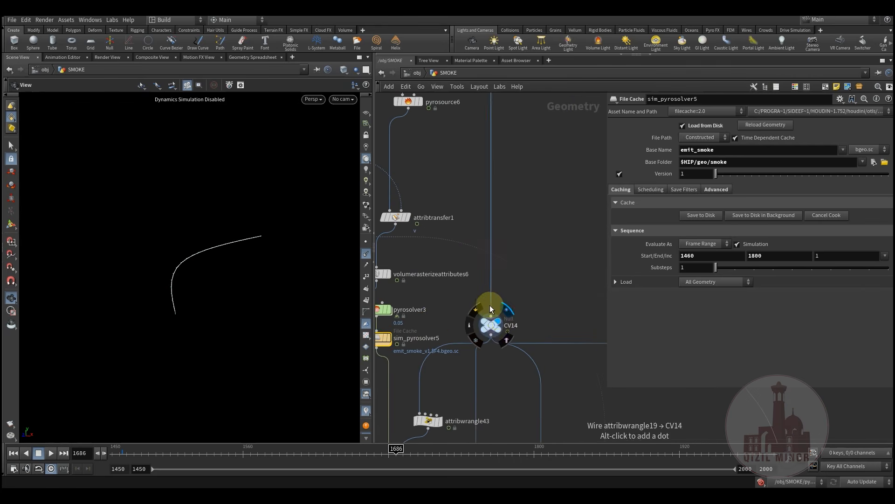
middle_click_drag(468, 279, 504, 205)
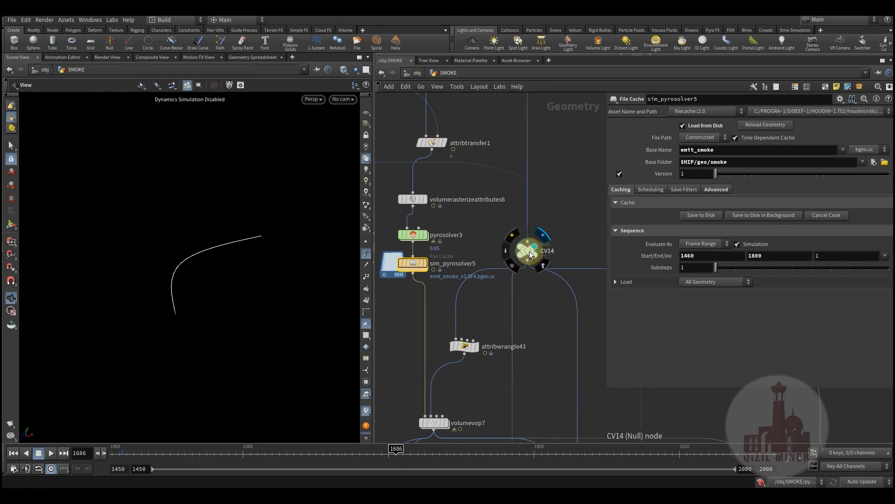
left_click(529, 255)
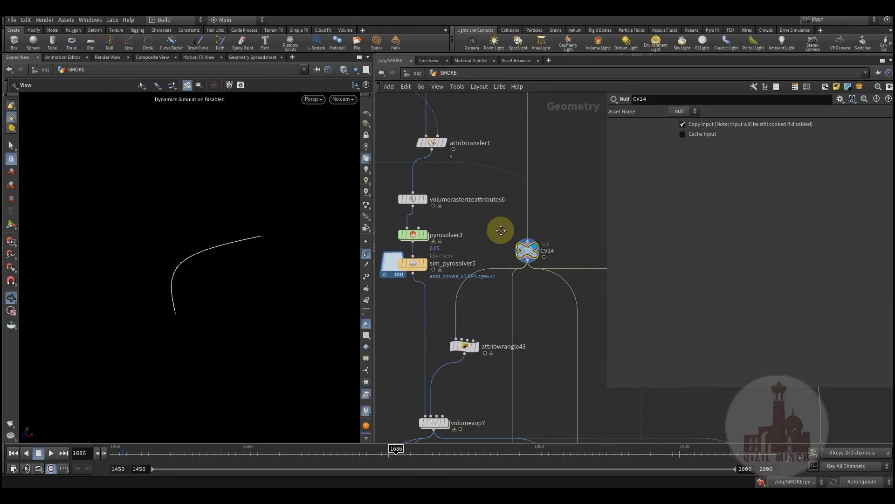
middle_click_drag(501, 230, 503, 211)
mouse_move(502, 263)
middle_mouse_down()
mouse_move(514, 207)
mouse_move(504, 245)
middle_mouse_up()
scroll(479, 276, "up", 2)
Inspect attribwrangle43's VEX code, then display volumevop7's smoke in the viewport
left_click(480, 266)
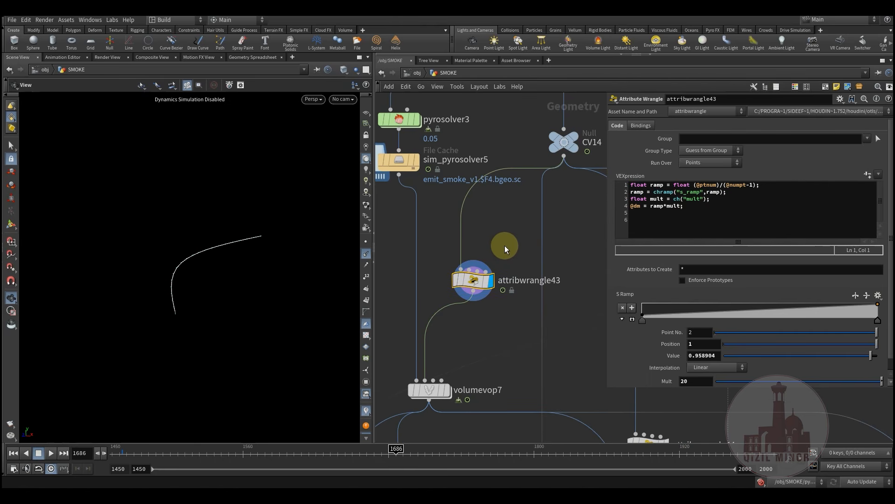
left_click_drag(686, 222, 625, 183)
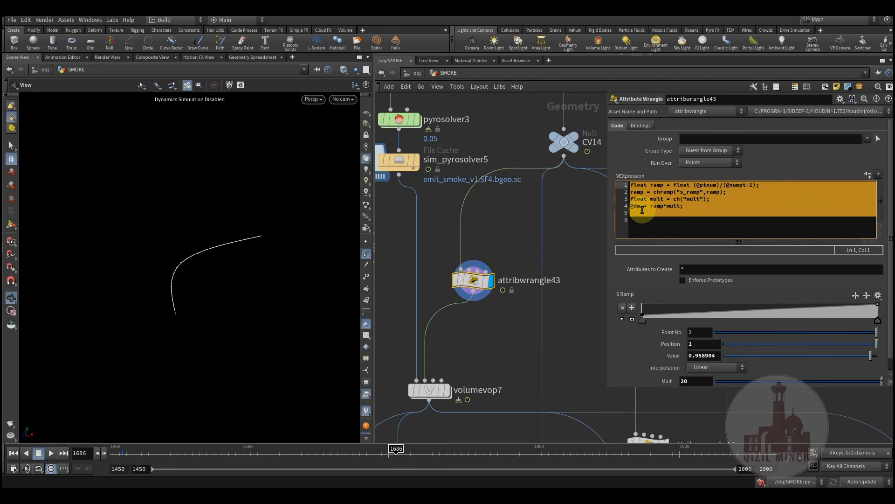
left_click(669, 216)
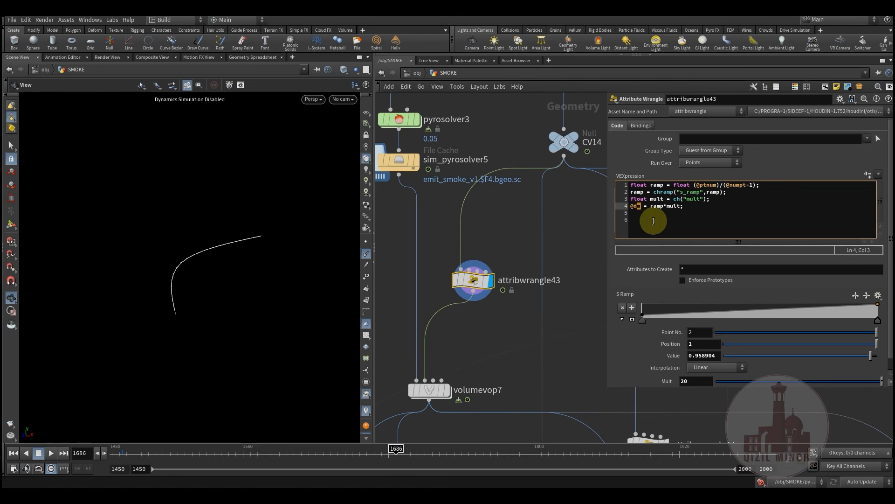
middle_click_drag(478, 349, 491, 309)
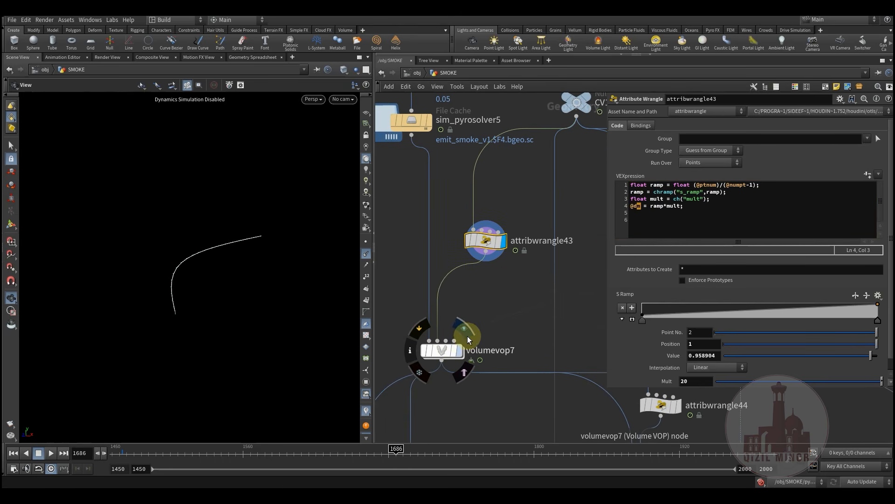
left_click(641, 217)
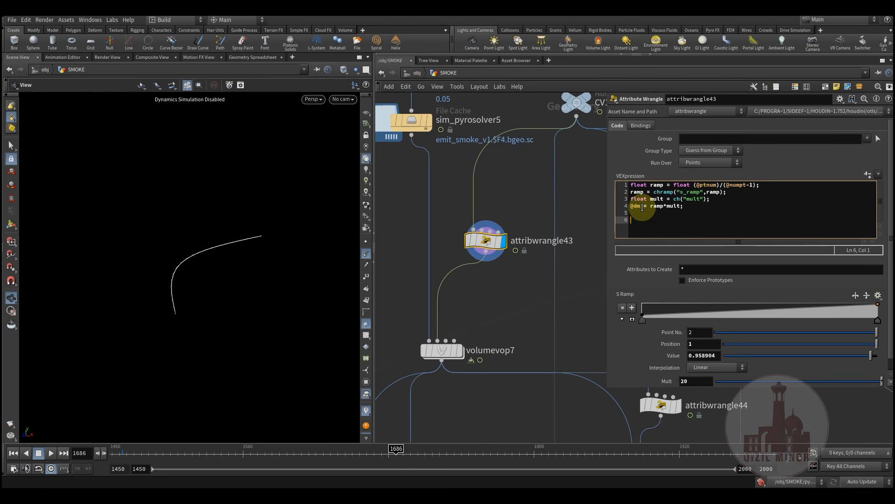
left_click(486, 244)
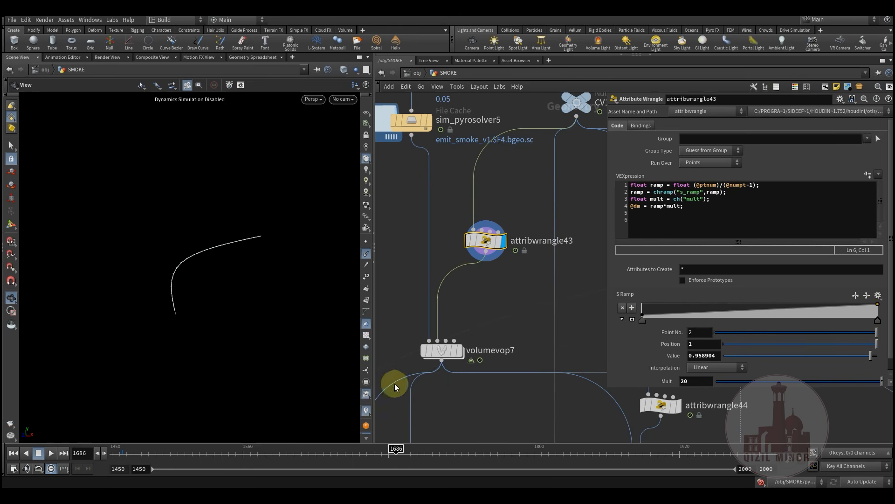
left_click(470, 340)
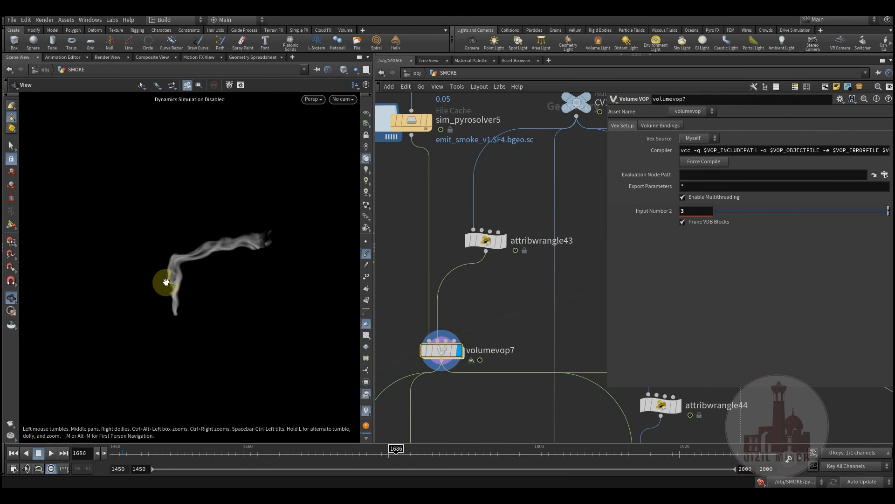
double_click(445, 364)
middle_click_drag(562, 381, 441, 377)
scroll(441, 376, "down", 3)
middle_click_drag(497, 371, 488, 355)
middle_click_drag(511, 258, 439, 218)
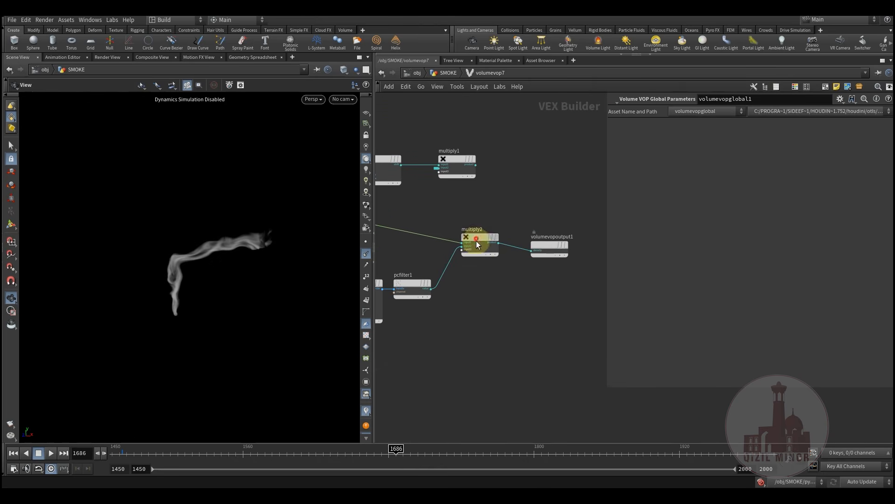
left_click_drag(477, 244, 473, 270)
left_click_drag(541, 261, 539, 262)
middle_click_drag(381, 329, 392, 360)
scroll(460, 326, "up", 2)
scroll(518, 372, "down", 1)
scroll(522, 308, "up", 2)
left_click(528, 301)
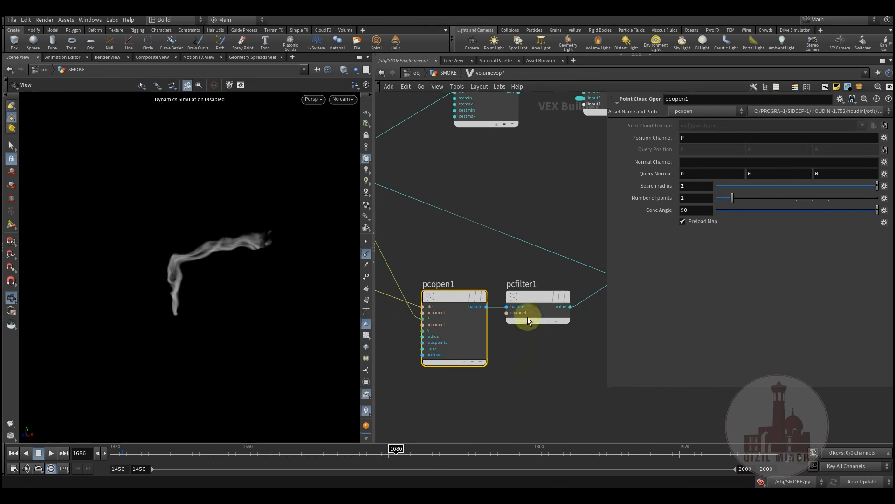
middle_click_drag(560, 382, 506, 386)
double_click(689, 197)
left_click(480, 298)
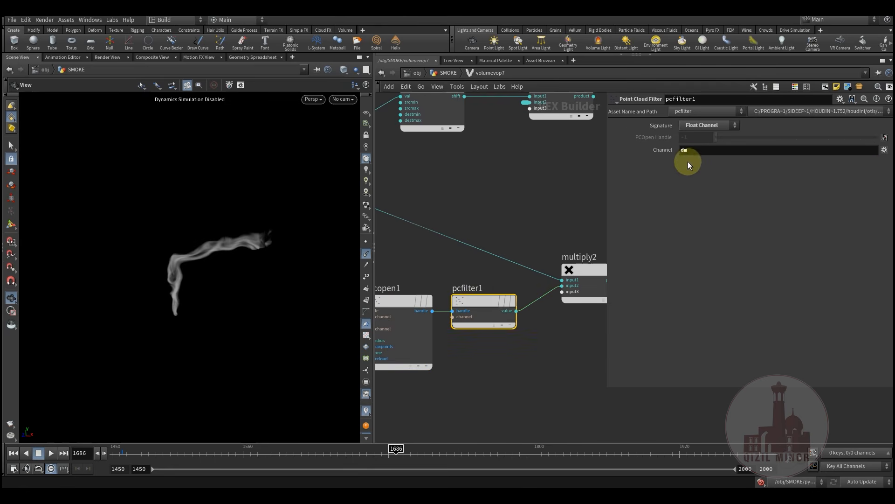
middle_click_drag(507, 407, 432, 413)
left_click(510, 282)
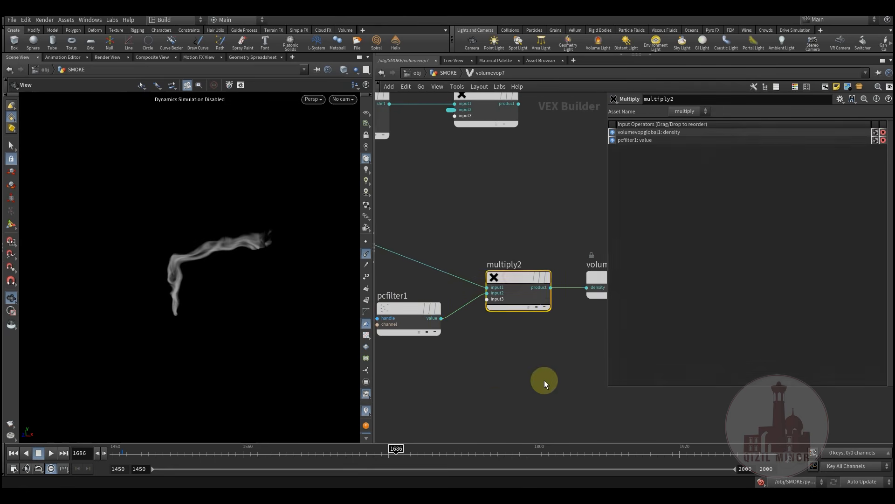
middle_click_drag(544, 379, 455, 403)
left_click(533, 306)
middle_click_drag(411, 249, 489, 300)
scroll(480, 299, "down", 2)
left_click(443, 73)
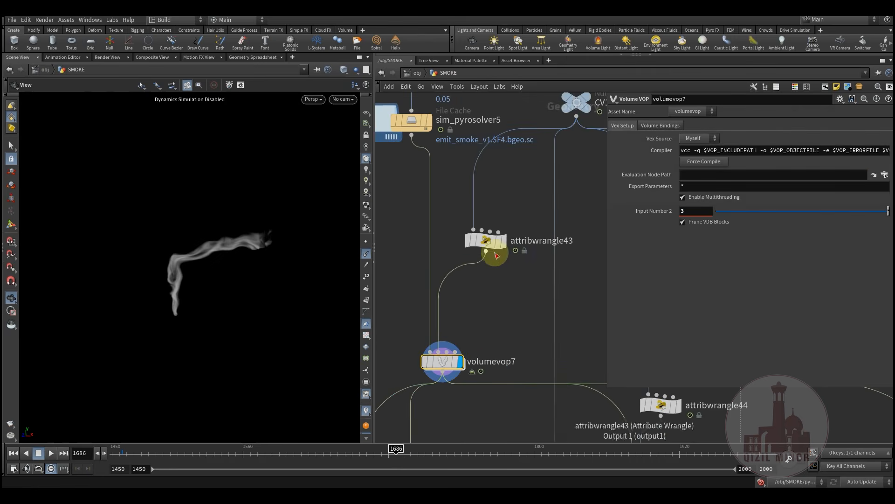
Try lowering attribwrangle43's Mult down to 0, then undo it back to 20
left_click(486, 240)
left_click_drag(816, 385, 858, 382)
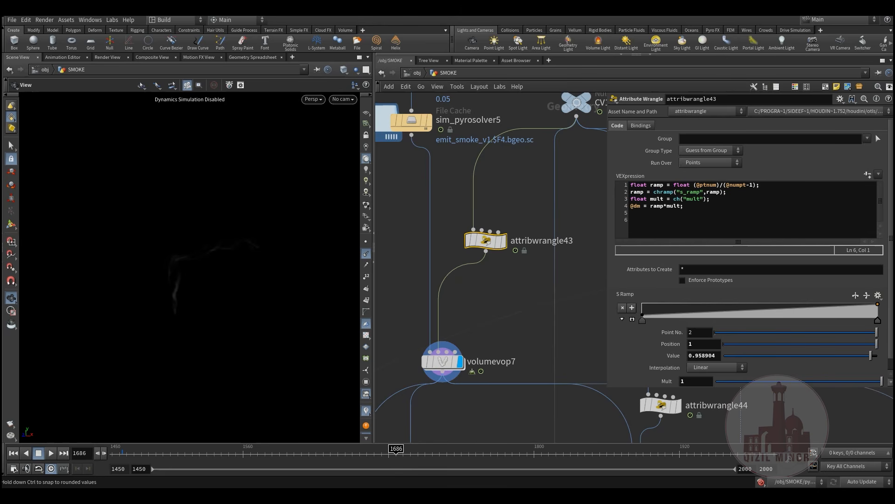
left_click_drag(575, 377, 491, 326)
middle_click_drag(493, 296, 495, 304)
key("ctrl+z")
Survey the smoke branches and display attribwrangle44's curve, opening its code and ramp settings
scroll(487, 321, "down", 3)
middle_click_drag(500, 385, 448, 420)
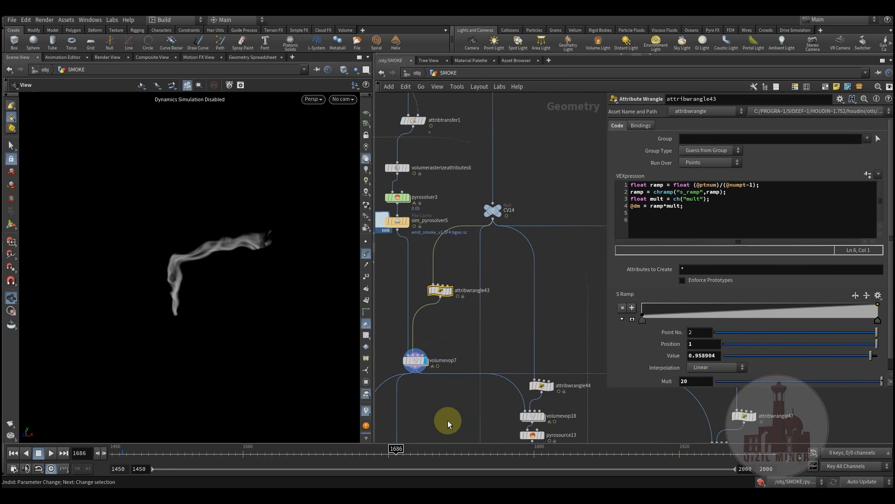
scroll(447, 420, "down", 3)
middle_click_drag(537, 256, 539, 233)
middle_click_drag(487, 393, 517, 336)
middle_click_drag(481, 305, 485, 423)
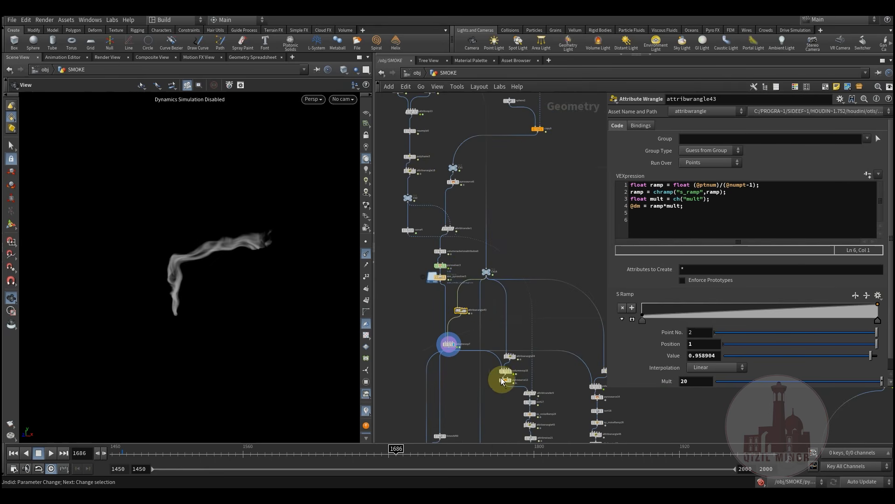
scroll(495, 359, "up", 5)
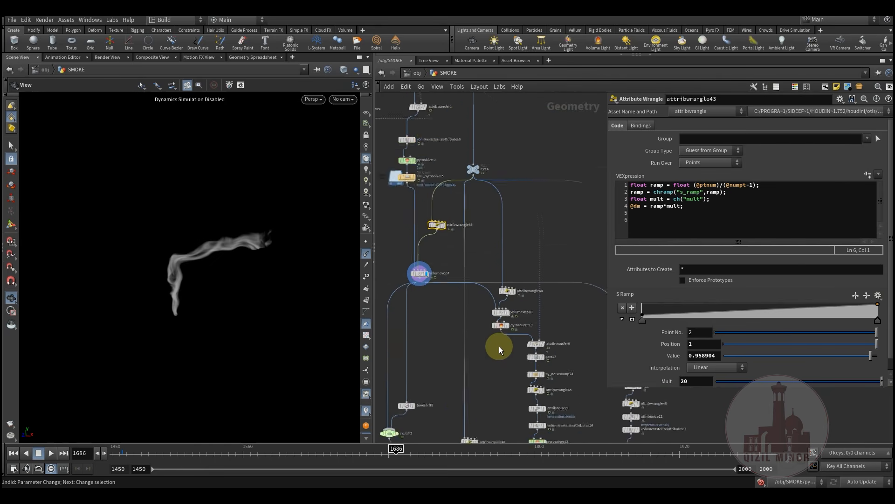
left_click(526, 330)
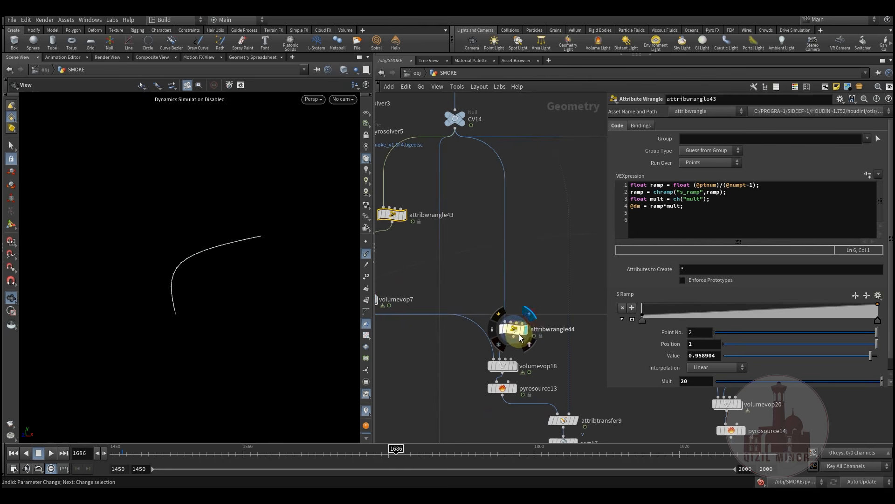
left_click(517, 332)
middle_click_drag(455, 361, 463, 319)
Display volumevop18's smoke in the viewport and open its parameters
double_click(639, 208)
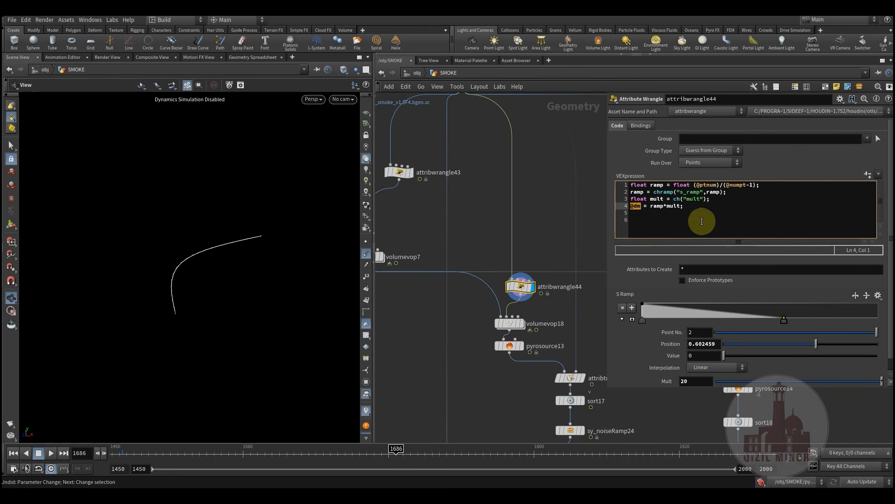
middle_click_drag(474, 363, 488, 313)
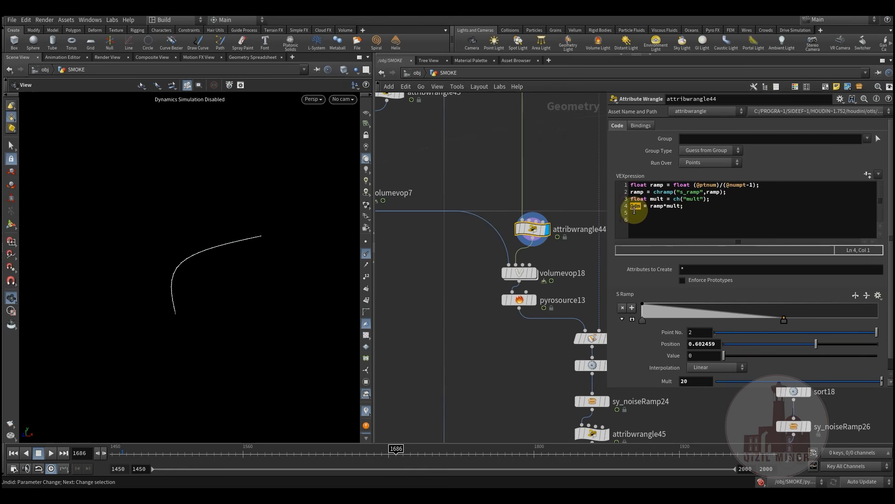
mouse_move(533, 272)
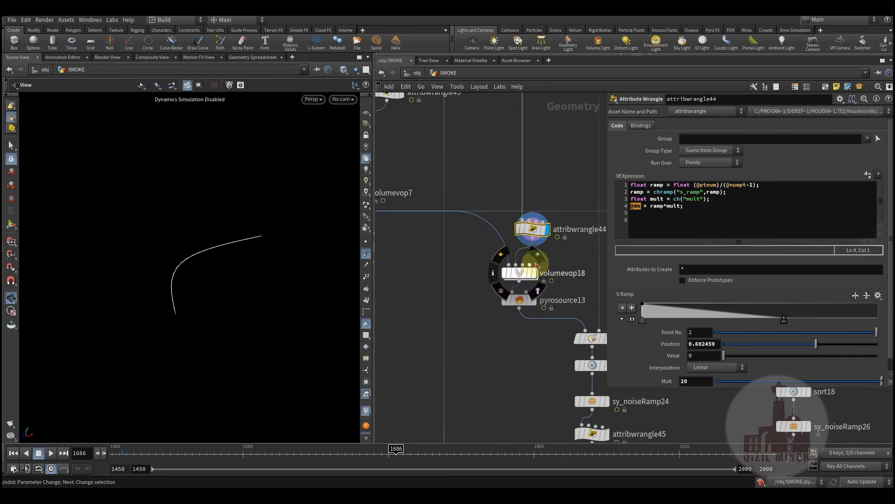
left_click(540, 255)
left_click(521, 274)
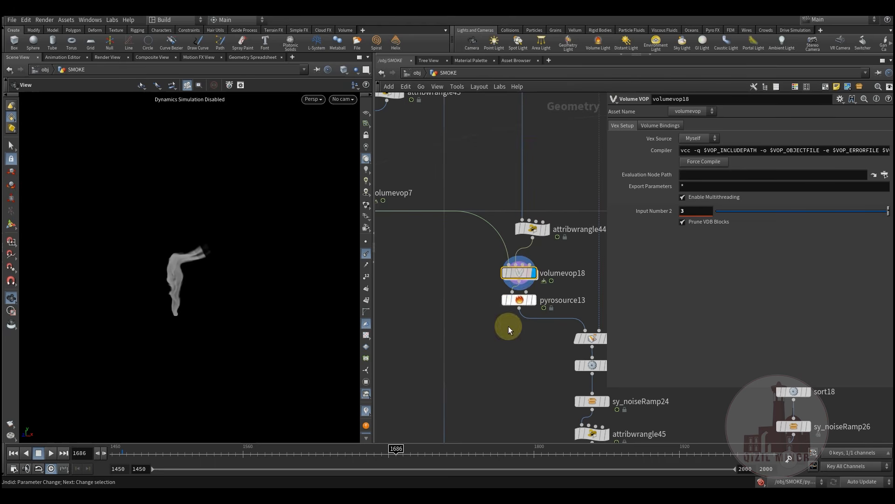
Inspect volumevop18's VEX network, where pcfilter1's dm channel multiplies density, then return to SMOKE
double_click(519, 273)
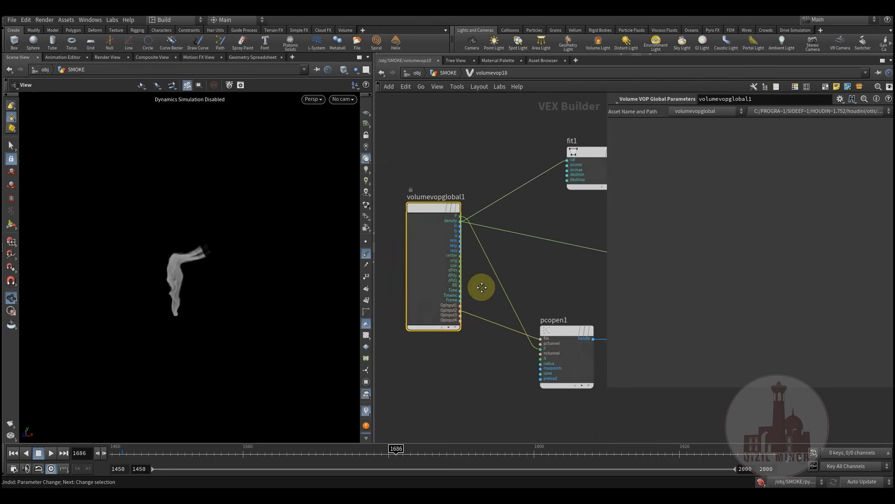
middle_click_drag(482, 288, 385, 280)
scroll(465, 305, "down", 3)
left_click(512, 318)
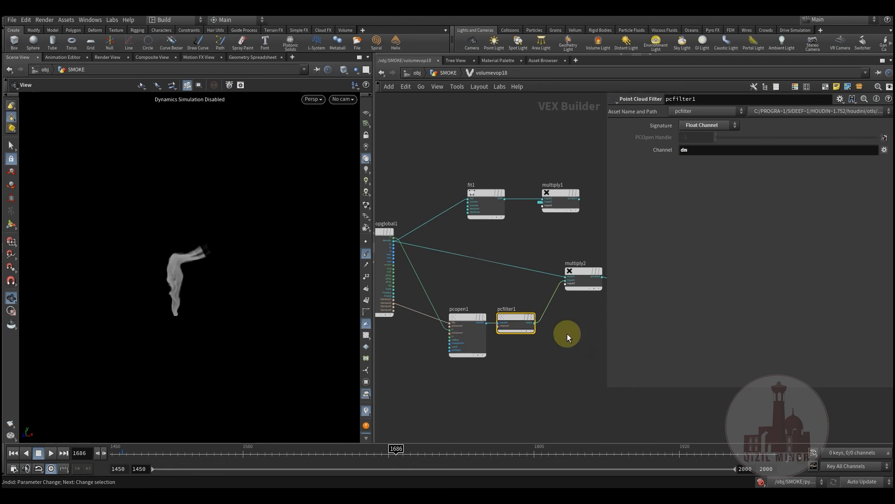
middle_click_drag(543, 348, 461, 358)
left_click_drag(495, 302, 519, 307)
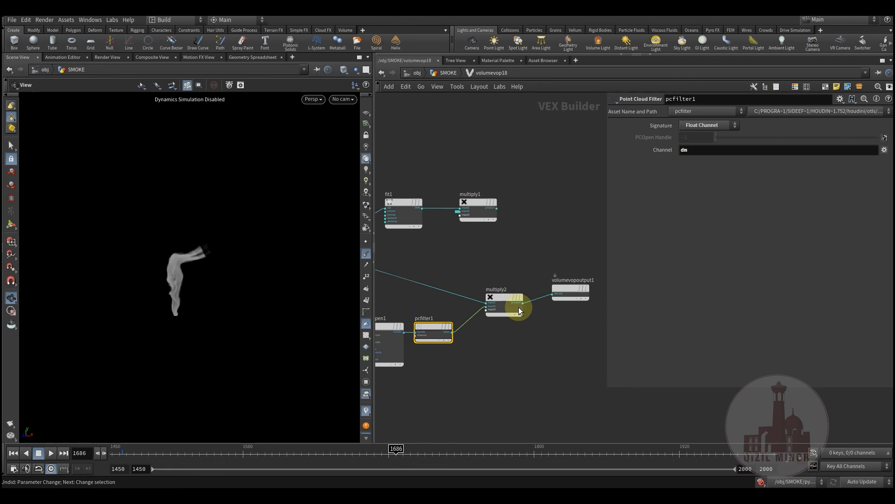
left_click(446, 73)
left_click_drag(501, 293, 498, 300)
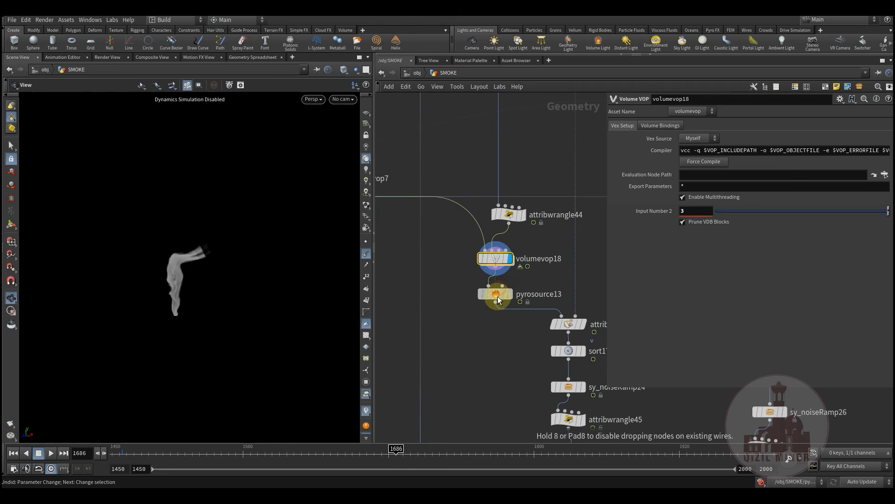
left_click(509, 294)
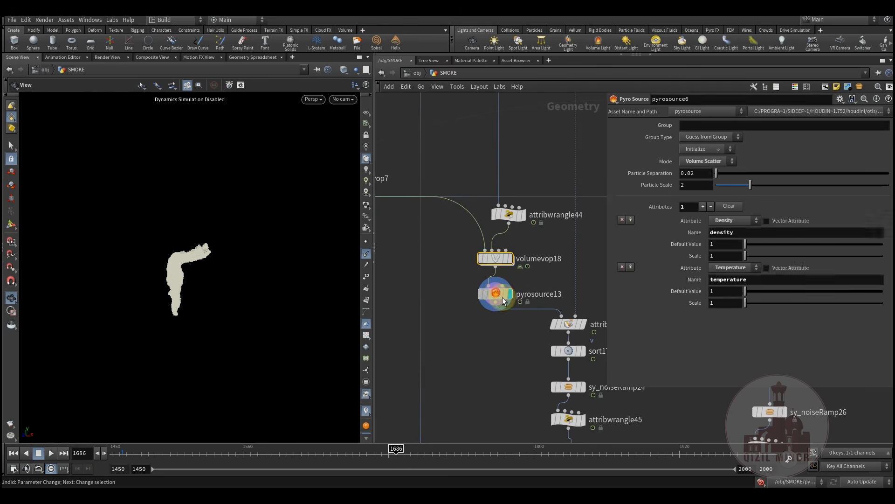
scroll(493, 370, "down", 8)
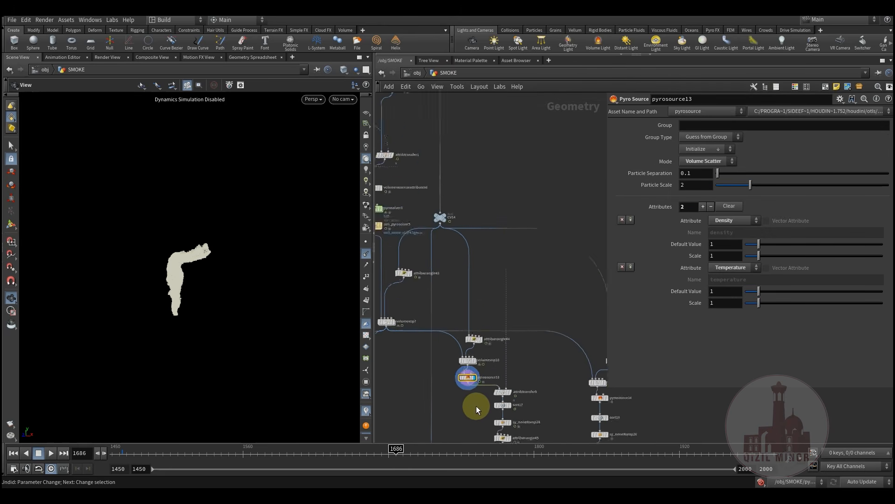
middle_click_drag(485, 241, 554, 237)
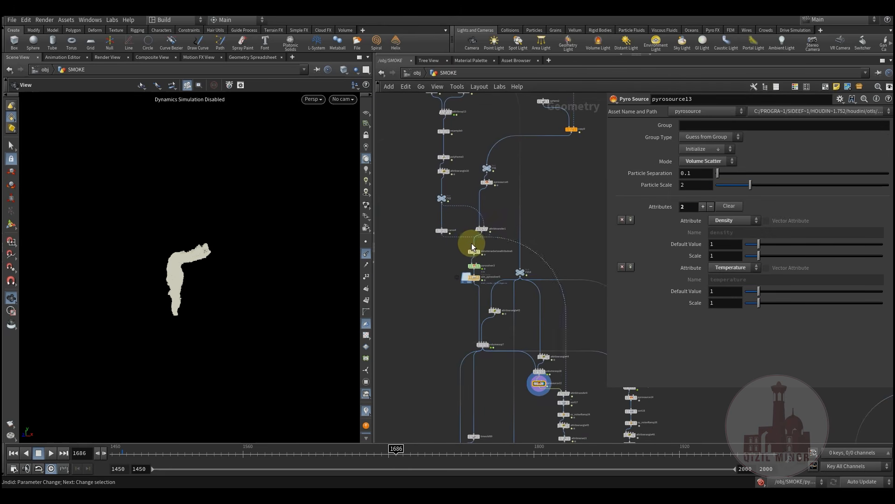
left_click(452, 228)
middle_click_drag(505, 408, 496, 347)
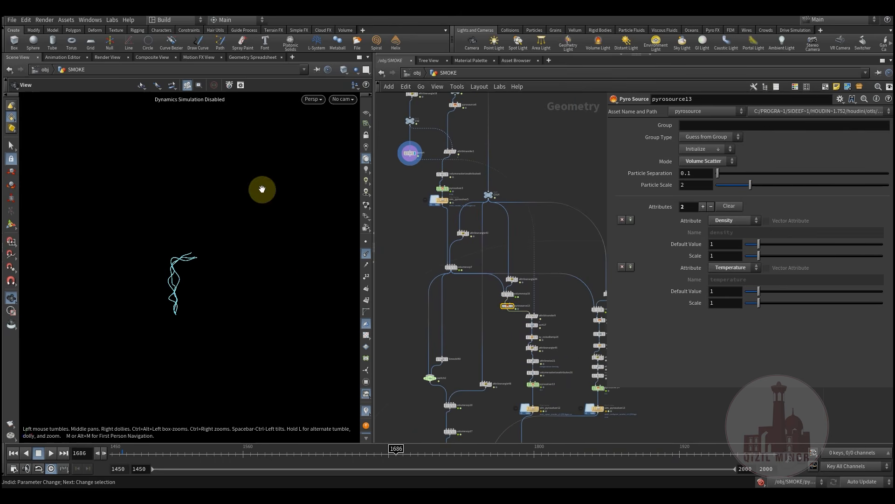
scroll(544, 321, "up", 5)
left_click(527, 315)
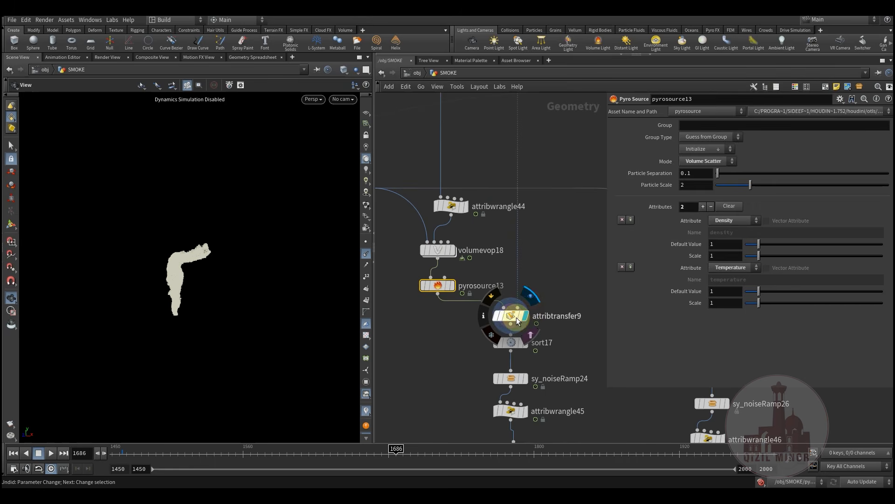
left_click(511, 316)
left_click_drag(697, 210, 680, 212)
middle_click_drag(460, 339, 484, 331)
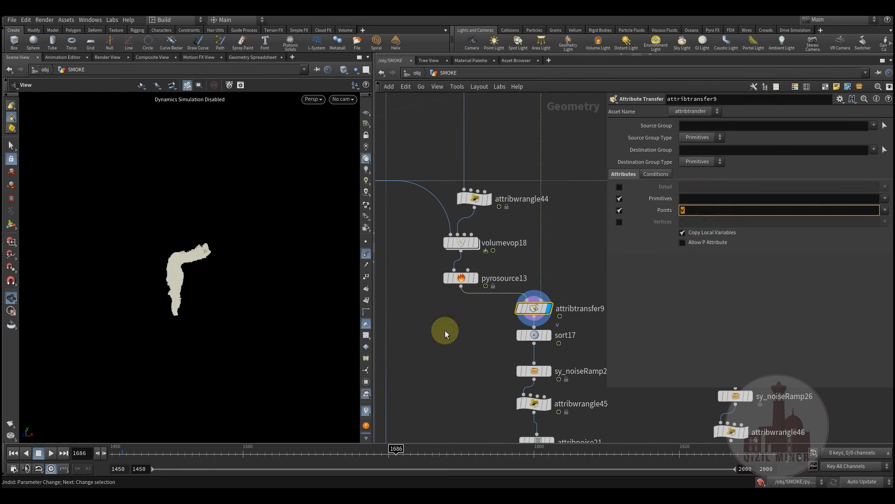
left_click(480, 267)
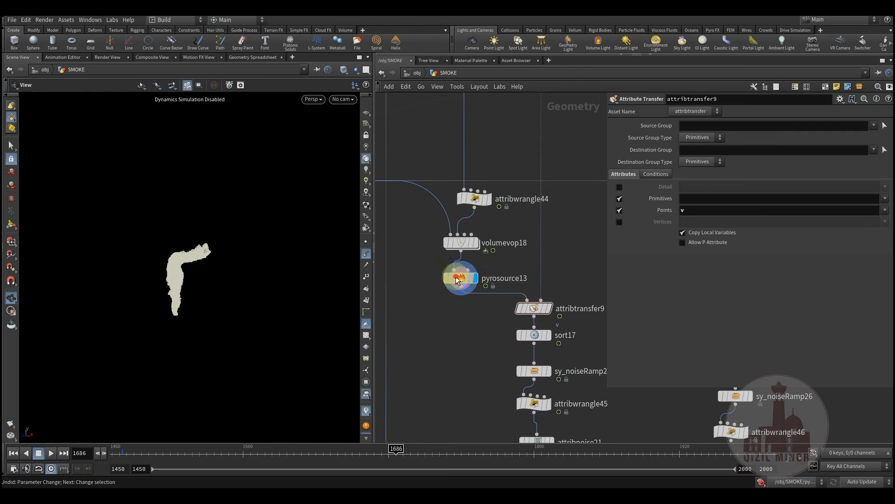
left_click(461, 278)
middle_click_drag(540, 350, 532, 364)
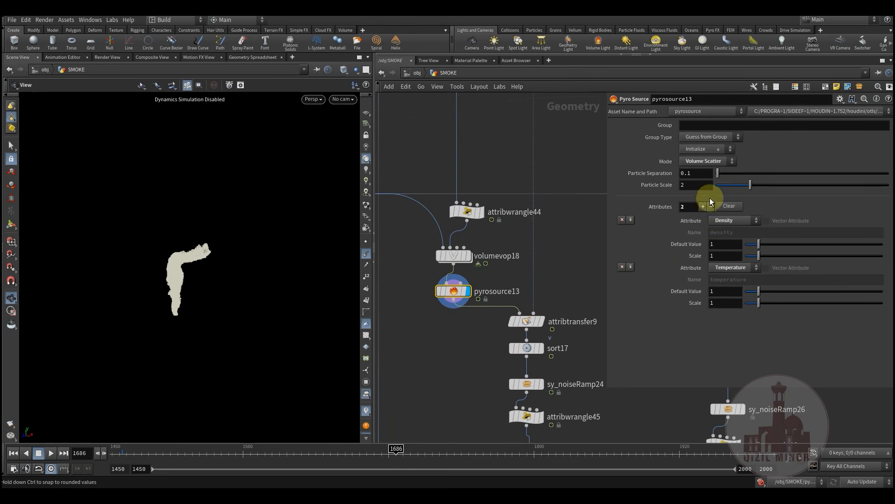
middle_click_drag(464, 325, 531, 240)
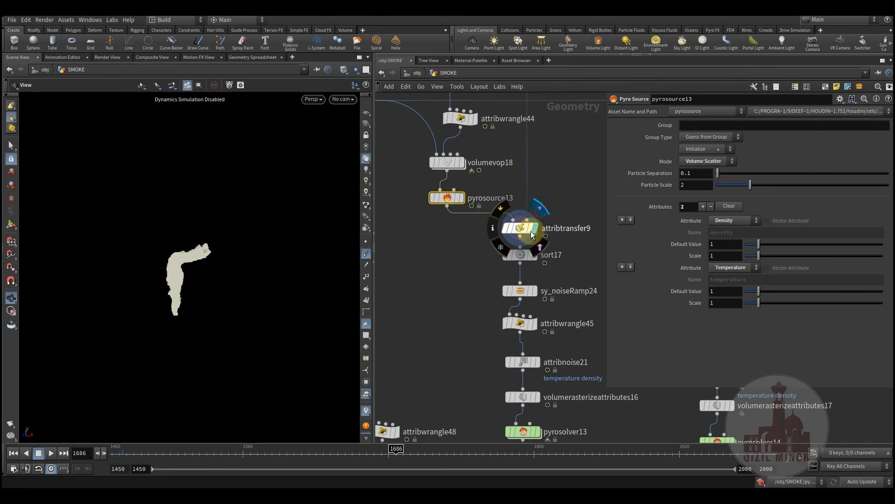
Check sort17, then display sy_noiseRamp24's output and review it at frame 1533
left_click(541, 252)
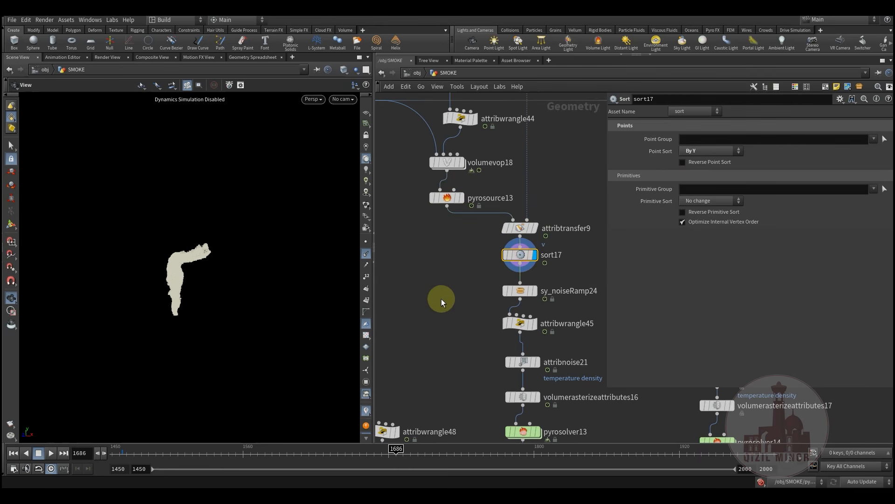
middle_click_drag(440, 300, 450, 240)
left_click_drag(516, 199, 516, 204)
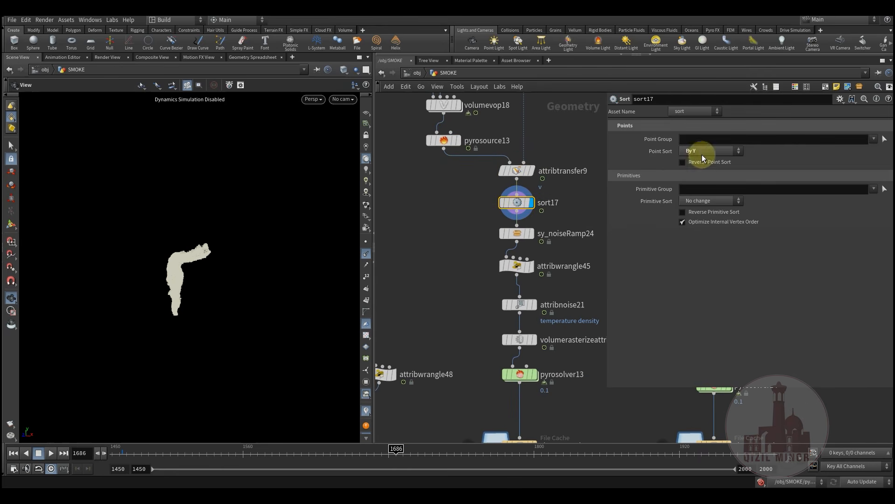
left_click(532, 233)
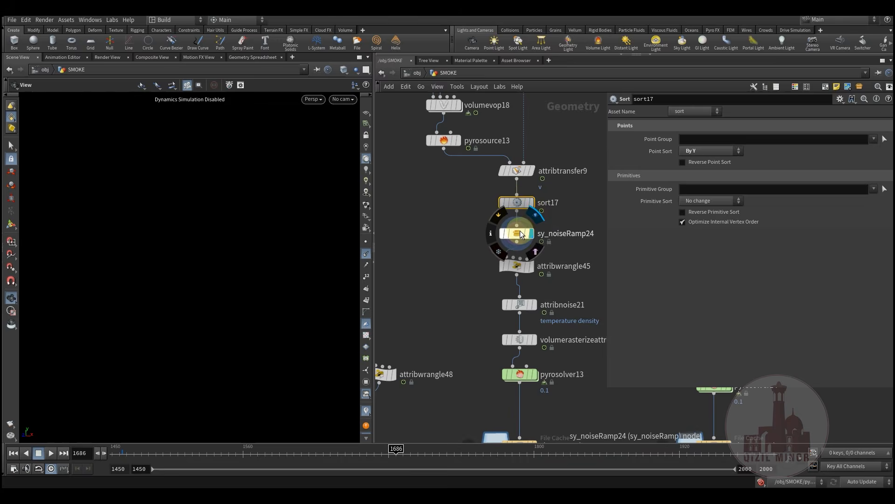
left_click(517, 234)
left_click_drag(196, 452, 252, 458)
Display attribwrangle45's point-removal output and check attribnoise21's temperature and density noise at frame 1541
left_click(526, 266)
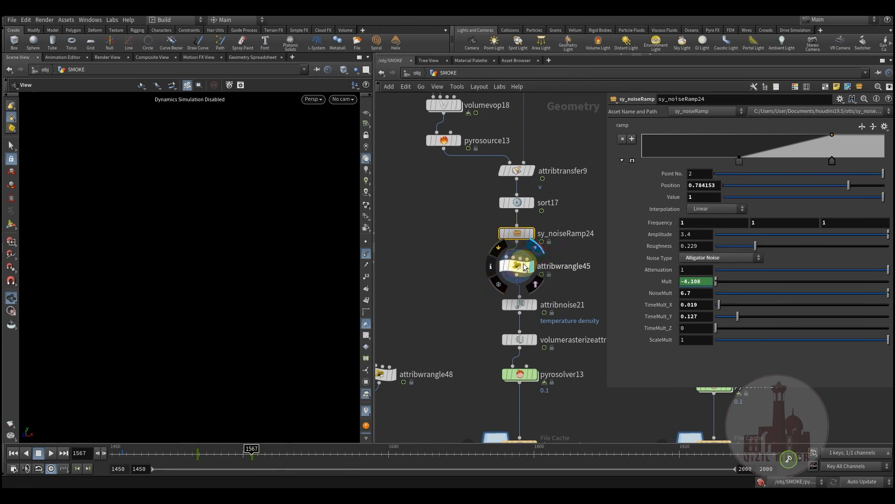
left_click(517, 268)
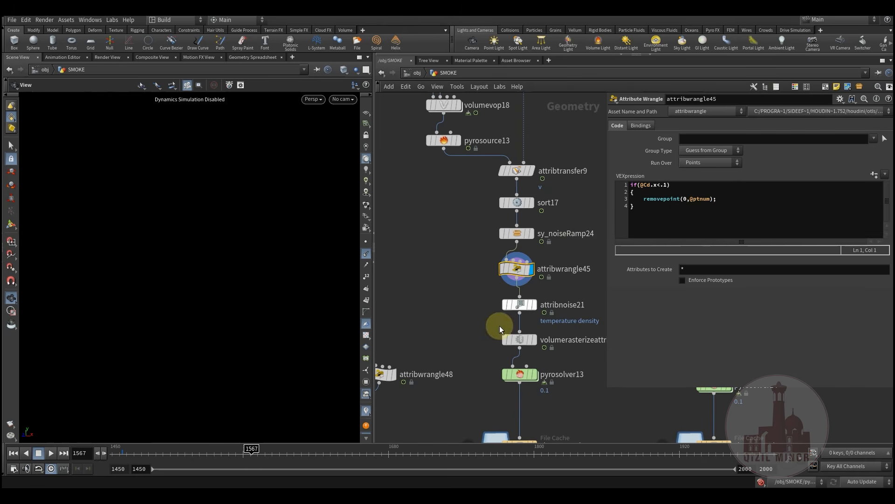
left_click(520, 305)
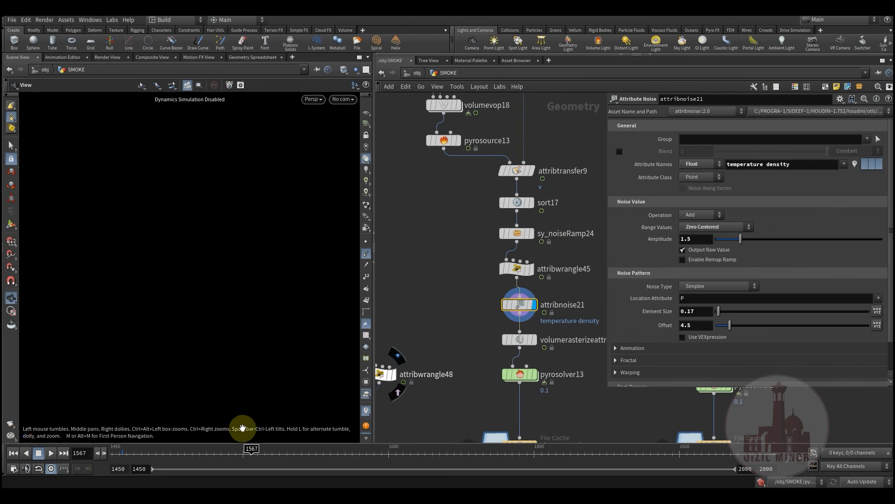
mouse_move(221, 453)
left_mouse_down()
mouse_move(179, 455)
mouse_move(240, 465)
mouse_move(184, 464)
mouse_move(220, 464)
left_mouse_up()
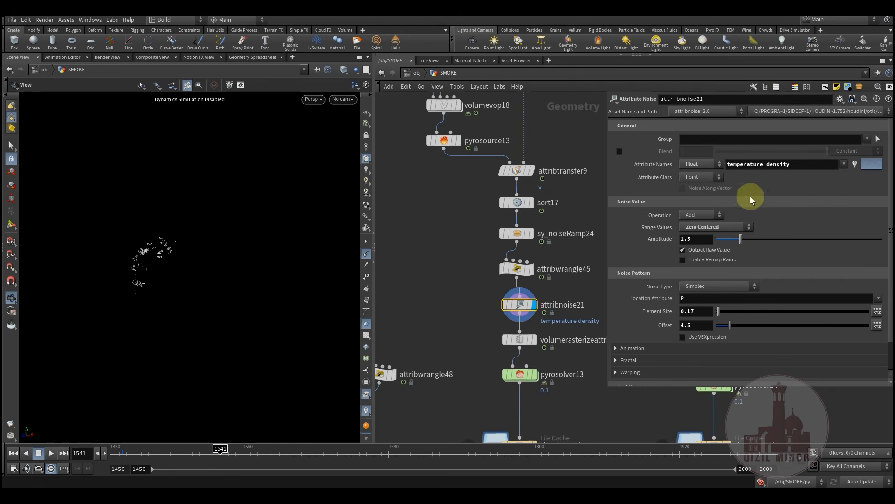
left_click(799, 167)
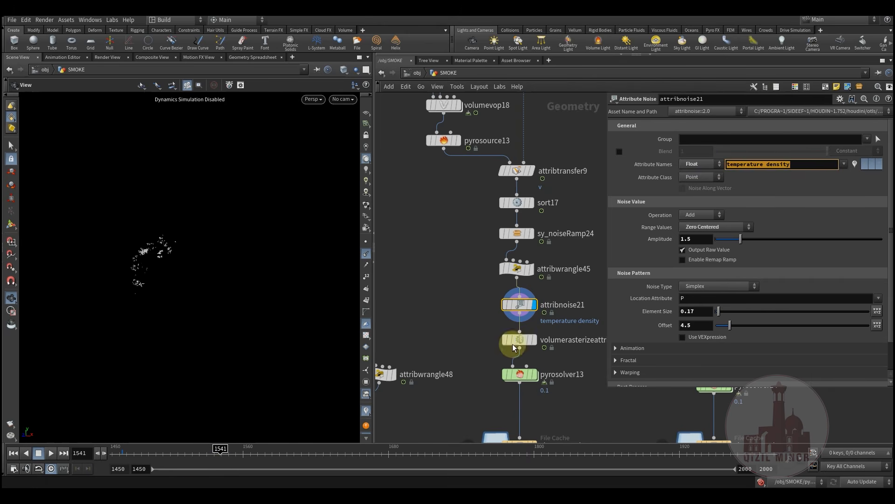
Display volumerasterizeattributes16's density, temperature and v volume, then return to frame 1450
left_click(535, 339)
left_click(519, 340)
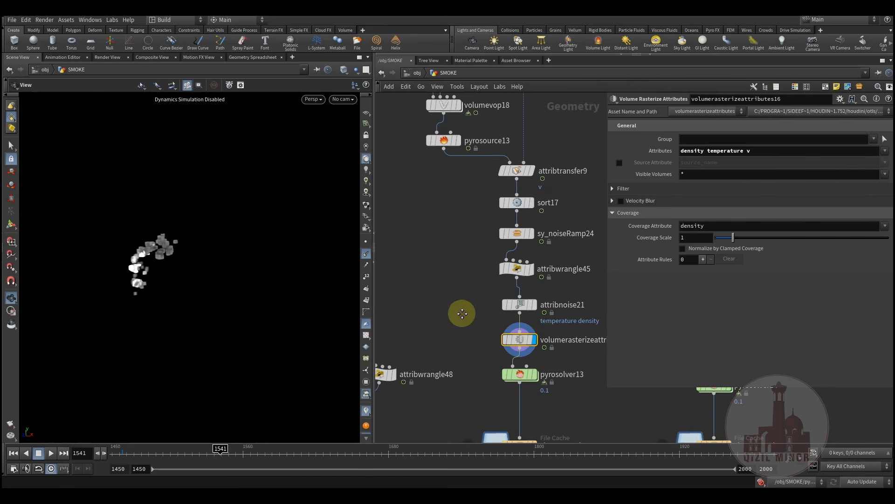
middle_click_drag(462, 313, 483, 308)
left_click_drag(737, 155, 627, 166)
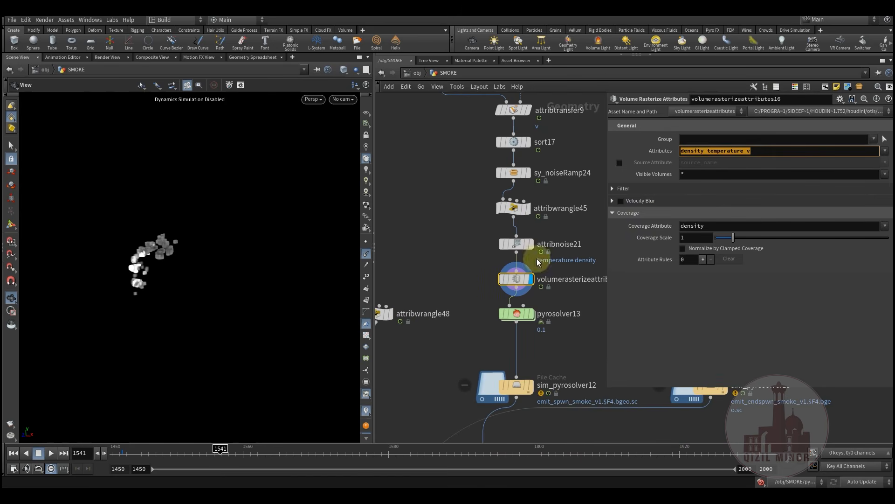
left_click_drag(190, 453, 279, 460)
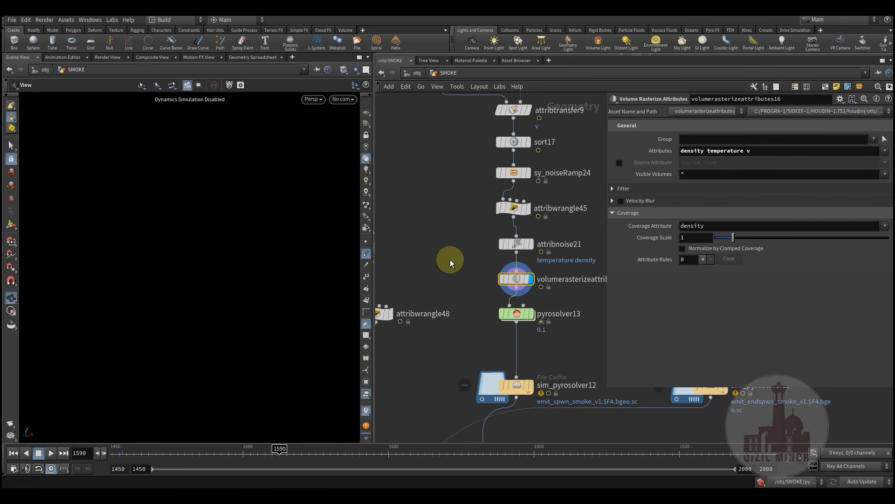
left_click_drag(190, 458, 73, 456)
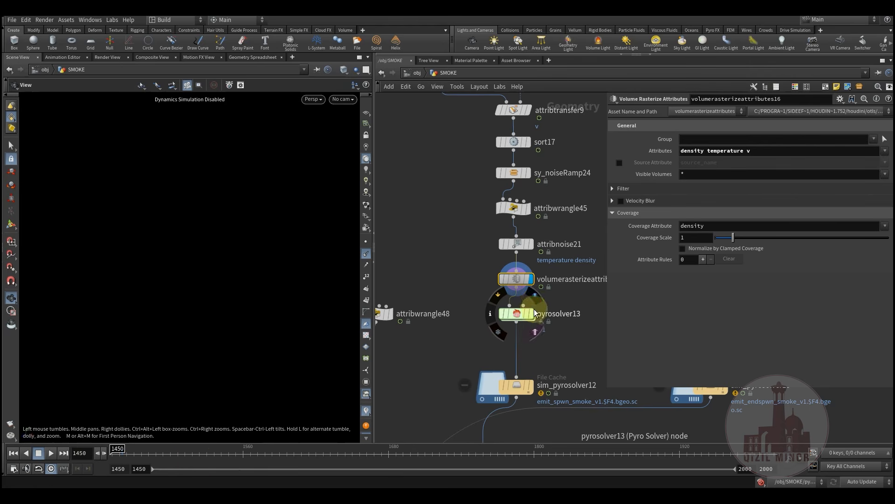
Select pyrosolver13 and review its look, buoyancy and turbulence settings
left_click(518, 314)
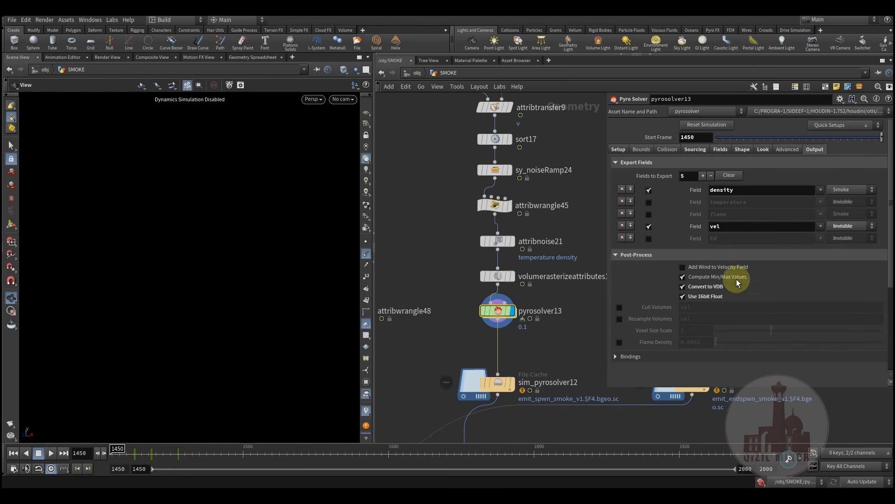
left_click(762, 149)
left_click(742, 149)
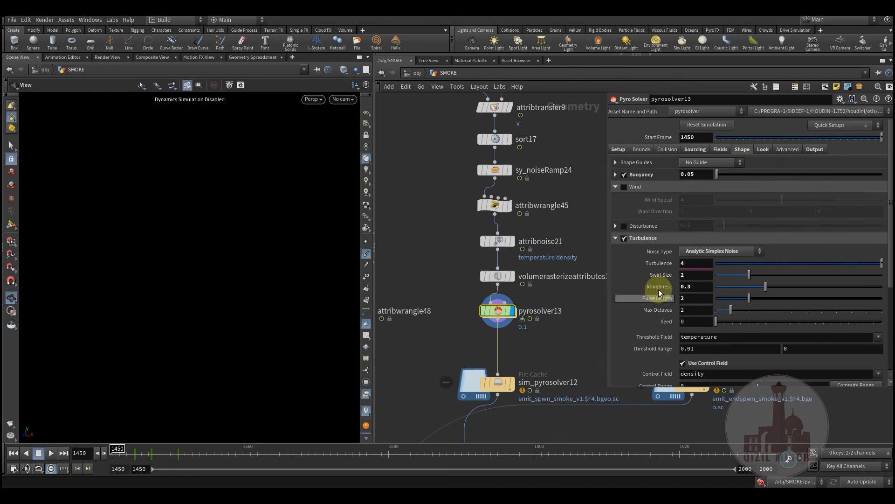
scroll(678, 311, "down", 3)
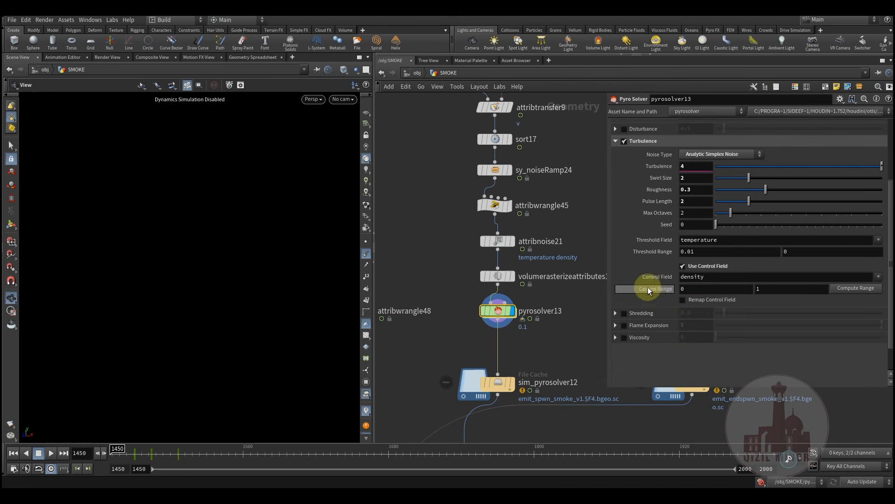
scroll(651, 289, "up", 3)
Check the Fields and Sourcing tabs, scrubbing from frame 1462 to watch the vel scale animate
left_click(721, 149)
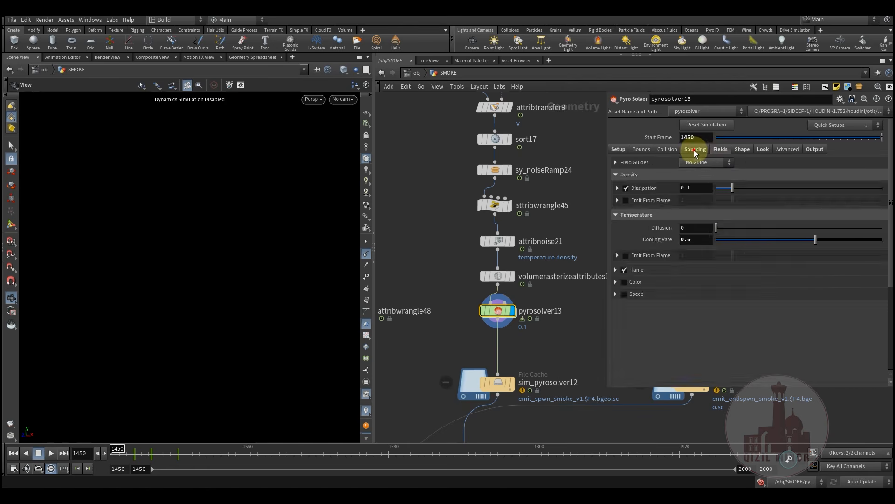
left_click(695, 149)
scroll(684, 310, "down", 3)
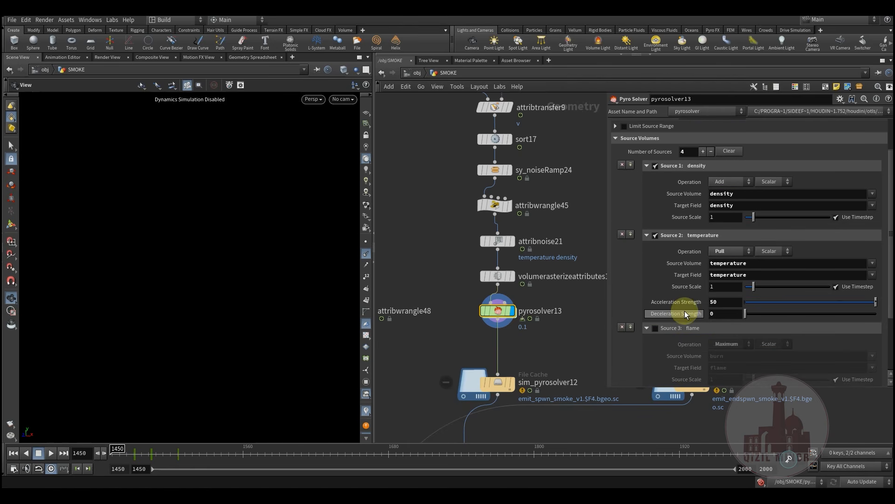
scroll(684, 306, "down", 2)
scroll(684, 304, "up", 3)
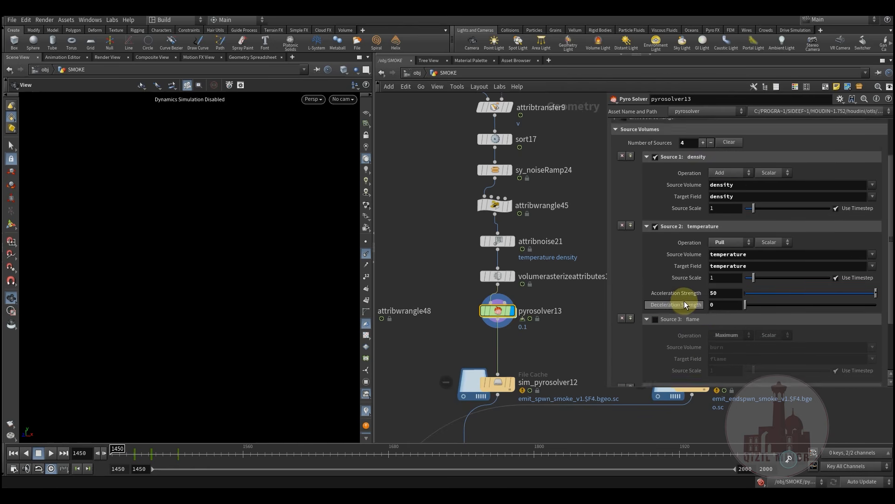
scroll(685, 301, "down", 3)
left_click_drag(193, 449, 141, 467)
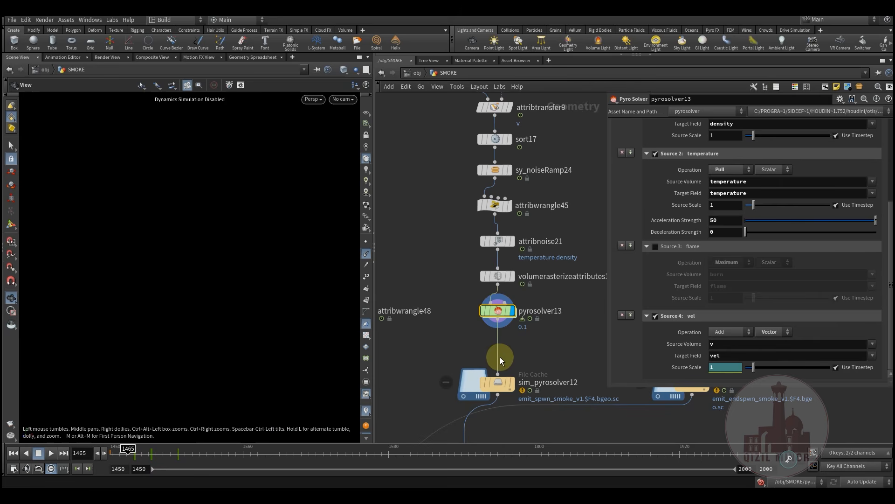
left_click(135, 453)
mouse_move(135, 453)
left_mouse_down()
mouse_move(120, 458)
mouse_move(145, 454)
mouse_move(127, 453)
left_mouse_up()
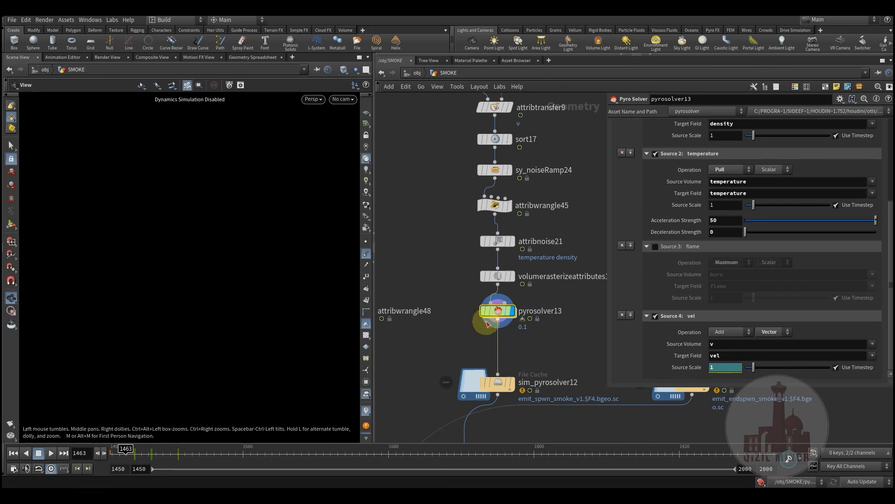
double_click(494, 310)
middle_click_drag(491, 325, 447, 352)
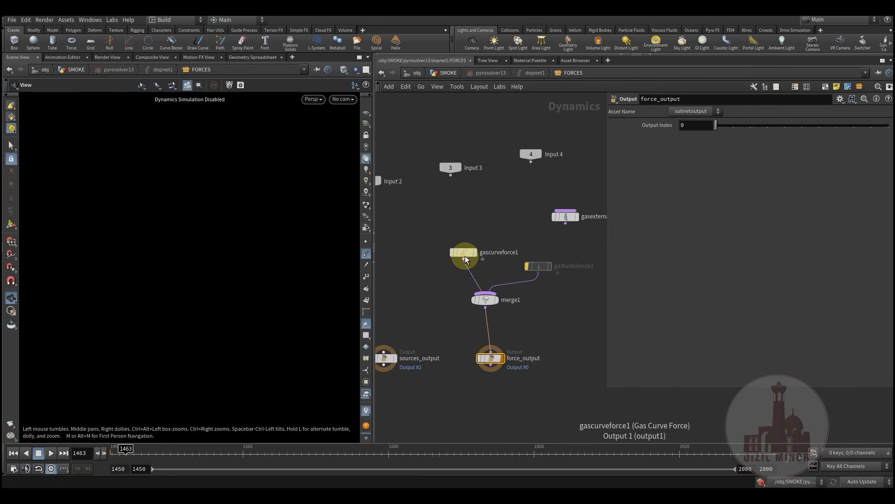
left_click(464, 255)
left_click_drag(747, 162, 672, 163)
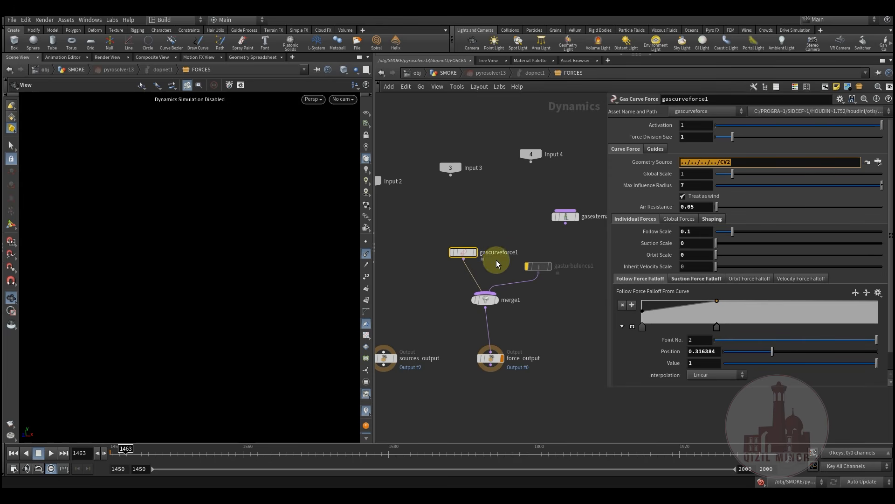
left_click_drag(757, 160, 694, 152)
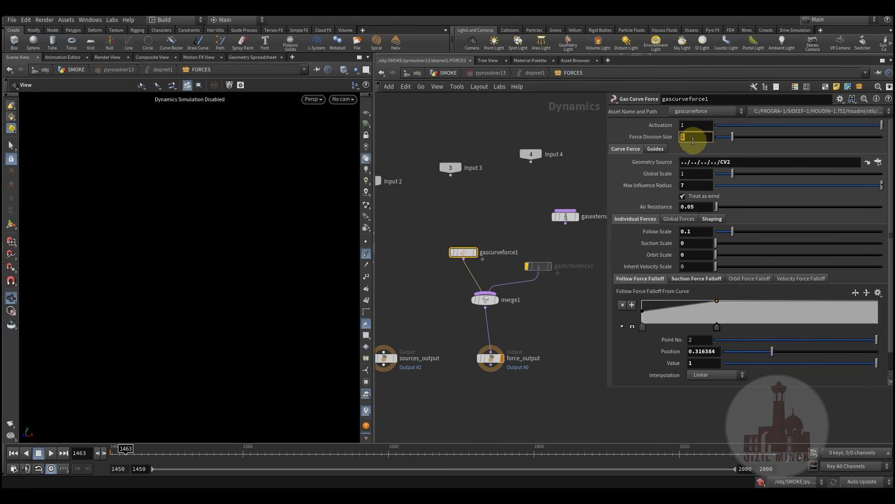
left_click(468, 205)
mouse_move(467, 217)
middle_mouse_down()
mouse_move(468, 233)
mouse_move(480, 226)
middle_mouse_up()
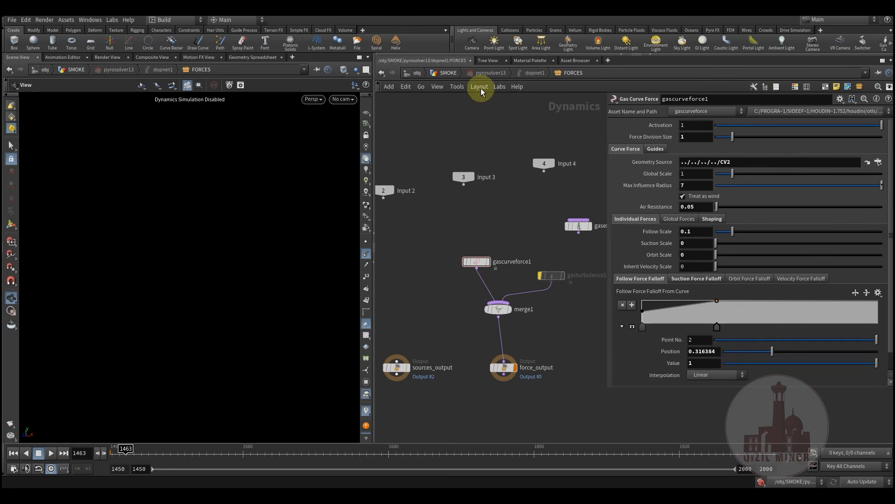
left_click(447, 74)
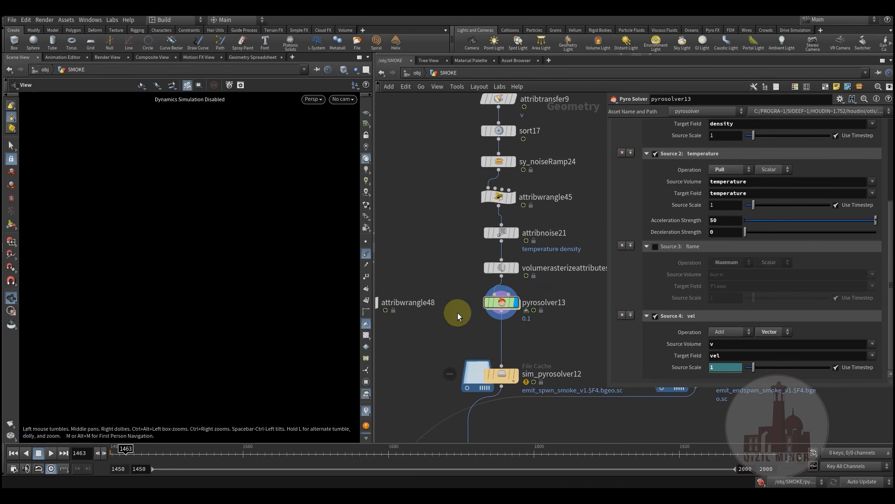
Display sim_pyrosolver12's emit_spwn_smoke cache and scrub forward to watch the plume grow
left_click(518, 308)
left_click(499, 321)
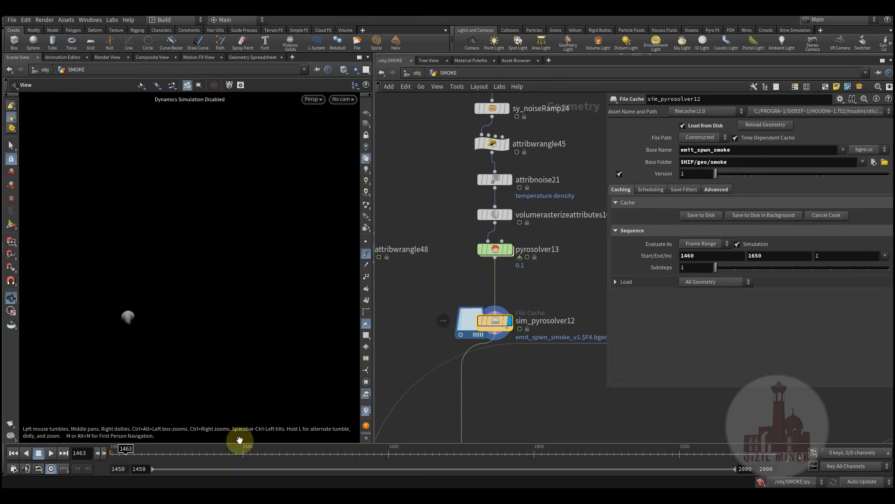
mouse_move(138, 457)
left_mouse_down()
mouse_move(114, 452)
mouse_move(283, 451)
mouse_move(172, 448)
left_mouse_up()
Pan and zoom the network over to the second smoke branch around volumevop20
scroll(423, 327, "down", 7)
middle_click_drag(465, 359, 475, 346)
scroll(483, 249, "up", 4)
middle_click_drag(481, 248, 481, 298)
scroll(559, 226, "down", 3)
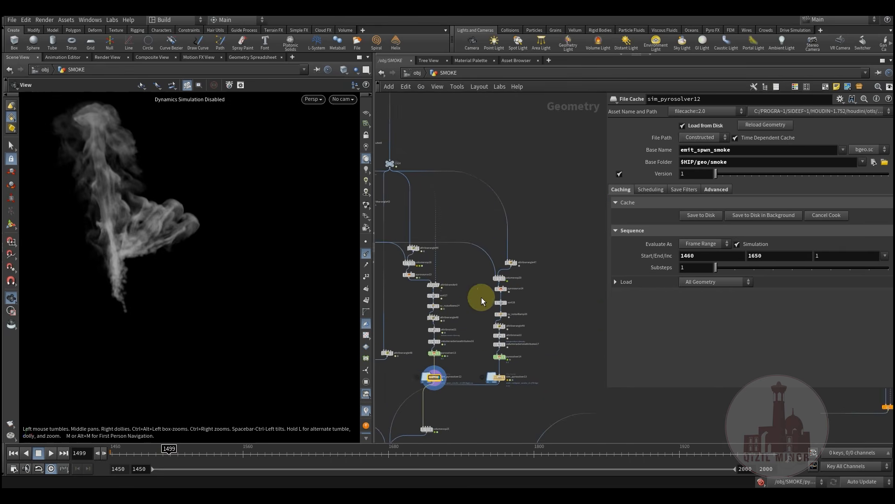
scroll(502, 285, "up", 6)
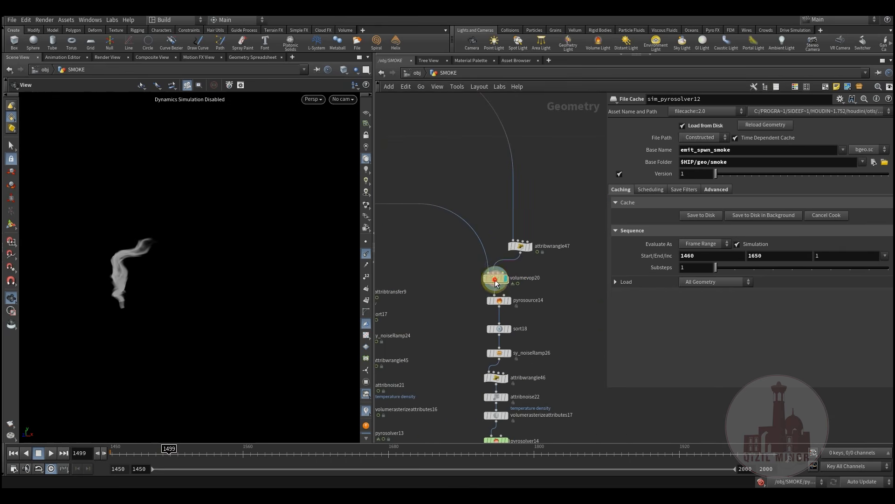
Inspect attribwrangle47's ramp code and volumevop20's interior, then return to SMOKE with U
left_click(494, 278)
left_click(510, 273)
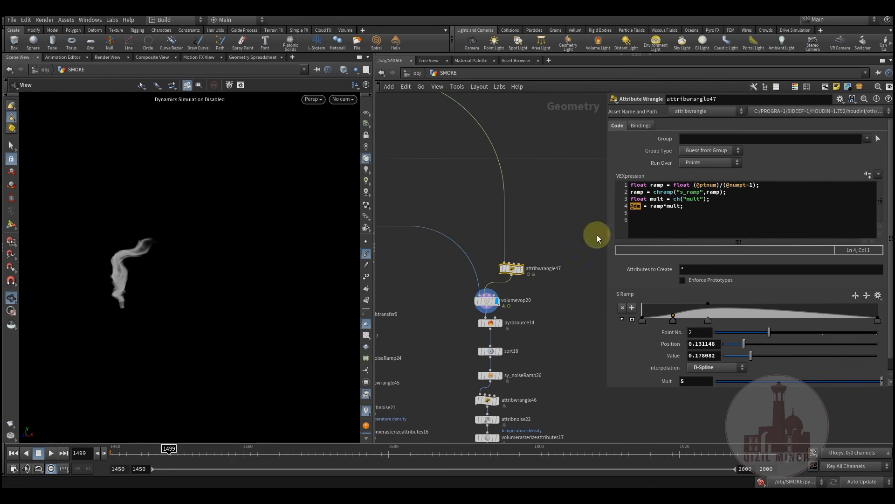
double_click(489, 281)
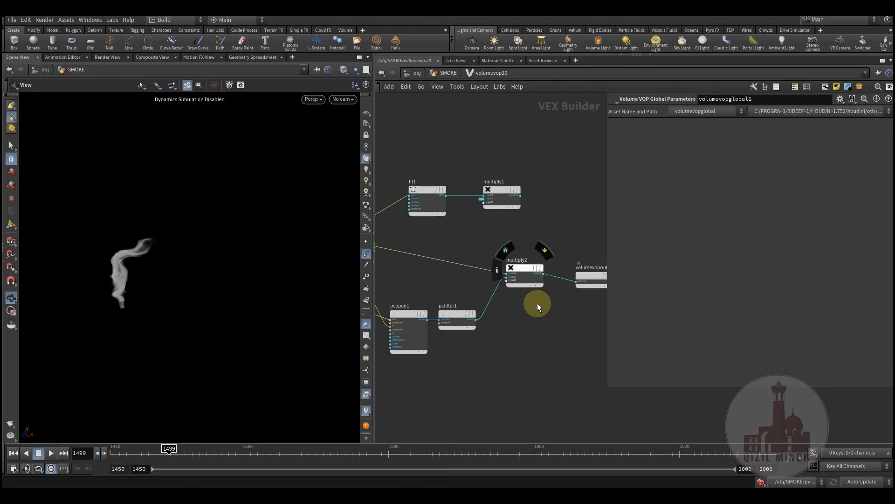
key("u")
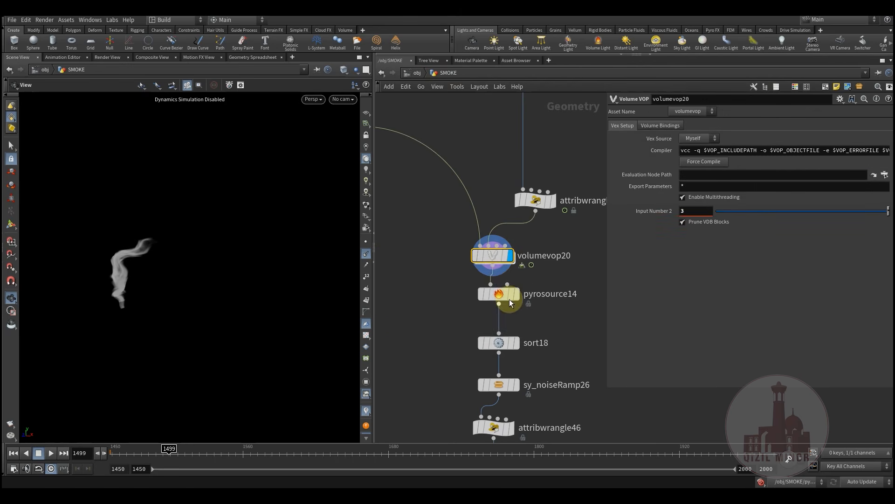
Review pyrosource14, sort18 and sy_noiseRamp26 settings, scrubbing until the smoke source appears
left_click(505, 295)
middle_click_drag(458, 333, 469, 256)
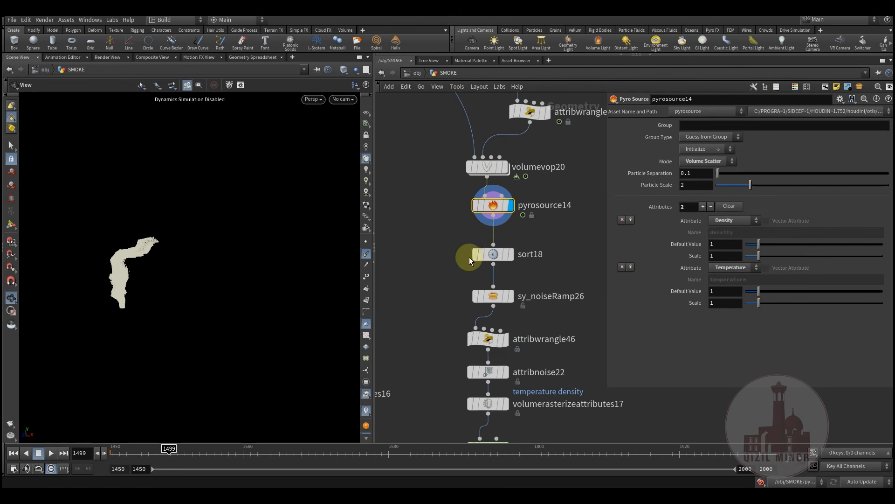
left_click(505, 253)
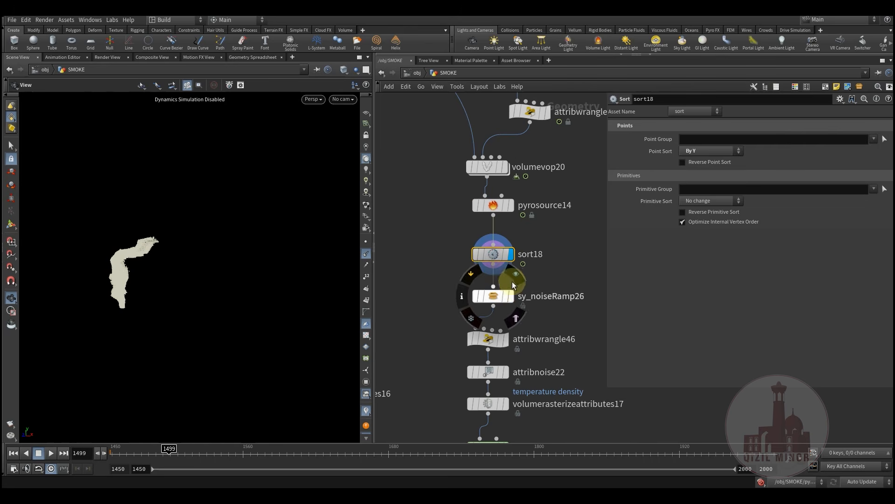
left_click(496, 295)
left_click(194, 458)
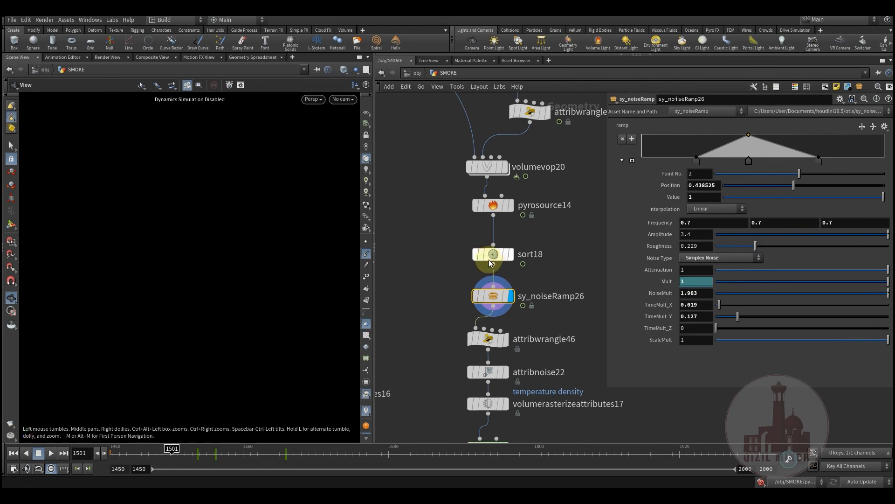
left_click_drag(199, 456, 269, 457)
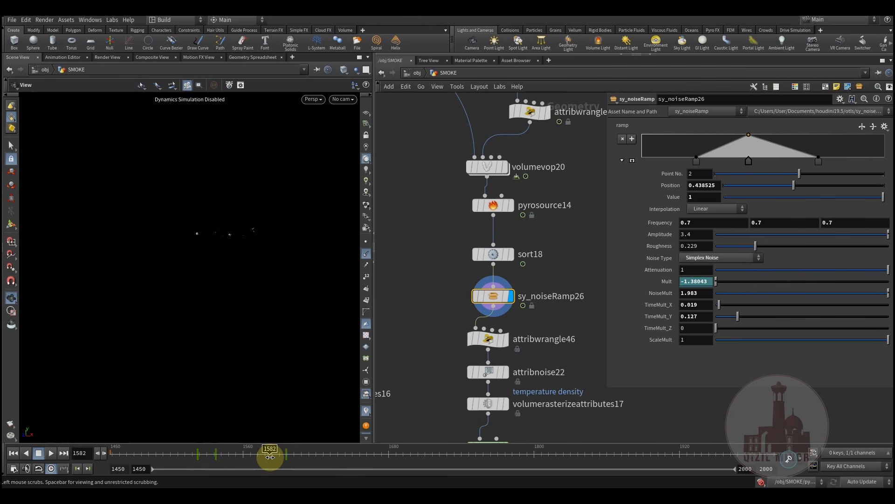
left_click_drag(197, 460, 281, 464)
Display attribwrangle46, then attribnoise22, checking its temperature and density noise attributes
left_click(506, 339)
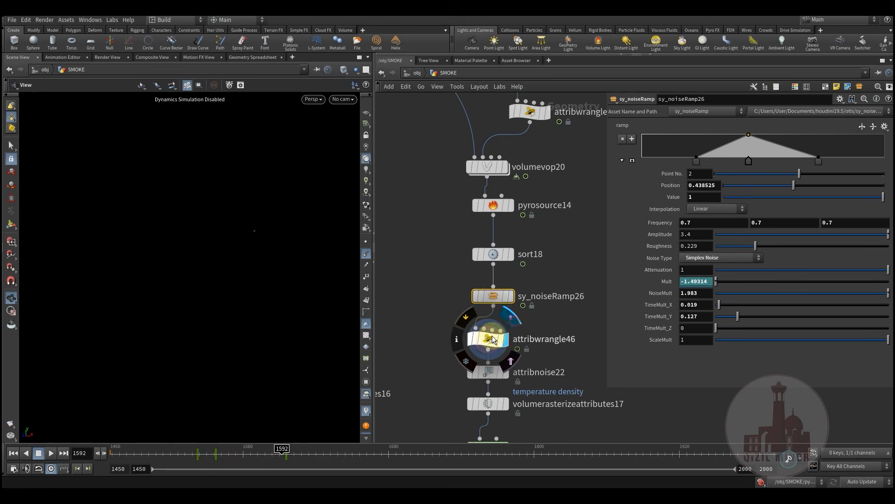
left_click(488, 339)
middle_click_drag(459, 356, 484, 275)
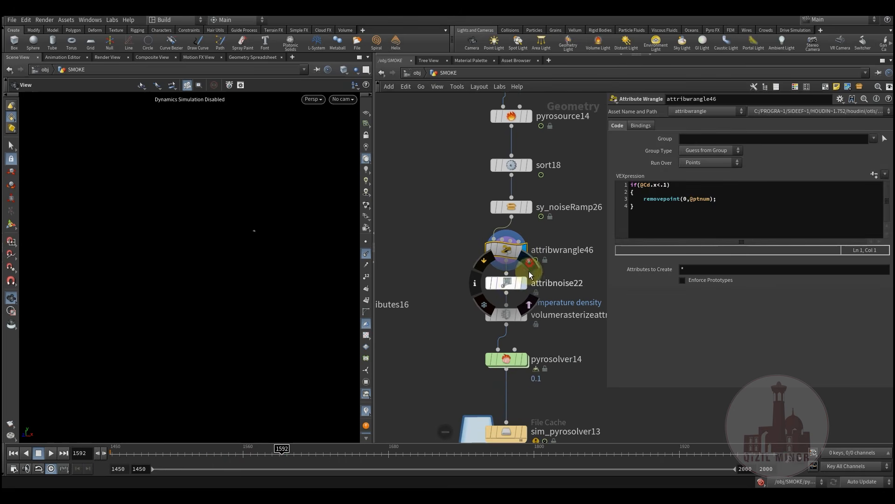
left_click(529, 270)
left_click(510, 292)
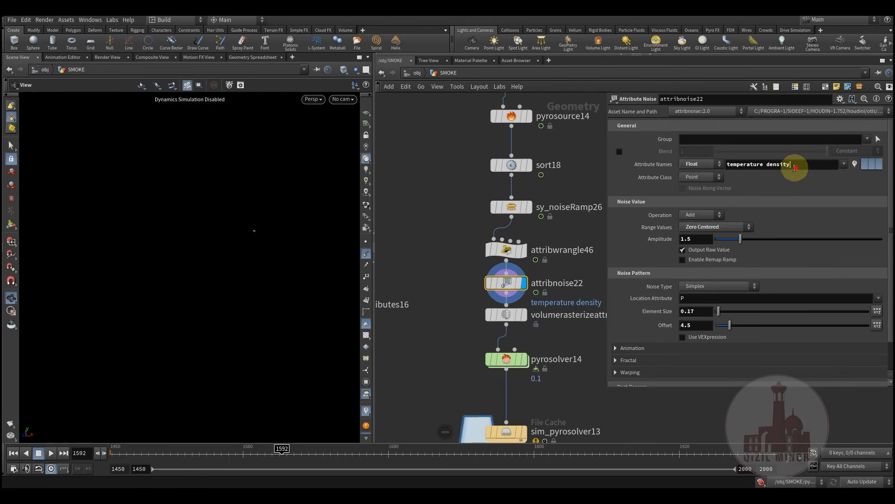
left_click_drag(795, 168, 704, 171)
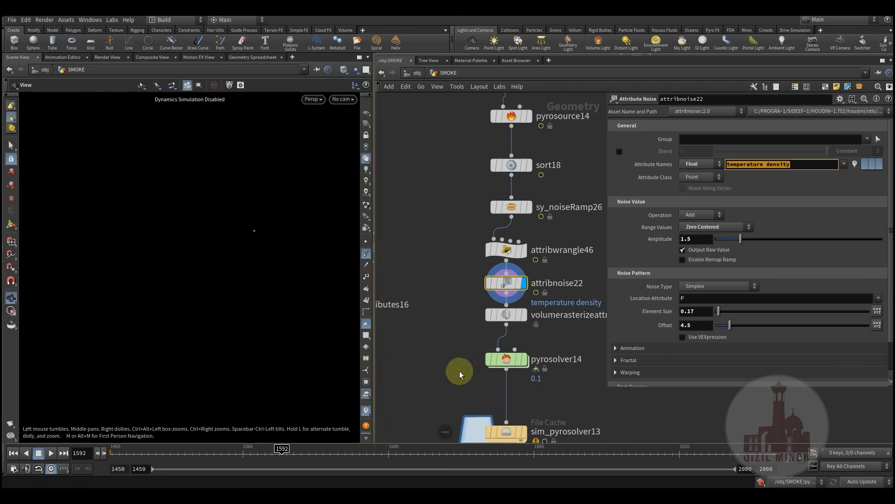
Display volumerasterizeattributes17's rasterized volume, scrubbing through the smoke and back to frame 1450
left_click(526, 315)
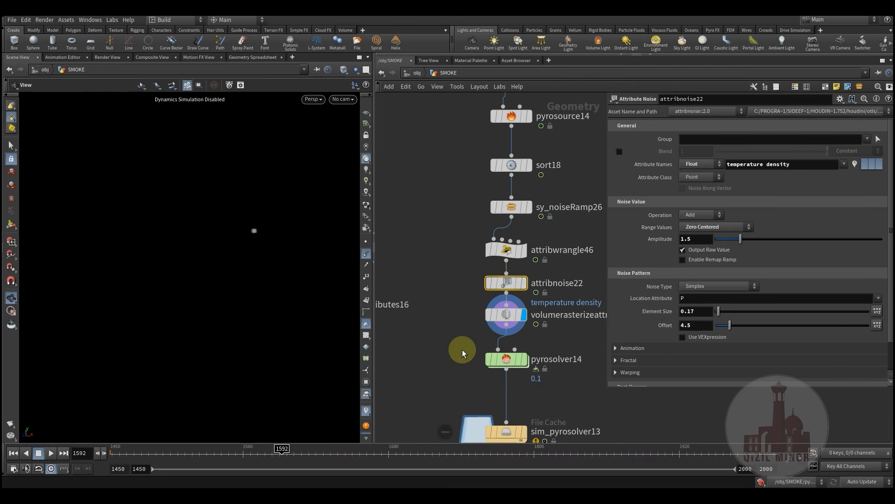
left_click(511, 318)
left_click(170, 453)
left_click_drag(212, 454, 146, 457)
left_click_drag(203, 461, 279, 454)
left_click_drag(203, 455, 275, 450)
left_click_drag(162, 447, 106, 448)
middle_click_drag(470, 360, 401, 287)
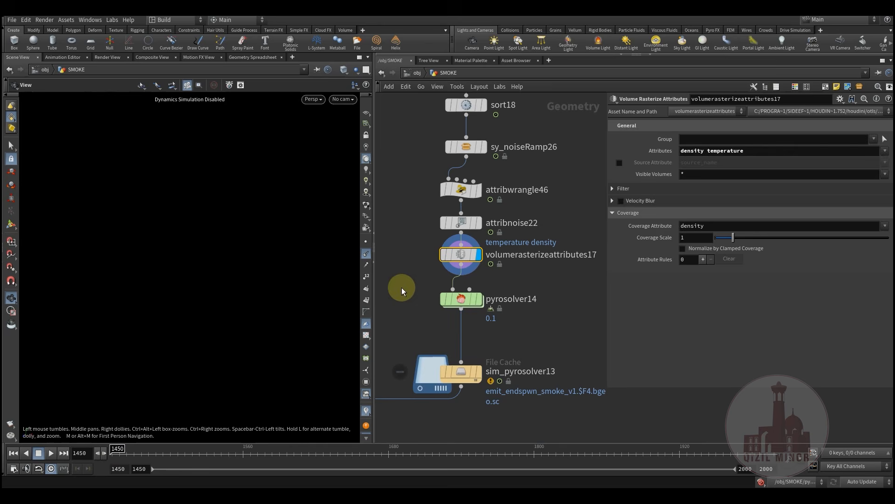
Inside pyrosolver14's forces network, check gascurveforce1's curve source path, then return to SMOKE
left_click(456, 299)
double_click(460, 296)
middle_click_drag(535, 326, 463, 334)
scroll(462, 233, "up", 4)
left_click_drag(511, 261, 511, 262)
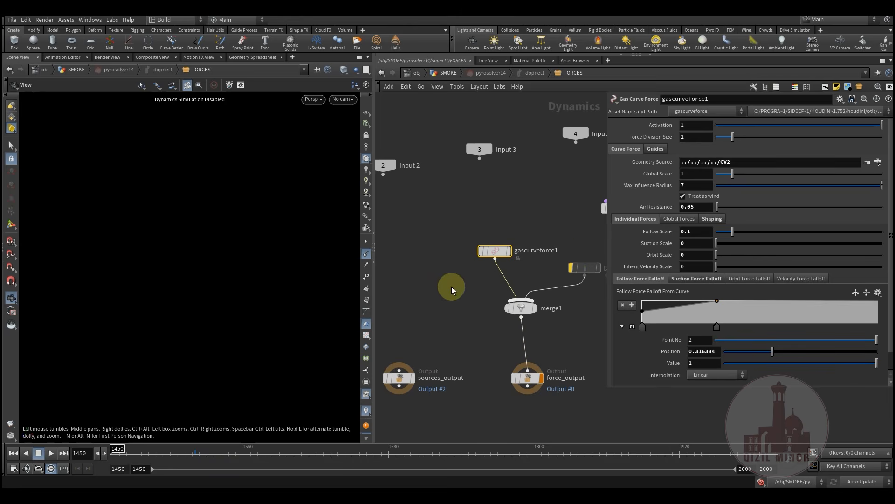
left_click_drag(739, 162, 447, 195)
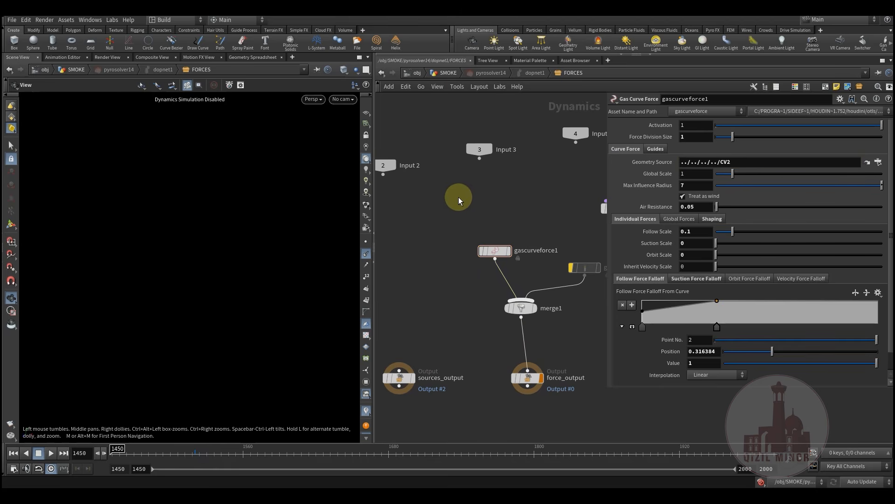
left_click(446, 72)
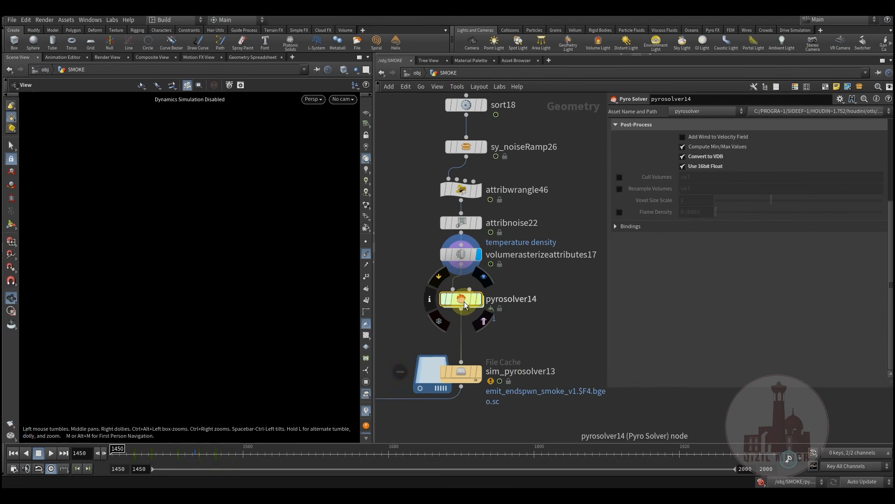
Review the Pyro Solver's Look, Shape and Sourcing tabs to see the density, temperature, flame and vel sources
scroll(673, 269, "up", 5)
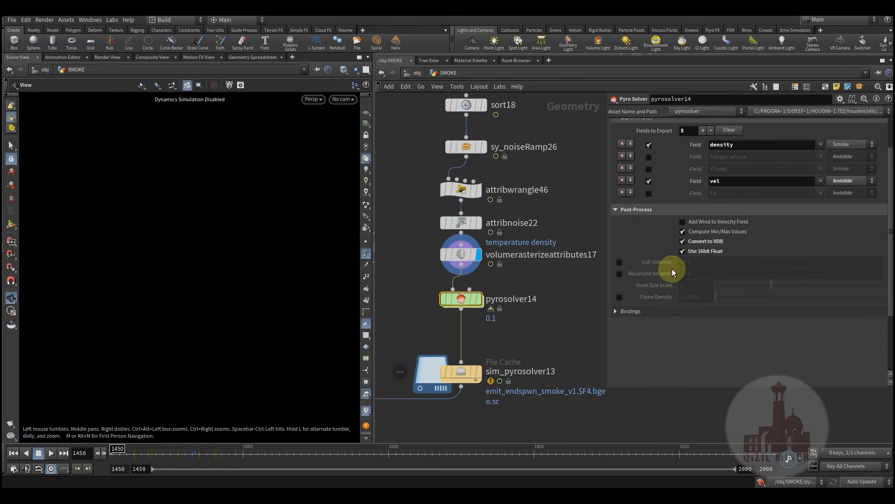
left_click(763, 149)
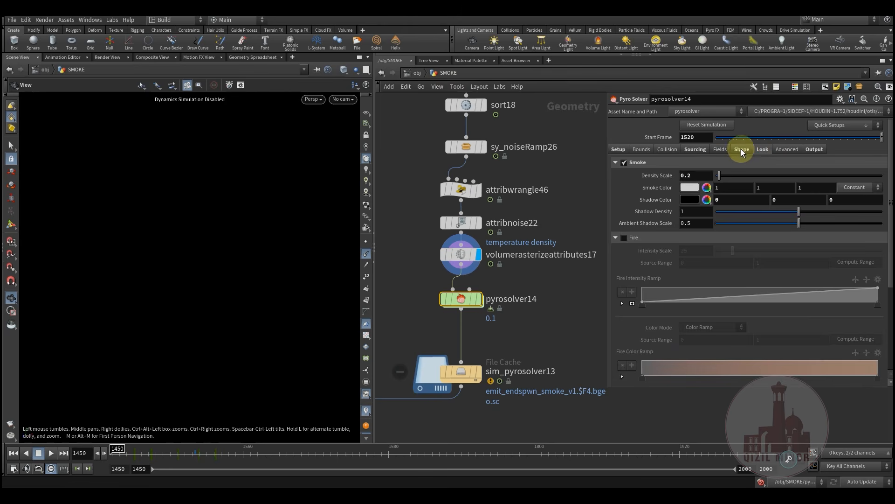
left_click(741, 150)
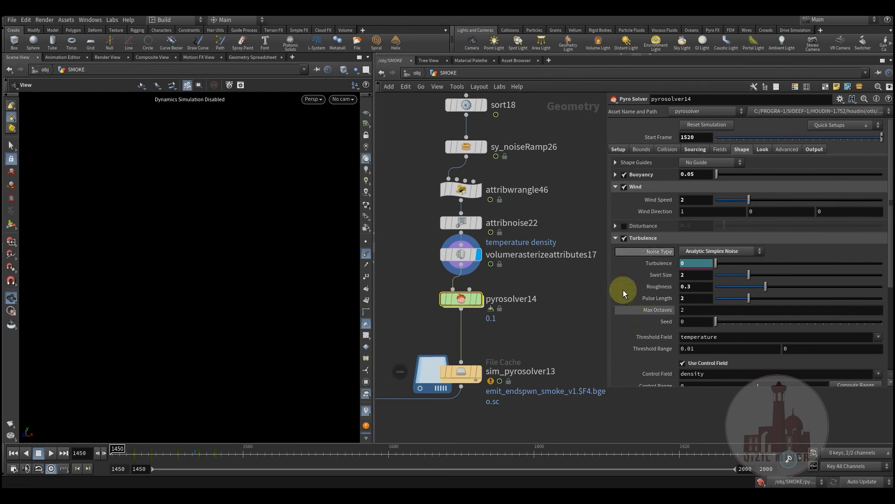
scroll(667, 322, "down", 2)
scroll(663, 311, "up", 2)
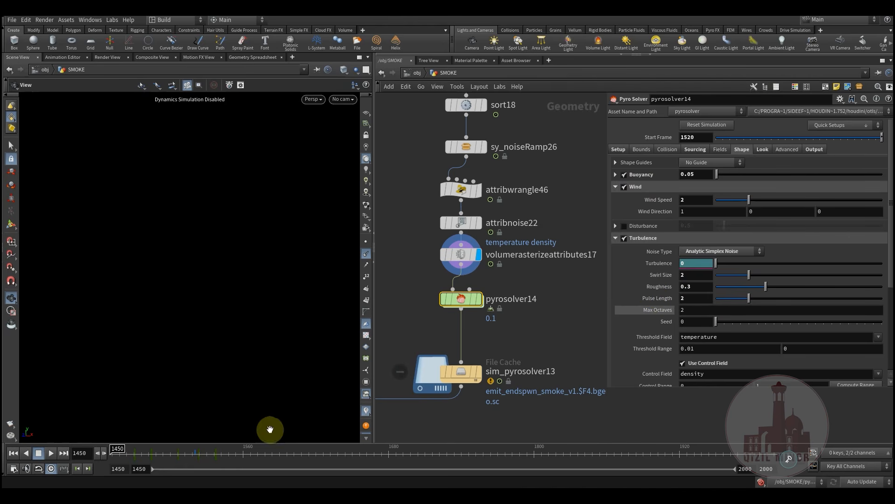
left_click(695, 151)
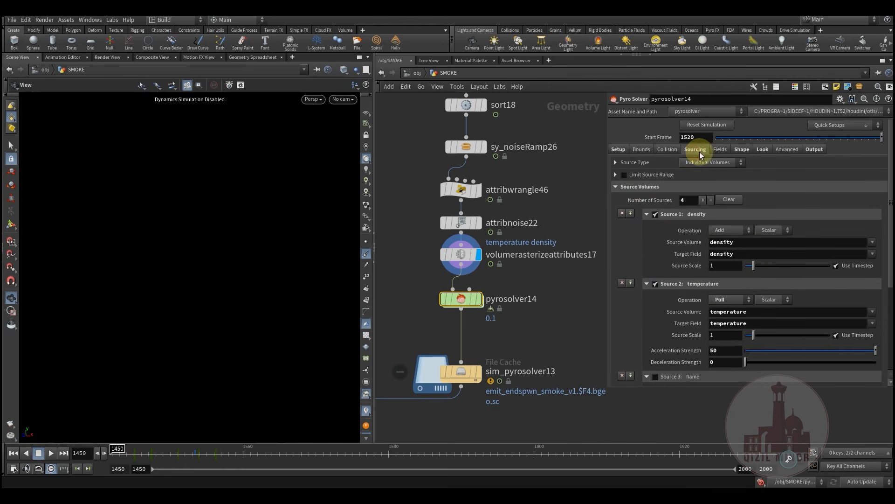
scroll(677, 296, "down", 5)
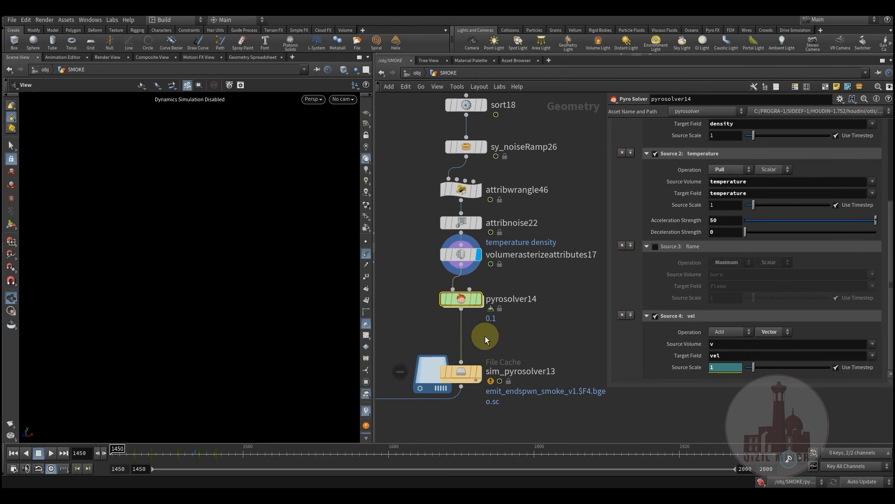
Inspect the sim_pyrosolver13 file cache node
middle_click_drag(395, 282, 432, 272)
left_click(435, 262)
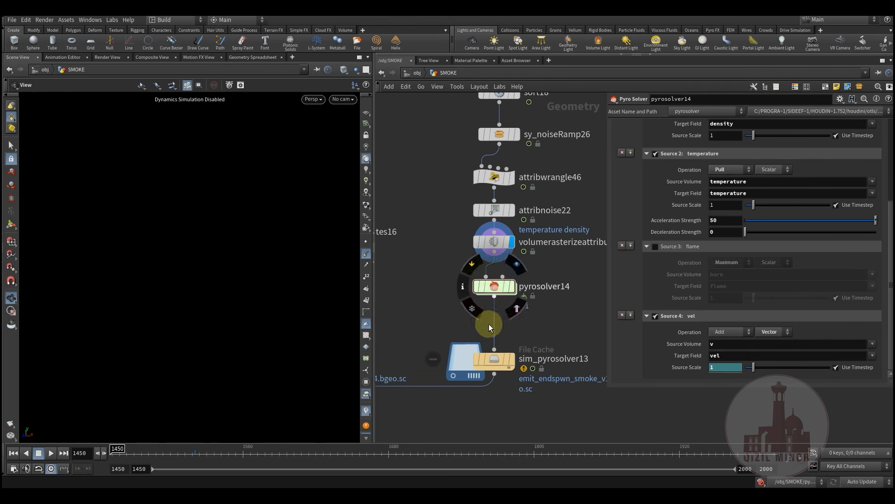
left_click(514, 355)
Watch the cached smoke advance to frame 1635 and back to 1498, then centre switch2 in the network
mouse_move(155, 456)
left_mouse_down()
mouse_move(355, 462)
mouse_move(157, 462)
left_mouse_up()
left_click_drag(212, 463, 168, 464)
middle_click_drag(434, 284, 532, 360)
scroll(531, 360, "down", 5)
middle_click_drag(437, 363, 531, 350)
middle_click_drag(464, 397, 499, 397)
scroll(484, 335, "up", 1)
scroll(484, 335, "up", 1)
middle_click_drag(484, 335, 508, 366)
middle_click_drag(513, 328, 547, 289)
scroll(473, 320, "up", 3)
Display switch2's output and check its settings, scrubbing to frame 1615 and back to 1601
left_click(494, 293)
left_click(472, 315)
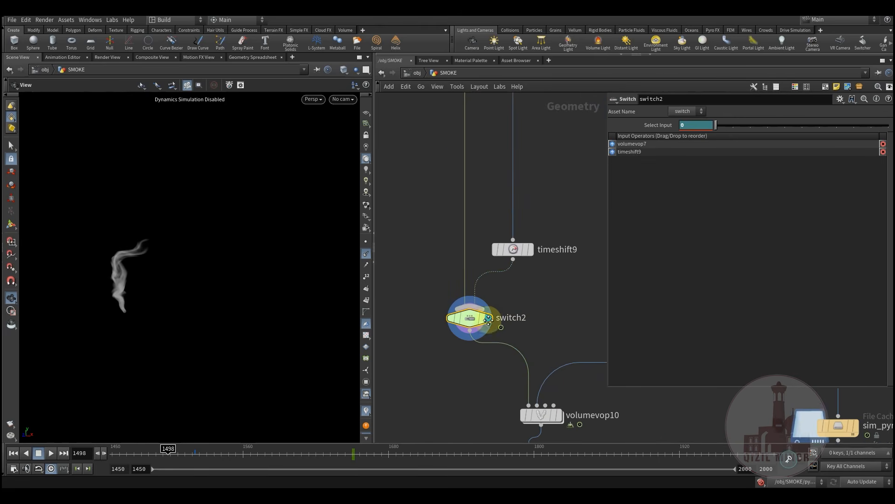
middle_click_drag(472, 314, 439, 337)
left_click_drag(191, 452, 386, 456)
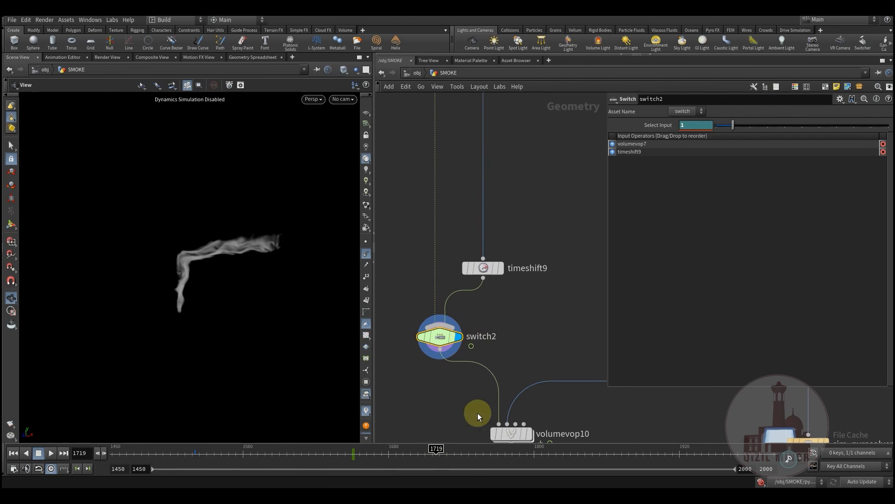
left_click_drag(328, 461, 293, 464)
middle_click_drag(484, 369, 497, 309)
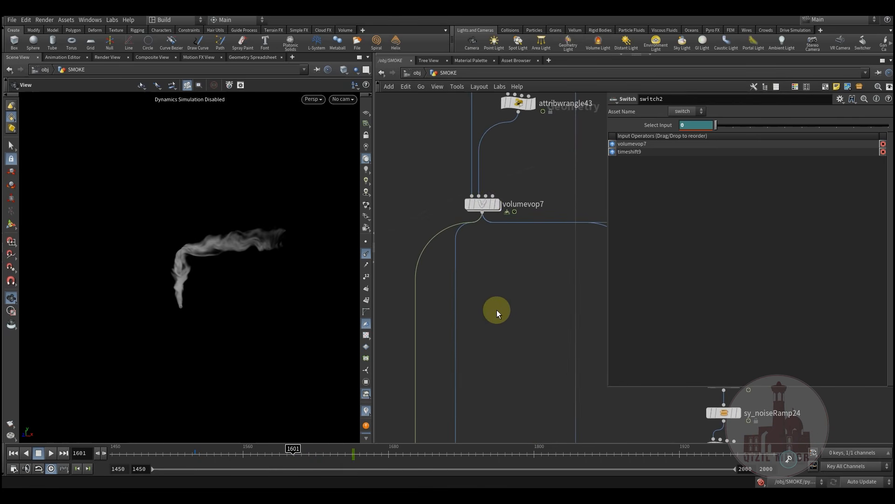
Inspect volumevop7 and its inner pcfilter1 channel settings, then return to SMOKE
left_click(492, 204)
middle_click_drag(512, 380, 524, 354)
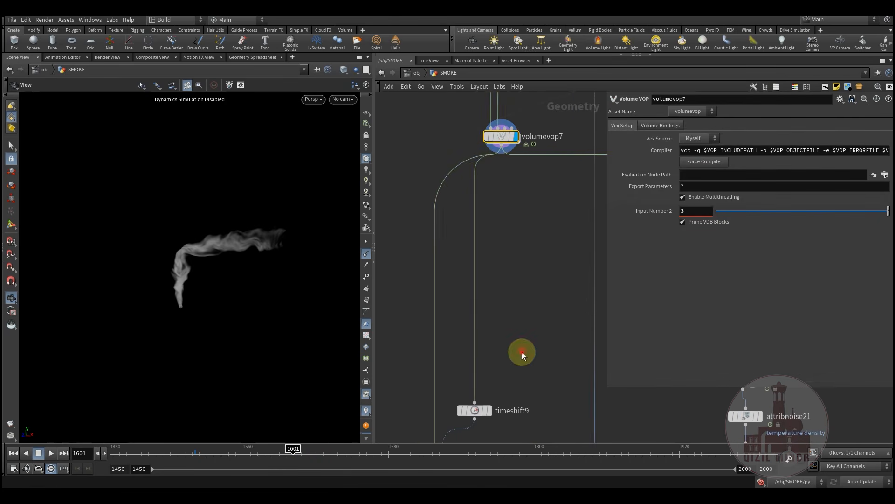
middle_click_drag(468, 275, 503, 321)
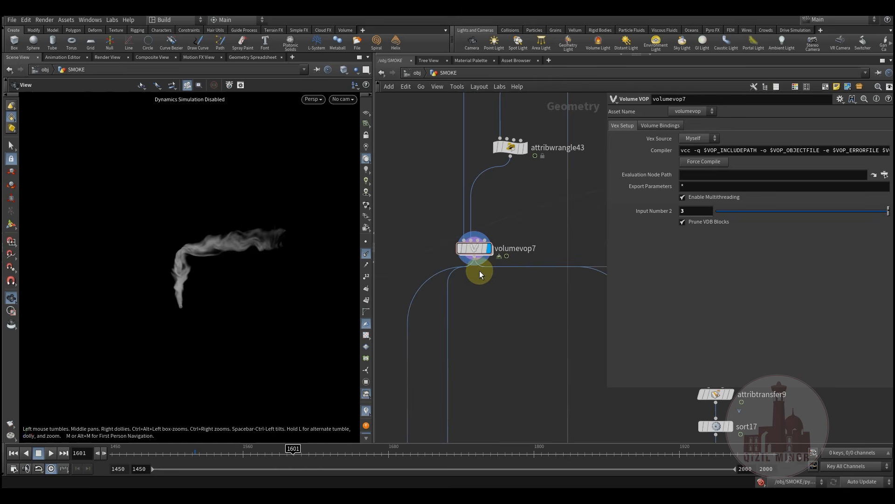
double_click(481, 249)
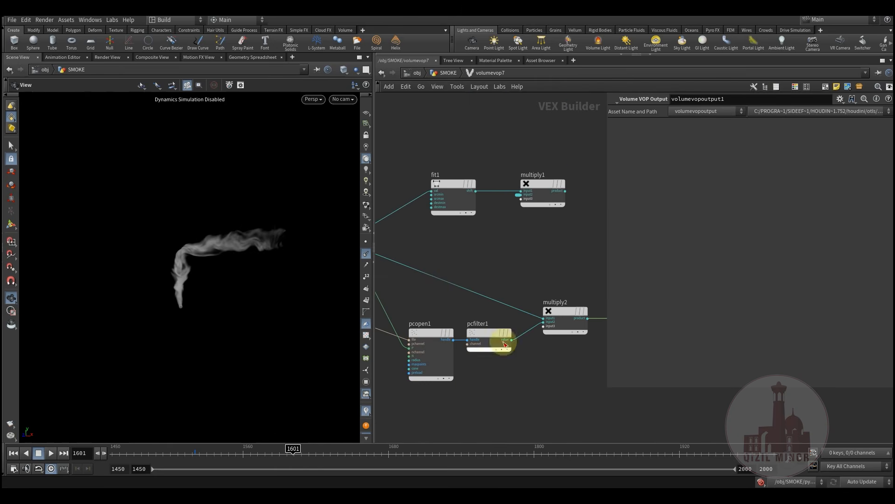
left_click(482, 327)
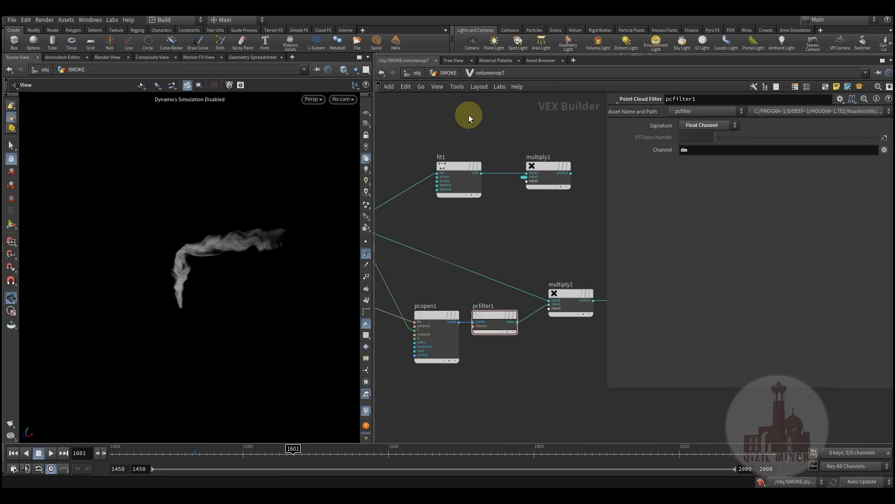
left_click(444, 73)
Select the sim_pyrosolver5 cache and scrub its smoke between frames 1545 and 1633
middle_click_drag(491, 219, 522, 382)
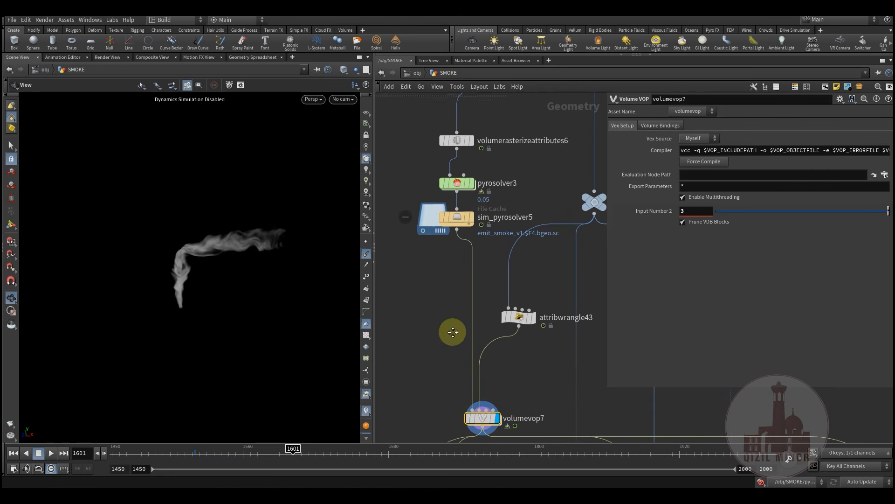
mouse_move(466, 271)
scroll(467, 272, "up", 2)
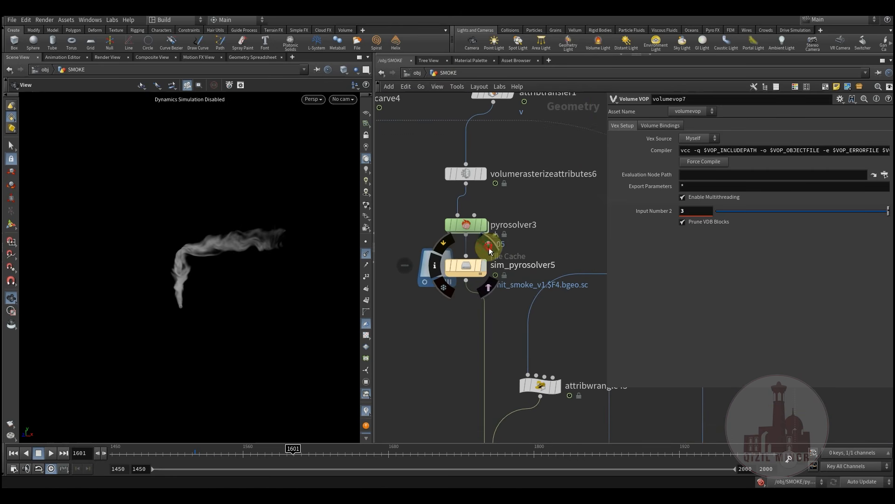
left_click(467, 266)
mouse_move(177, 455)
left_mouse_down()
mouse_move(404, 471)
mouse_move(235, 466)
mouse_move(283, 453)
left_mouse_up()
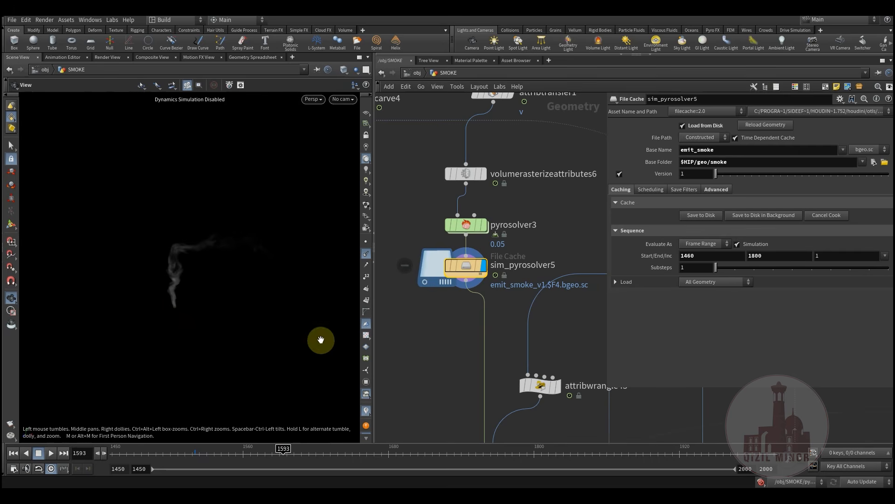
left_click_drag(280, 456, 353, 458)
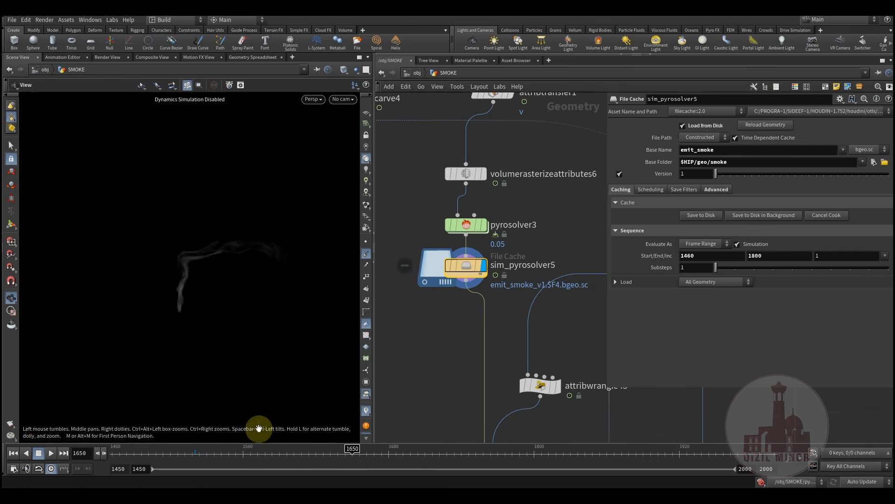
left_click_drag(194, 454, 340, 456)
Display volumevop7's smoke and review it from frame 1510 to 1582, with switch2 and volumevop10 brought into view
middle_click_drag(455, 349, 436, 210)
mouse_move(508, 334)
left_click(500, 342)
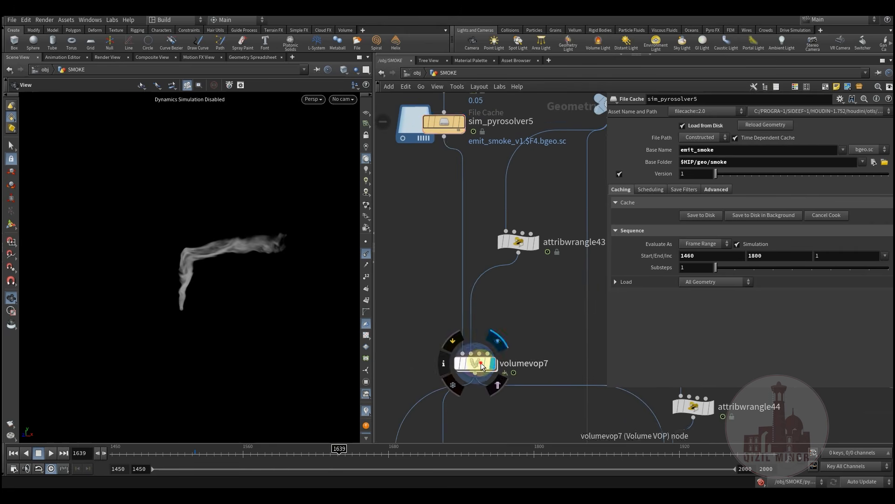
left_click(479, 363)
middle_click_drag(410, 326, 433, 259)
left_click_drag(177, 455, 489, 453)
middle_click_drag(536, 347, 521, 259)
middle_click_drag(516, 301, 508, 189)
middle_click_drag(502, 253, 527, 93)
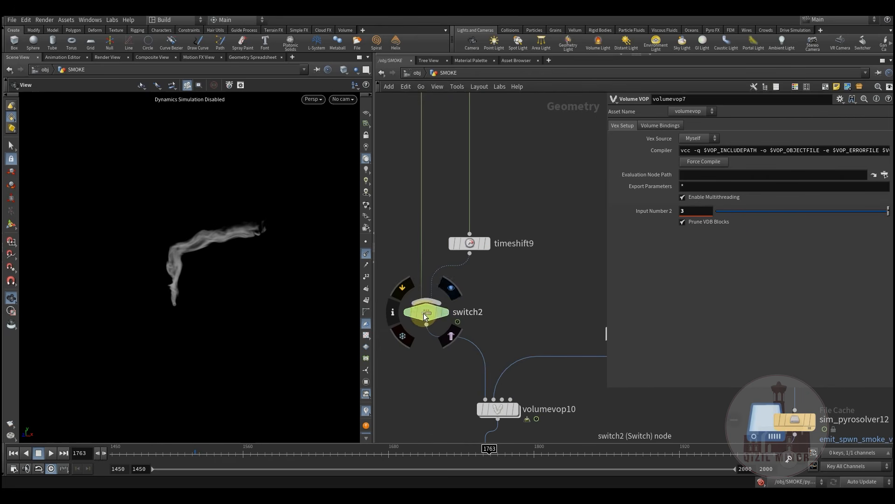
Display switch2, volumevop10 and the attribwrangle48 curve, checking attribwrangle48's code and ramp
left_click(451, 289)
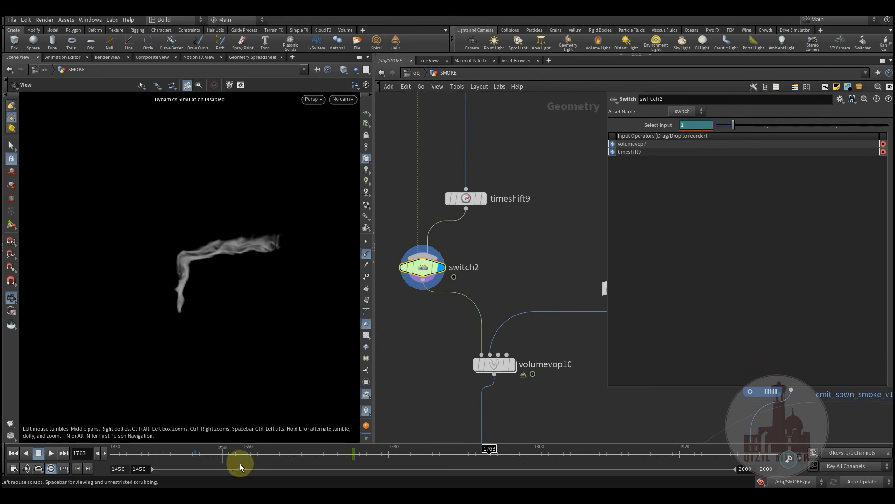
left_click(512, 364)
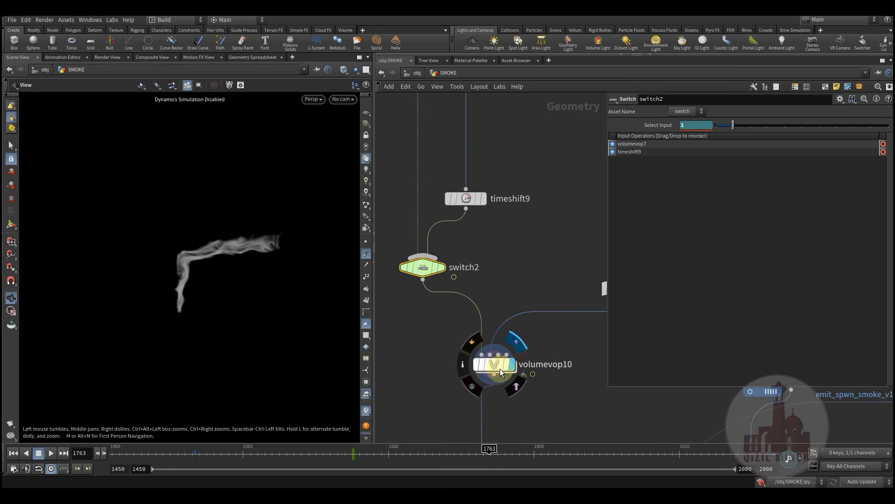
middle_click_drag(533, 356, 481, 357)
scroll(485, 373, "down", 3)
left_click(512, 349)
left_click(500, 347)
middle_click_drag(546, 310, 525, 291)
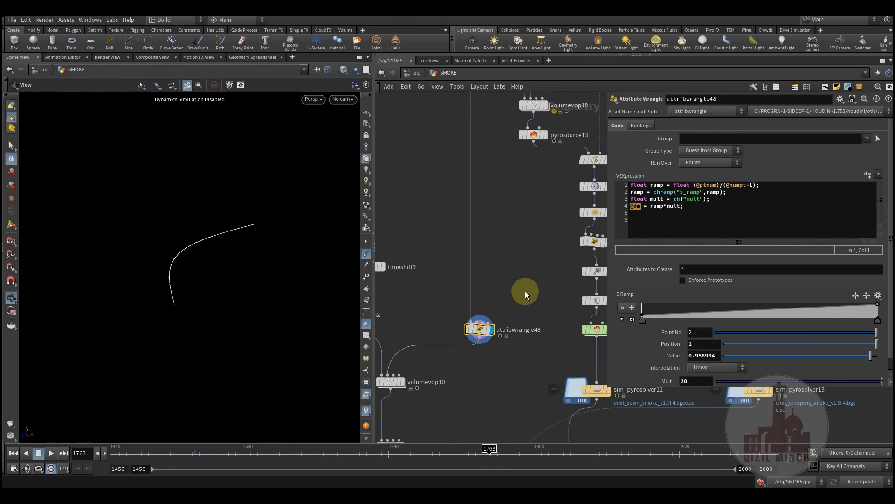
middle_click_drag(450, 403, 500, 353)
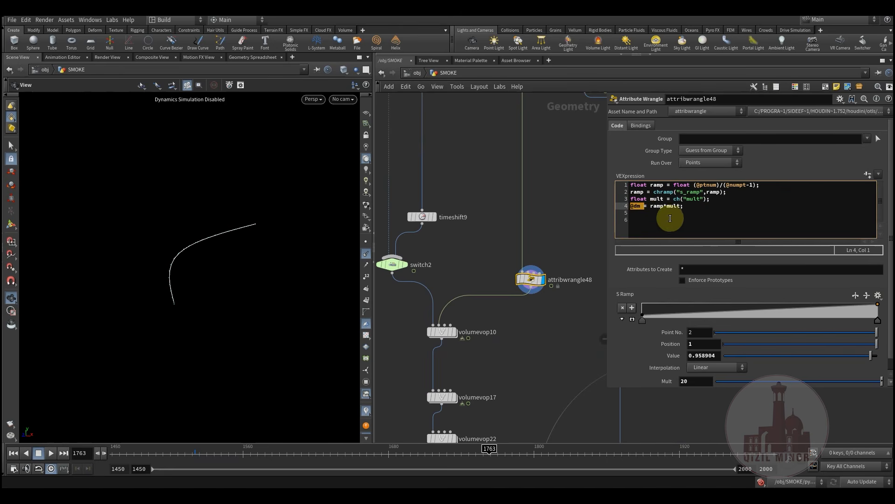
scroll(502, 355, "up", 3)
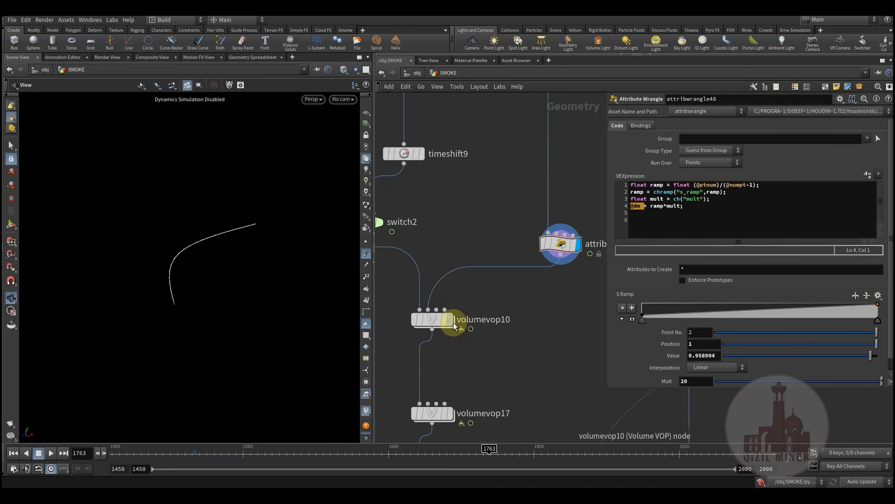
Inside volumevop10, inspect the pcopen1, pcfilter1 and multiply1 nodes, then return to SMOKE
left_click(440, 324)
middle_click_drag(462, 362, 490, 356)
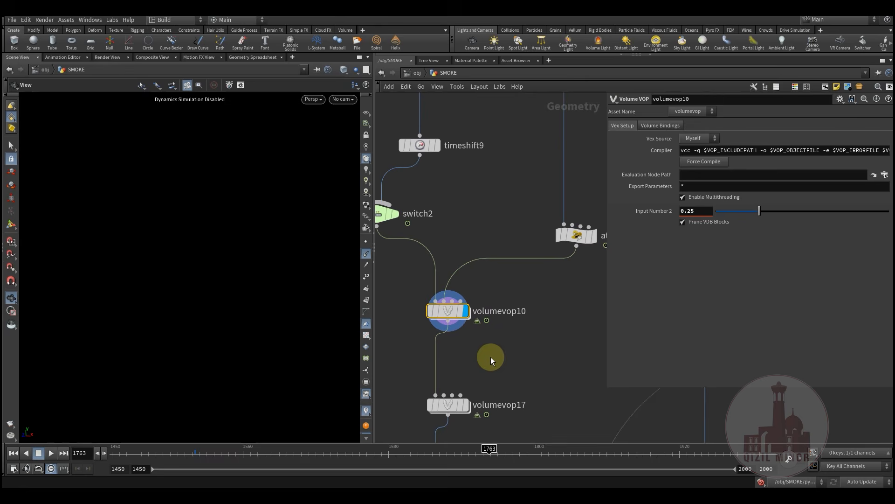
double_click(444, 313)
middle_click_drag(478, 398, 326, 363)
left_click(390, 307)
left_click(429, 307)
middle_click_drag(543, 310, 437, 365)
left_click(465, 258)
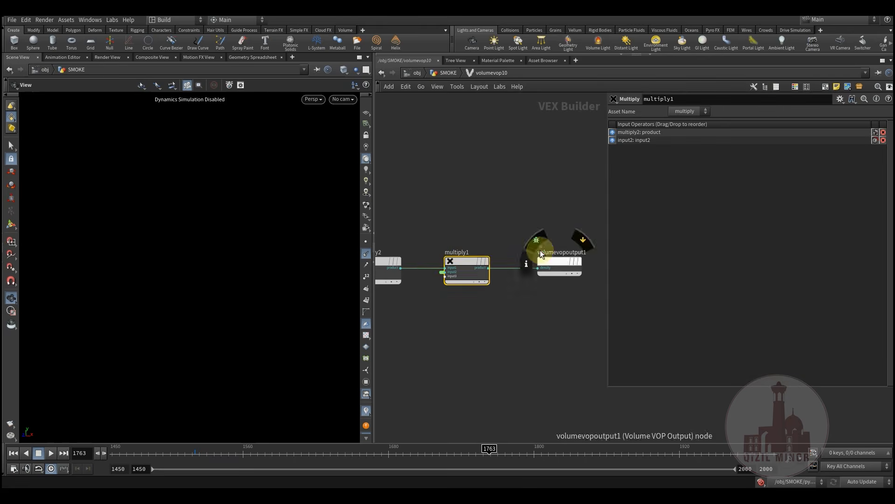
left_click(446, 73)
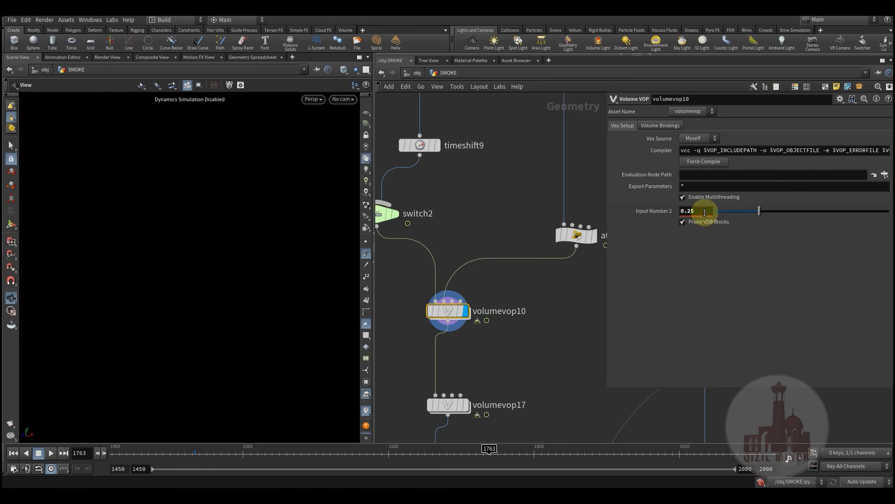
Play the smoke from frame 1488 to 1579, then review it from 1748 back to 1610
middle_click_drag(576, 311, 549, 325)
left_click(159, 453)
left_click_drag(185, 453, 468, 477)
left_click_drag(403, 465, 324, 462)
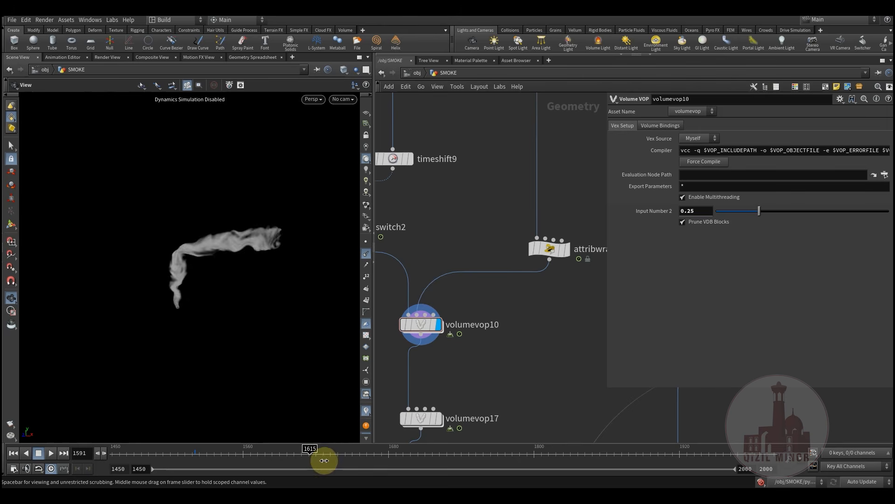
Check volumevop17's keyed Input Number 2 and volumevop22's settings, scrubbing from frame 1510 to 1613
left_click(424, 422)
middle_click_drag(508, 382, 534, 251)
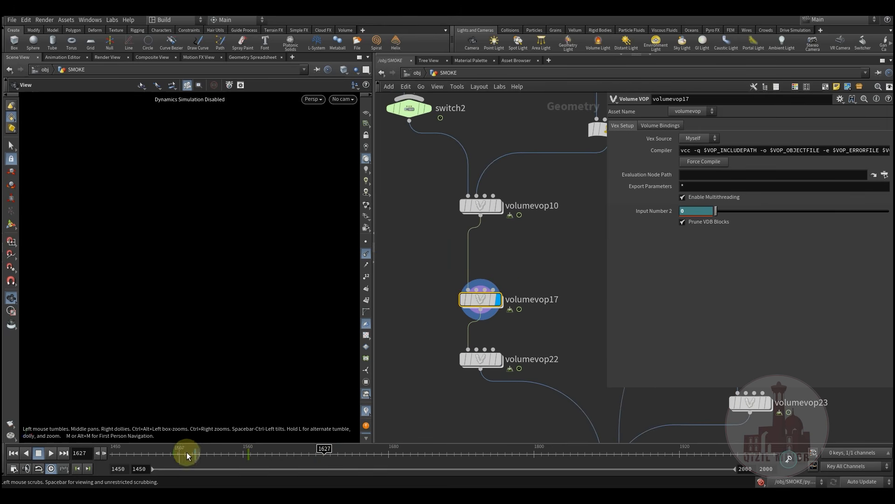
left_click(484, 360)
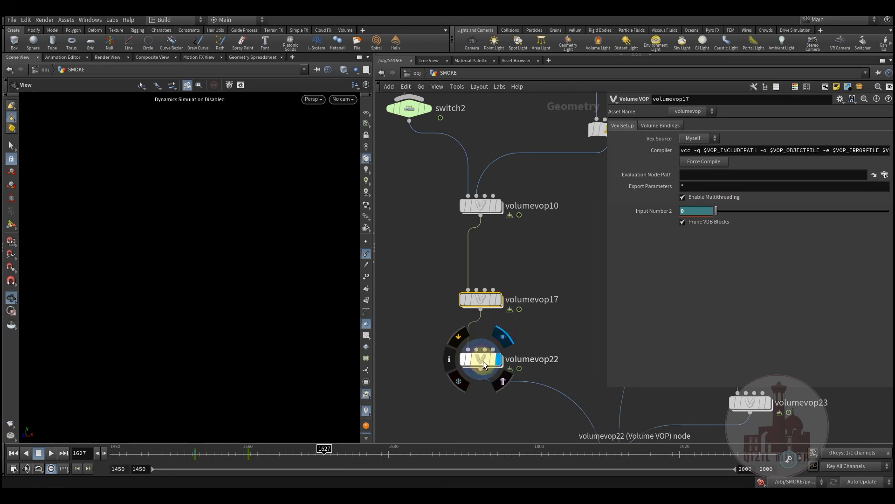
left_click(183, 454)
left_click_drag(191, 452, 282, 476)
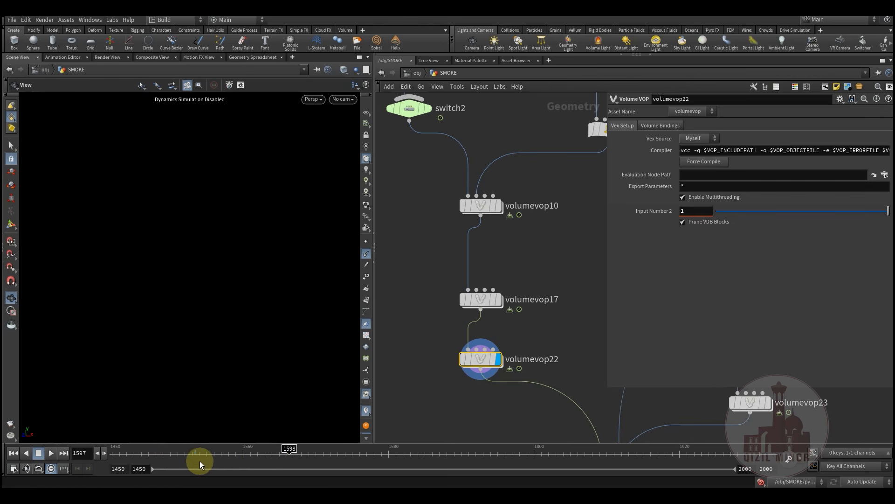
left_click_drag(219, 458, 307, 455)
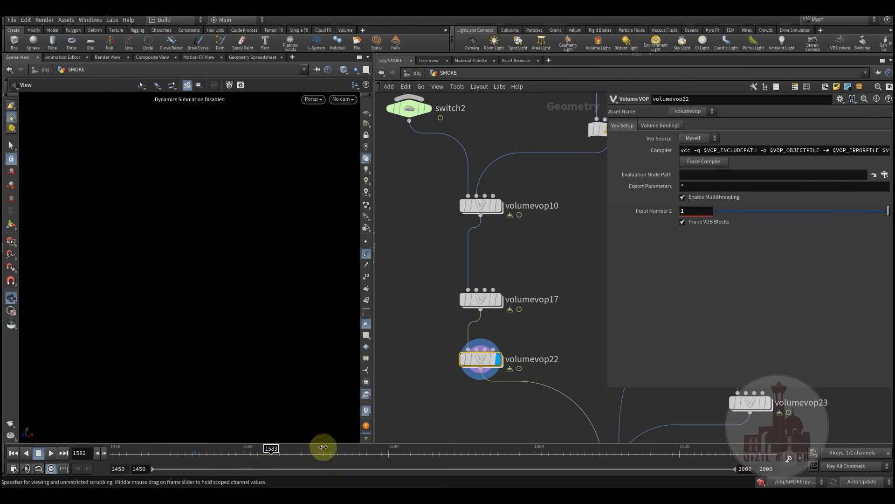
Compare smoke by switching the display between volumevop17, volumevop10 and volumevop22 at frame 1543
left_click(510, 279)
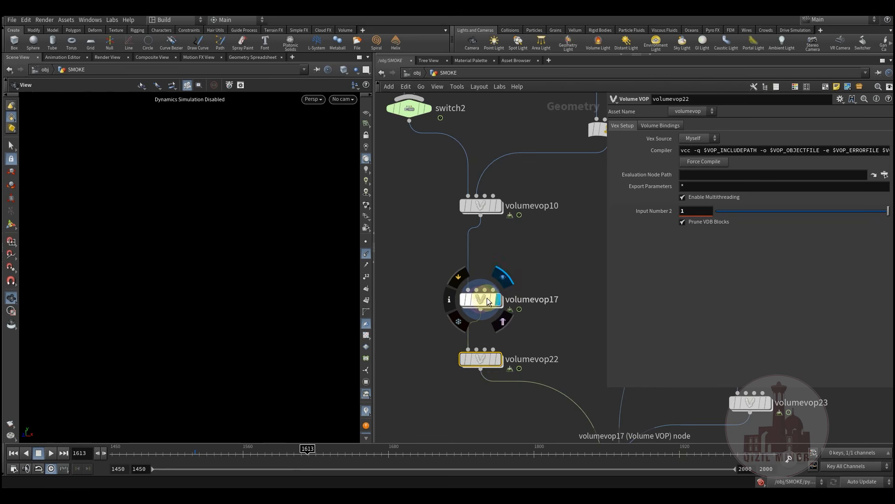
mouse_move(491, 208)
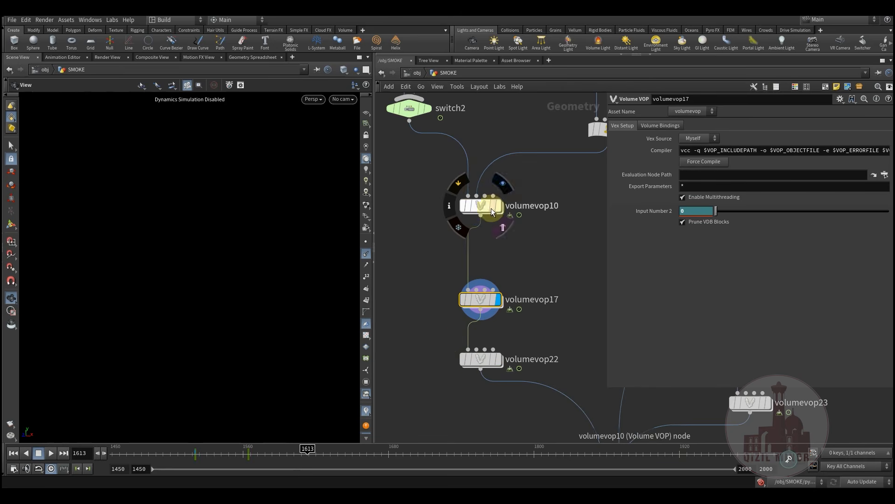
left_click(508, 192)
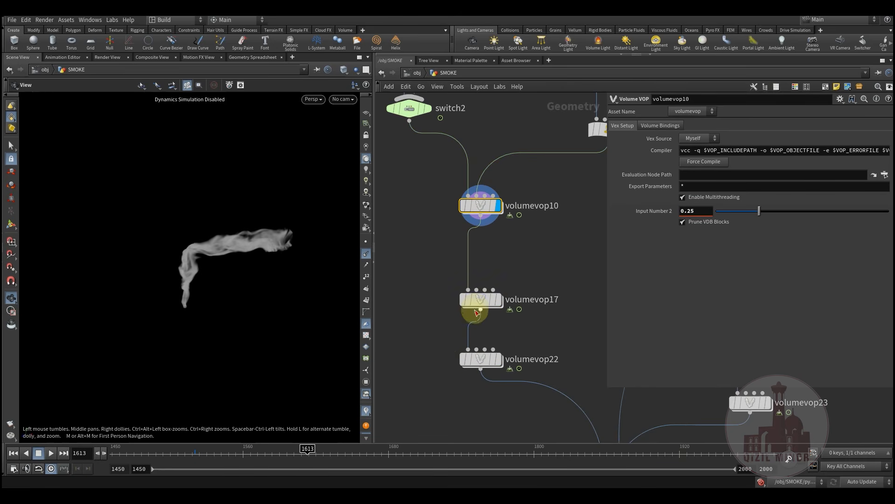
left_click(499, 284)
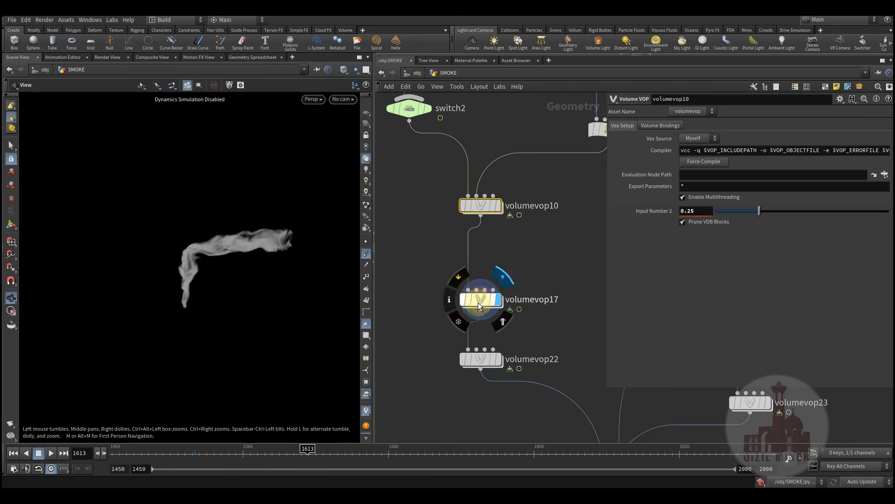
left_click(489, 360)
mouse_move(488, 305)
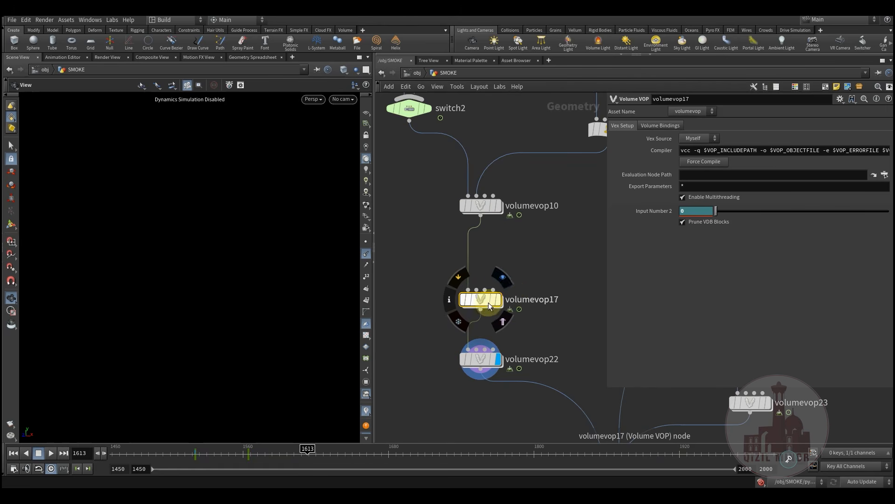
left_click(509, 282)
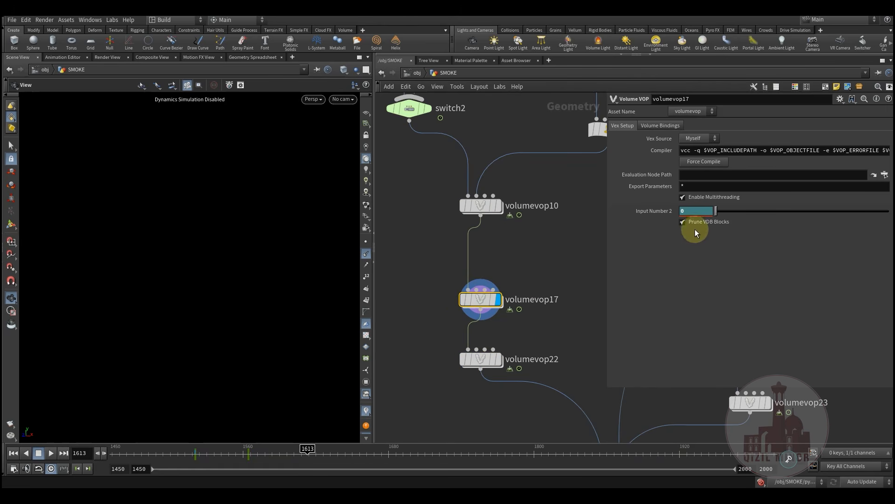
left_click_drag(180, 457, 269, 459)
Display volumevop22, peek inside its VEX network, and toggle its bypass
left_click(505, 355)
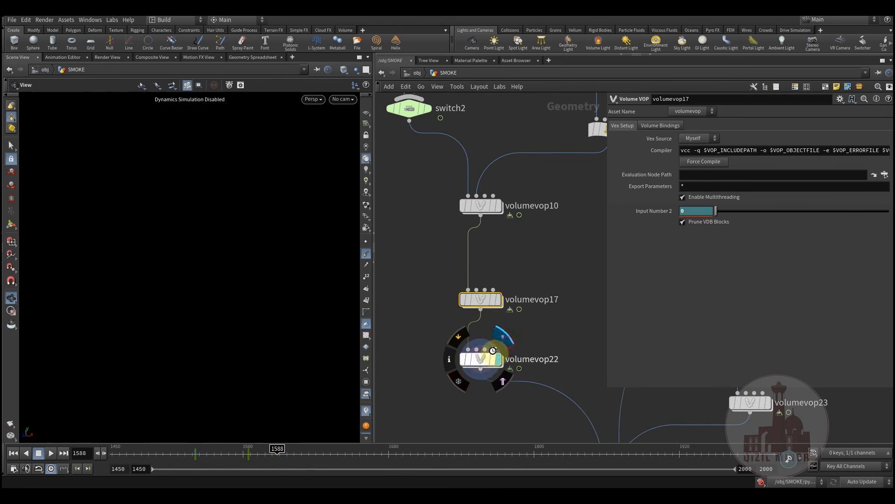
middle_click_drag(538, 345, 533, 289)
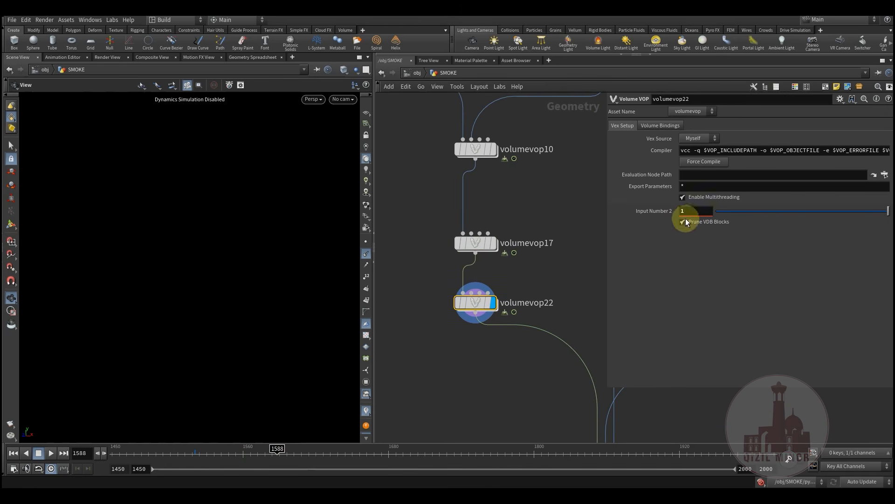
double_click(477, 304)
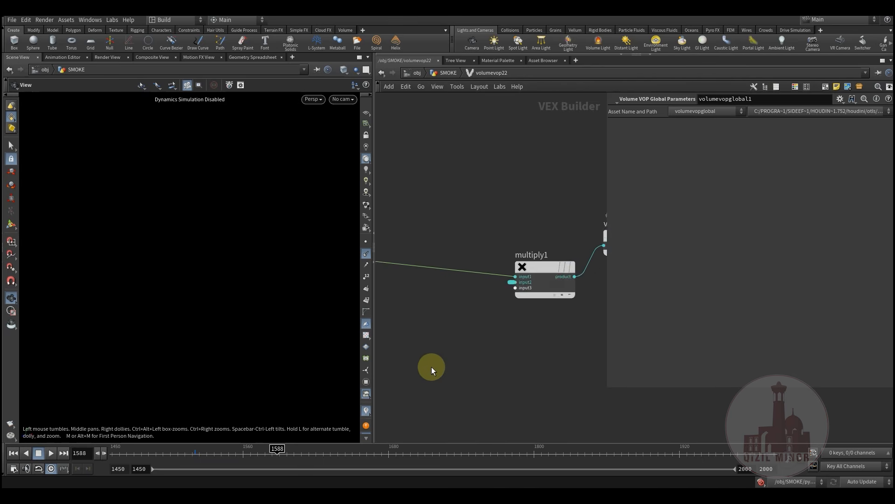
key("u")
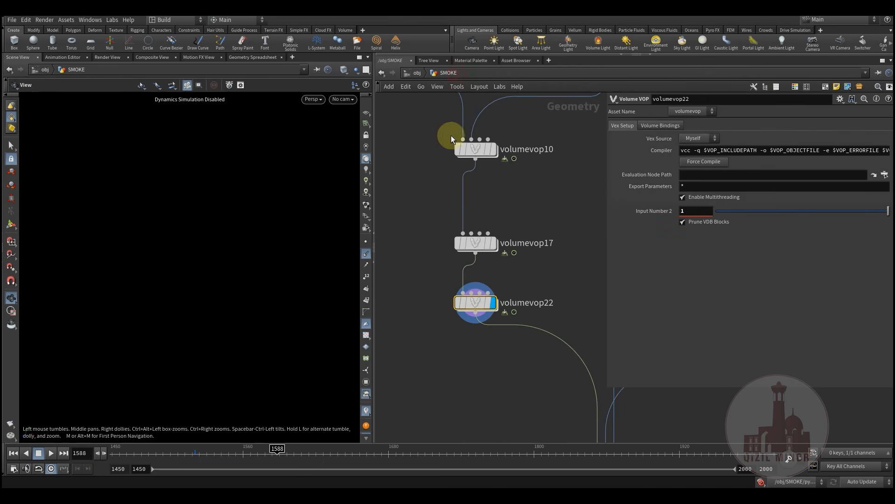
left_click(685, 212)
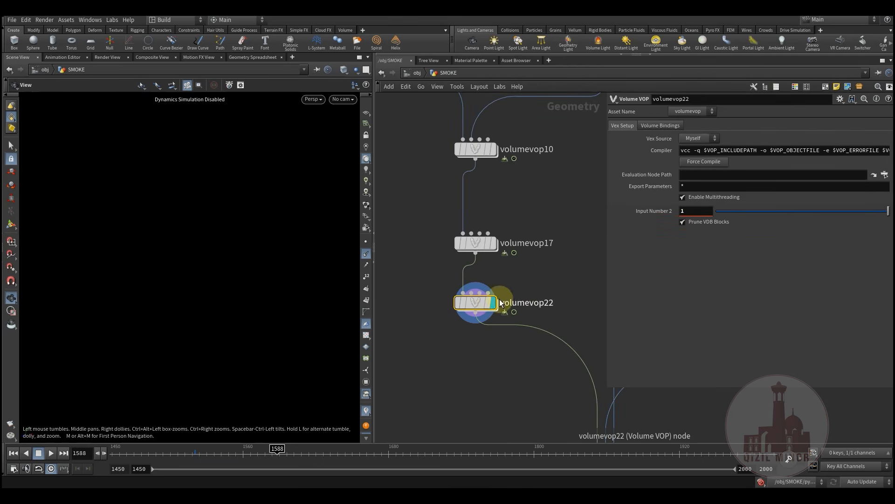
left_click(453, 280)
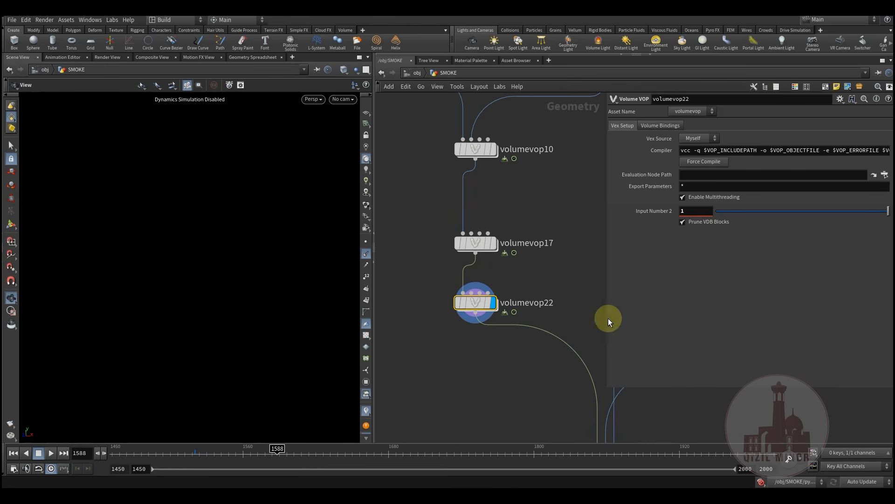
At frame 1514, drag volumevop22's Input Number 2 down to about 0.014
left_click_drag(214, 458, 188, 457)
middle_click_drag(514, 352, 498, 337)
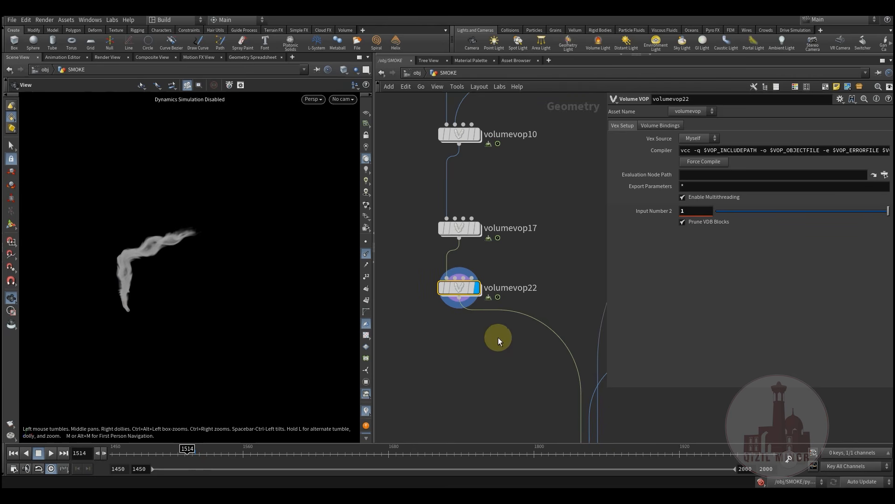
left_click_drag(836, 209, 890, 212)
Display vdbmerge6's merged smoke and scrub through the frames to 1604
middle_click_drag(515, 381, 497, 318)
scroll(497, 318, "down", 3)
middle_click_drag(544, 425, 491, 368)
scroll(491, 367, "up", 3)
mouse_move(480, 285)
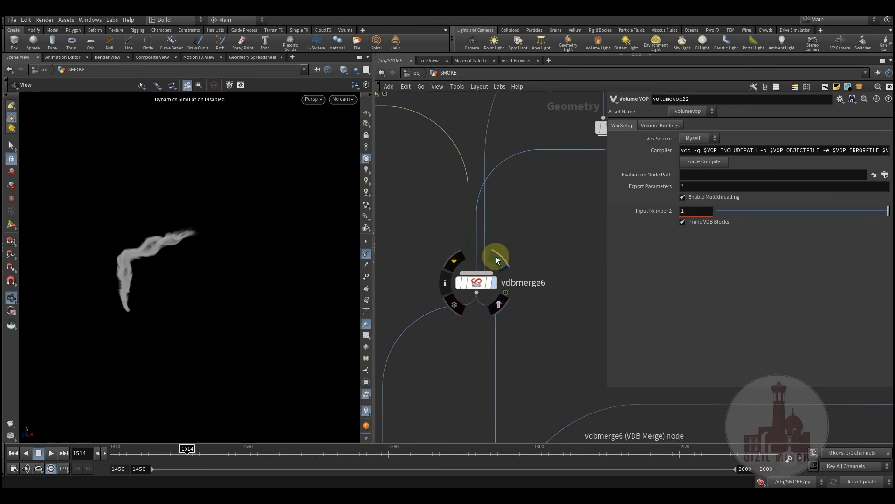
left_click(499, 260)
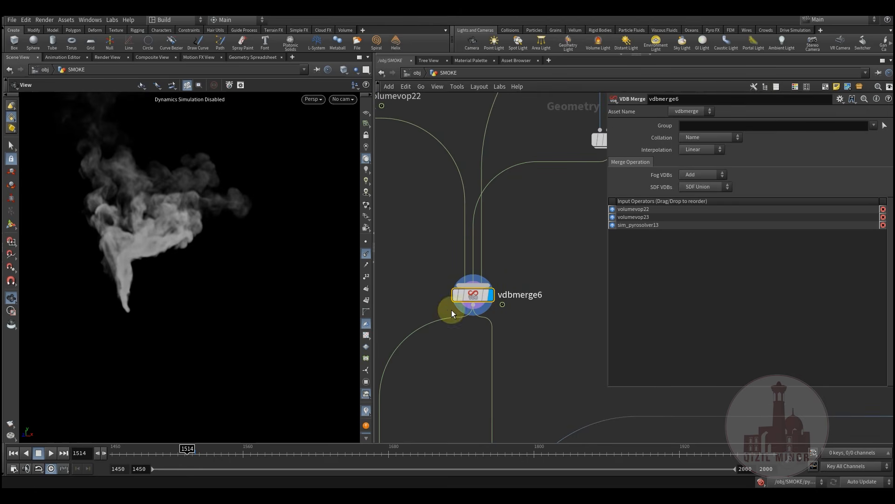
left_click_drag(179, 453, 332, 462)
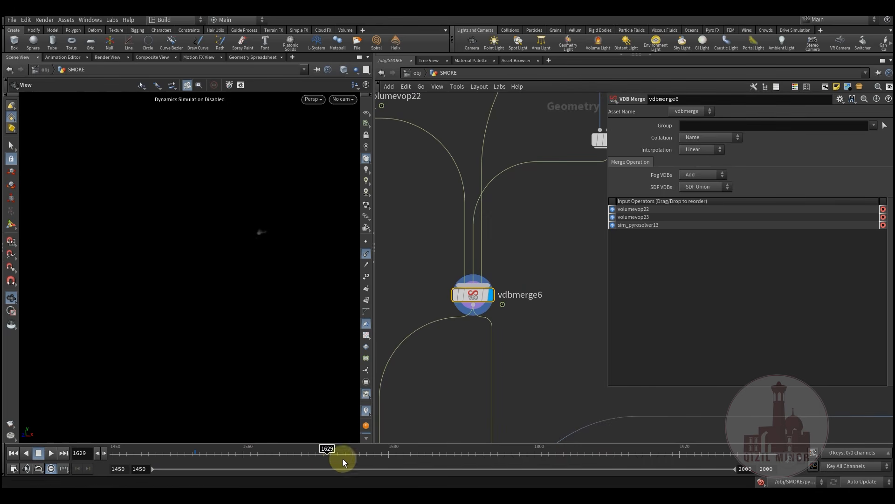
left_click_drag(140, 452, 280, 447)
left_click(309, 445)
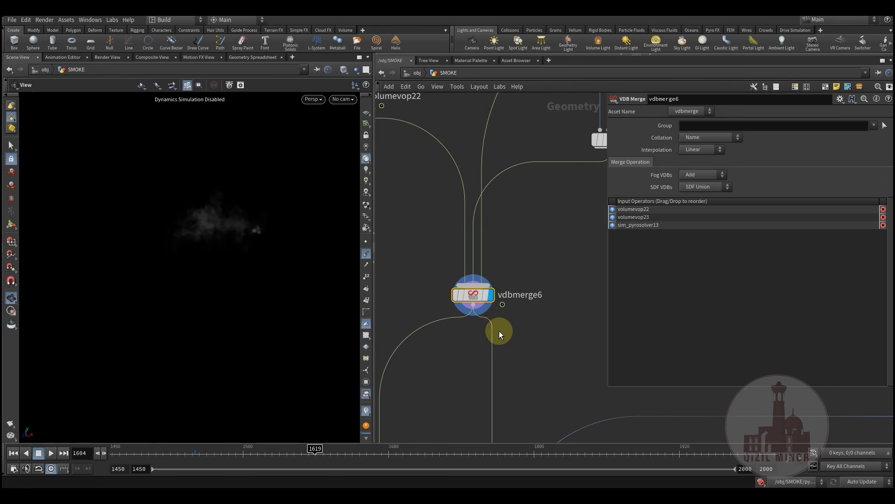
Zoom out of the network and box-select a group of nodes
middle_click_drag(538, 346, 479, 371)
scroll(479, 370, "down", 8)
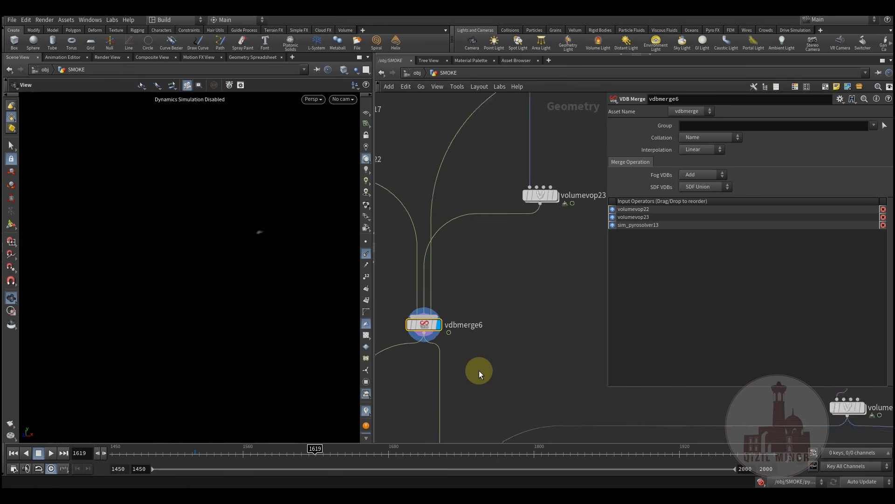
scroll(474, 353, "down", 10)
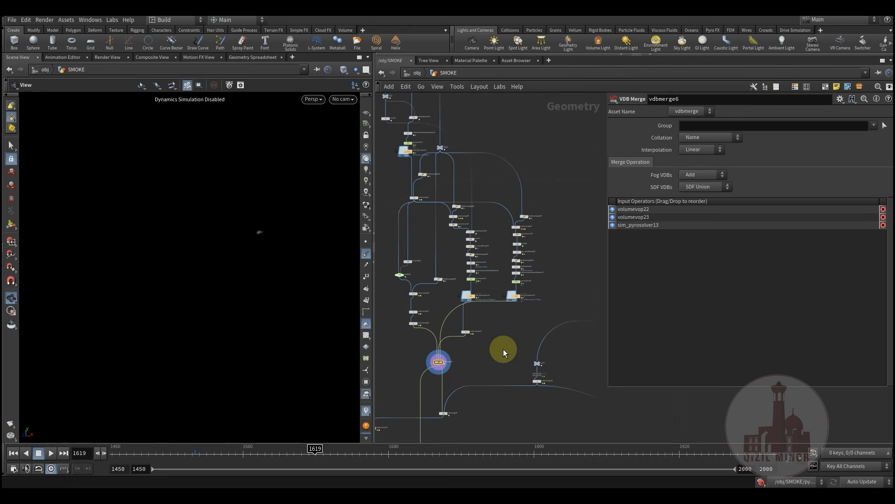
middle_click_drag(500, 352, 497, 376)
left_click_drag(524, 358, 500, 353)
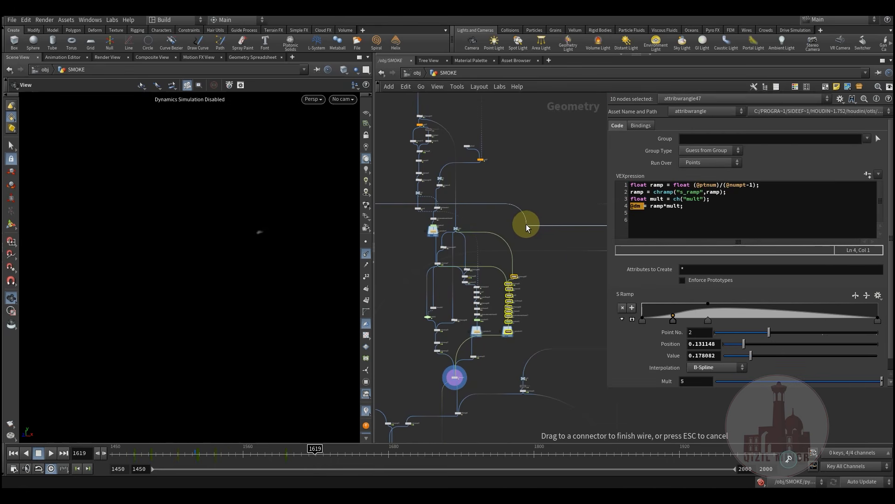
Cancel the pending wire and make vdbmerge8 the displayed node
key("Escape")
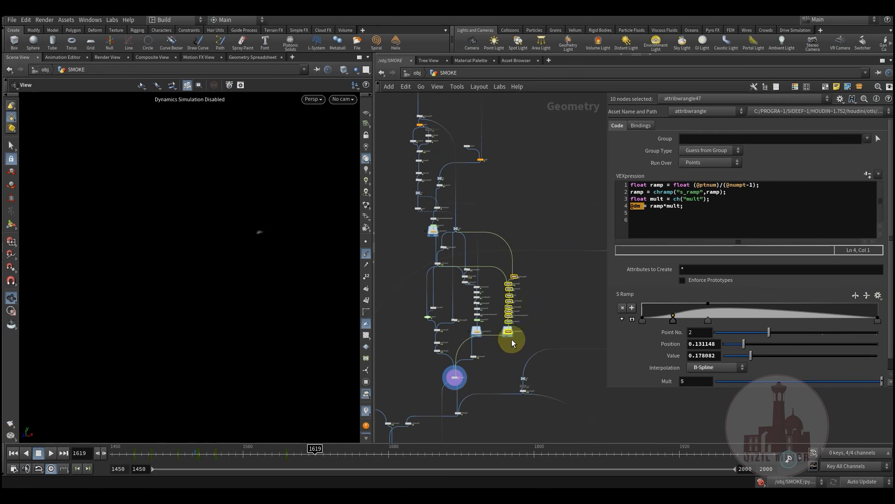
middle_click_drag(501, 358, 510, 291)
scroll(462, 306, "up", 10)
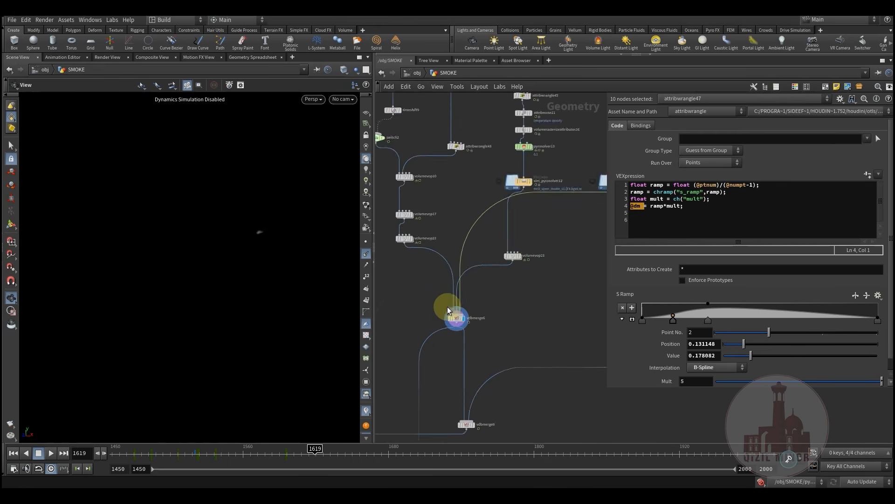
scroll(514, 359, "down", 1)
middle_click_drag(511, 382, 518, 281)
scroll(525, 326, "down", 6)
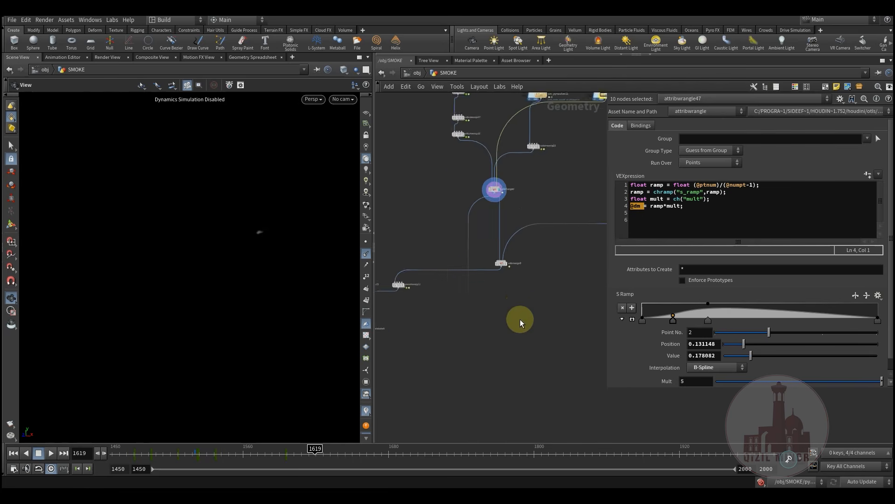
middle_click_drag(415, 346, 450, 347)
scroll(456, 376, "down", 2)
scroll(456, 327, "up", 5)
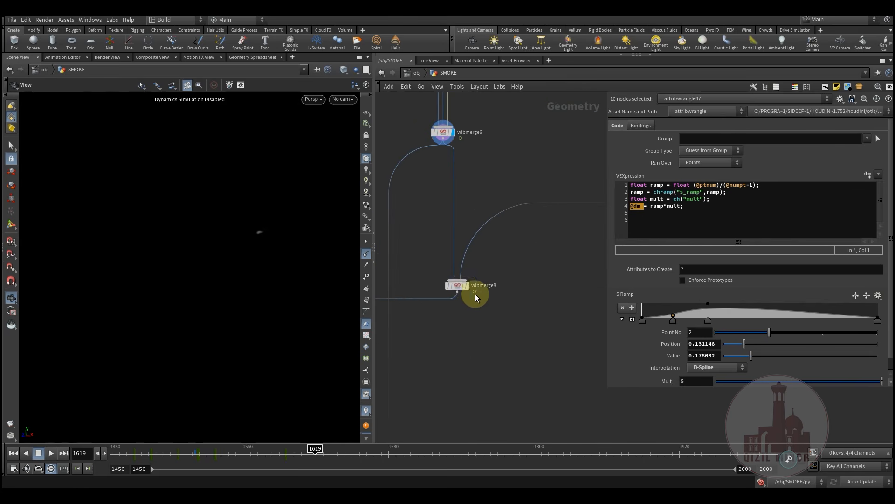
left_click(457, 285)
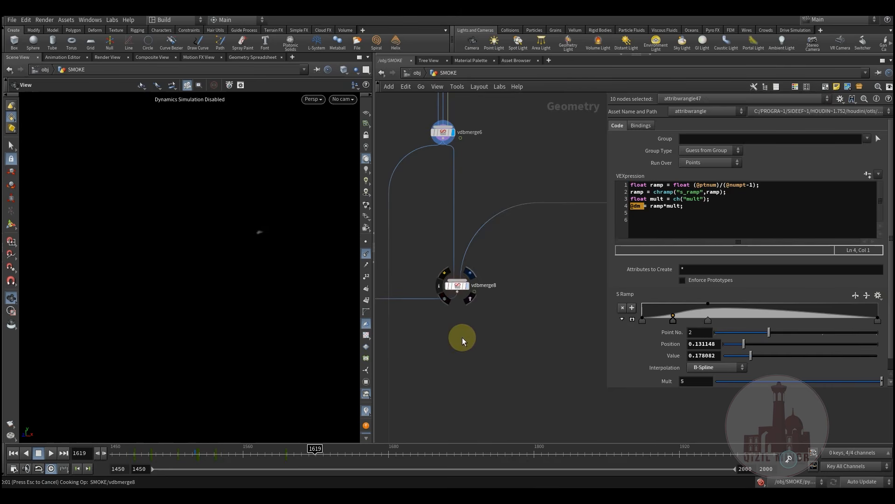
Check the merged plume at frames 1490, 1517, 1560, 1584 and 1606, then bring volumevop12 into view
middle_click_drag(474, 352, 499, 377)
left_click_drag(140, 457, 184, 457)
left_click(197, 454)
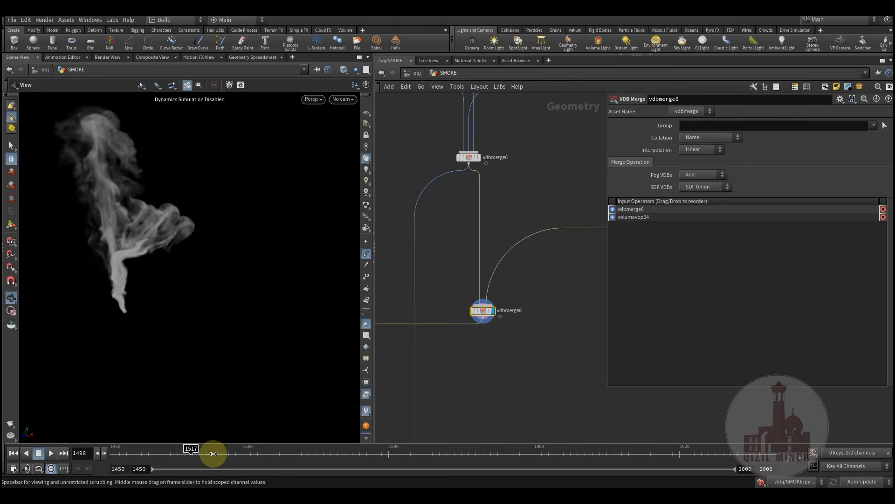
left_click(263, 450)
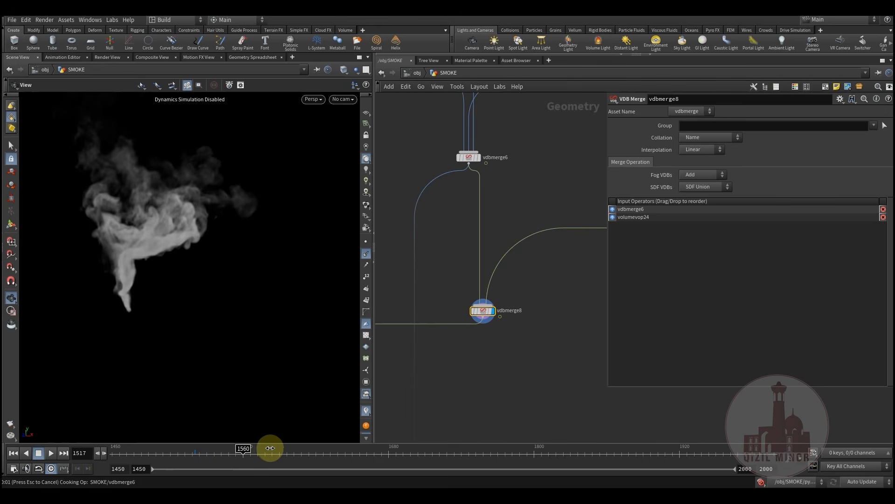
left_click(286, 449)
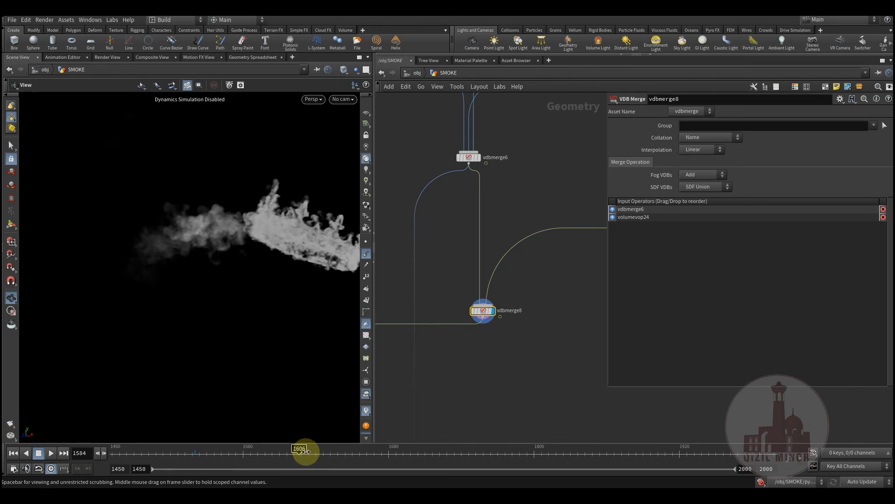
left_click(321, 453)
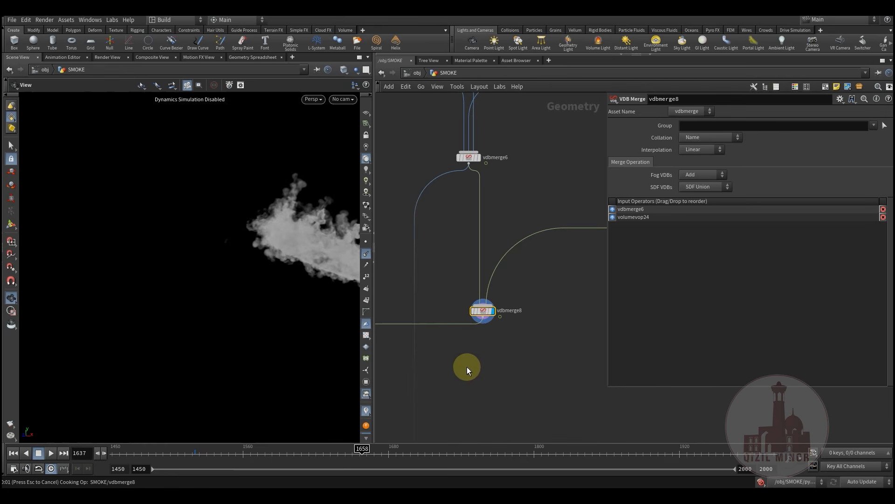
middle_click_drag(400, 382, 508, 342)
scroll(506, 365, "down", 3)
scroll(496, 366, "down", 1)
scroll(509, 335, "up", 1)
scroll(509, 334, "up", 3)
Load volumevop12's parameters and check the smoke at frames 1552, 1587 and 1615
left_click(522, 336)
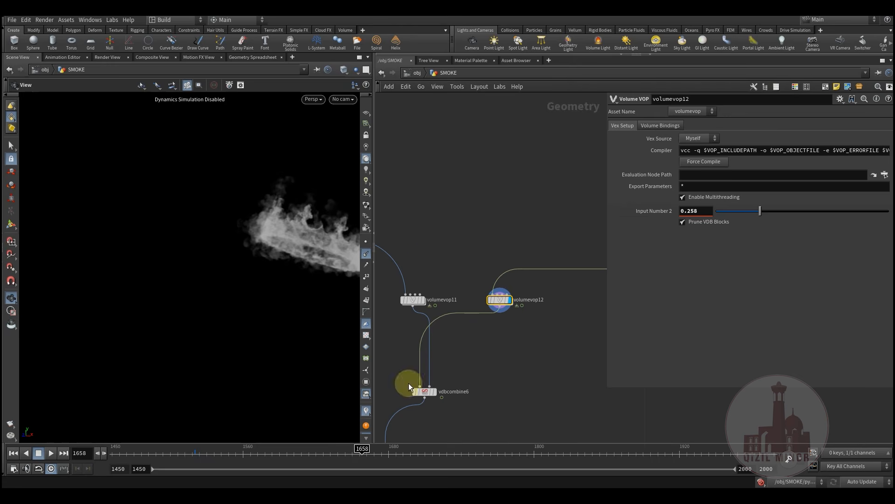
left_click(238, 450)
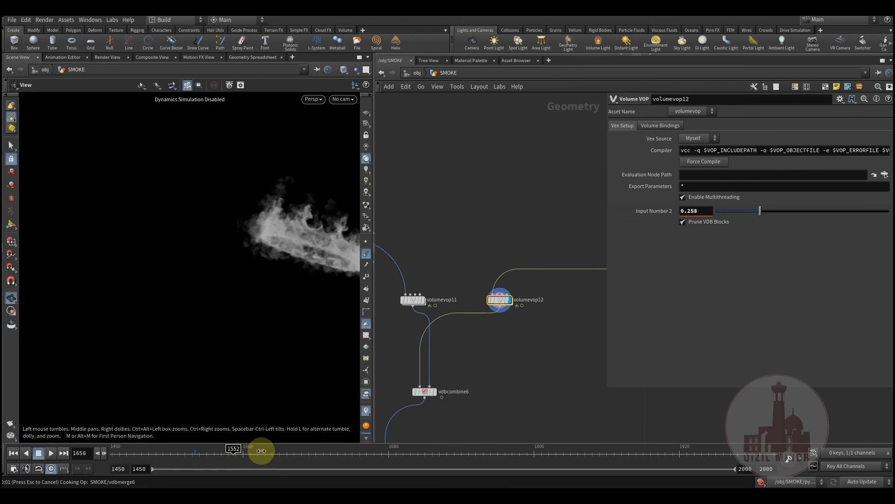
left_click(286, 452)
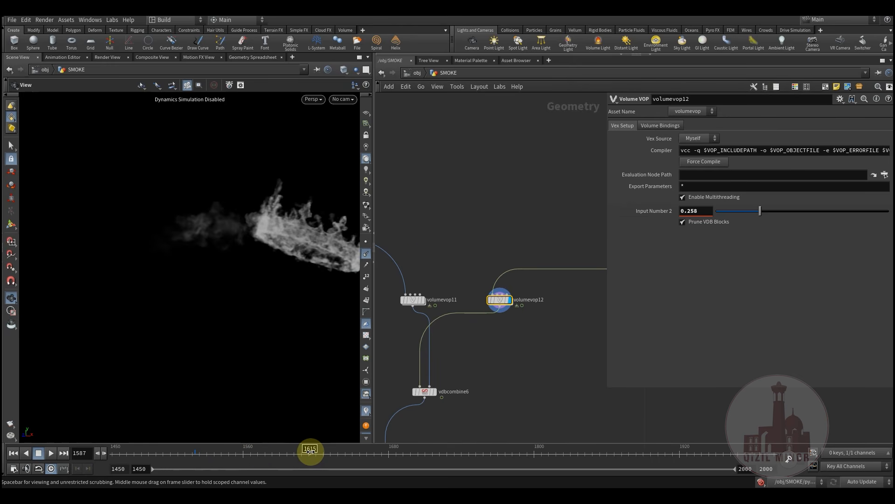
left_click(321, 452)
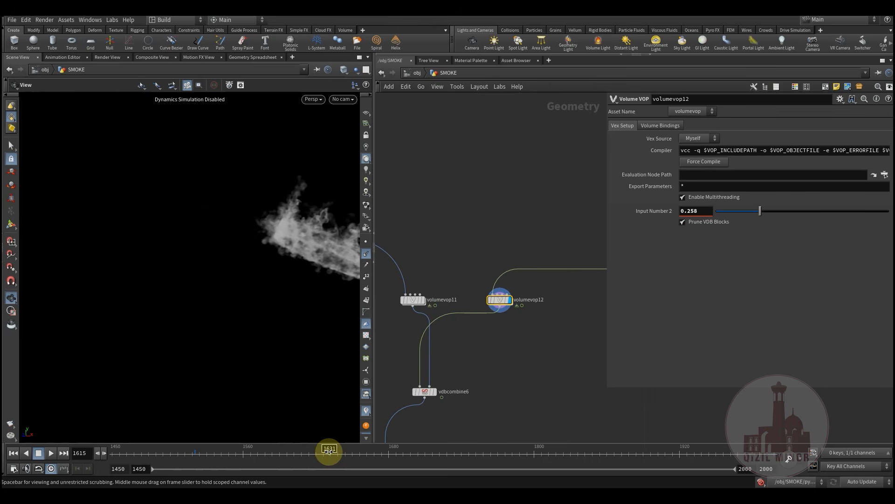
Shift volumevop11 to the left and pan the network to reveal the other node trees
middle_click_drag(466, 350, 513, 405)
scroll(499, 368, "down", 5)
scroll(487, 325, "up", 8)
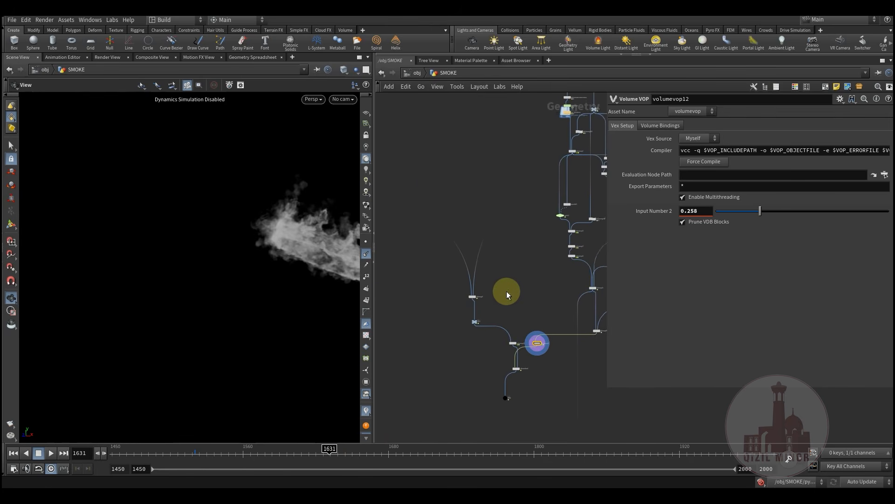
left_click_drag(513, 324, 483, 328)
middle_click_drag(437, 362, 495, 399)
scroll(494, 380, "down", 6)
mouse_move(473, 335)
middle_mouse_down()
mouse_move(479, 347)
mouse_move(612, 379)
middle_mouse_up()
middle_click_drag(430, 351, 511, 402)
middle_click_drag(506, 309, 517, 332)
middle_click_drag(426, 237, 427, 256)
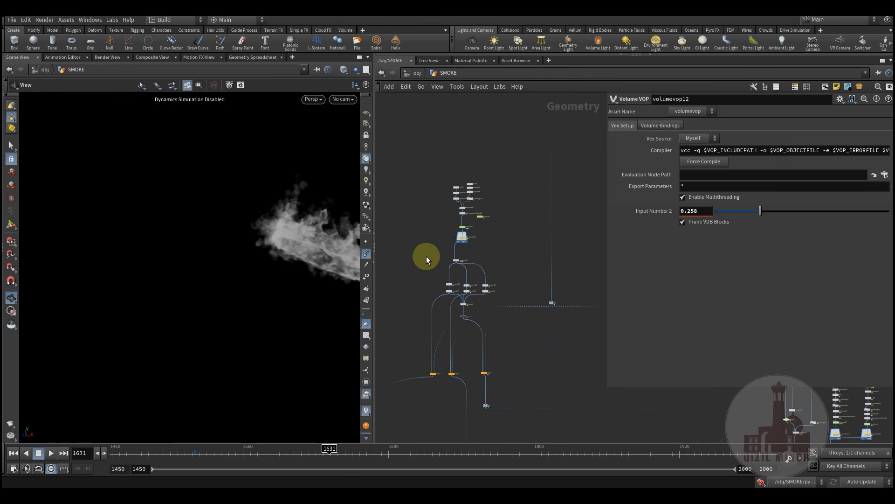
Box-select the 20 transform and timeshift nodes, then pan across the trees to locate vdbmerge3
left_click_drag(500, 300, 499, 299)
scroll(464, 302, "up", 7)
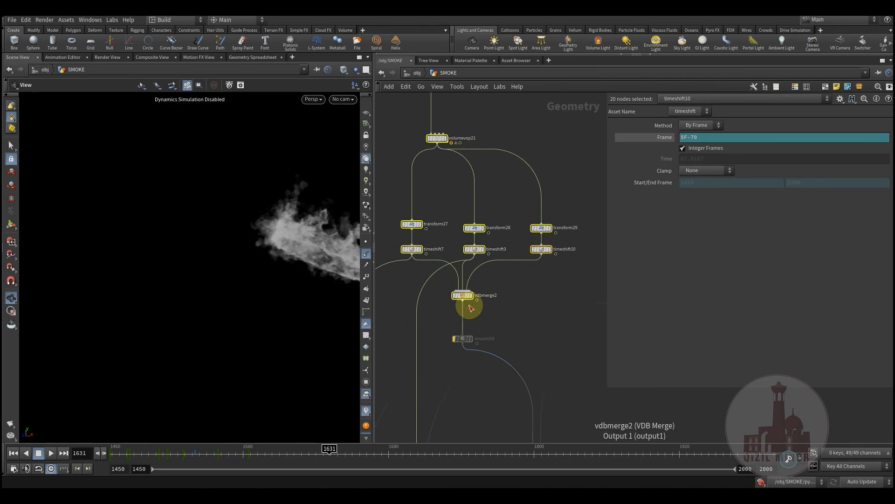
scroll(485, 234, "down", 5)
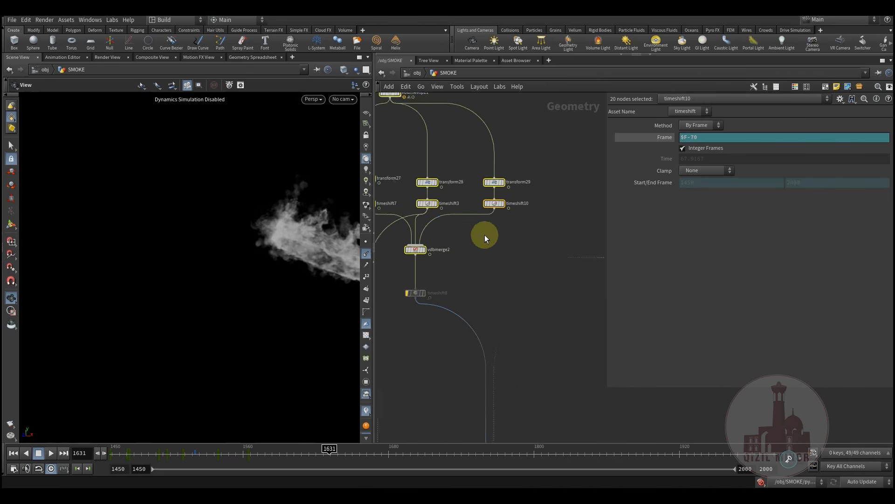
middle_click_drag(461, 253, 480, 342)
scroll(481, 341, "down", 3)
left_click_drag(476, 310, 527, 373)
middle_click_drag(570, 404, 456, 265)
scroll(460, 270, "down", 5)
middle_click_drag(572, 388, 415, 272)
scroll(479, 334, "up", 6)
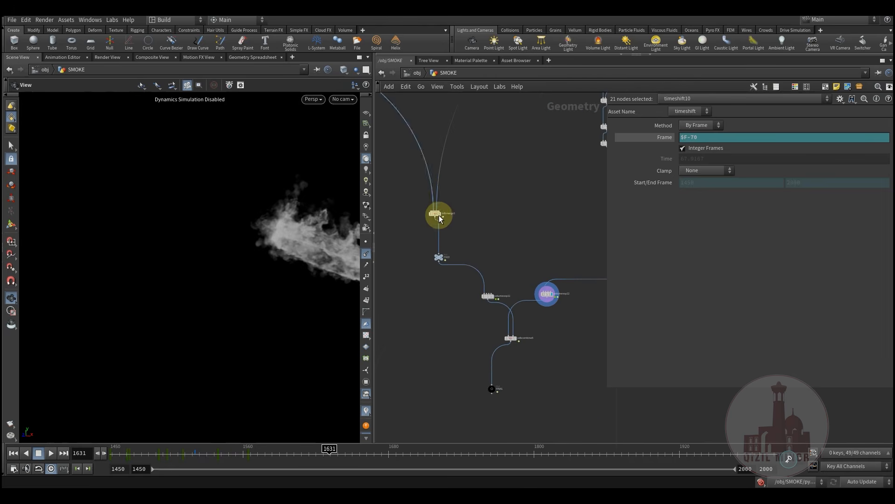
middle_click_drag(490, 196, 516, 334)
scroll(524, 334, "down", 5)
middle_click_drag(565, 317, 529, 320)
middle_click_drag(452, 352, 490, 340)
scroll(490, 339, "up", 6)
scroll(490, 342, "up", 3)
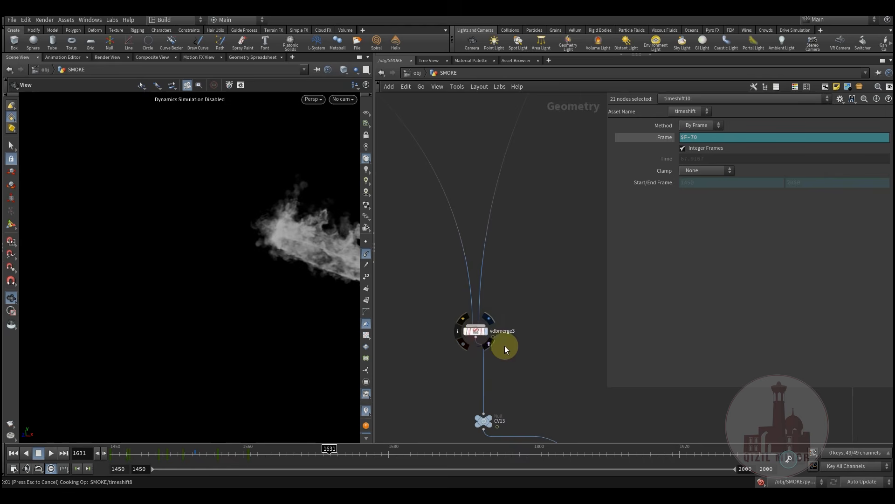
Select the 16 pointsfromvolume nodes, then nudge the CV13 null under vdbmerge3 slightly up-left
middle_click_drag(526, 346, 518, 361)
middle_click_drag(509, 310, 403, 386)
scroll(439, 359, "down", 5)
scroll(404, 387, "down", 2)
middle_click_drag(510, 332, 493, 335)
left_click_drag(539, 314, 545, 317)
left_click_drag(492, 215, 537, 309)
middle_click_drag(401, 373, 499, 312)
scroll(426, 332, "up", 4)
scroll(470, 354, "up", 2)
scroll(402, 242, "down", 3)
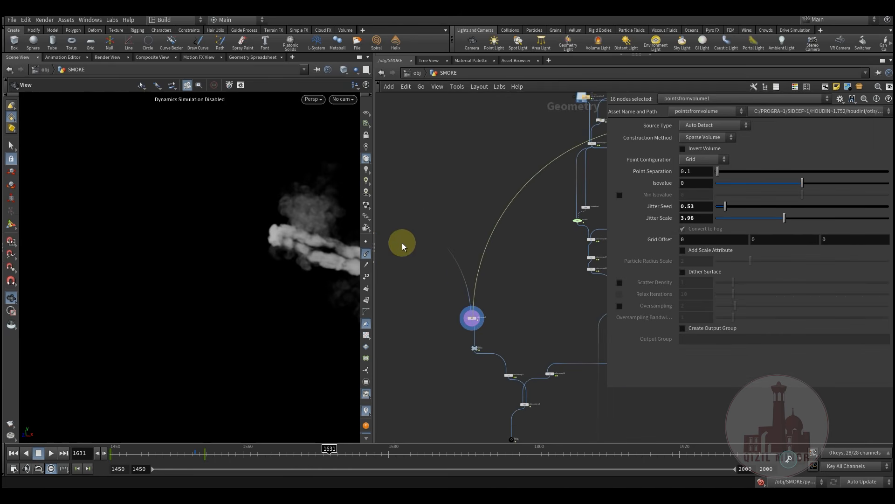
scroll(503, 290, "down", 5)
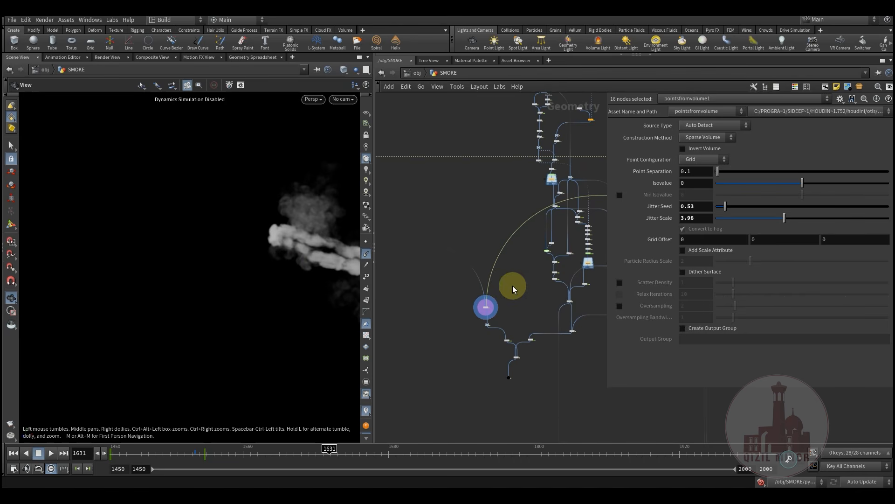
scroll(470, 316, "up", 5)
scroll(473, 290, "up", 3)
left_click_drag(449, 282, 438, 277)
mouse_move(444, 278)
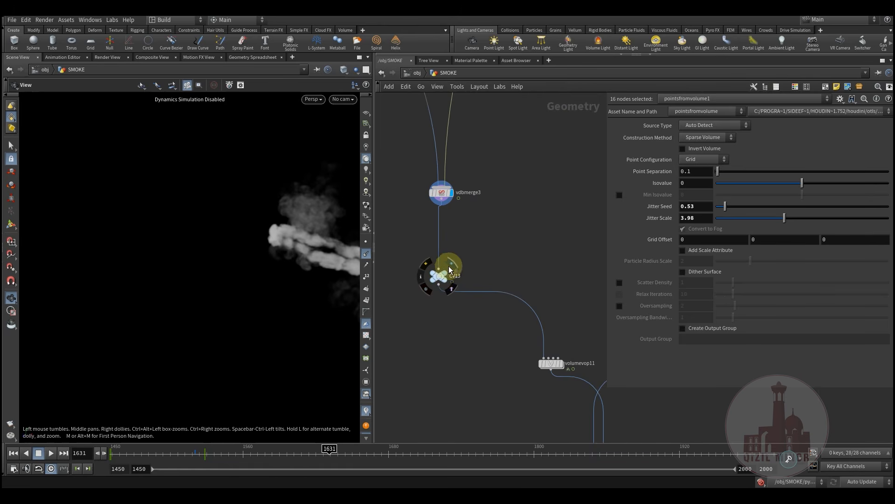
Display the CV13 null, then display and select the volumevop11 smoke branch
left_click(455, 265)
middle_click_drag(497, 268, 442, 236)
mouse_move(472, 339)
middle_mouse_down()
mouse_move(455, 302)
mouse_move(467, 325)
middle_mouse_up()
left_click(487, 283)
left_click(475, 298)
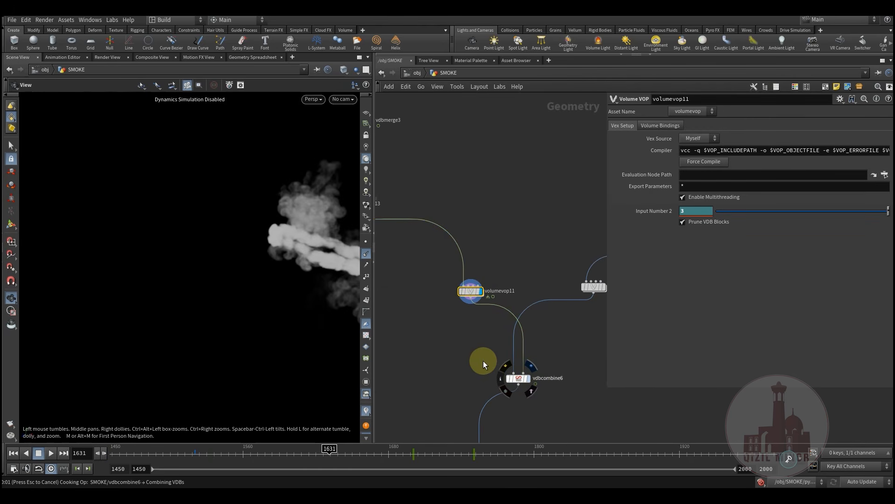
Inspect vdbcombine6's combine settings, select the FINAL null and bring up the viewport camera list
middle_click_drag(483, 359, 438, 303)
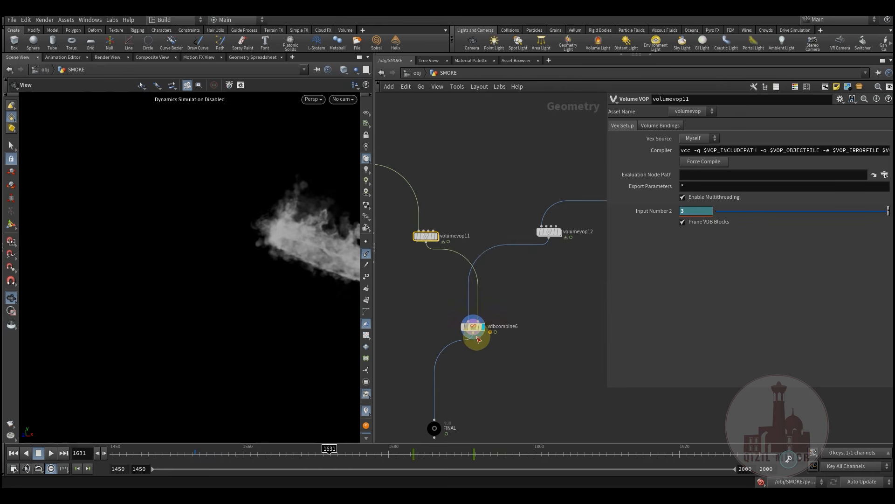
scroll(476, 348, "up", 3)
left_click(471, 306)
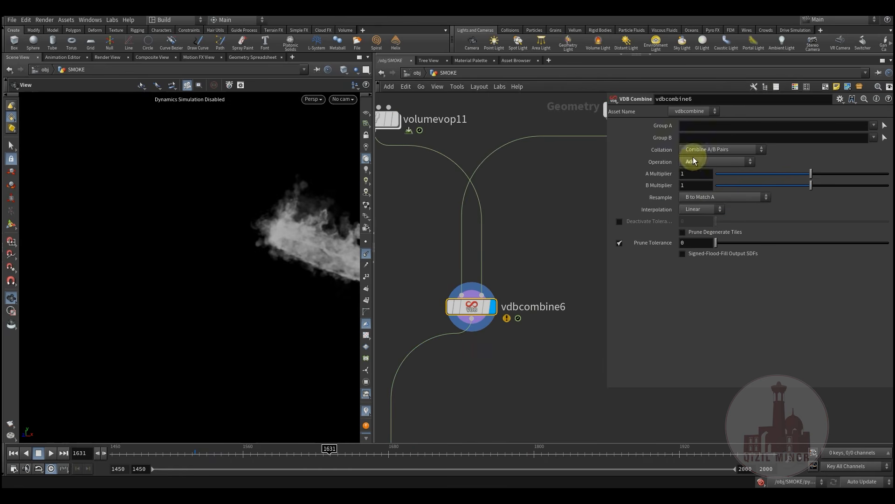
scroll(464, 396, "down", 3)
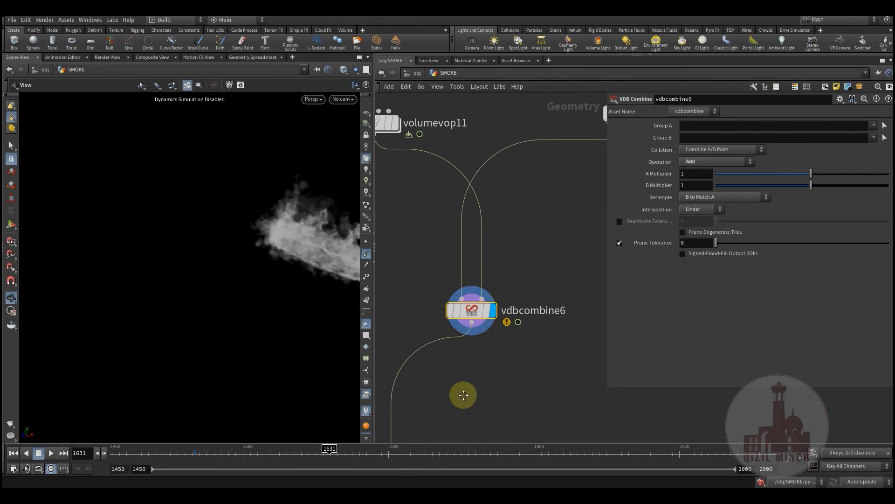
middle_click_drag(454, 436, 491, 312)
left_click(470, 322)
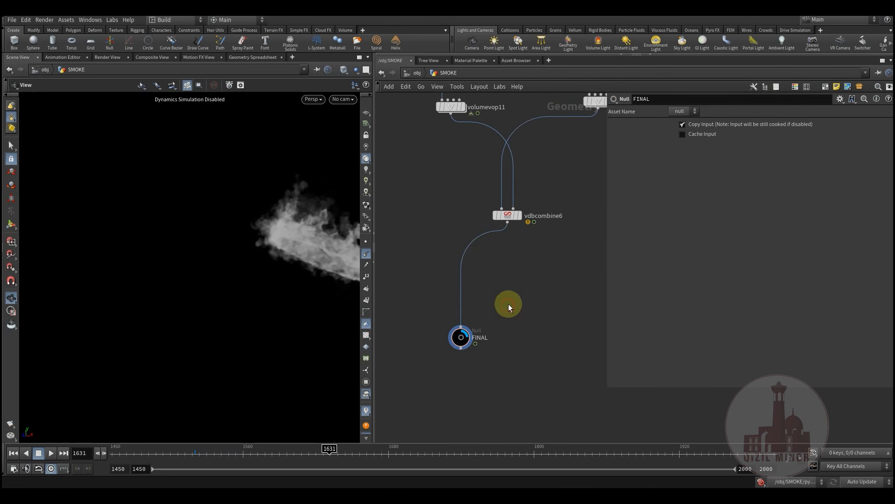
left_click(343, 100)
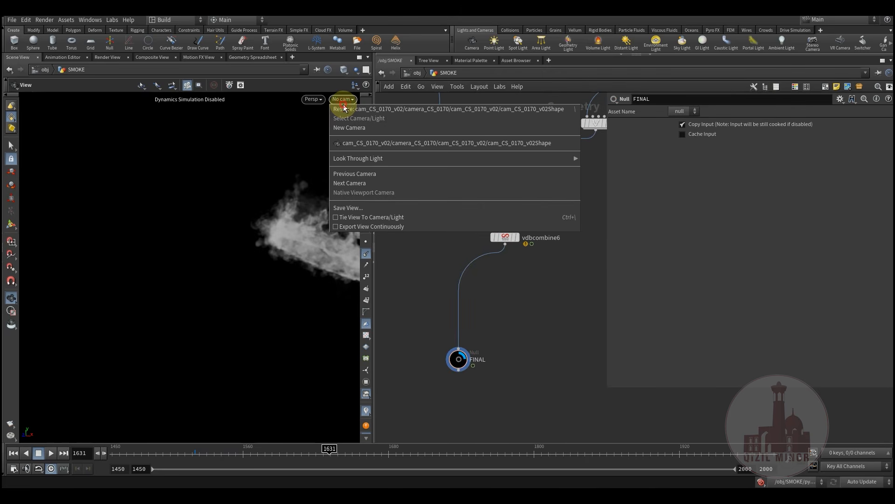
Look through cam_CS_0170_v02Shape and scrub the timeline from frame 1460 toward 1666
left_click(378, 143)
middle_click_drag(506, 309, 494, 320)
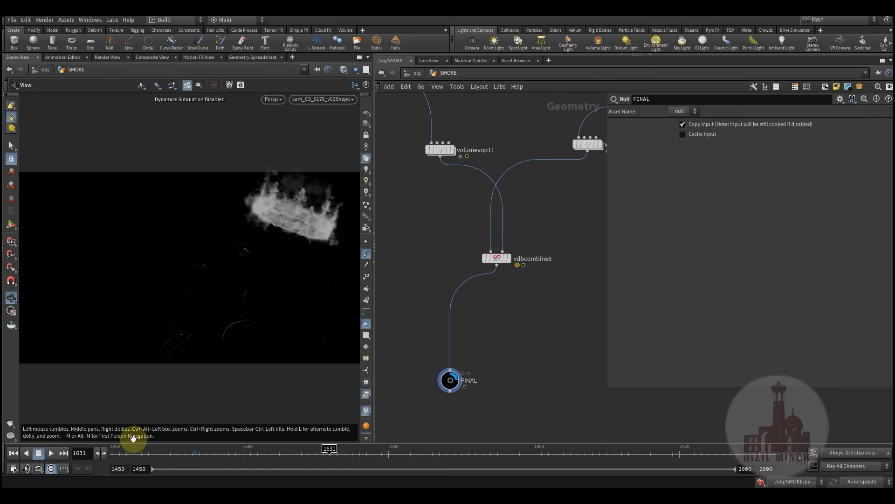
left_click(126, 452)
mouse_move(133, 453)
left_mouse_down()
mouse_move(259, 442)
mouse_move(365, 459)
left_mouse_up()
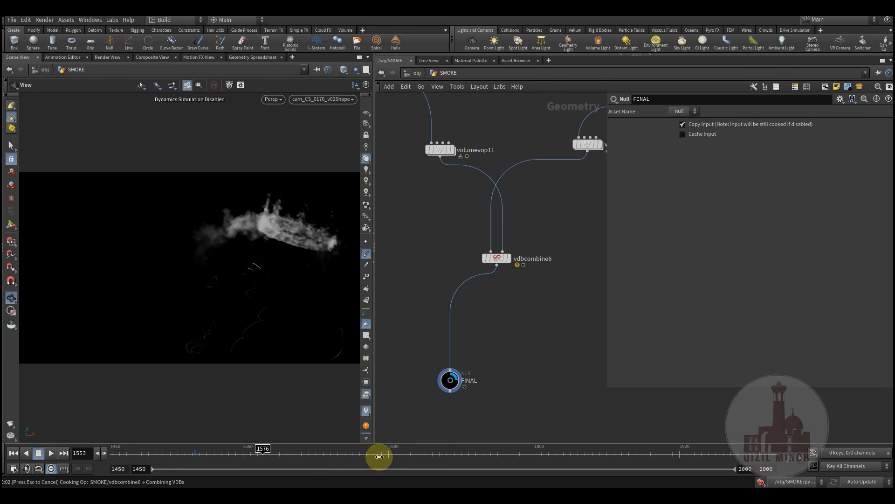
left_click_drag(372, 451, 381, 449)
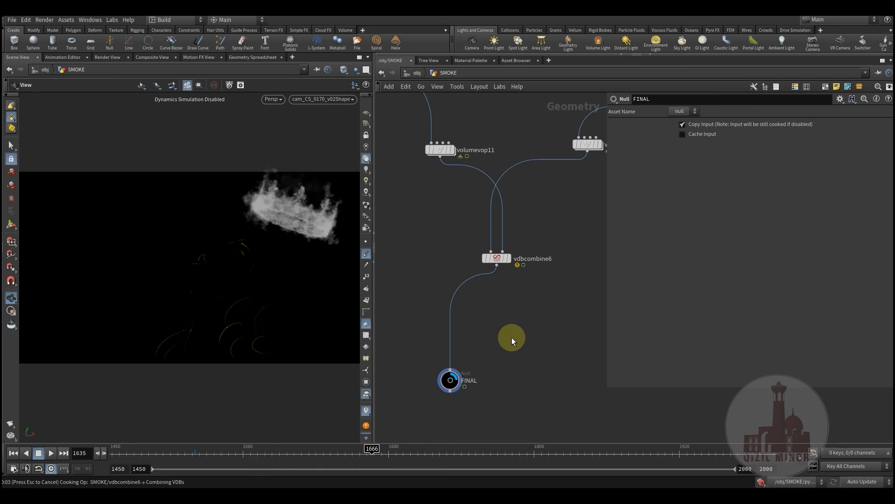
middle_click_drag(508, 341, 492, 357)
Pan across the whole SMOKE network and box-select a cluster of 38 nodes
scroll(505, 351, "down", 5)
scroll(516, 343, "down", 3)
scroll(576, 357, "down", 1)
middle_click_drag(602, 346, 484, 321)
scroll(486, 359, "down", 2)
middle_click_drag(475, 339, 490, 379)
scroll(500, 361, "down", 3)
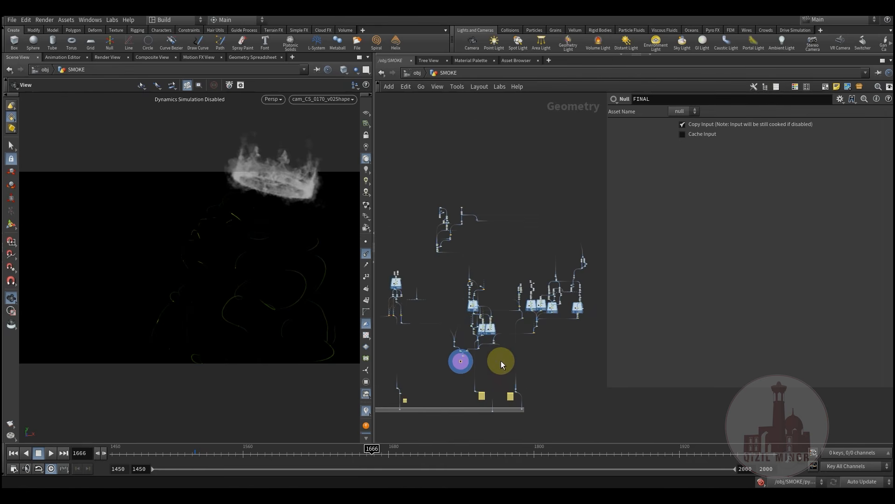
middle_click_drag(554, 364, 511, 337)
left_click_drag(572, 194, 520, 321)
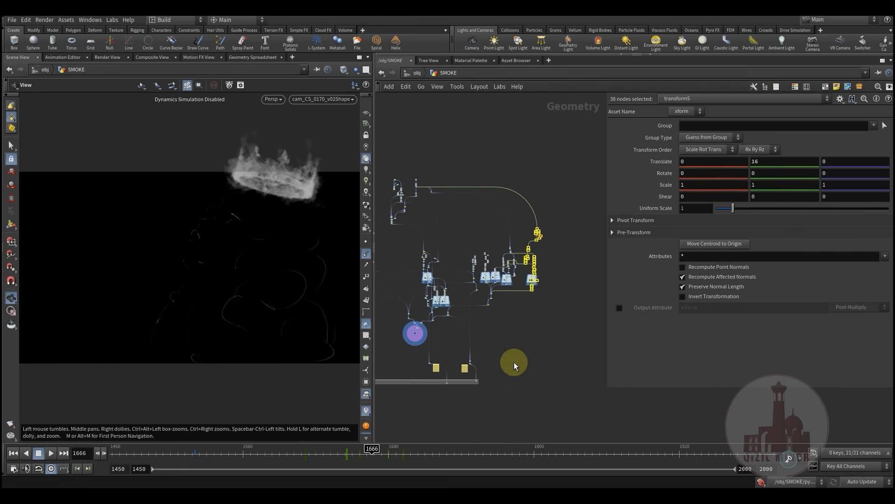
middle_click_drag(514, 362, 529, 356)
middle_click_drag(464, 368, 512, 379)
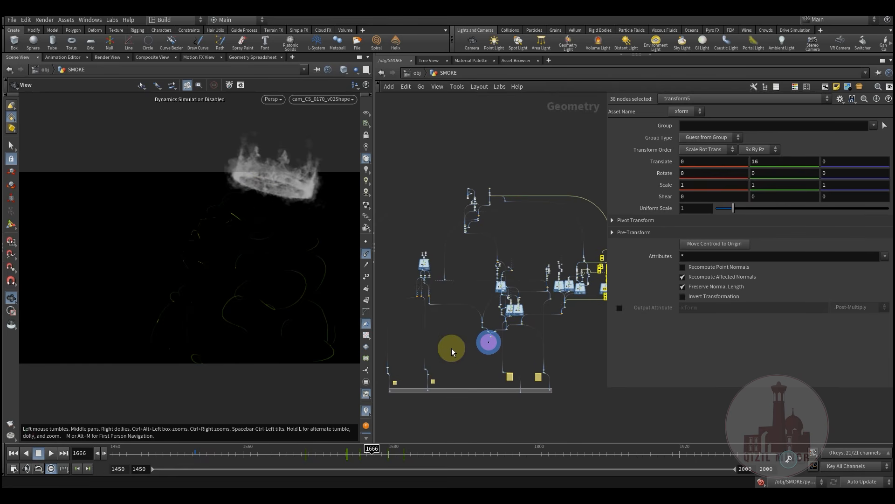
Box-select the left, central, right and upper-left node clusters in turn
left_click_drag(405, 228, 451, 331)
left_click_drag(400, 245, 455, 315)
left_click_drag(410, 247, 441, 325)
left_click_drag(403, 241, 458, 317)
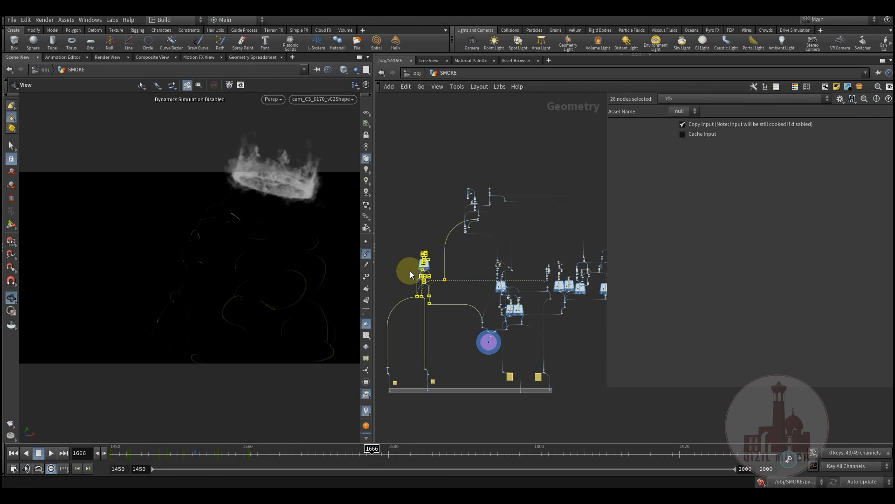
left_click_drag(402, 242, 459, 323)
left_click_drag(407, 239, 450, 313)
middle_click_drag(482, 370, 439, 359)
left_click_drag(424, 242, 490, 338)
left_click_drag(589, 213, 495, 309)
left_click_drag(415, 189, 458, 228)
mouse_move(406, 159)
left_mouse_down()
mouse_move(462, 232)
mouse_move(414, 194)
mouse_move(474, 234)
mouse_move(406, 184)
mouse_move(449, 232)
mouse_move(477, 237)
mouse_move(457, 233)
mouse_move(410, 169)
mouse_move(480, 239)
mouse_move(445, 219)
mouse_move(442, 234)
mouse_move(479, 242)
mouse_move(409, 163)
mouse_move(477, 237)
left_mouse_up()
left_click_drag(403, 152, 482, 234)
left_click_drag(402, 154, 480, 233)
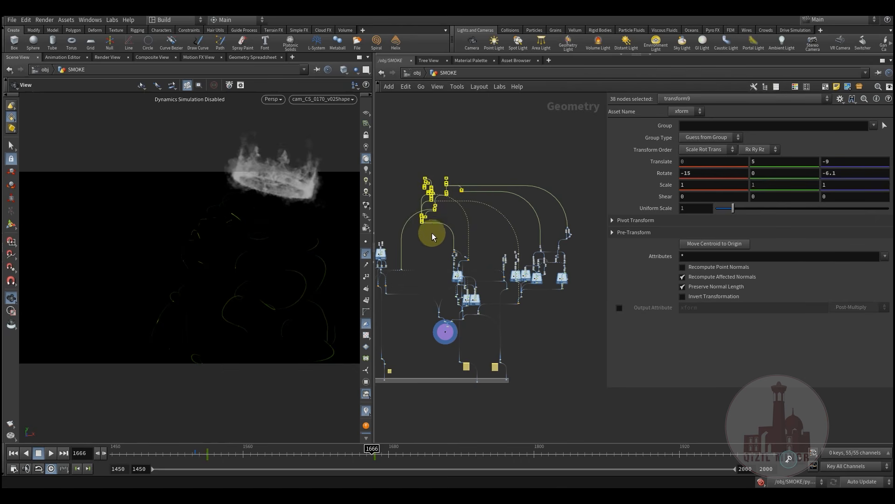
left_click_drag(408, 159, 489, 234)
left_click_drag(490, 365, 489, 365)
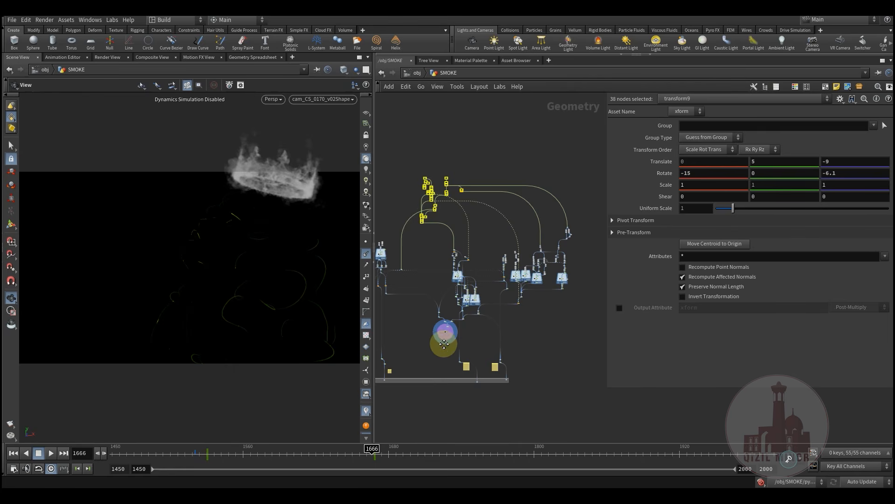
Widen the network pane and recentre the node network in view
scroll(448, 329, "up", 10)
scroll(449, 324, "up", 8)
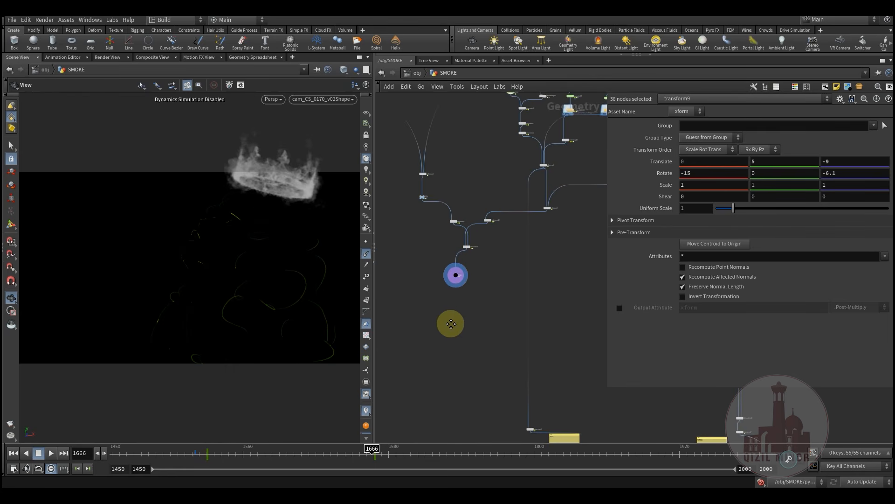
scroll(469, 385, "down", 10)
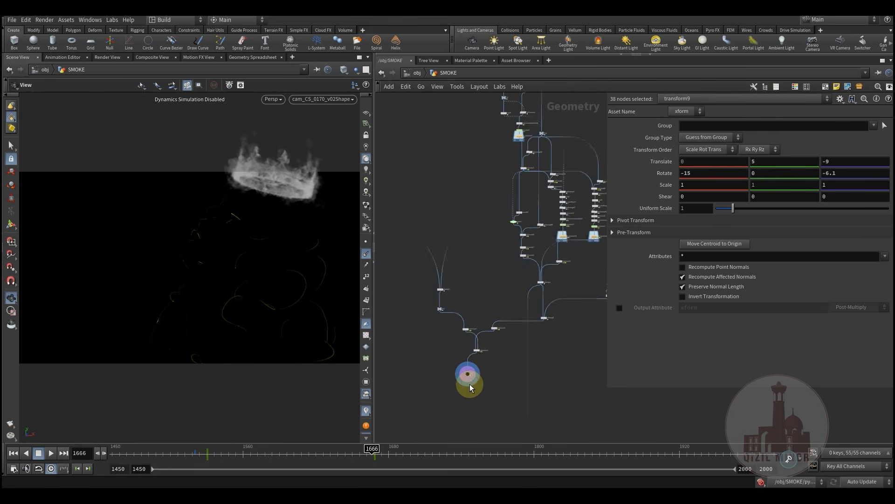
scroll(458, 382, "down", 5)
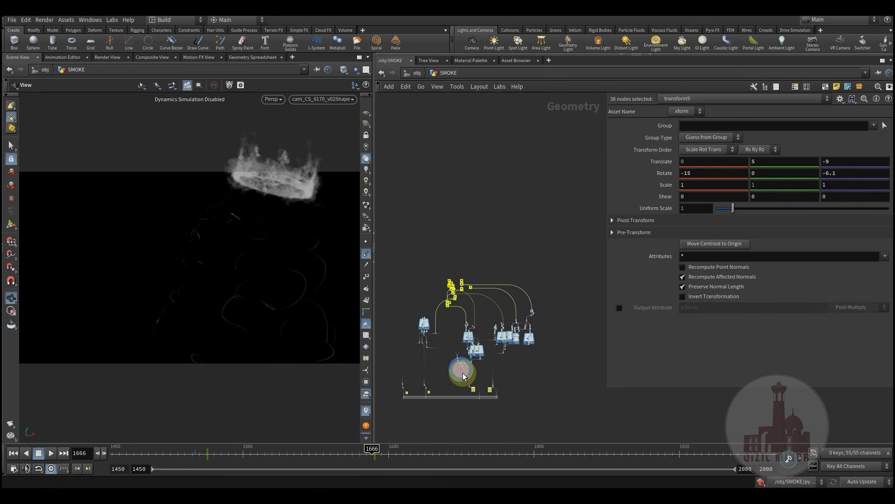
scroll(446, 358, "up", 6)
middle_click_drag(448, 358, 457, 320)
scroll(456, 335, "down", 4)
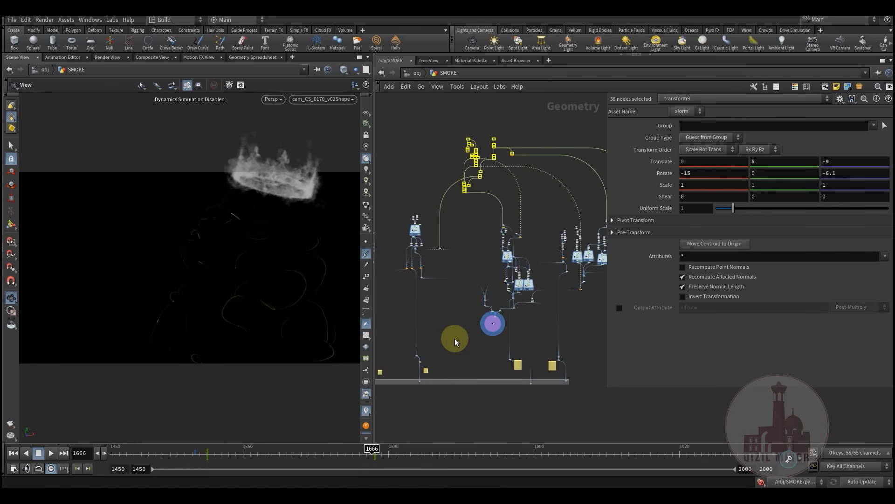
mouse_move(466, 354)
middle_mouse_down()
mouse_move(459, 337)
mouse_move(475, 364)
mouse_move(464, 338)
mouse_move(459, 351)
mouse_move(463, 326)
mouse_move(465, 344)
middle_mouse_up()
left_click_drag(606, 384, 650, 384)
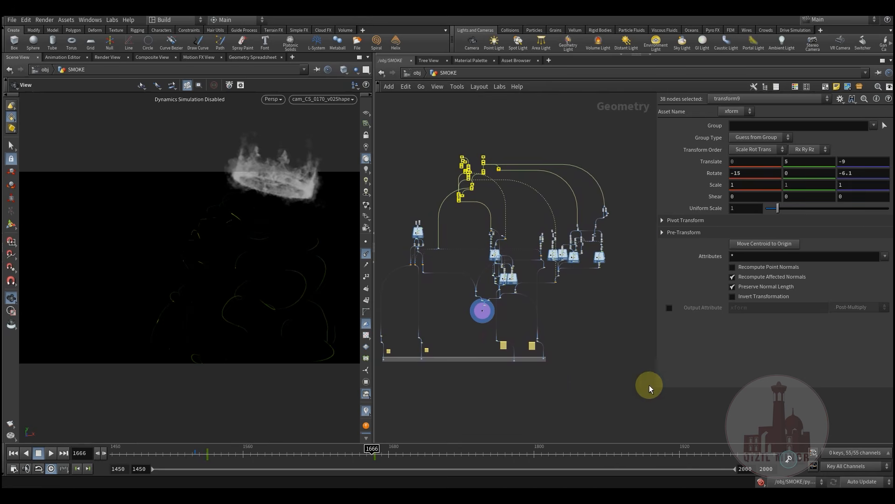
middle_click_drag(464, 329, 482, 343)
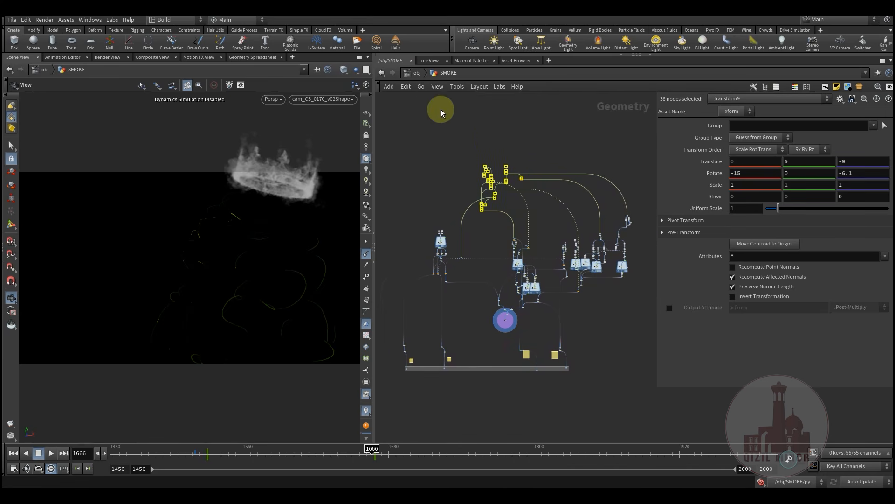
Go up to the object level and play the CS_0170_2.mp4 composite video
left_click(417, 73)
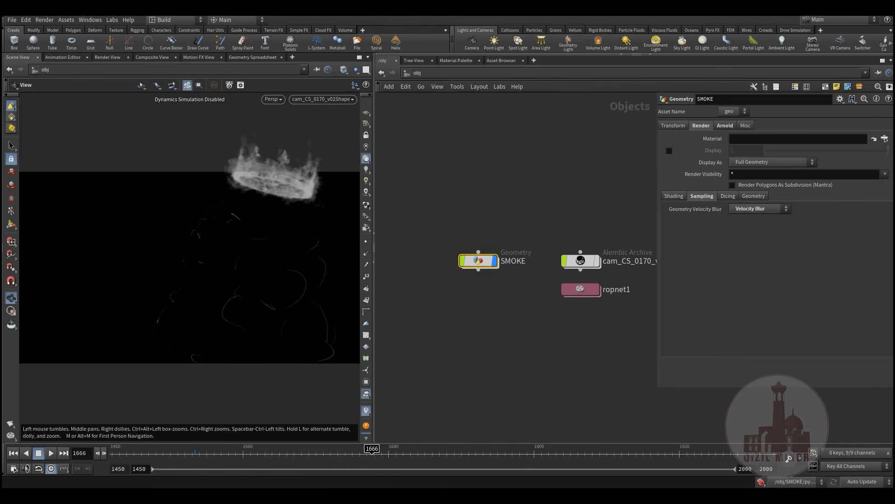
left_click(293, 496)
left_click(360, 370)
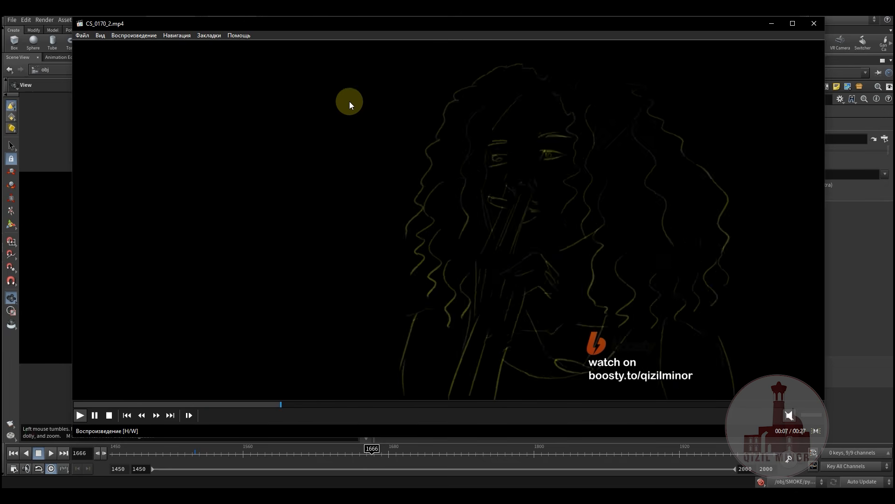
Nudge the CS_0170_2.mp4 player window down while the composite plays
left_click_drag(359, 26, 356, 40)
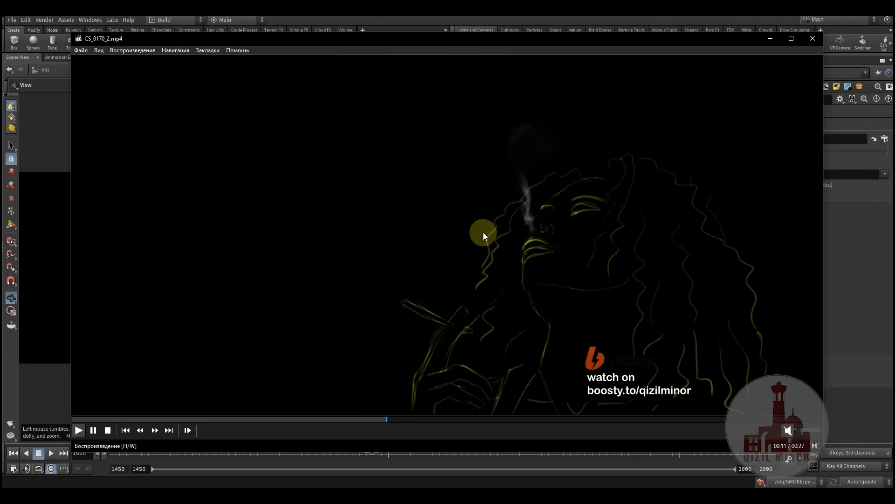